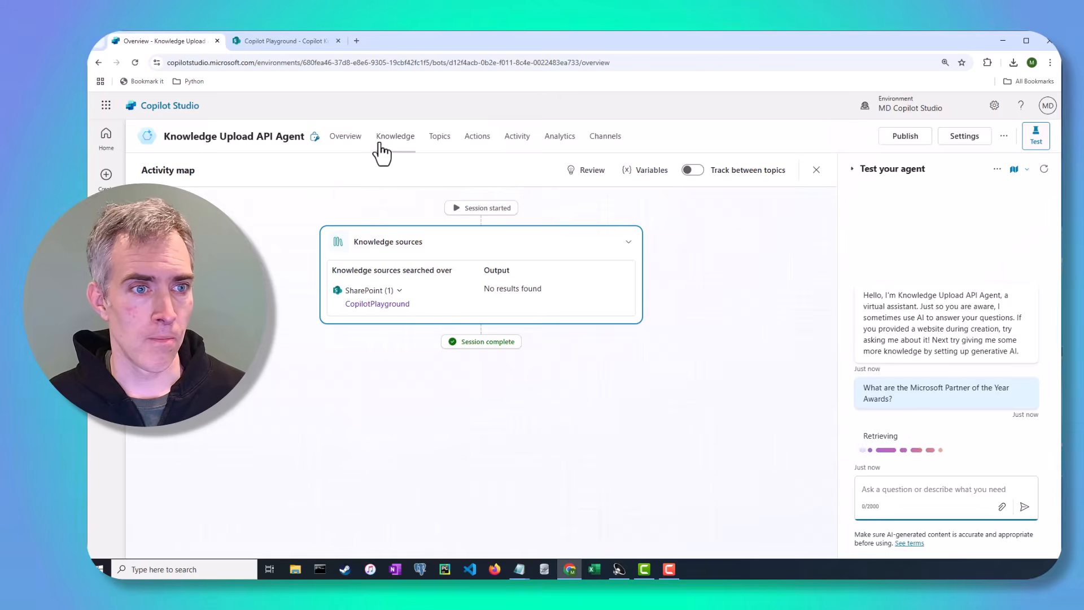
Step: Open the agent's CopilotPlayground SharePoint knowledge source to review its details, then return to the knowledge list
{"action": "left_click", "coordinate": [281, 43]}
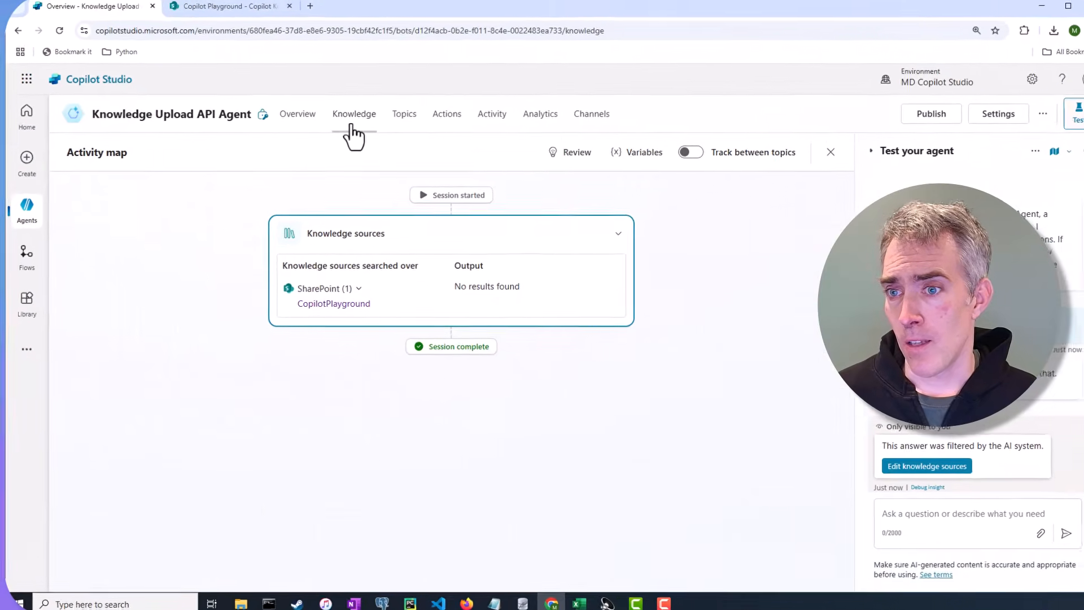
{"action": "left_click", "coordinate": [332, 135]}
{"action": "left_click", "coordinate": [150, 255]}
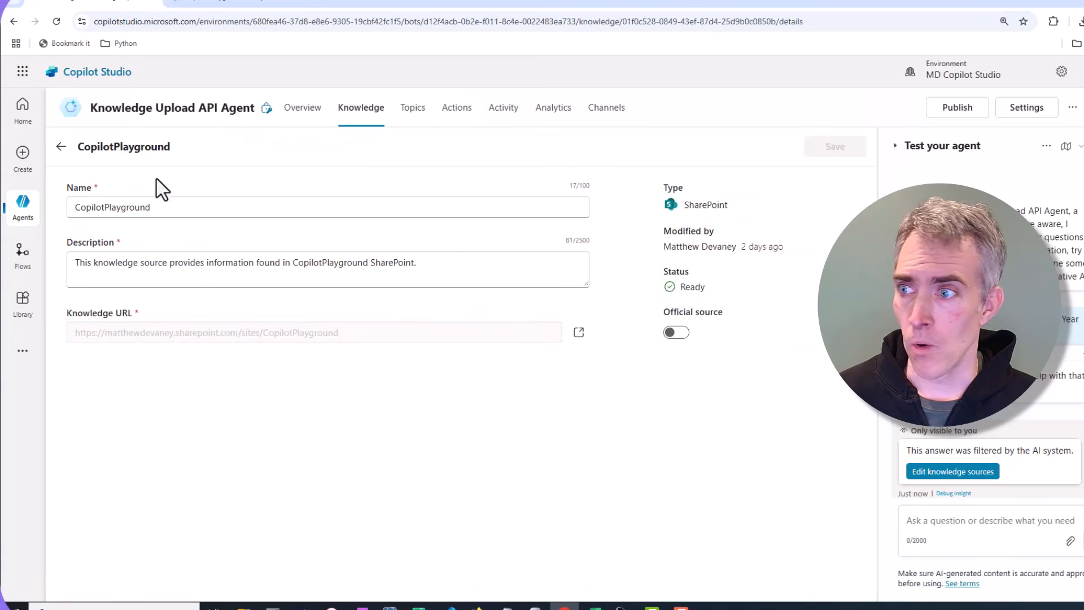
{"action": "left_click", "coordinate": [61, 148]}
{"action": "left_click", "coordinate": [107, 147]}
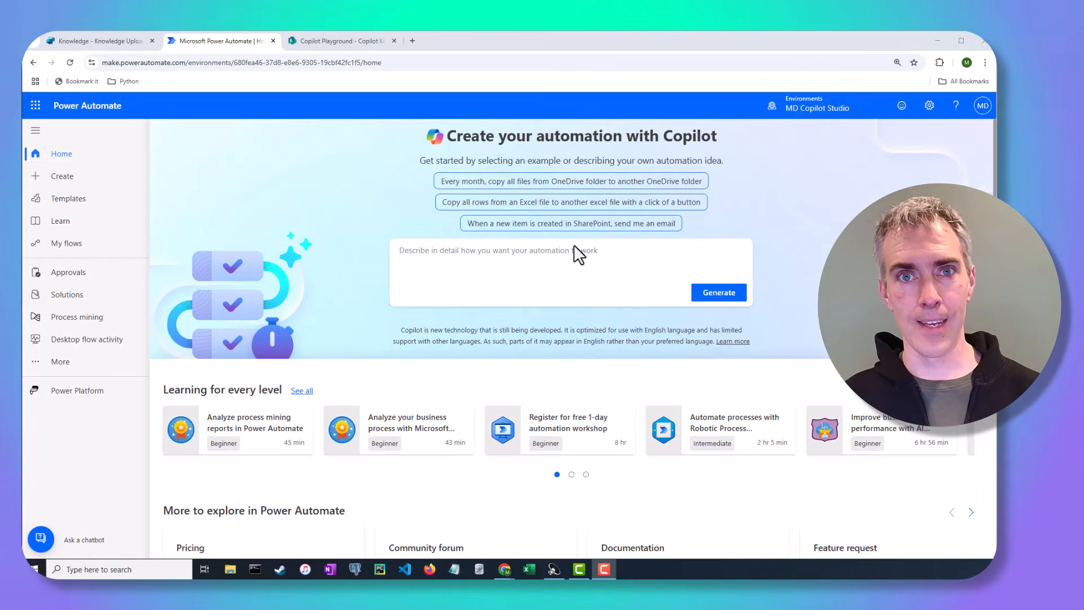
Step: Start a new scheduled cloud flow from My flows, naming it Knowledge Upload API Agent
{"action": "left_click", "coordinate": [85, 245]}
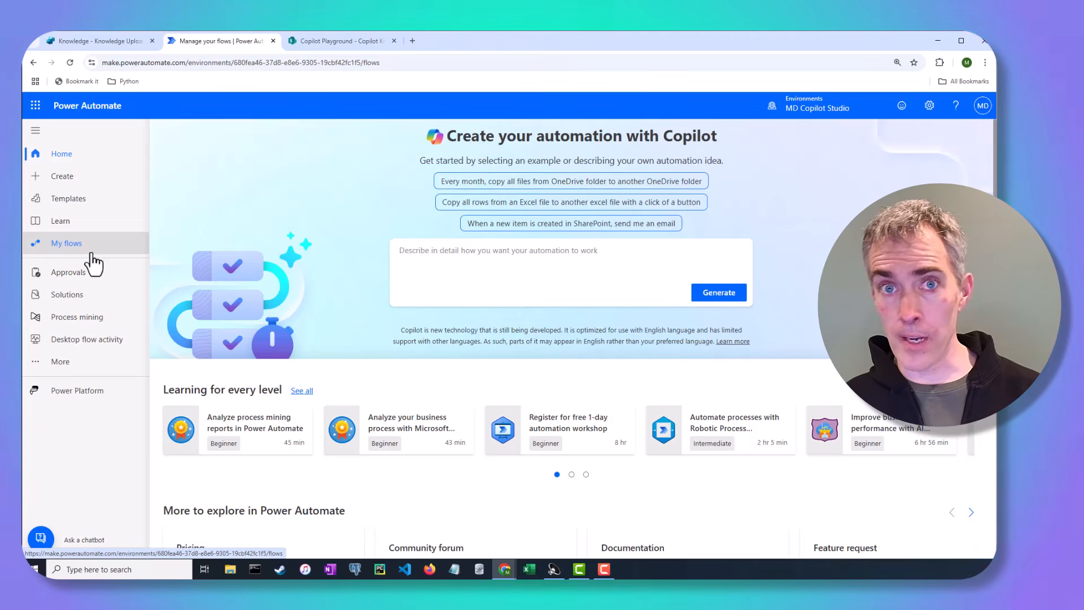
{"action": "left_click", "coordinate": [208, 132]}
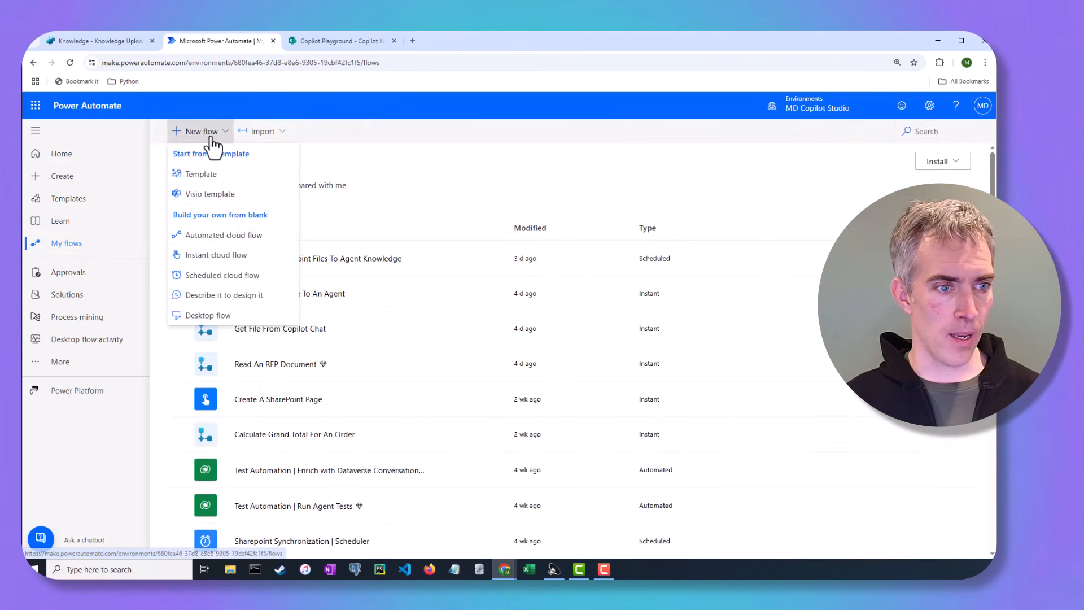
{"action": "left_click", "coordinate": [219, 277]}
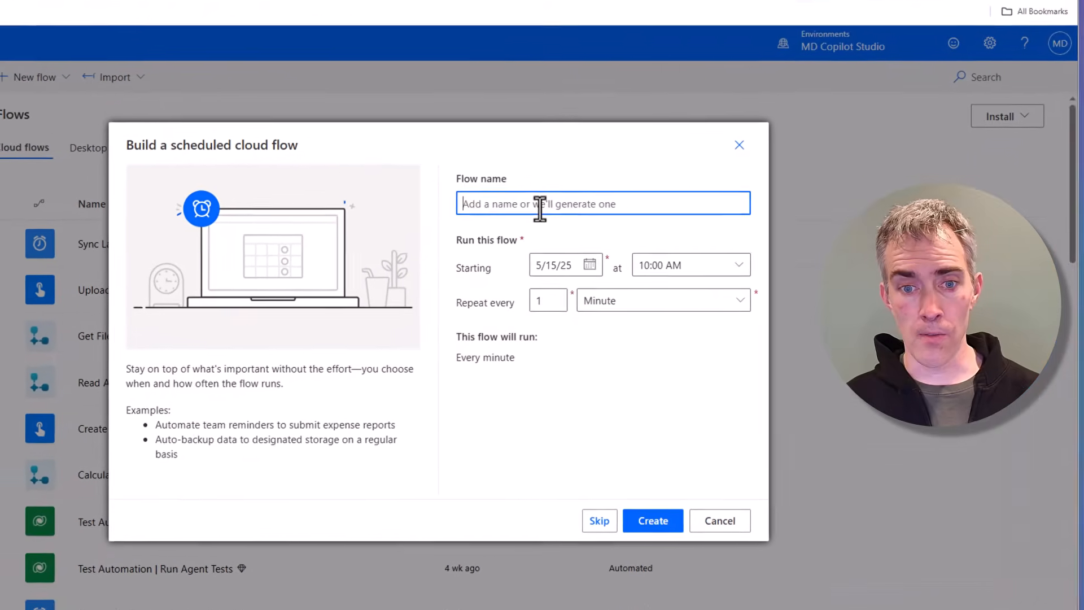
{"action": "type", "text": "Knowledge Upload API Agent"}
Step: Schedule the flow to start at 12:00 AM and repeat every 1 Day, and create it
{"action": "left_click", "coordinate": [737, 263]}
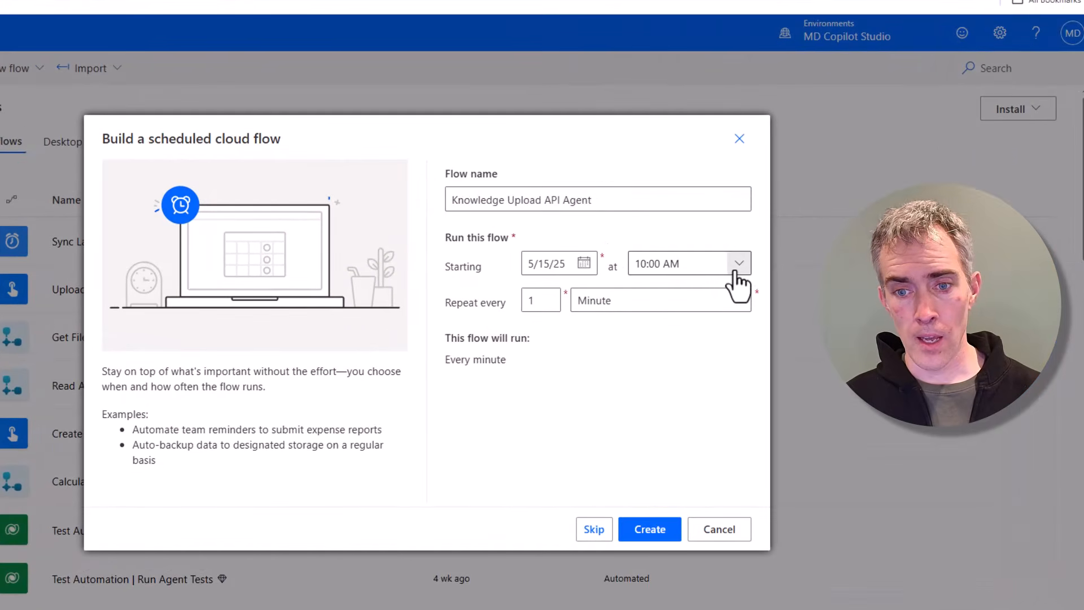
{"action": "left_click", "coordinate": [781, 36]}
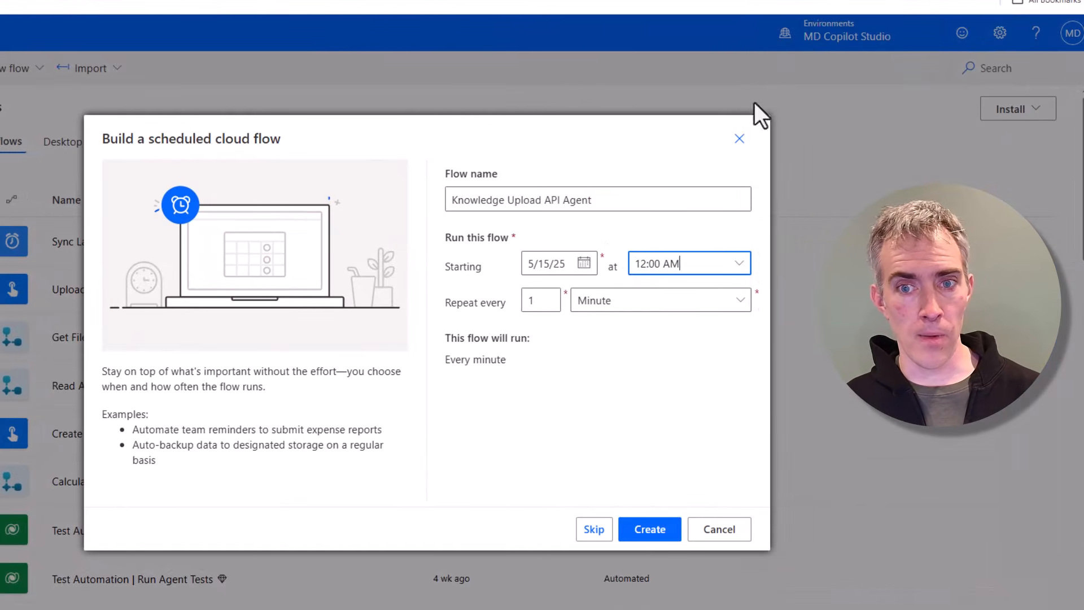
{"action": "left_click", "coordinate": [635, 302]}
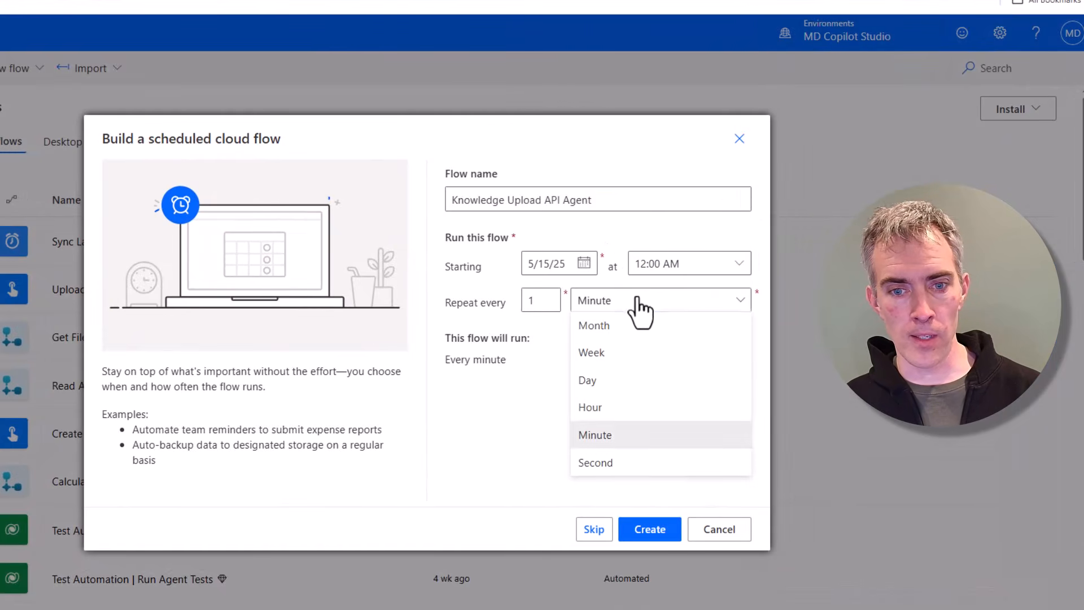
{"action": "left_click", "coordinate": [604, 380]}
{"action": "left_click", "coordinate": [647, 529]}
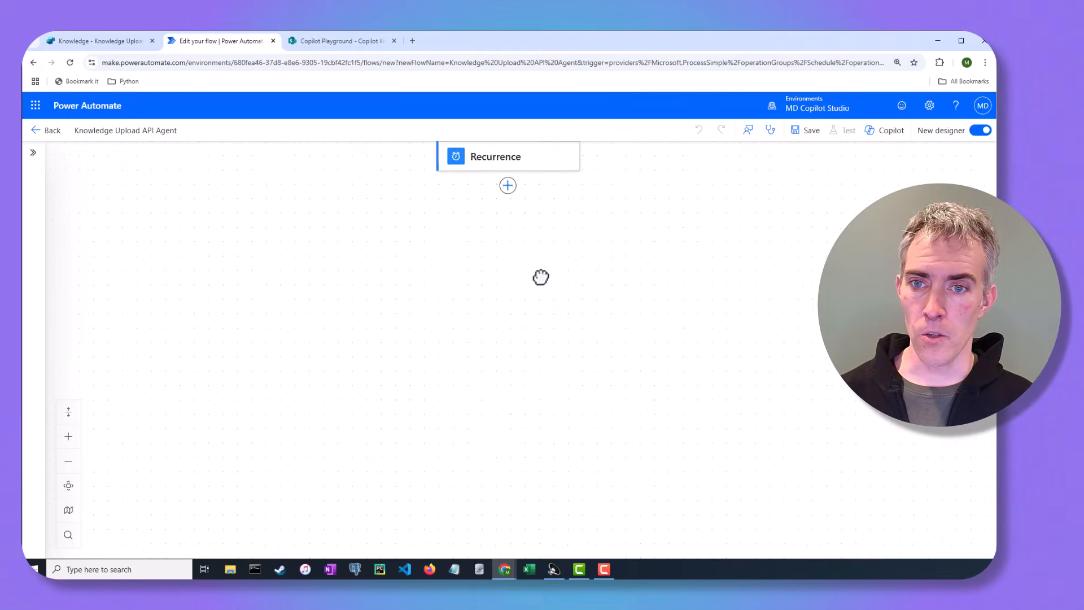
Step: Add a Microsoft Dataverse List rows action after the Recurrence trigger
{"action": "left_click", "coordinate": [578, 275]}
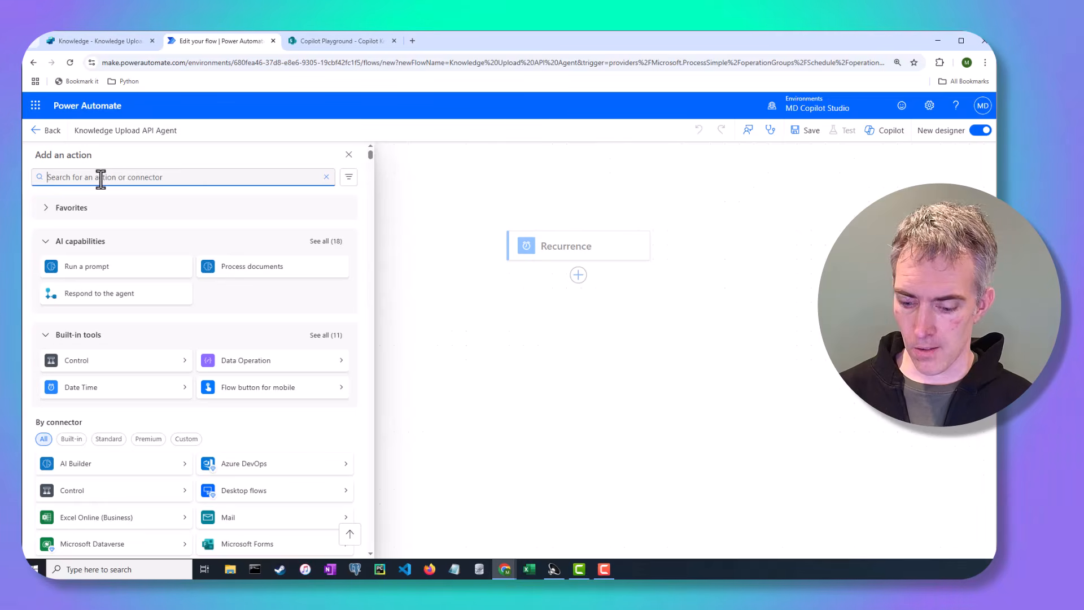
{"action": "type", "text": "list rows"}
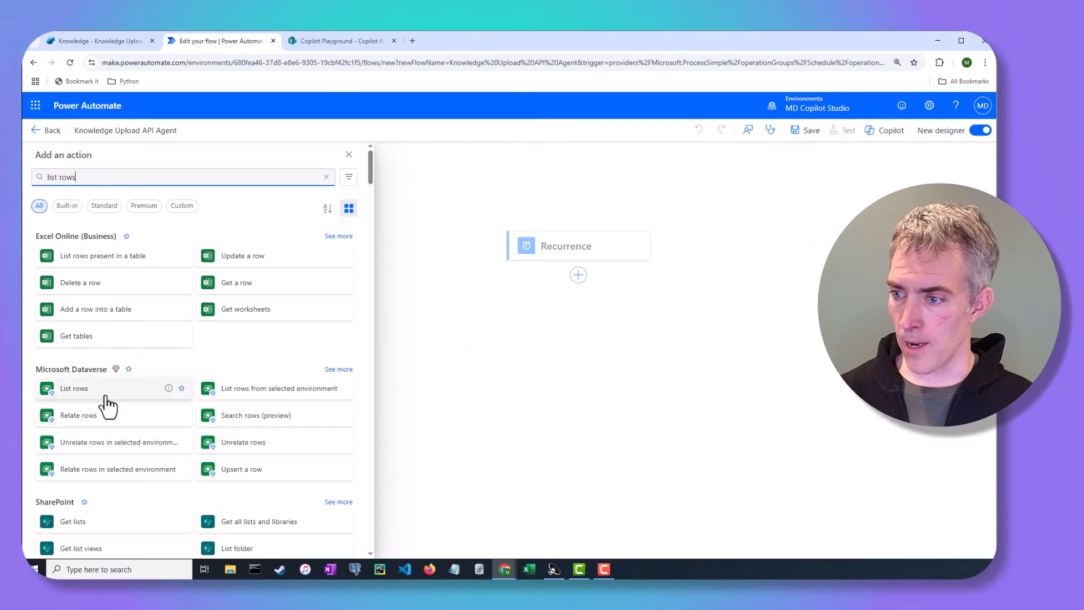
{"action": "left_click", "coordinate": [106, 402]}
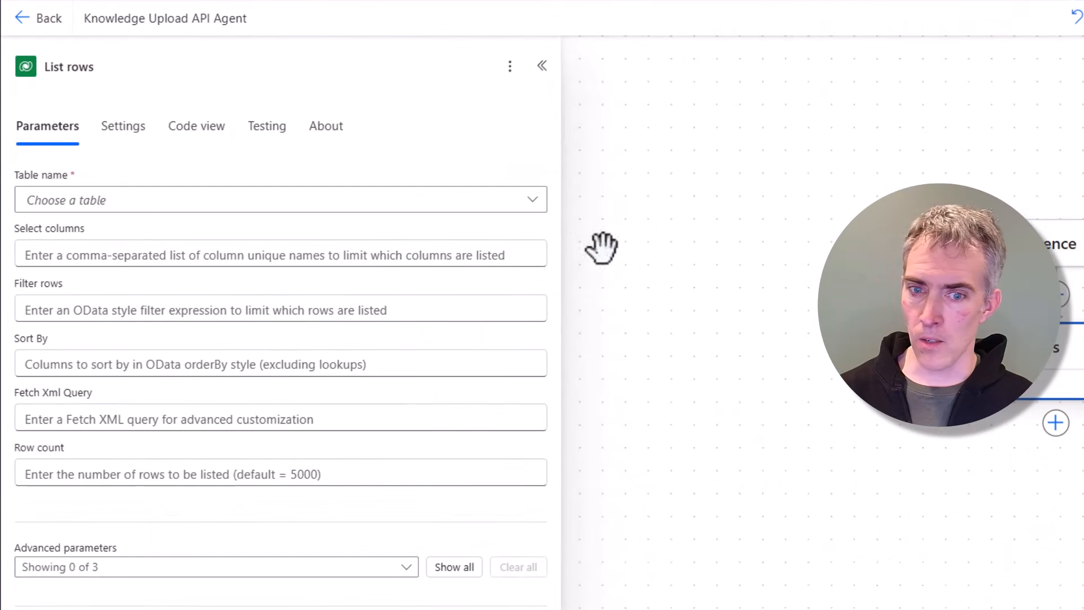
Step: Set the List rows table name to Copilots
{"action": "left_click", "coordinate": [256, 207]}
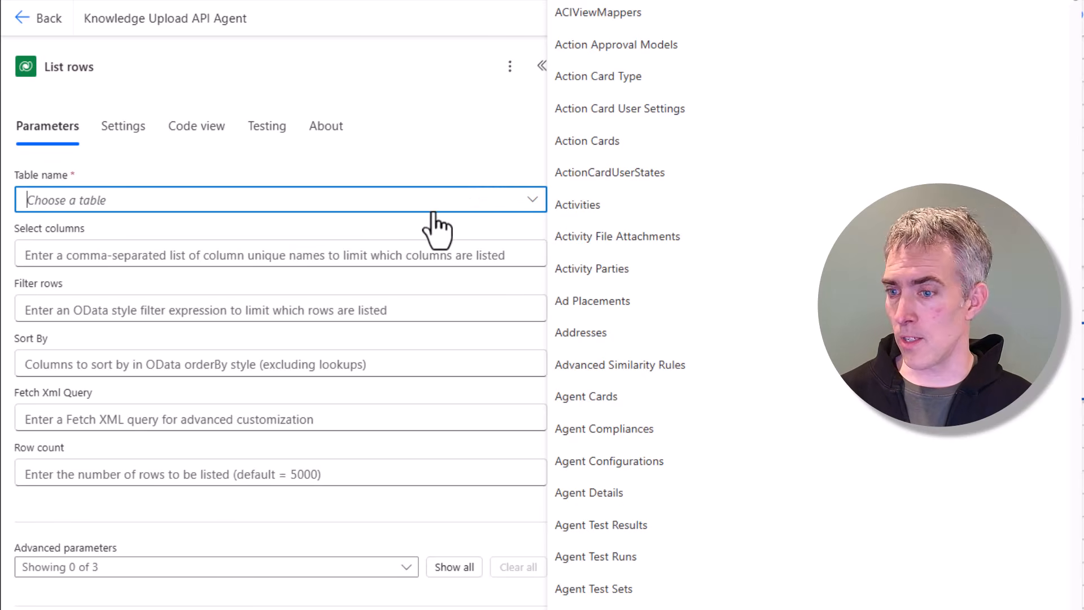
{"action": "type", "text": "copil"}
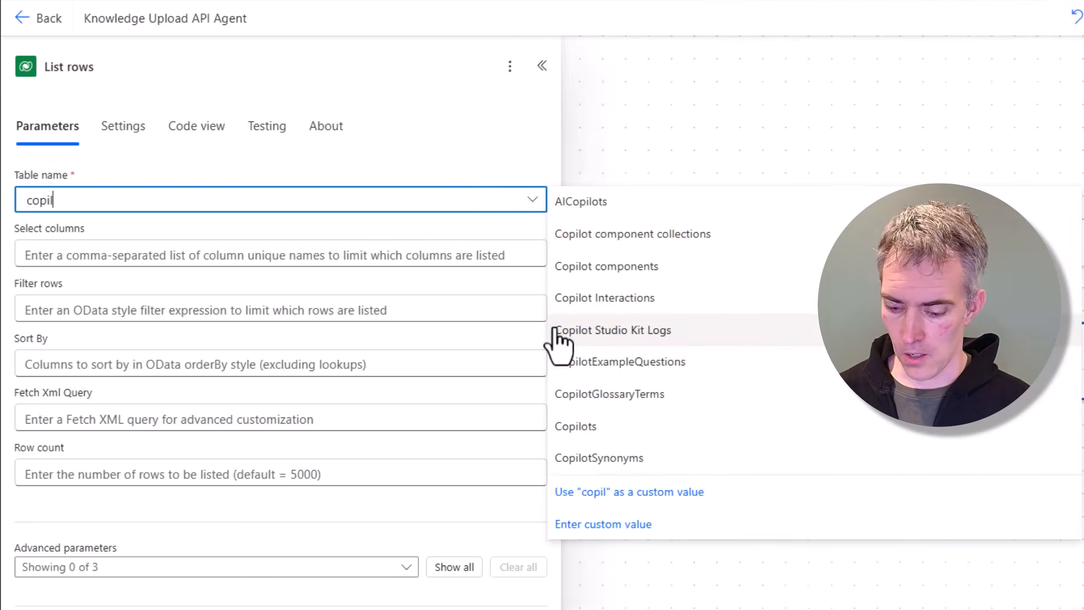
{"action": "type", "text": "ot"}
{"action": "left_click", "coordinate": [587, 427]}
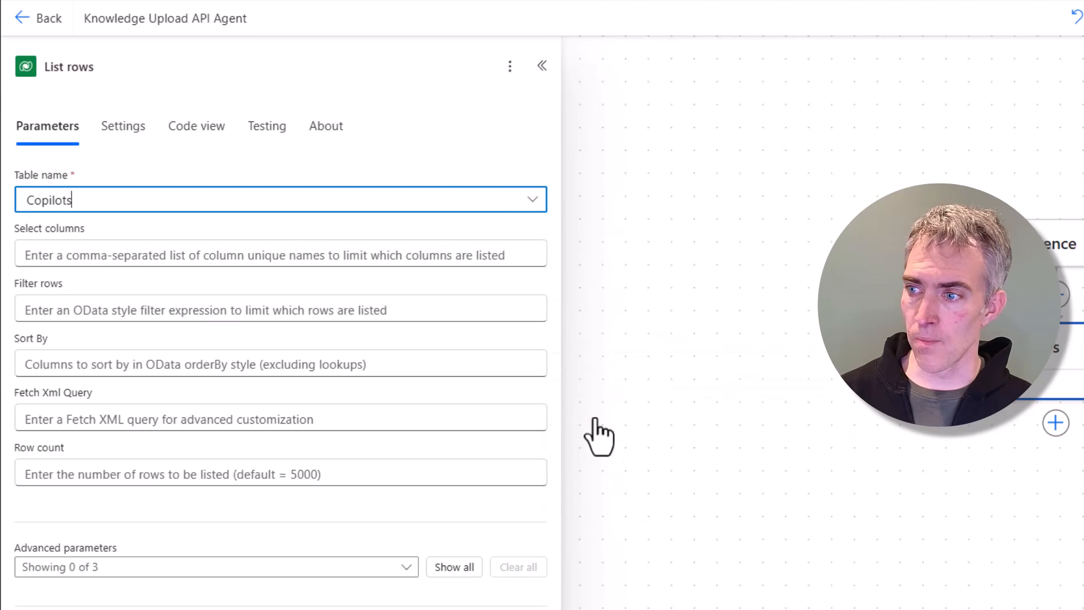
Step: Filter rows with name eq 'Knowledge Upload API Agent', copying the agent name from Copilot Studio
{"action": "left_click", "coordinate": [93, 310]}
{"action": "type", "text": "name eq '"}
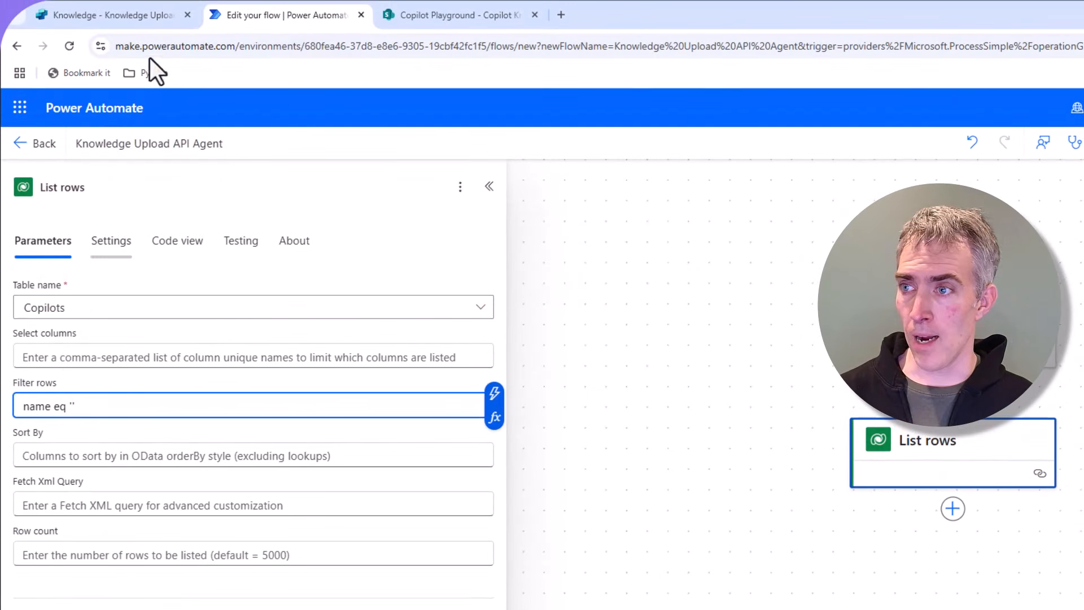
{"action": "left_click", "coordinate": [136, 19]}
{"action": "triple_click", "coordinate": [207, 151]}
{"action": "key", "text": "ctrl+c"}
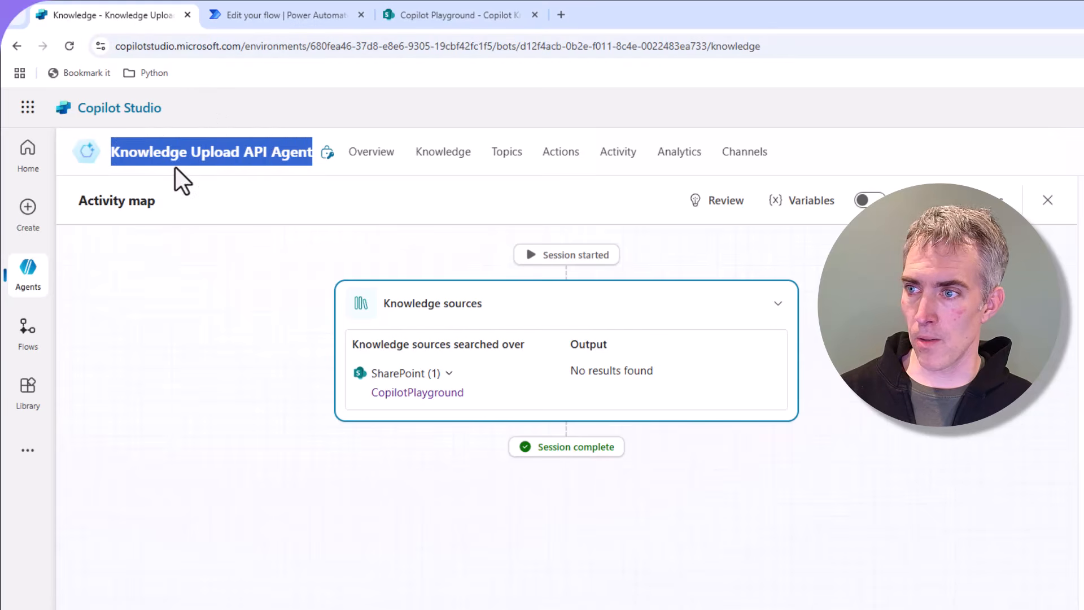
{"action": "left_click", "coordinate": [313, 17]}
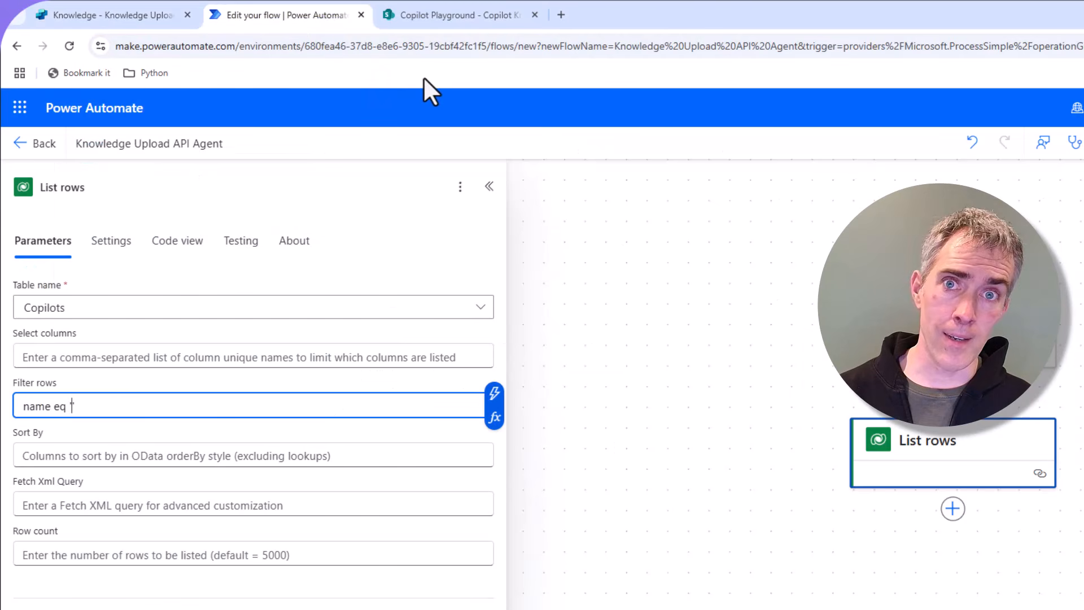
{"action": "key", "text": "ctrl+v"}
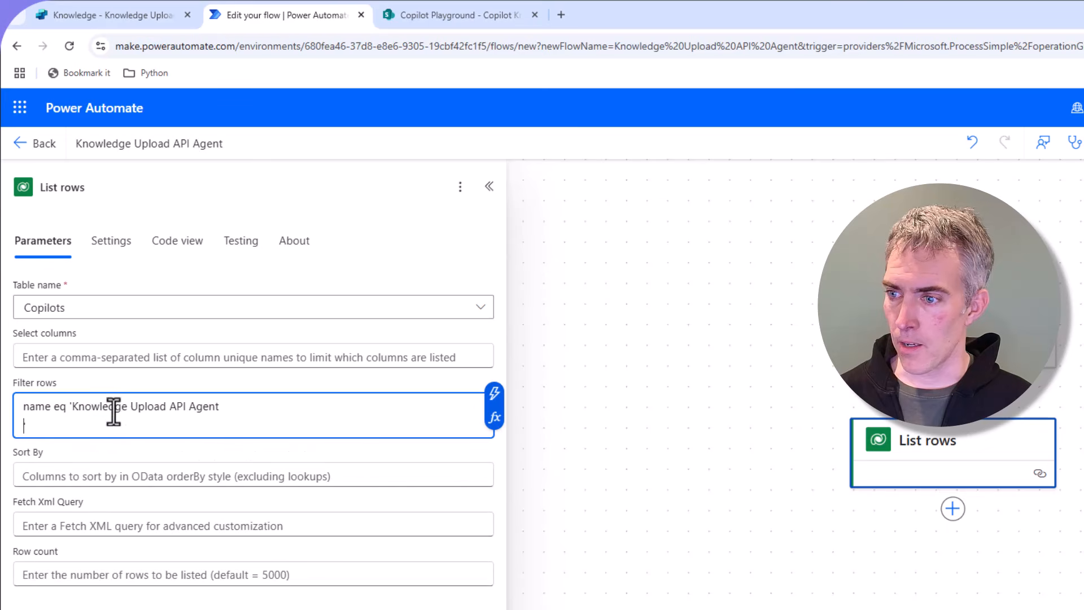
{"action": "key", "text": "BackSpace"}
{"action": "type", "text": "'"}
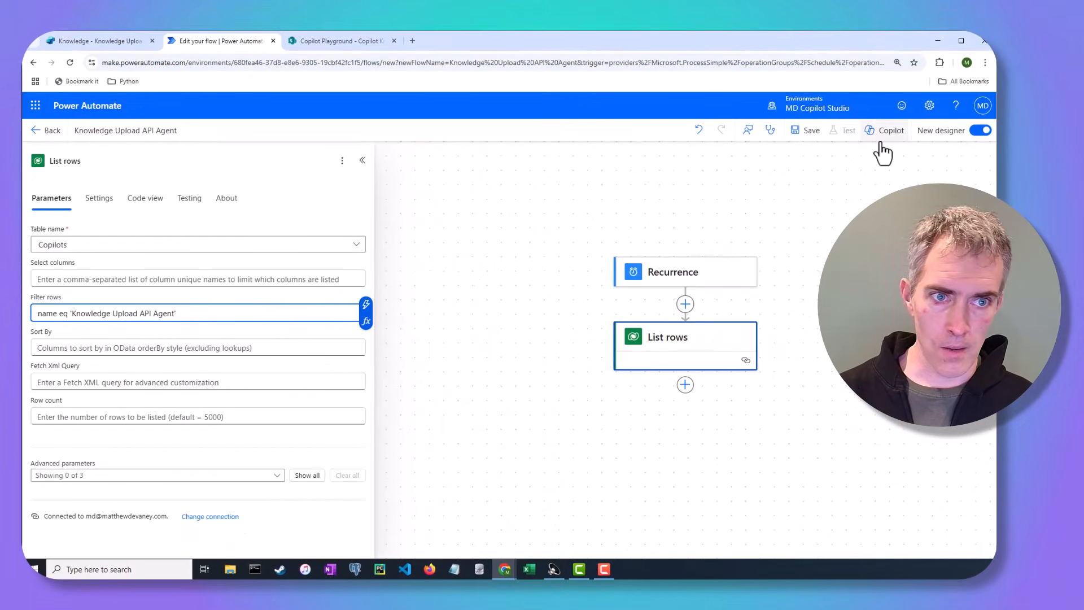
Step: Save the flow and run a manual test
{"action": "left_click", "coordinate": [809, 131]}
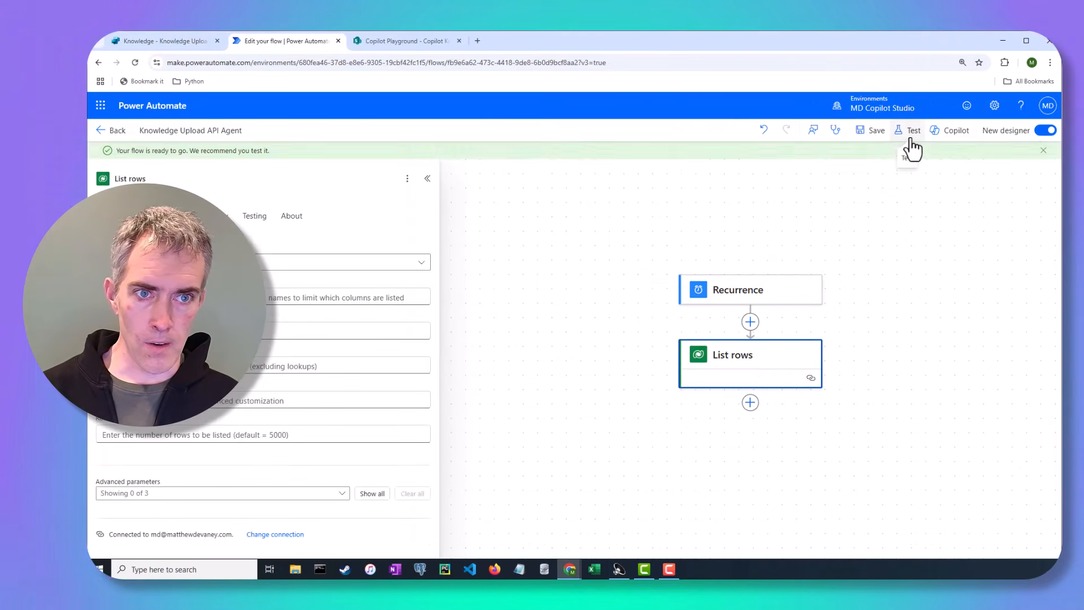
{"action": "left_click", "coordinate": [911, 141]}
{"action": "left_click", "coordinate": [866, 167]}
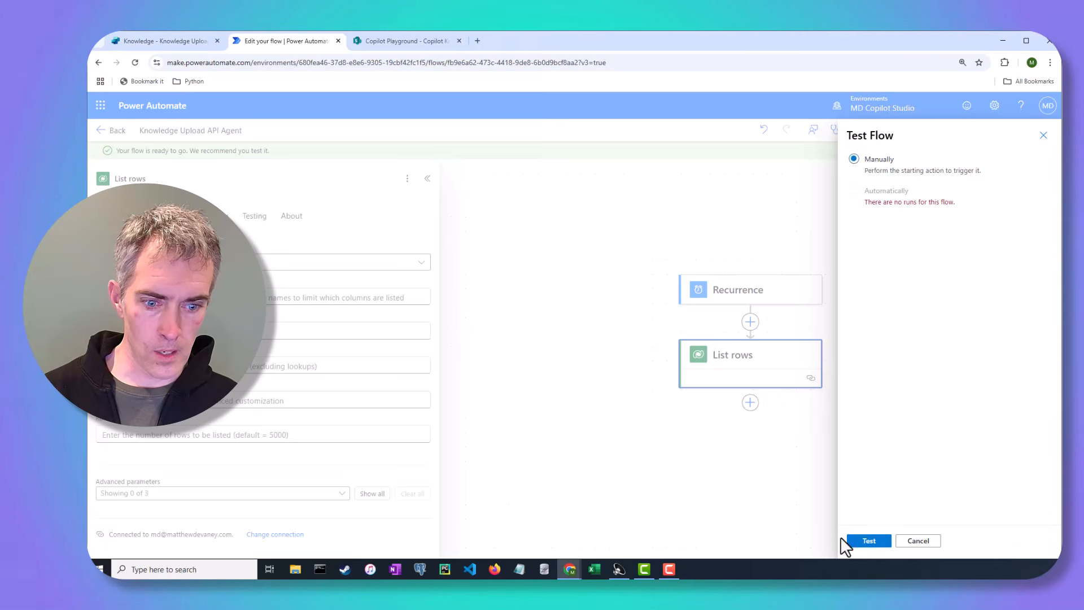
{"action": "left_click", "coordinate": [864, 542]}
{"action": "left_click", "coordinate": [881, 541]}
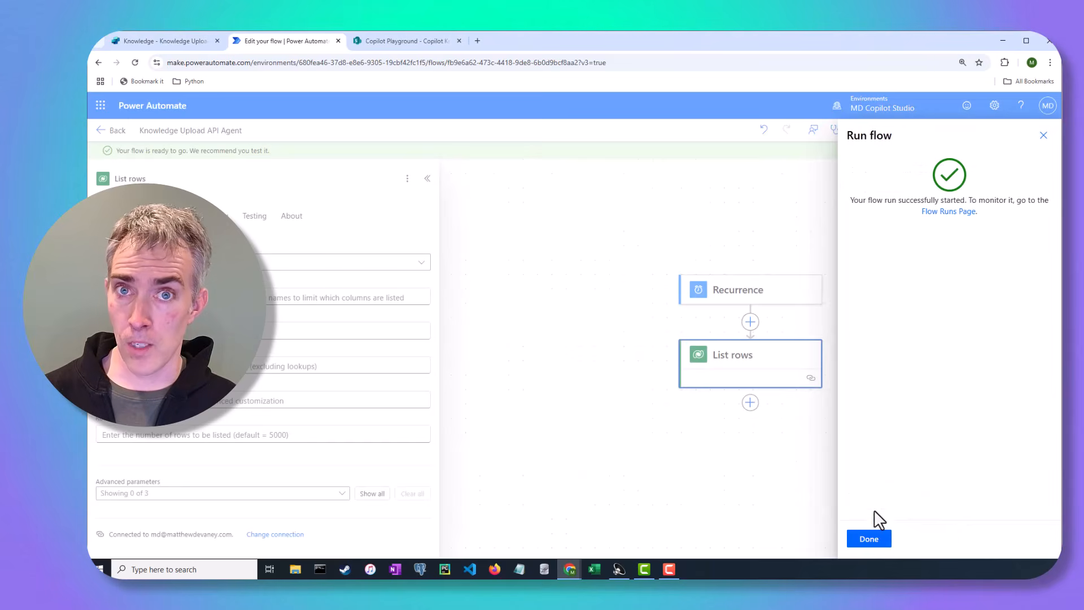
{"action": "left_click", "coordinate": [868, 538]}
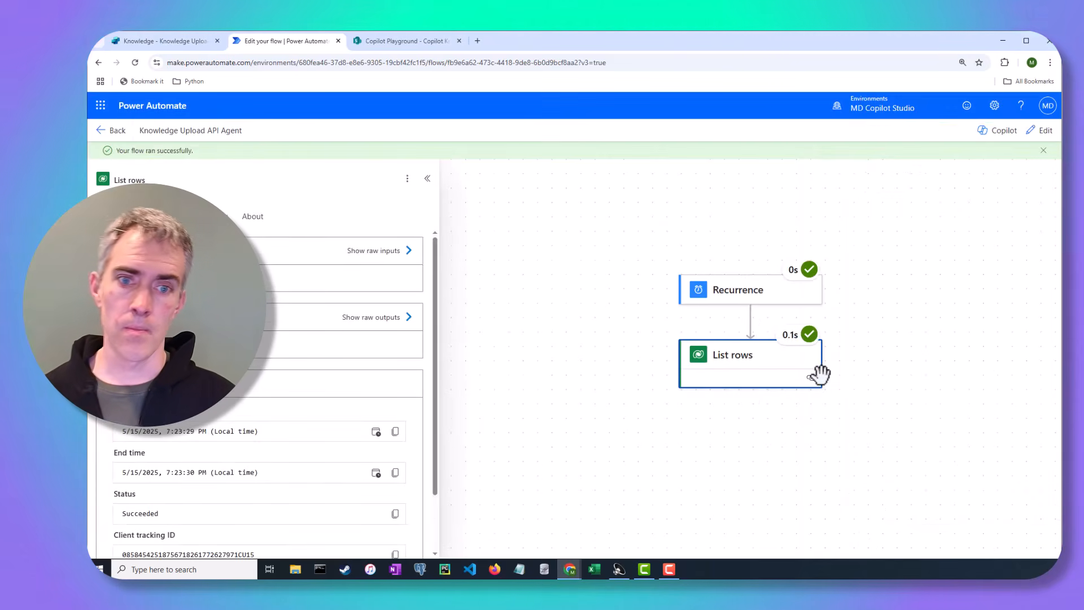
Step: Open the List rows raw outputs and locate the agent's botid value
{"action": "left_click", "coordinate": [368, 522]}
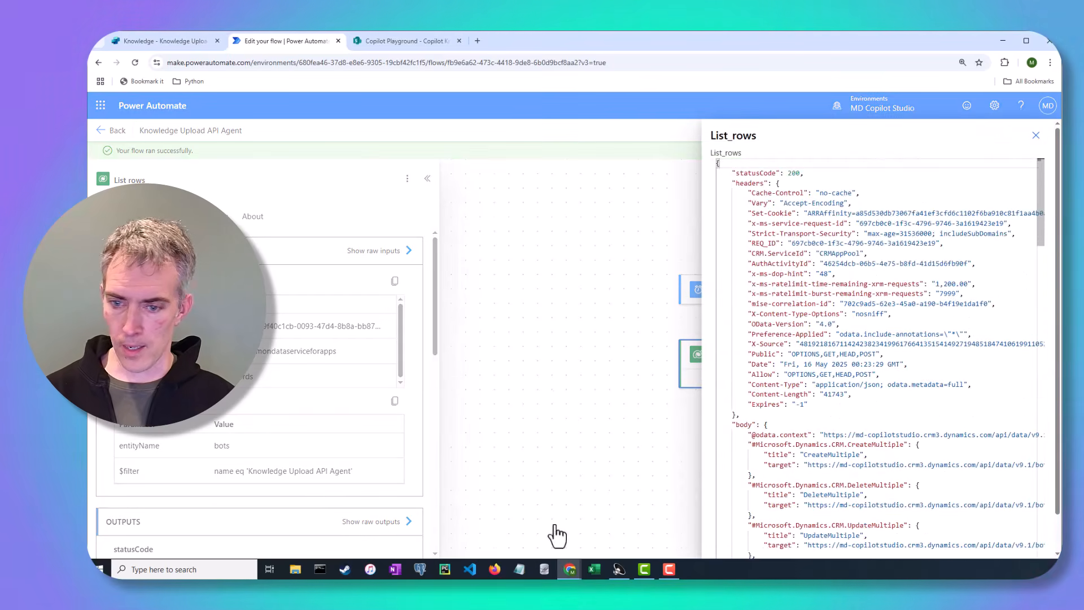
{"action": "scroll", "coordinate": [900, 380], "scroll_direction": "down", "scroll_amount": 6}
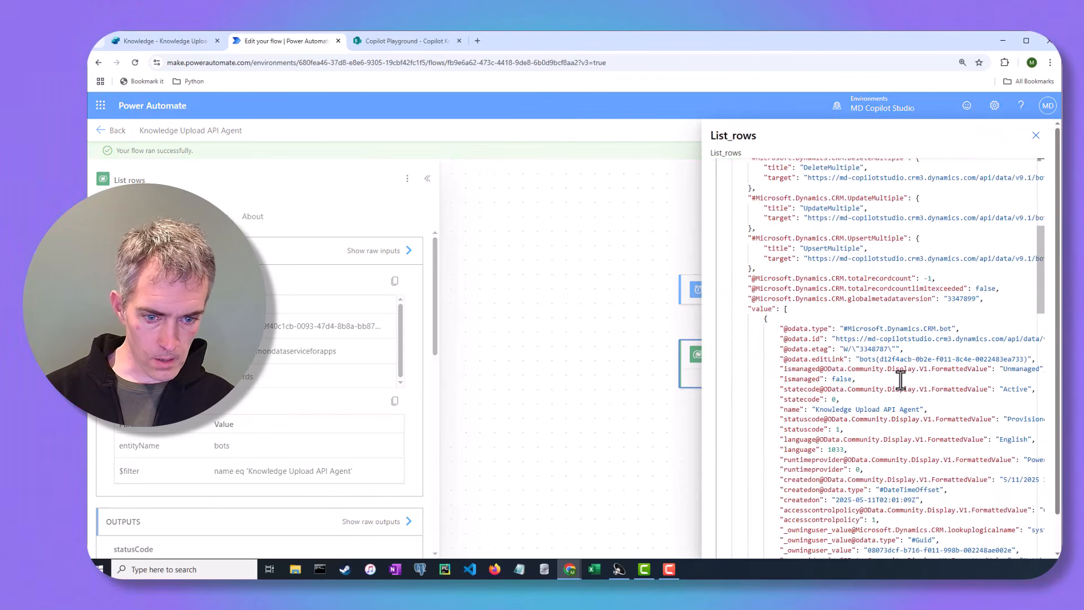
{"action": "scroll", "coordinate": [901, 380], "scroll_direction": "down", "scroll_amount": 8}
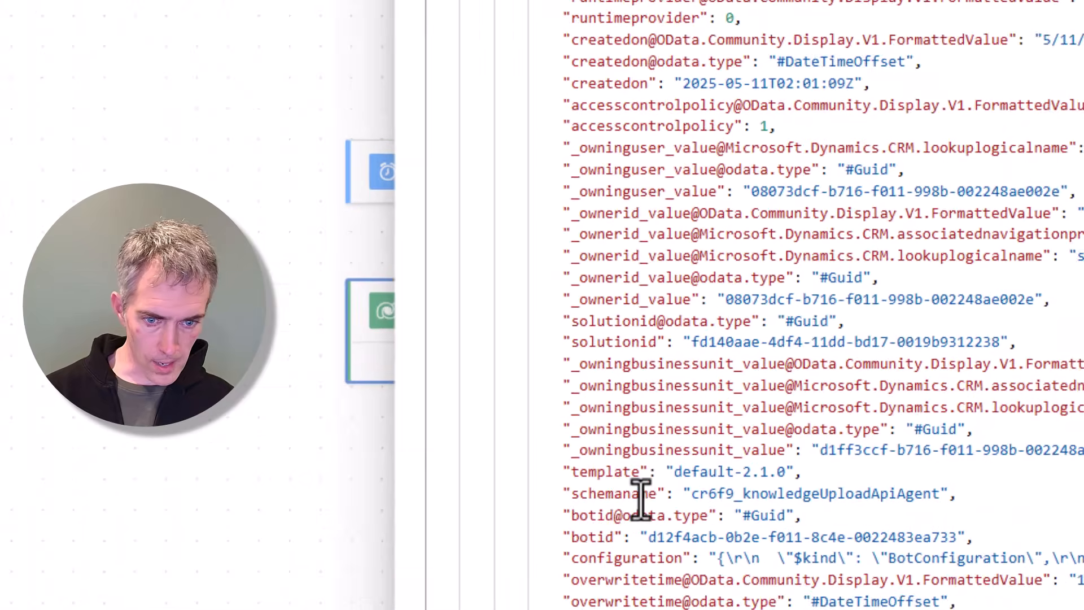
{"action": "double_click", "coordinate": [596, 537]}
{"action": "scroll", "coordinate": [668, 390], "scroll_direction": "down", "scroll_amount": 4}
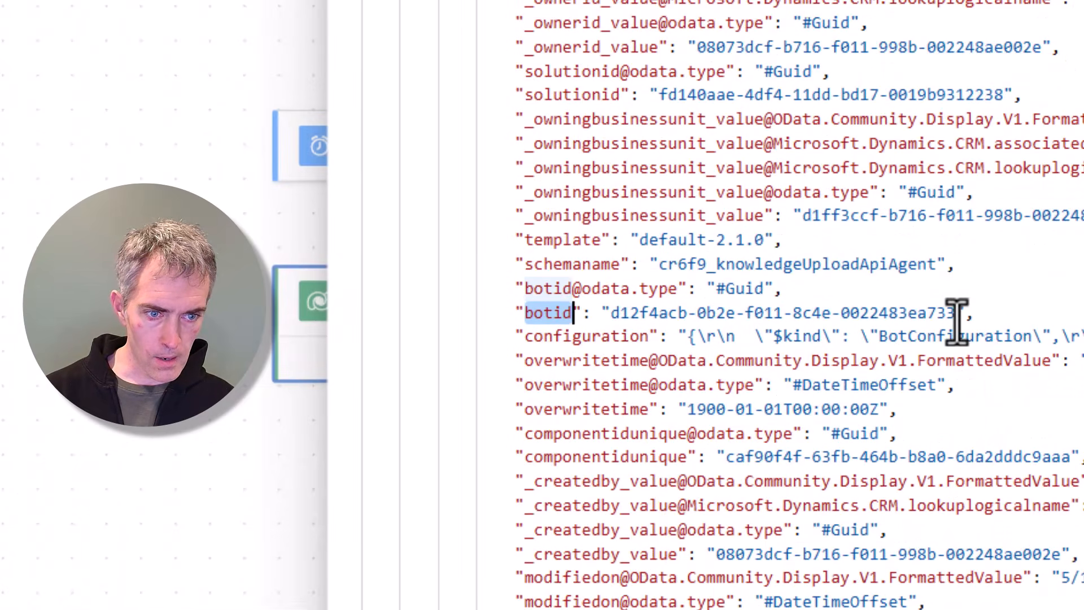
{"action": "left_click_drag", "start_coordinate": [956, 317], "coordinate": [611, 313]}
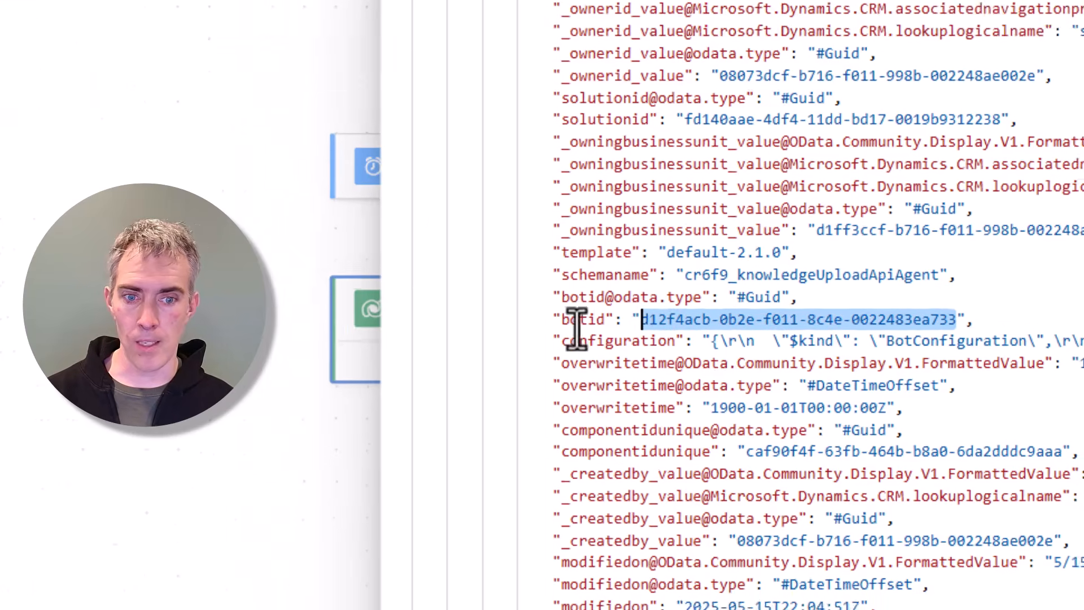
{"action": "double_click", "coordinate": [545, 314]}
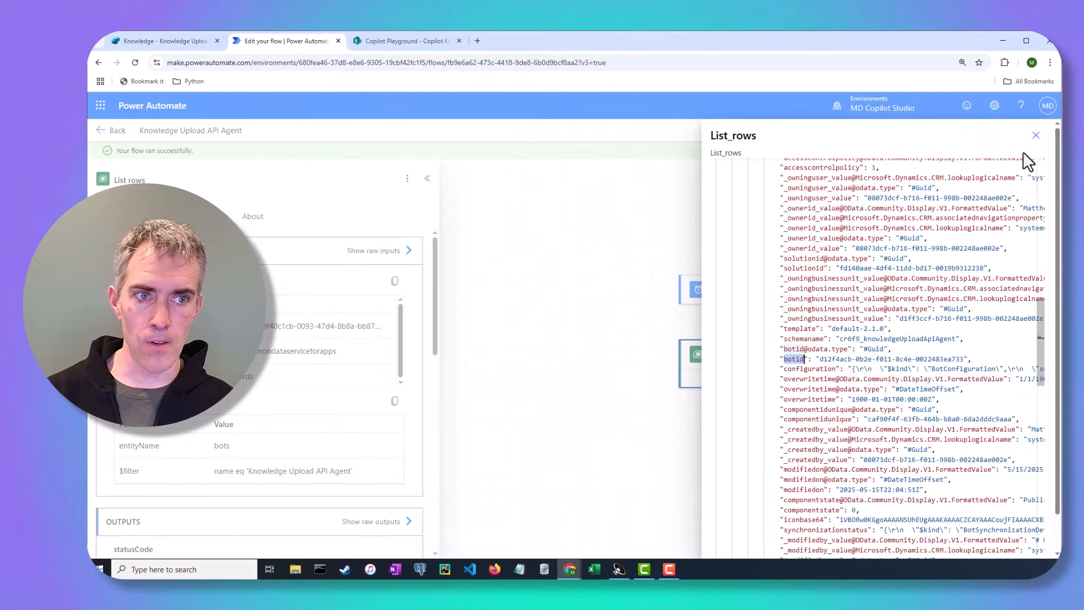
{"action": "left_click", "coordinate": [1036, 135]}
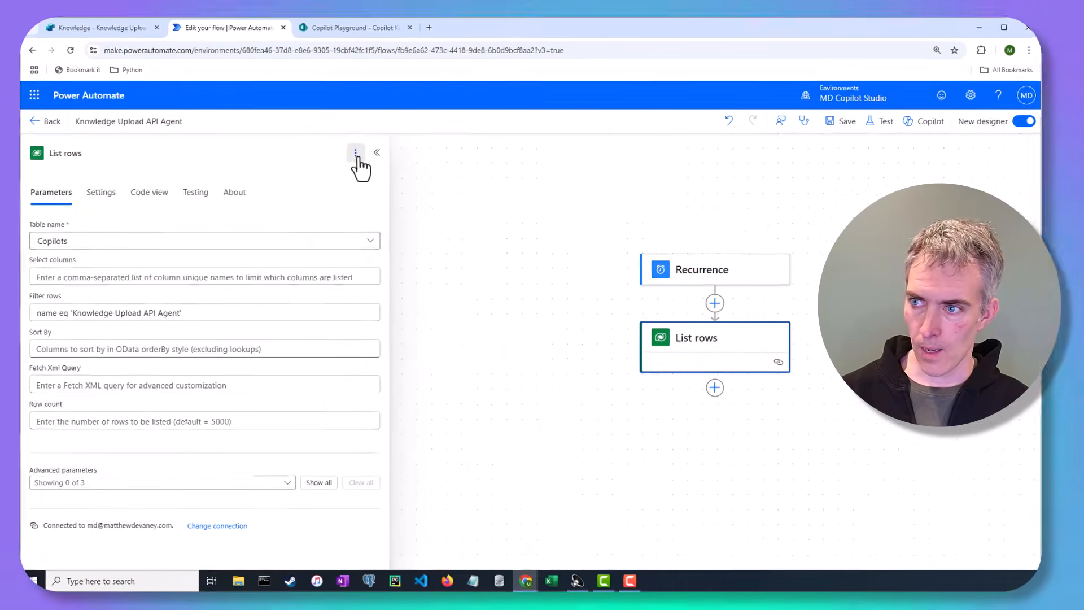
Step: Rename the List rows action to "List rows: Copilots"
{"action": "left_click", "coordinate": [407, 159]}
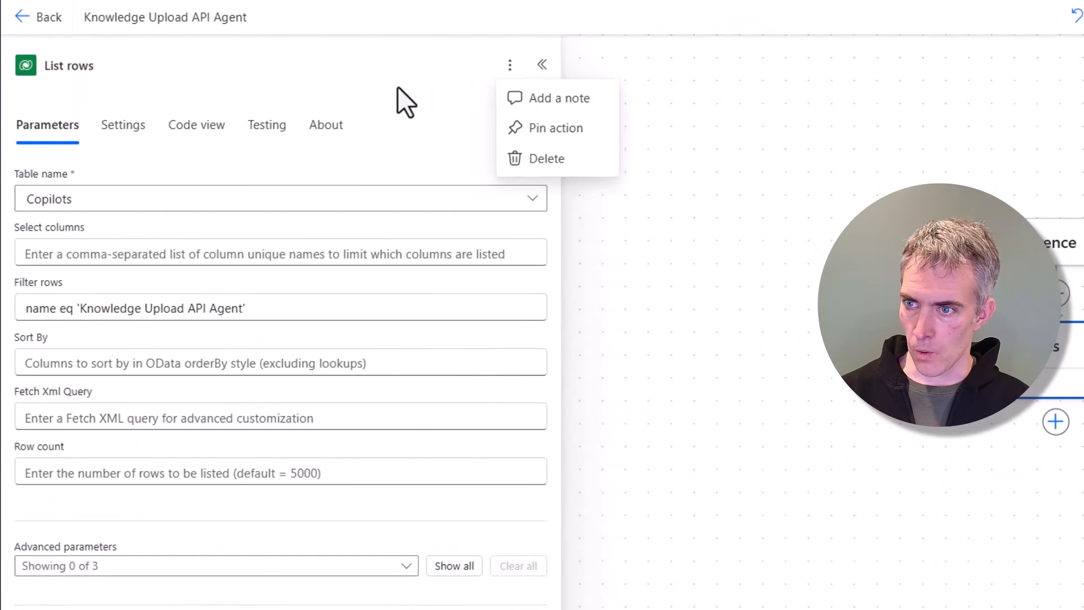
{"action": "left_click", "coordinate": [357, 73]}
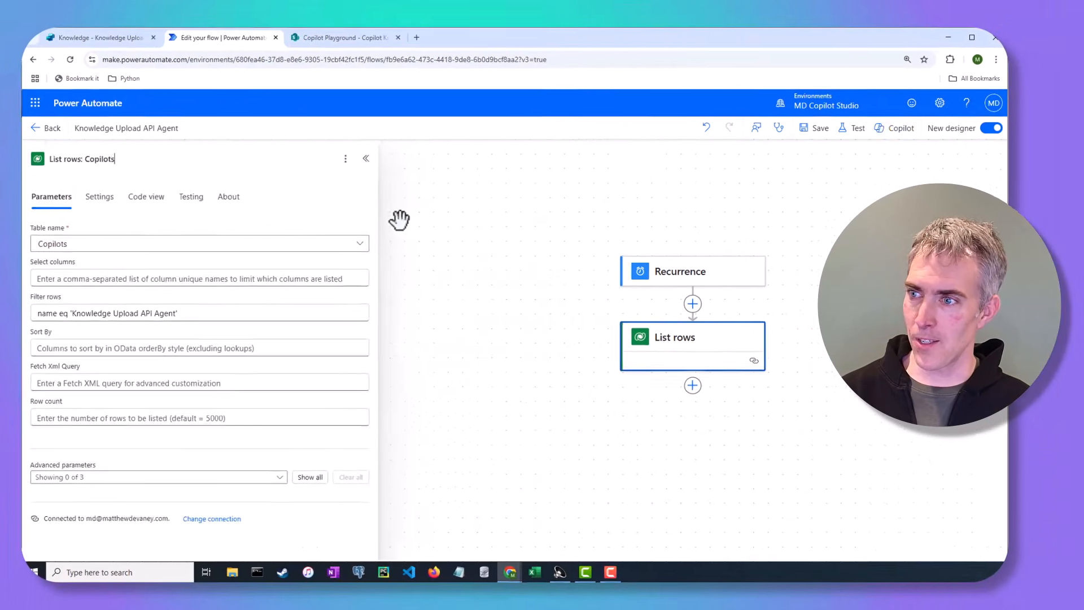
{"action": "left_click", "coordinate": [607, 170]}
Step: Add an Initialize variable action after List rows and rename it "Initialize variable: varCopilotId"
{"action": "left_click", "coordinate": [685, 386]}
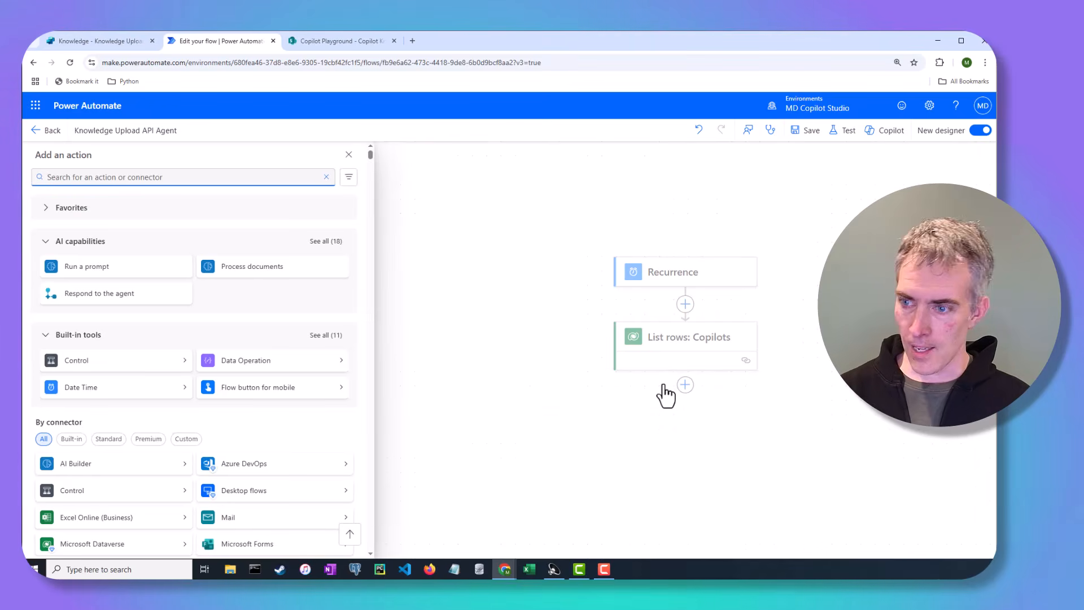
{"action": "type", "text": "init"}
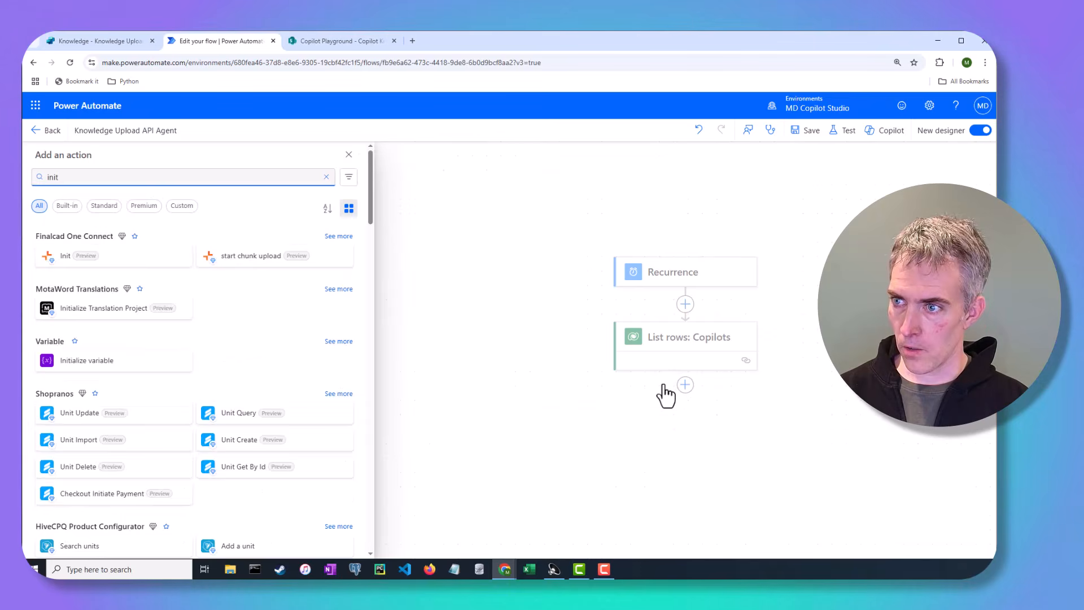
{"action": "type", "text": "ial"}
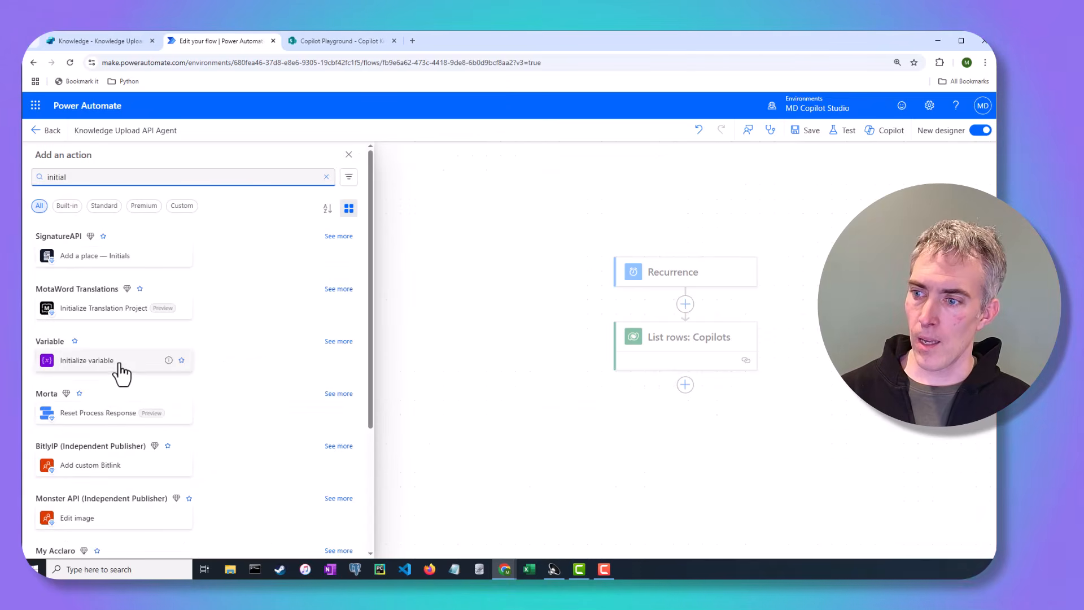
{"action": "left_click", "coordinate": [119, 367]}
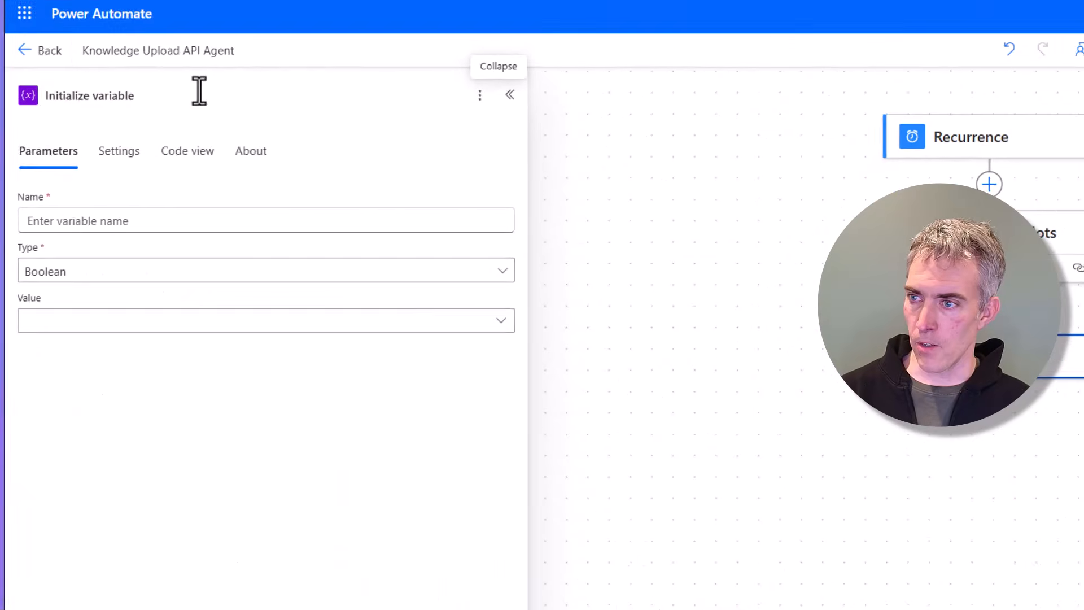
{"action": "left_click", "coordinate": [292, 92]}
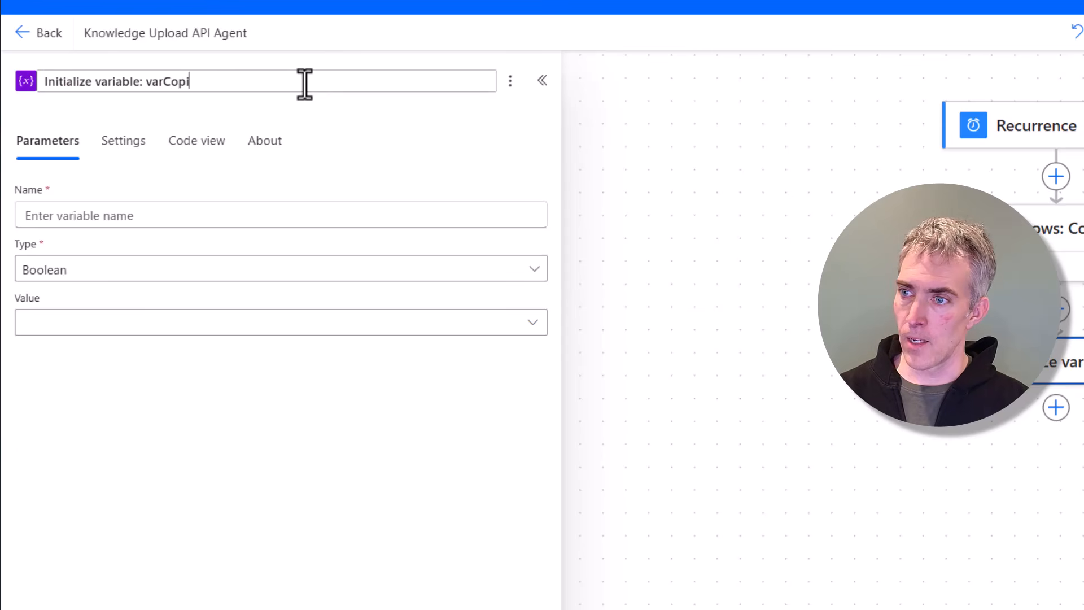
Step: Name the variable varCopilot and set its type to String
{"action": "left_click", "coordinate": [167, 220]}
{"action": "type", "text": "varCopilot"}
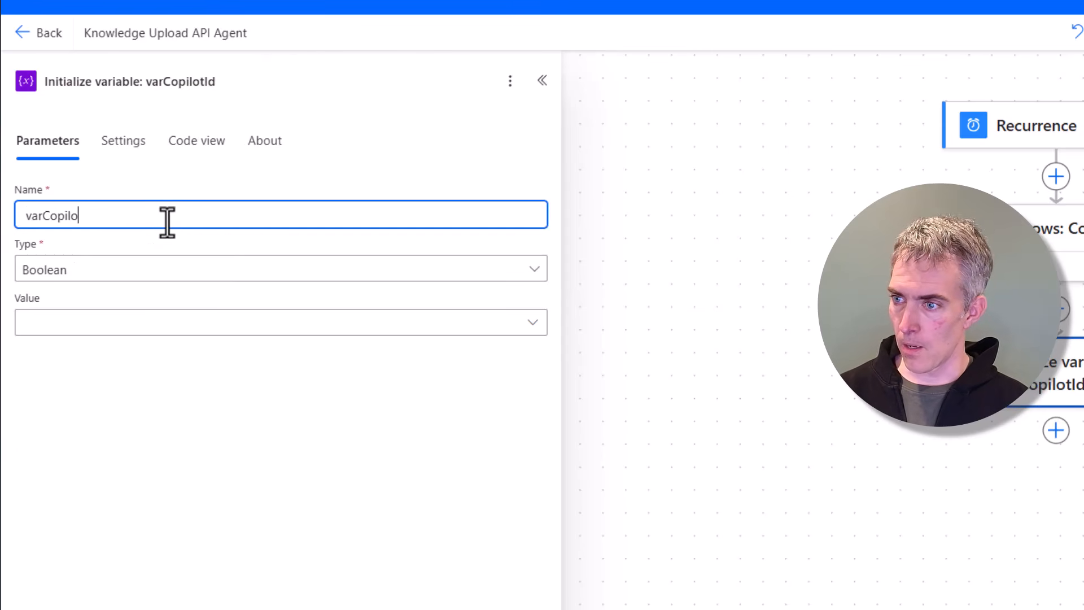
{"action": "left_click", "coordinate": [107, 275]}
{"action": "left_click", "coordinate": [77, 396]}
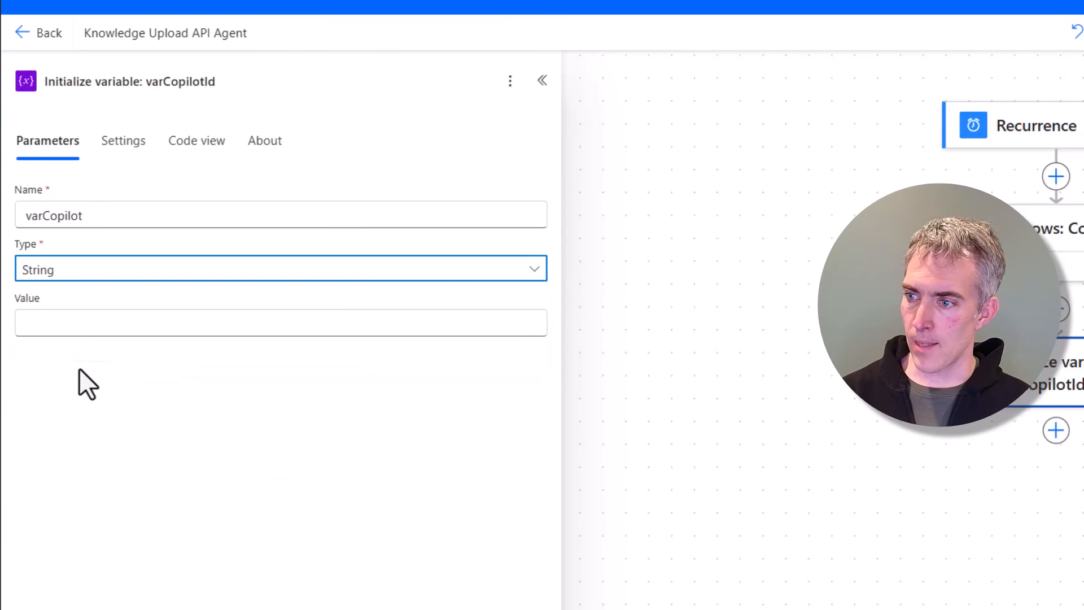
Step: Set the variable value to the expression first(body('List_rows:_Copilots')?['value'])?['botid'] to take the first row's botid
{"action": "left_click", "coordinate": [76, 329]}
{"action": "left_click", "coordinate": [549, 338]}
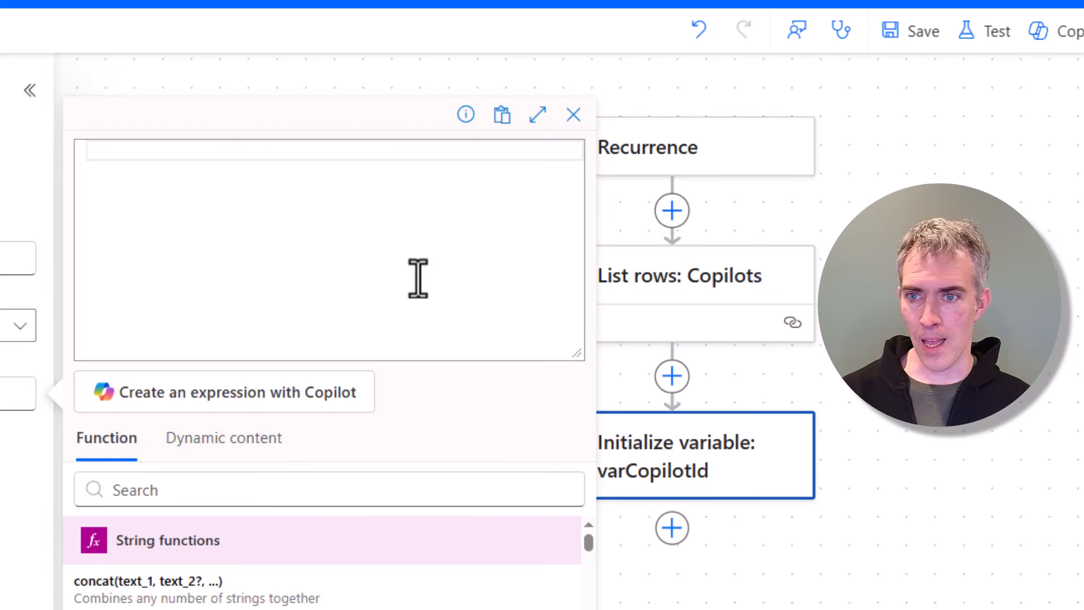
{"action": "type", "text": "fir"}
{"action": "key", "text": "Tab"}
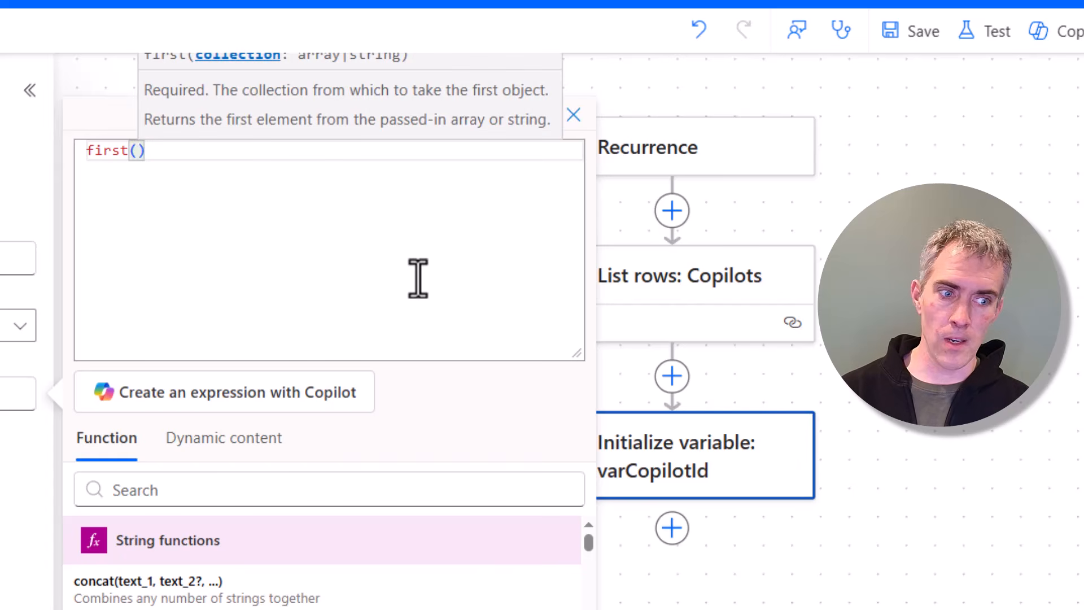
{"action": "type", "text": "body"}
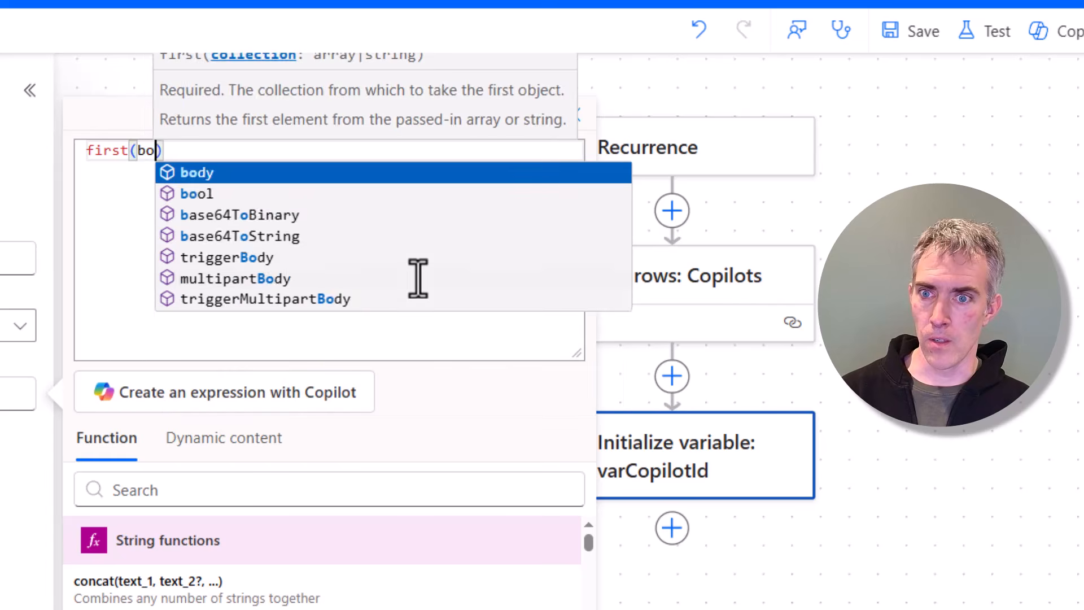
{"action": "key", "text": "Tab"}
{"action": "type", "text": "'"}
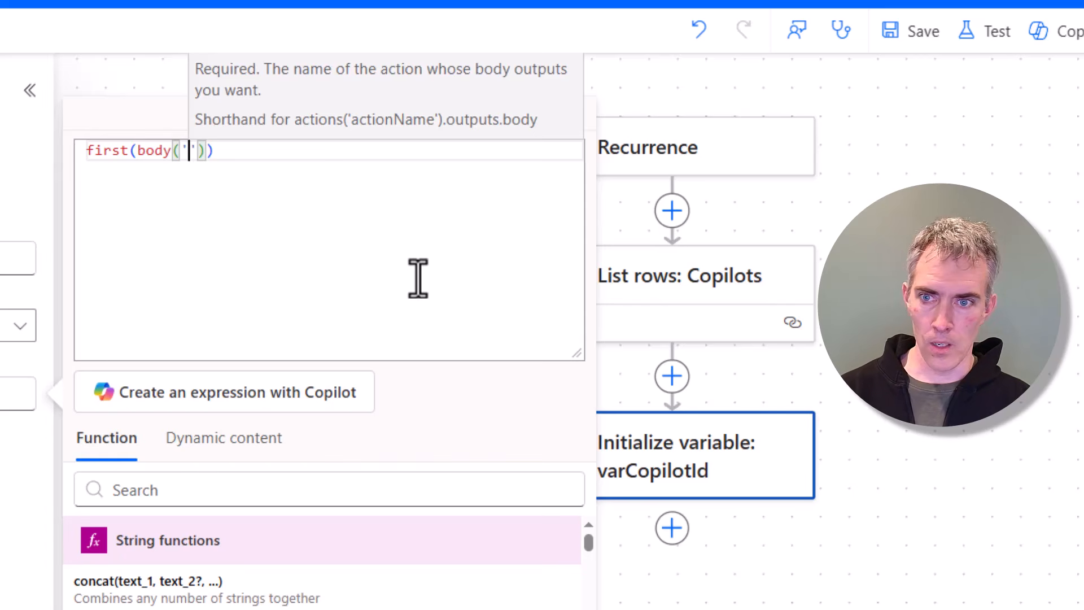
{"action": "type", "text": "List_ro"}
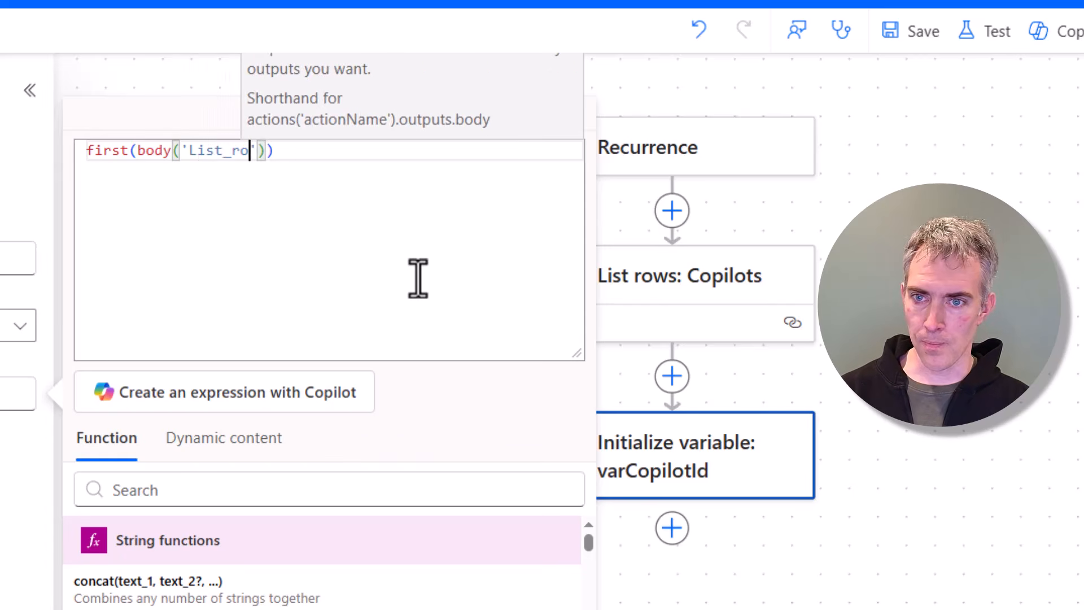
{"action": "type", "text": "ws:"}
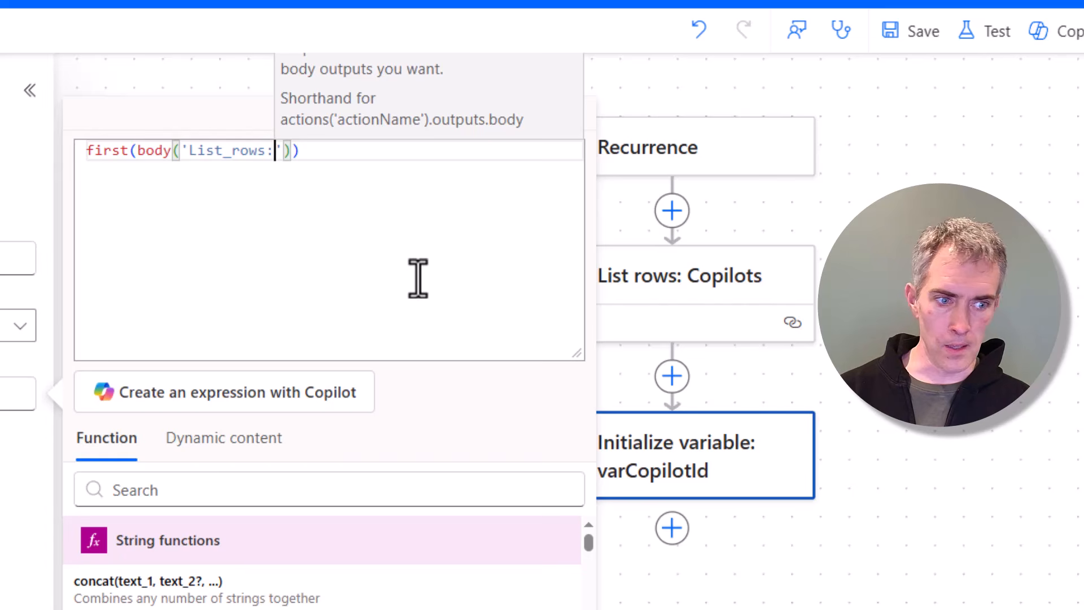
{"action": "type", "text": "_Copilots"}
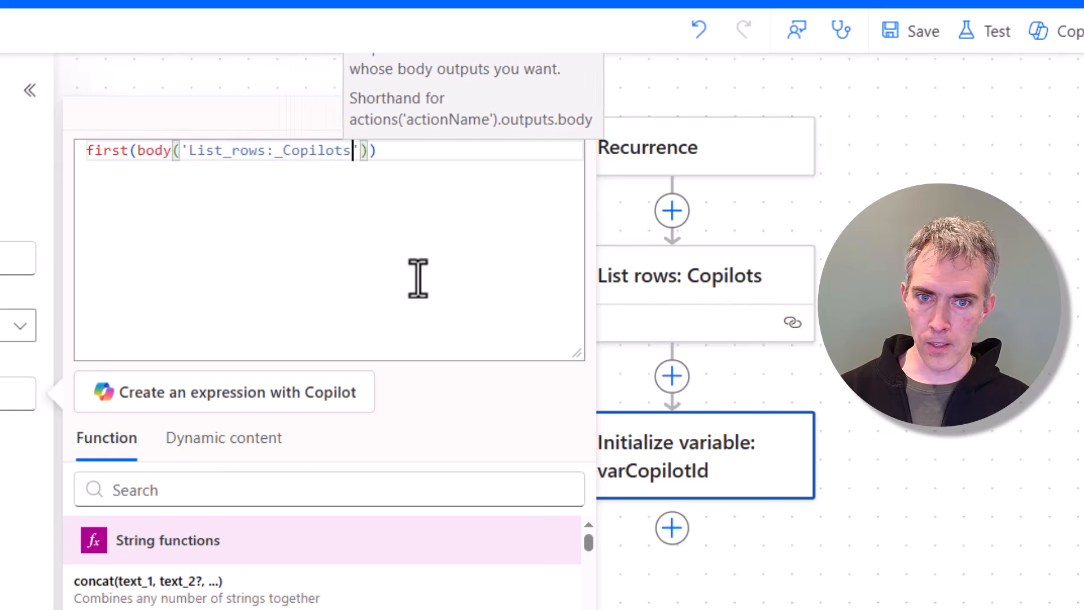
{"action": "type", "text": "')"}
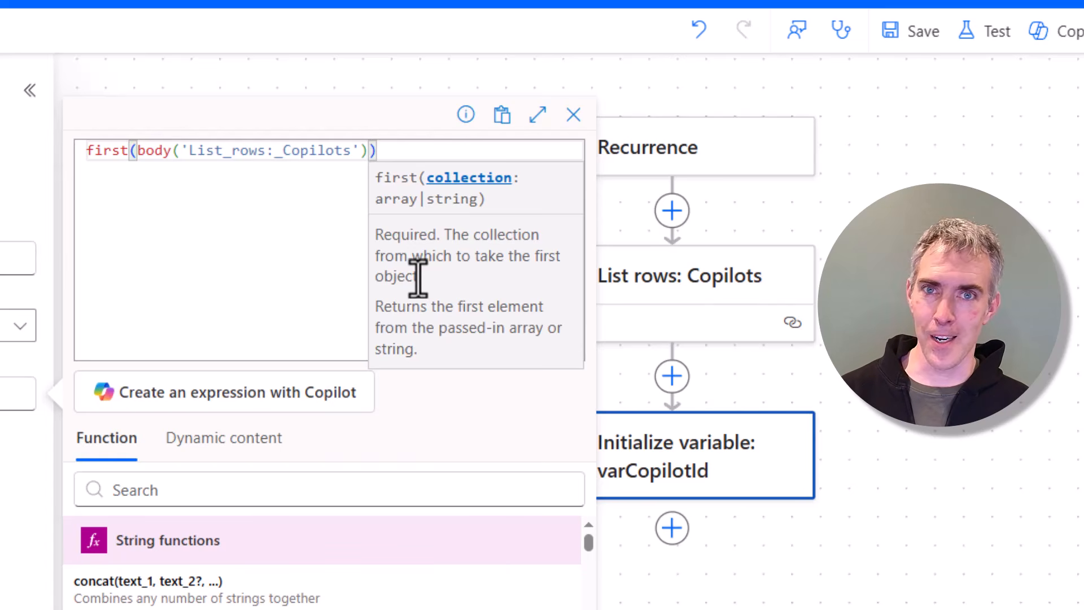
{"action": "type", "text": "?"}
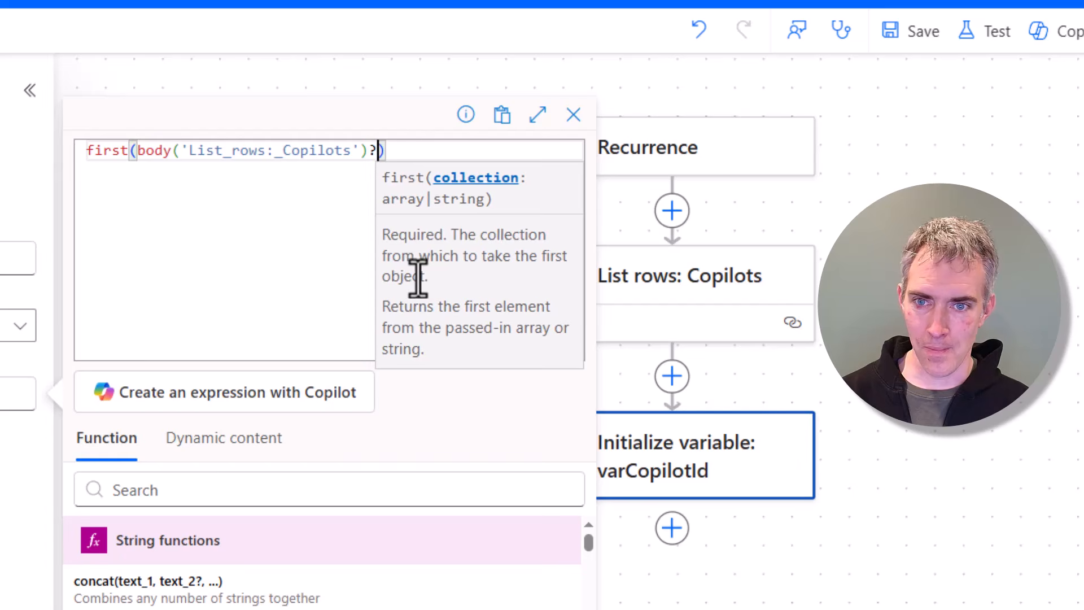
{"action": "type", "text": "["}
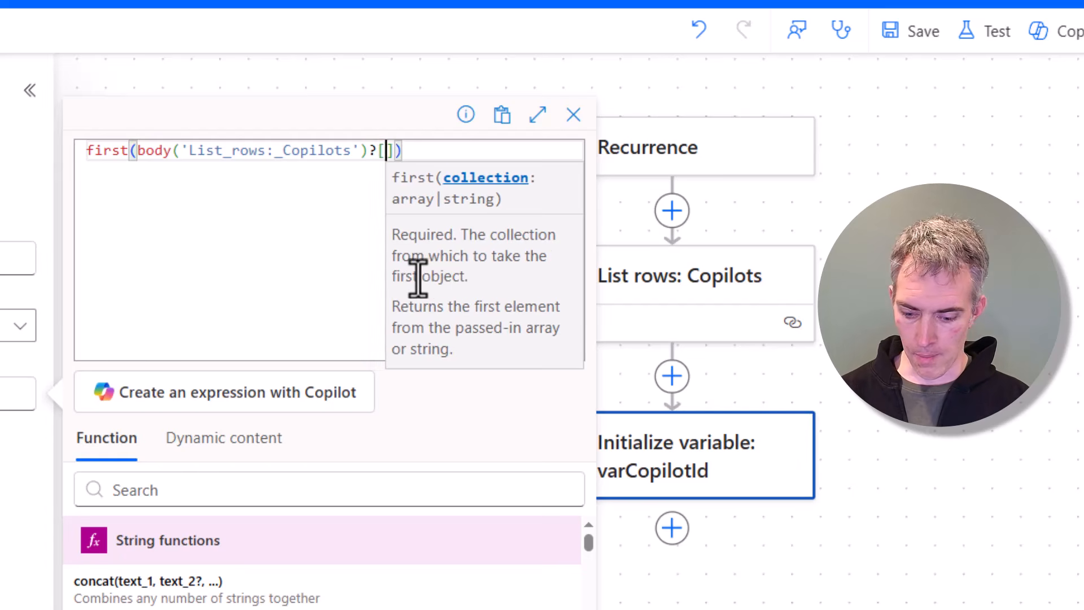
{"action": "type", "text": "value'"}
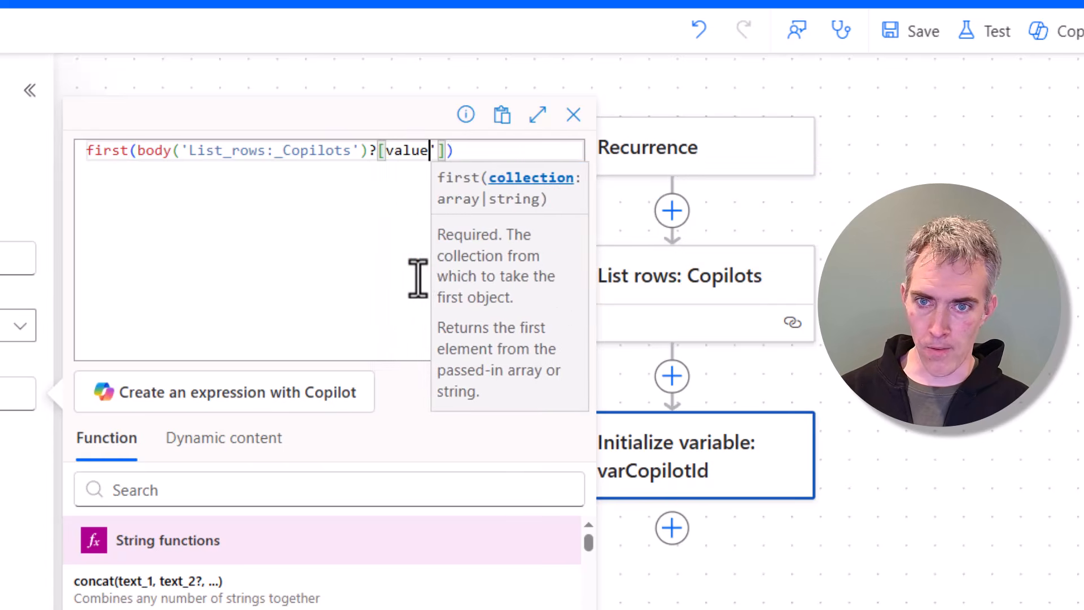
{"action": "key", "text": "Left"}
{"action": "key", "text": "Left"}
{"action": "key", "text": "Left"}
{"action": "key", "text": "Left"}
{"action": "key", "text": "Left"}
{"action": "key", "text": "Left"}
{"action": "type", "text": "'"}
{"action": "key", "text": "Right"}
{"action": "key", "text": "Right"}
{"action": "key", "text": "Right"}
{"action": "key", "text": "Right"}
{"action": "key", "text": "Right"}
{"action": "key", "text": "Right"}
{"action": "key", "text": "Right"}
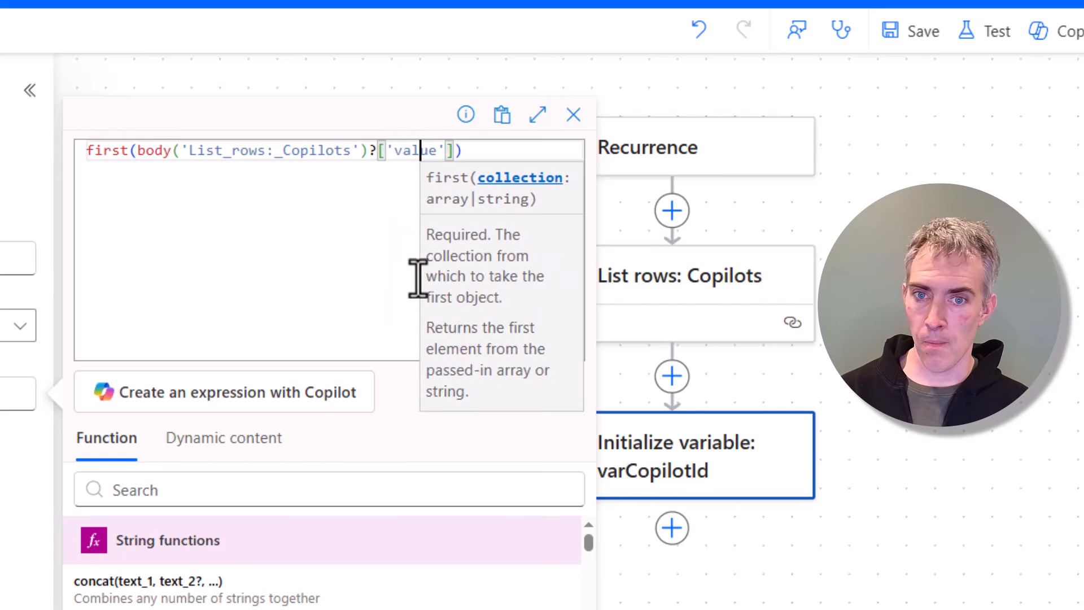
{"action": "key", "text": "Right"}
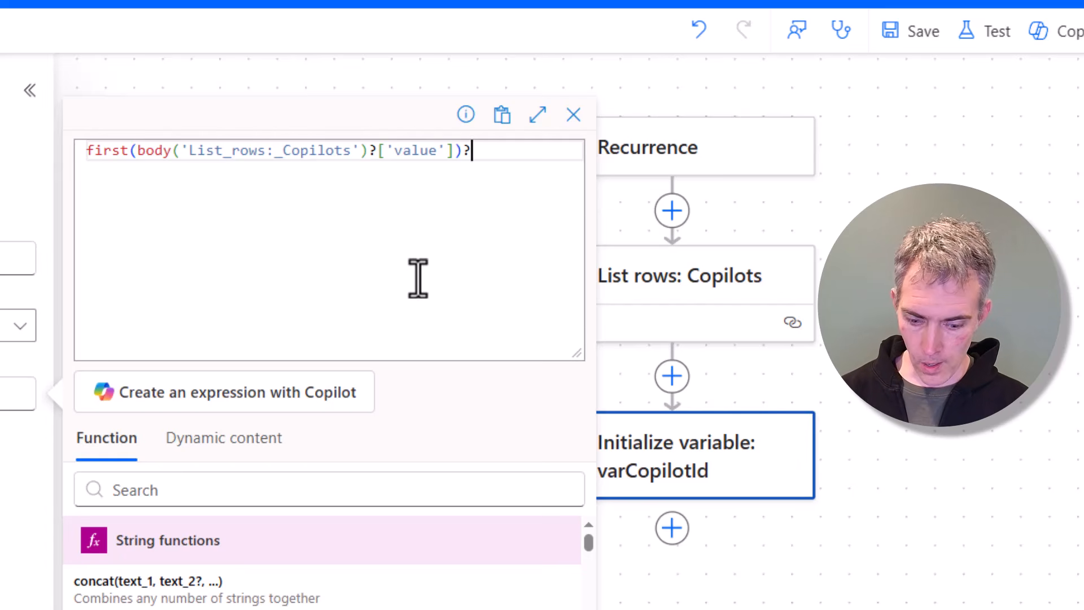
{"action": "type", "text": "botid"}
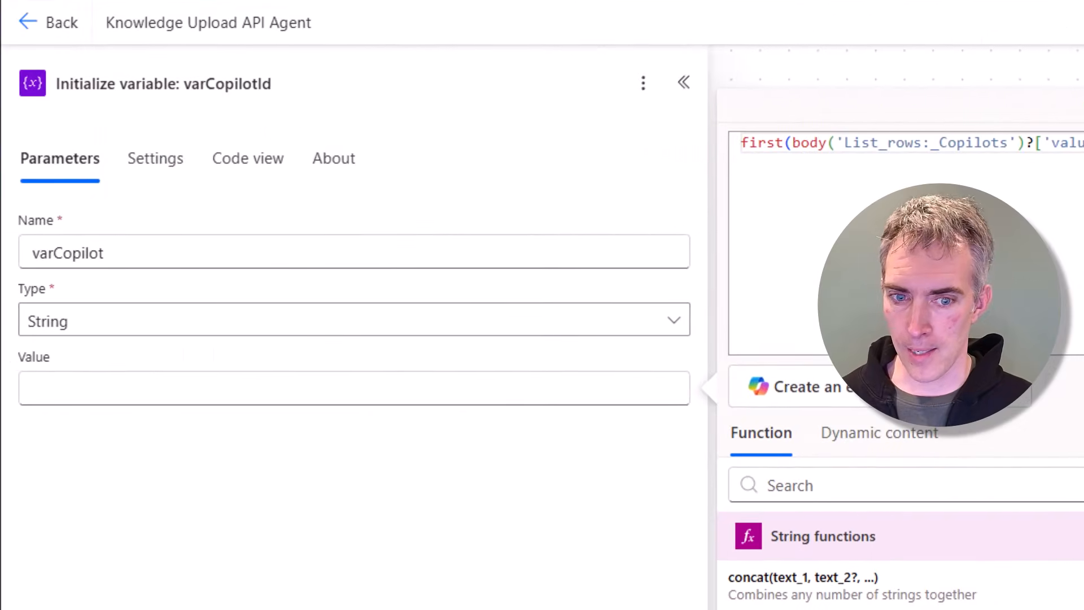
{"action": "left_click", "coordinate": [107, 609]}
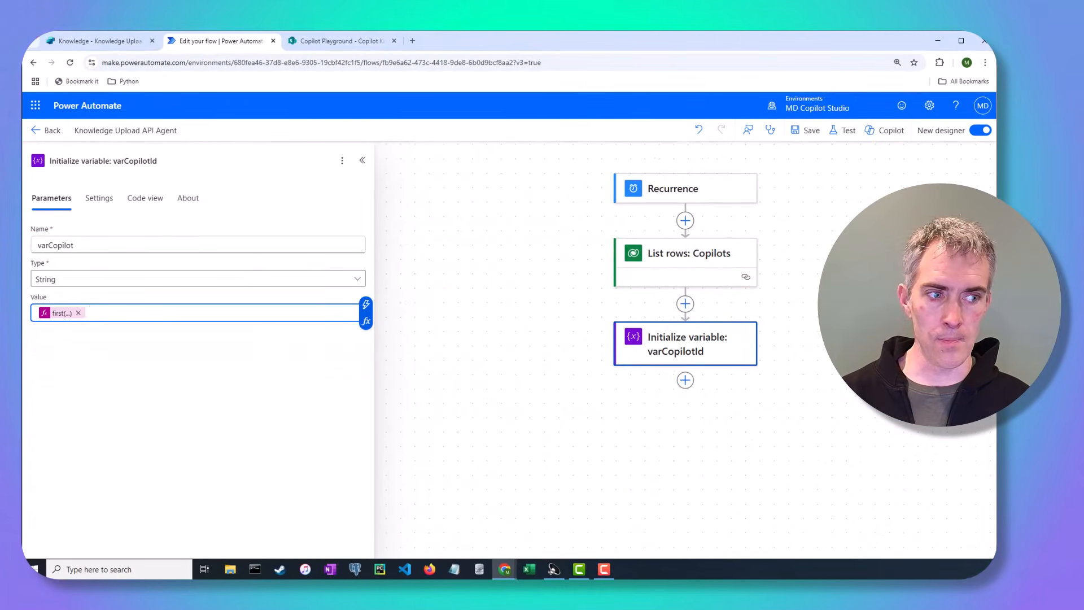
Step: Search new actions for get files and examine the PDF files in the Copilot Knowledge Library Sync SharePoint library
{"action": "left_click", "coordinate": [684, 381]}
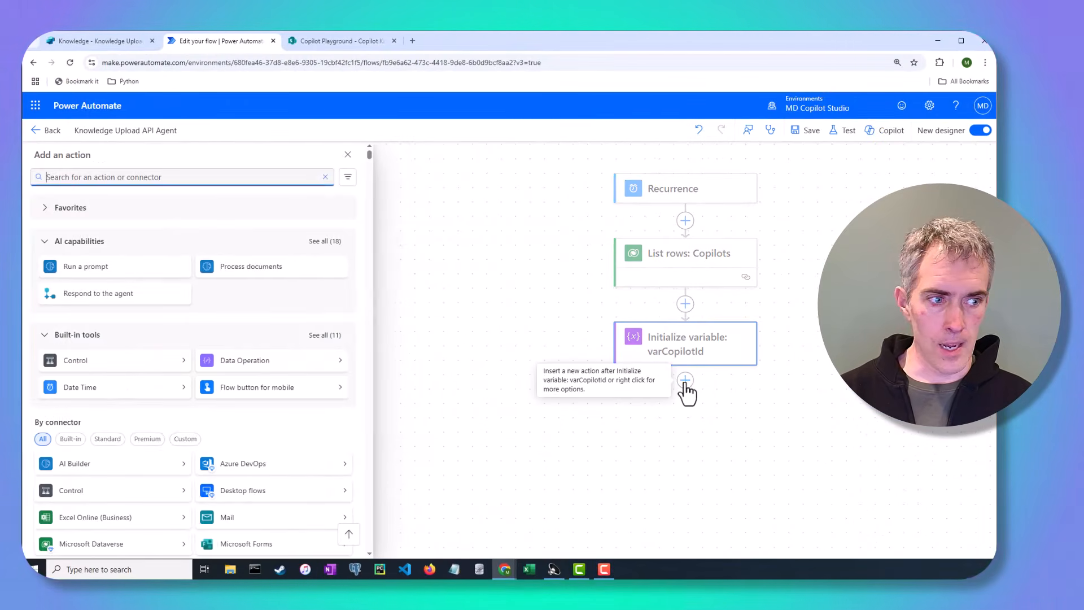
{"action": "type", "text": "get files"}
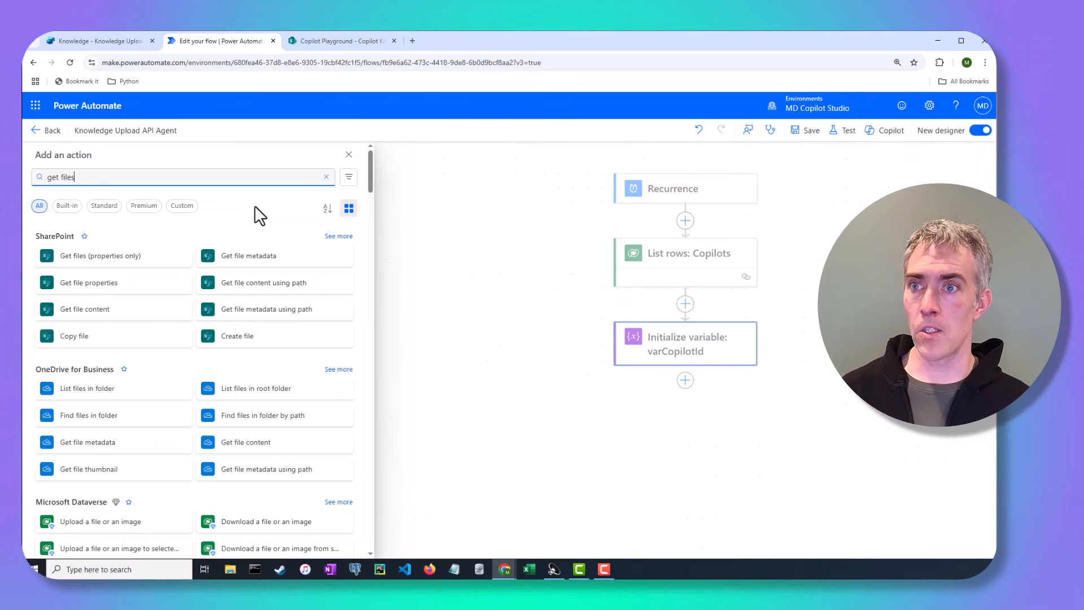
{"action": "left_click", "coordinate": [333, 41]}
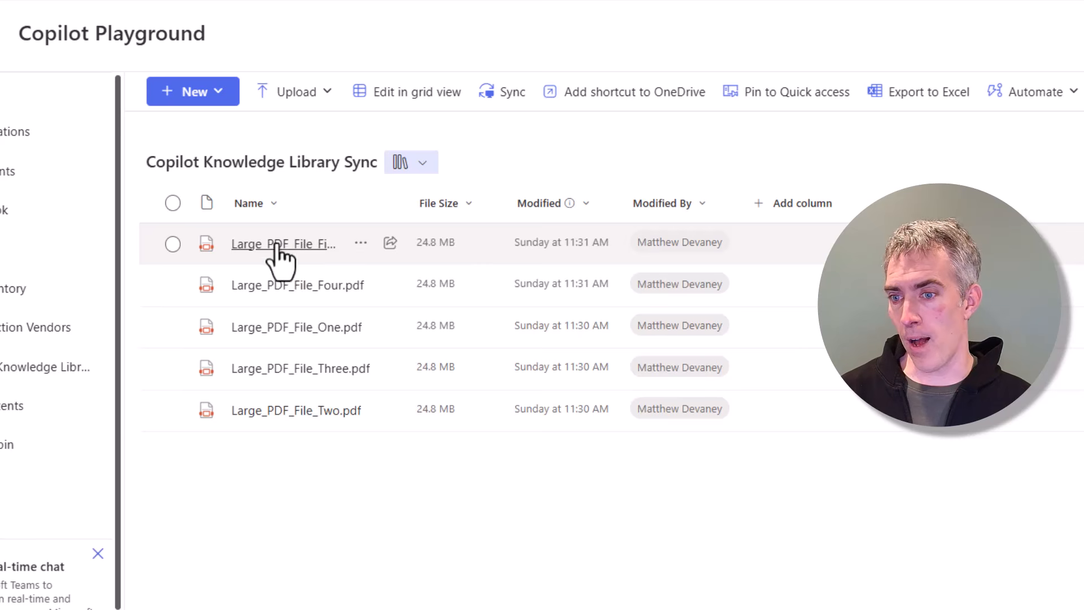
{"action": "left_click", "coordinate": [172, 243]}
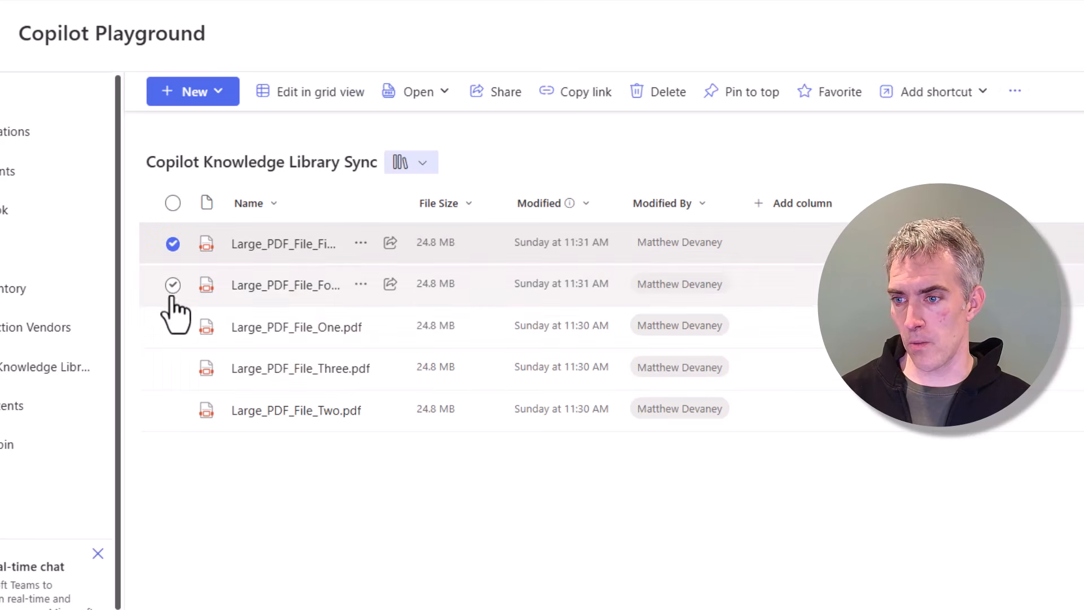
{"action": "left_click", "coordinate": [173, 286]}
{"action": "left_click", "coordinate": [173, 327]}
{"action": "left_click", "coordinate": [173, 368]}
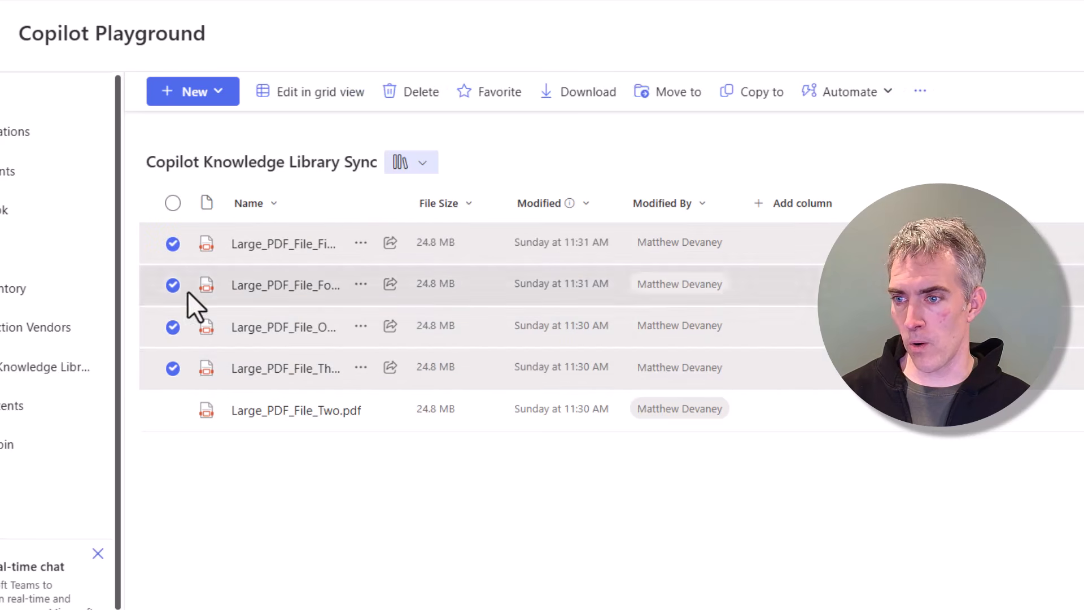
{"action": "left_click", "coordinate": [172, 204]}
{"action": "left_click", "coordinate": [173, 203]}
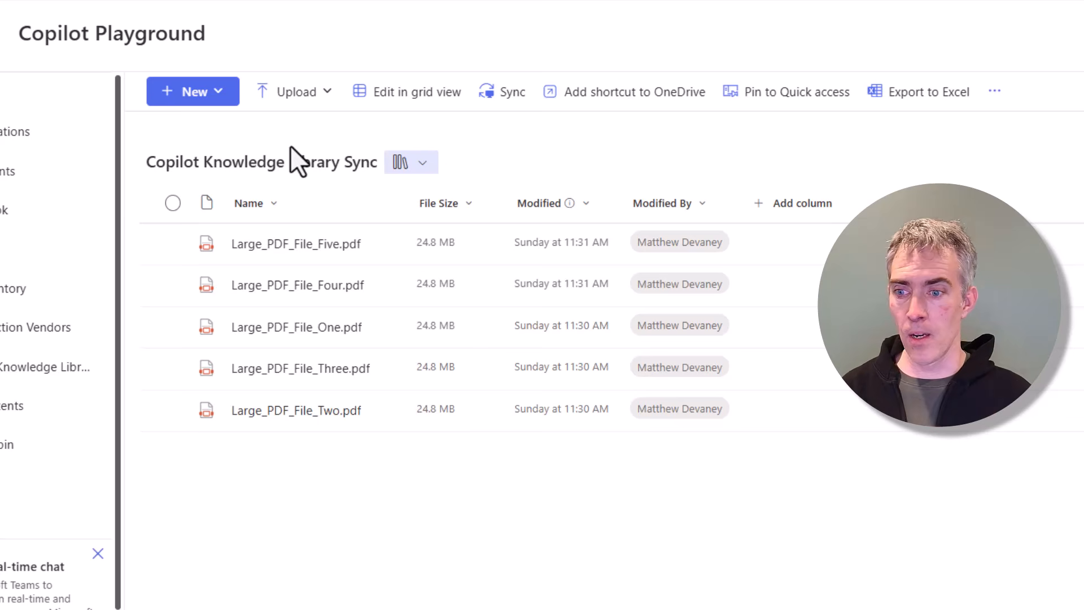
{"action": "left_click", "coordinate": [172, 411]}
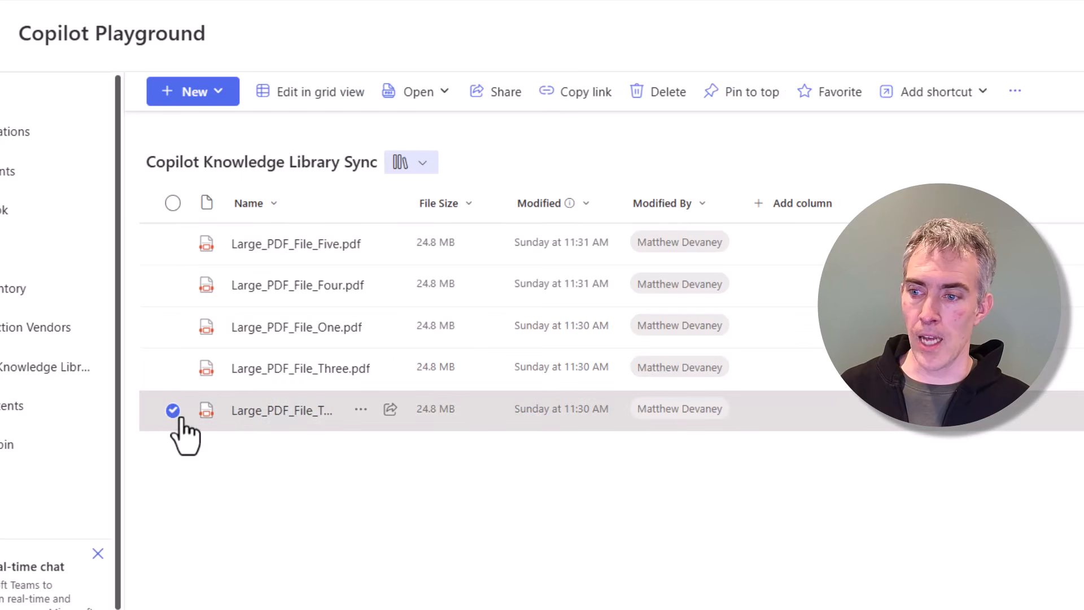
{"action": "left_click", "coordinate": [173, 410]}
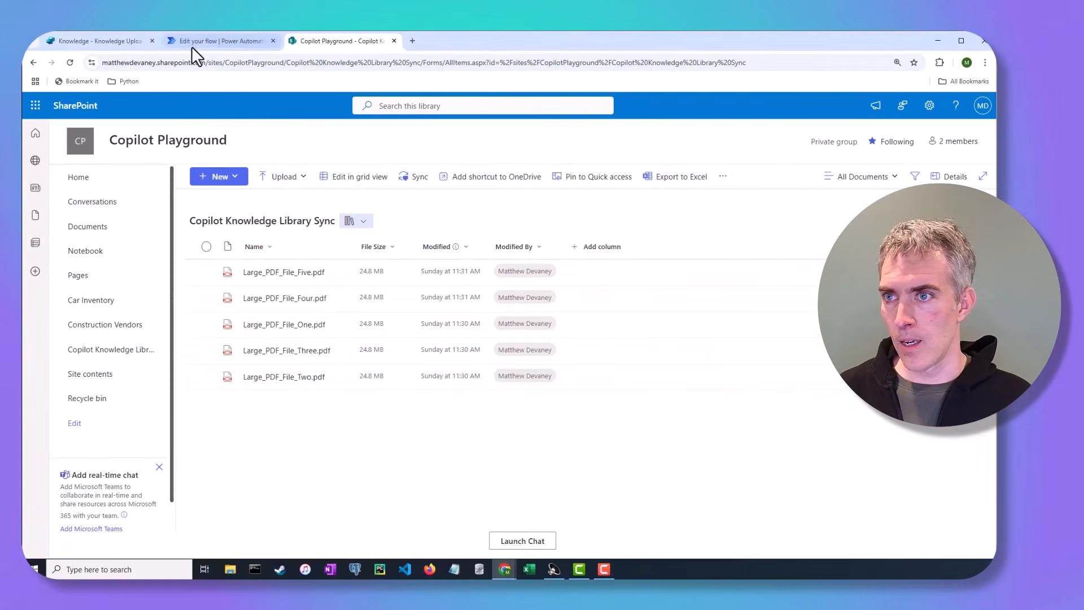
{"action": "left_click", "coordinate": [194, 43]}
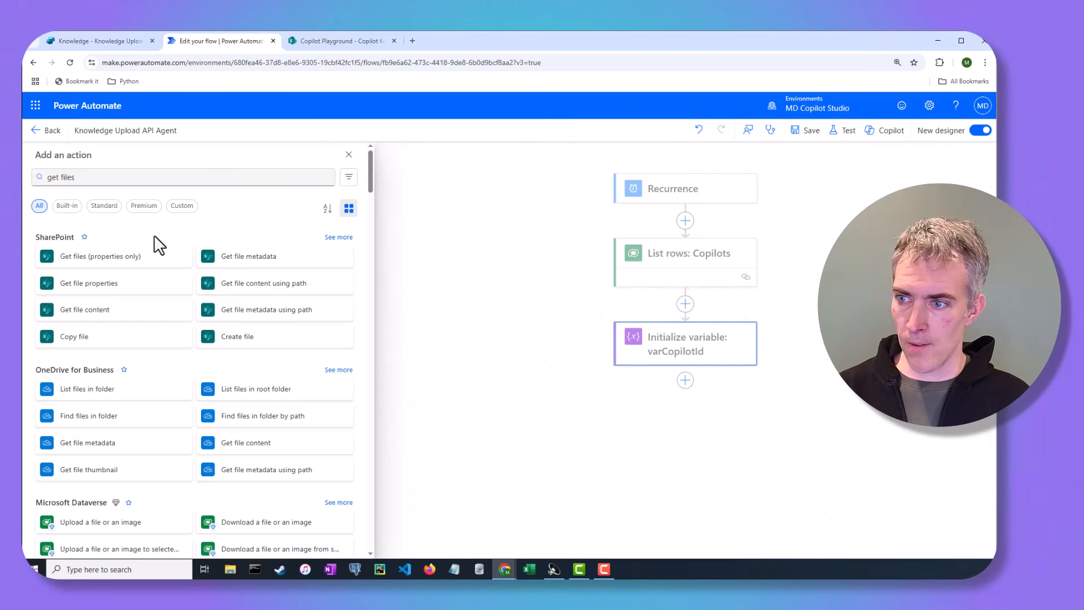
Step: Add a Get files (properties only) action for the Copilot Playground site's Copilot Knowledge Library Sync library, renamed with suffix SharePoint Files
{"action": "left_click", "coordinate": [119, 255]}
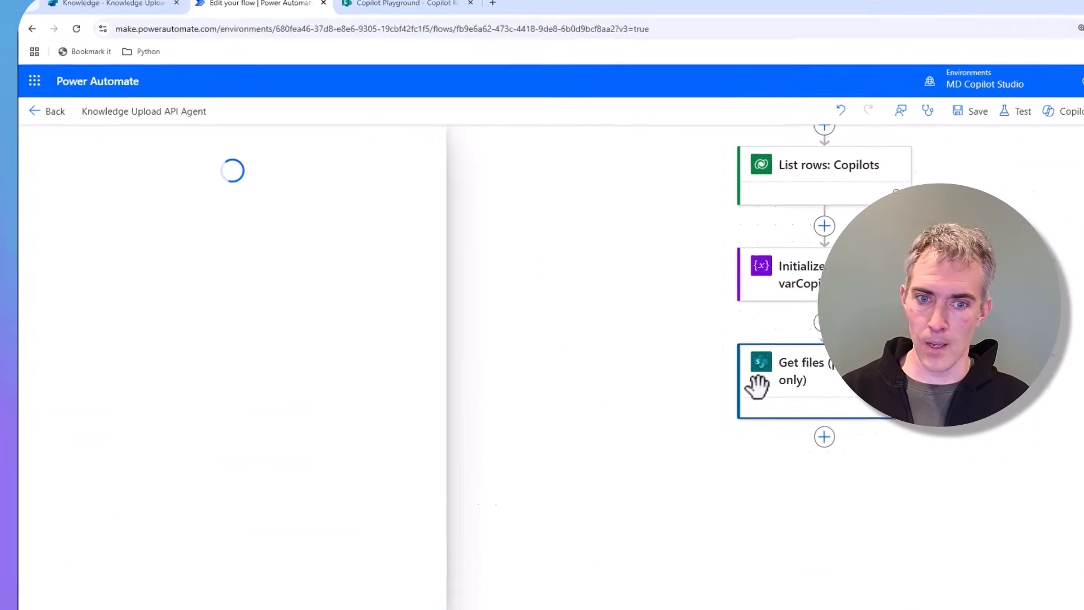
{"action": "left_click", "coordinate": [275, 272]}
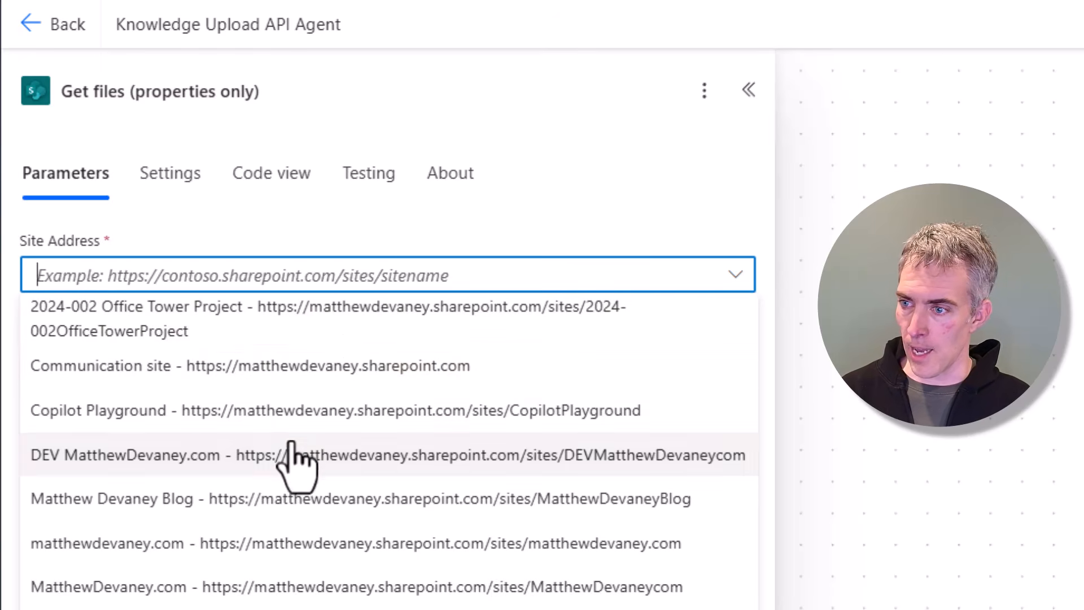
{"action": "left_click", "coordinate": [253, 412]}
{"action": "left_click", "coordinate": [286, 353]}
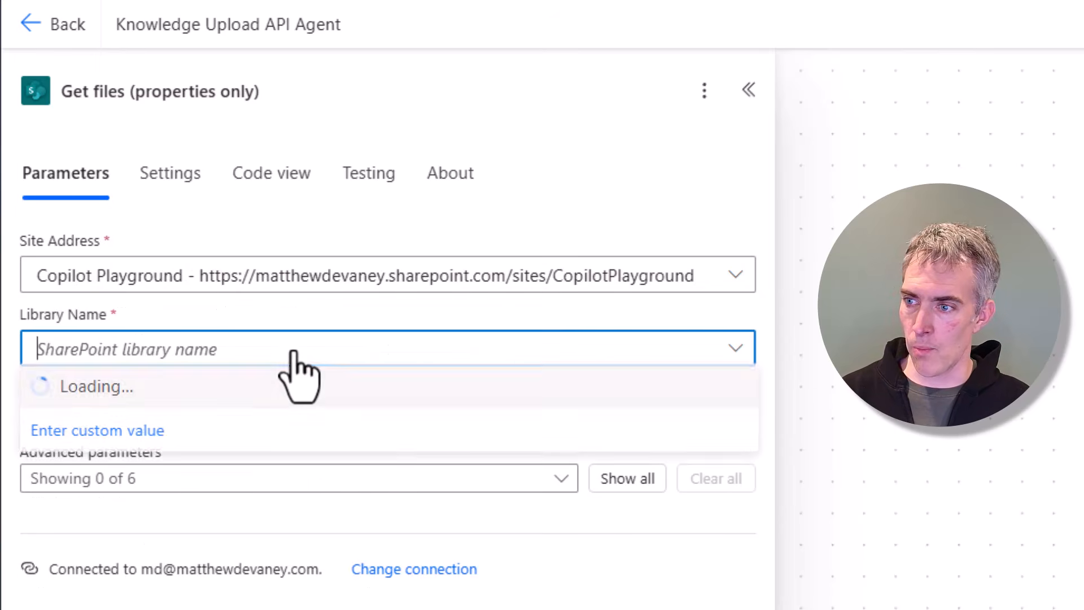
{"action": "left_click", "coordinate": [196, 402]}
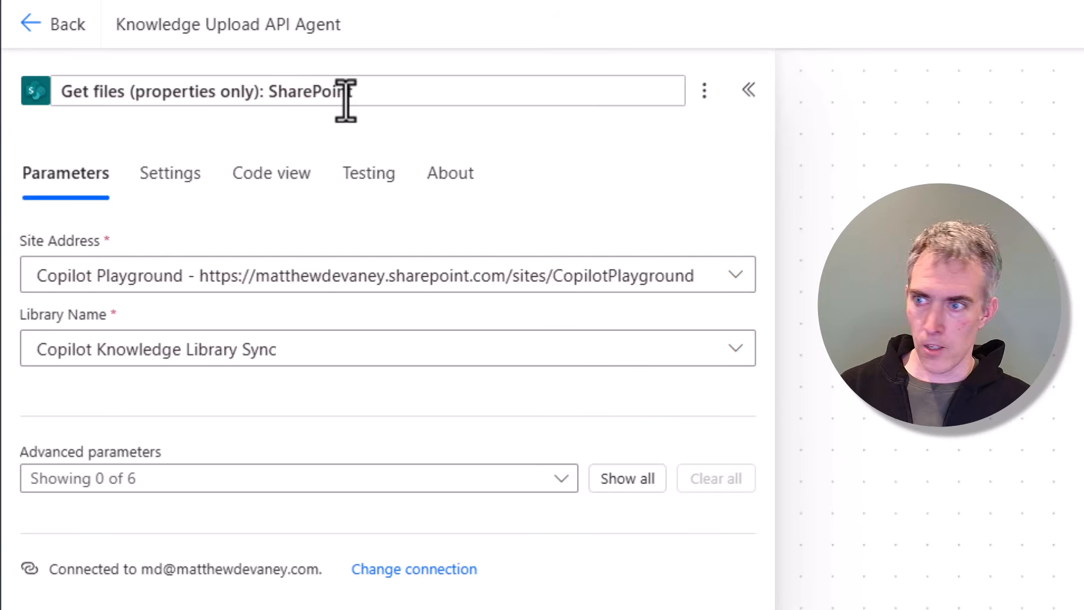
{"action": "type", "text": "les"}
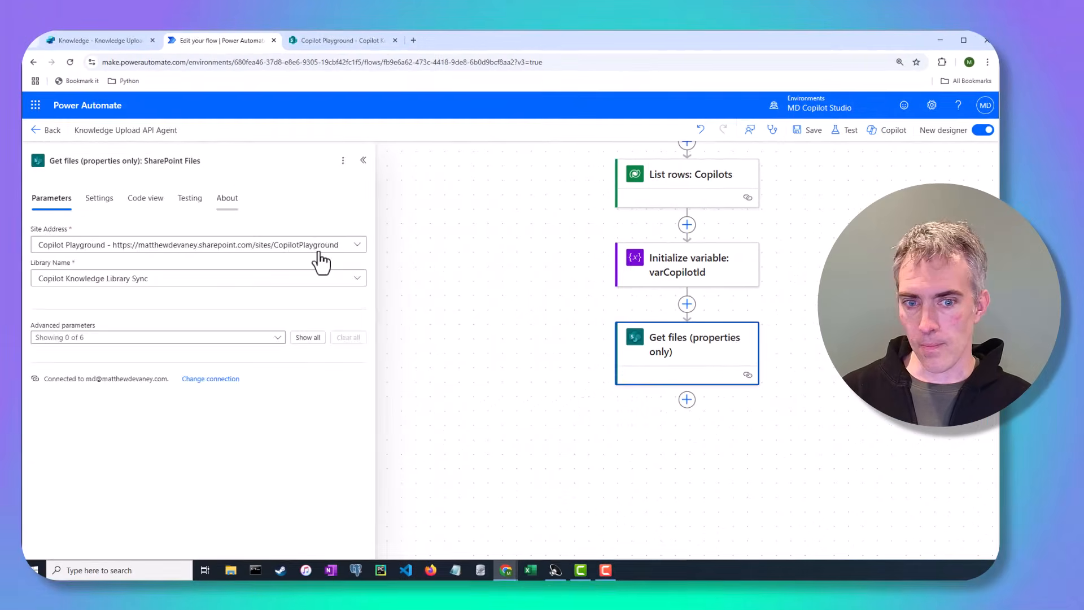
{"action": "left_click", "coordinate": [566, 408]}
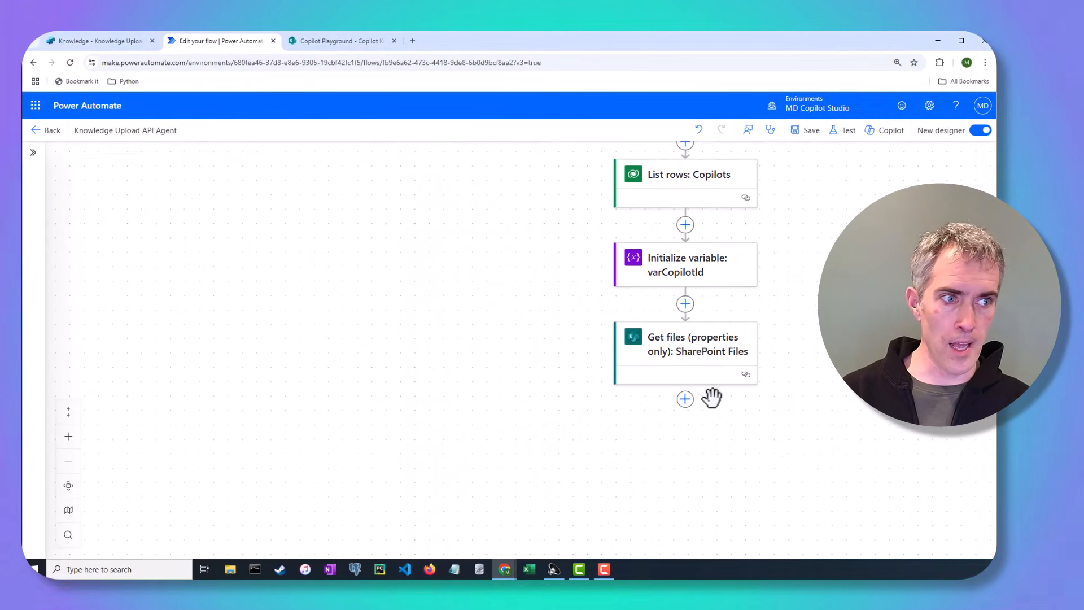
Step: Add a Dataverse List rows action after Get files and rename it "List rows: Copilot Knowledge"
{"action": "left_click", "coordinate": [685, 399]}
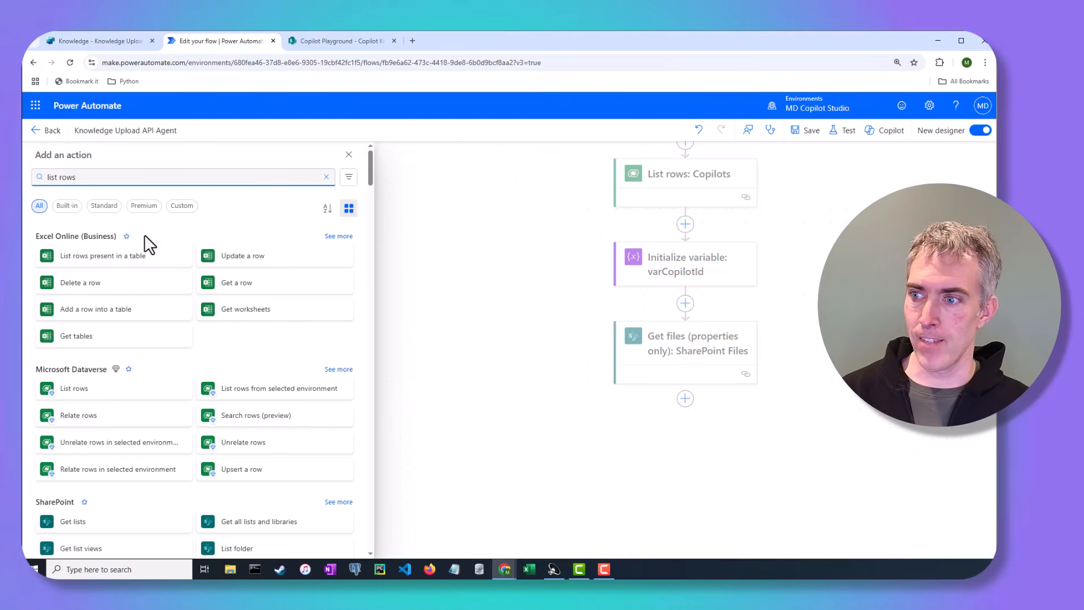
{"action": "left_click", "coordinate": [129, 395]}
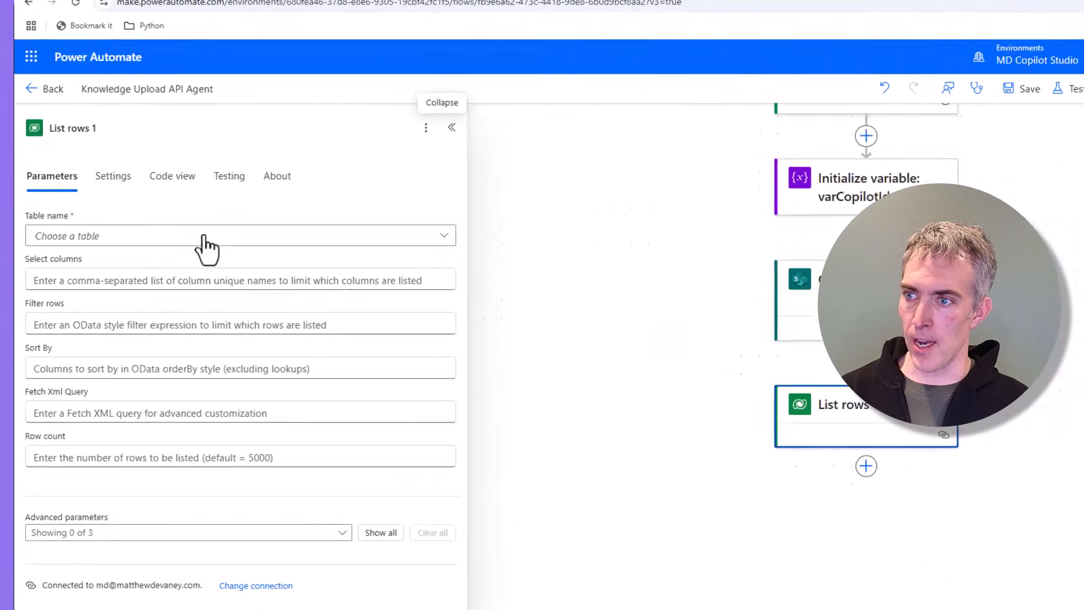
{"action": "left_click", "coordinate": [277, 76]}
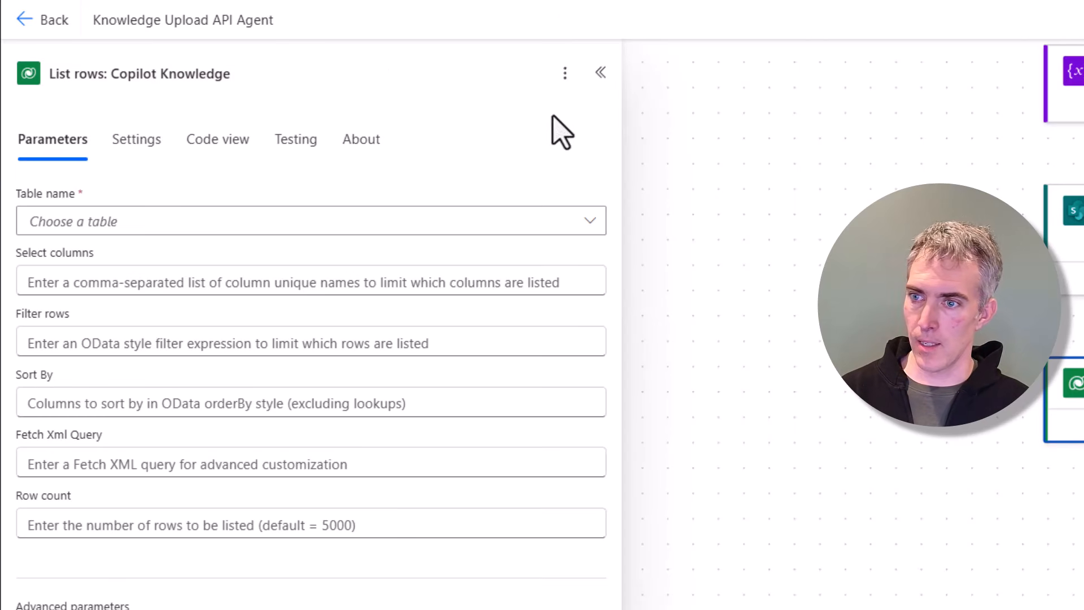
Step: Set the Copilot Knowledge List rows table name to Copilot components
{"action": "left_click", "coordinate": [734, 164]}
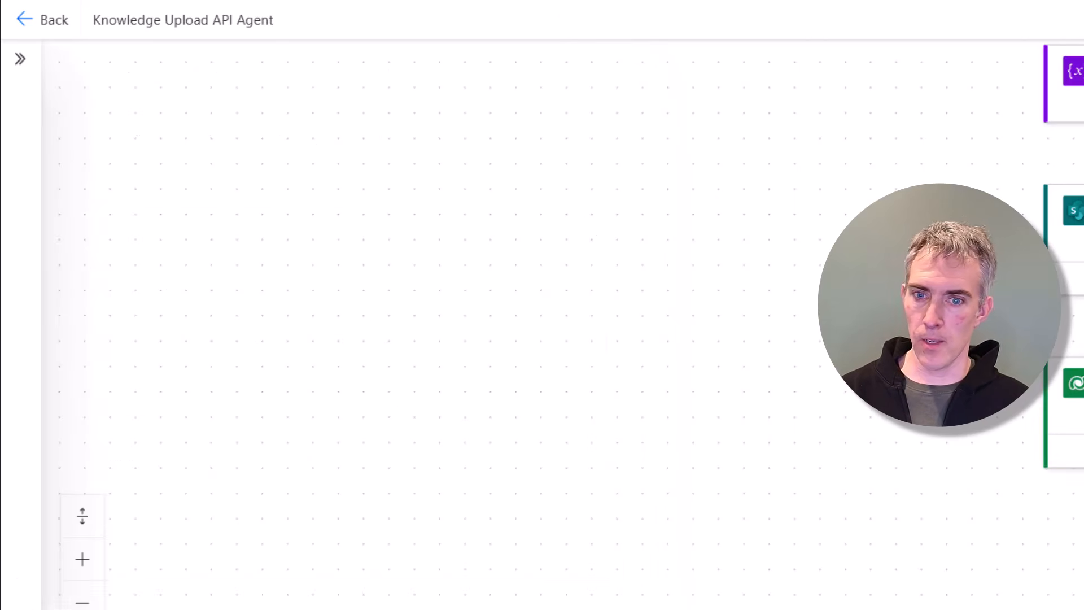
{"action": "left_click", "coordinate": [21, 60]}
{"action": "left_click", "coordinate": [1064, 446]}
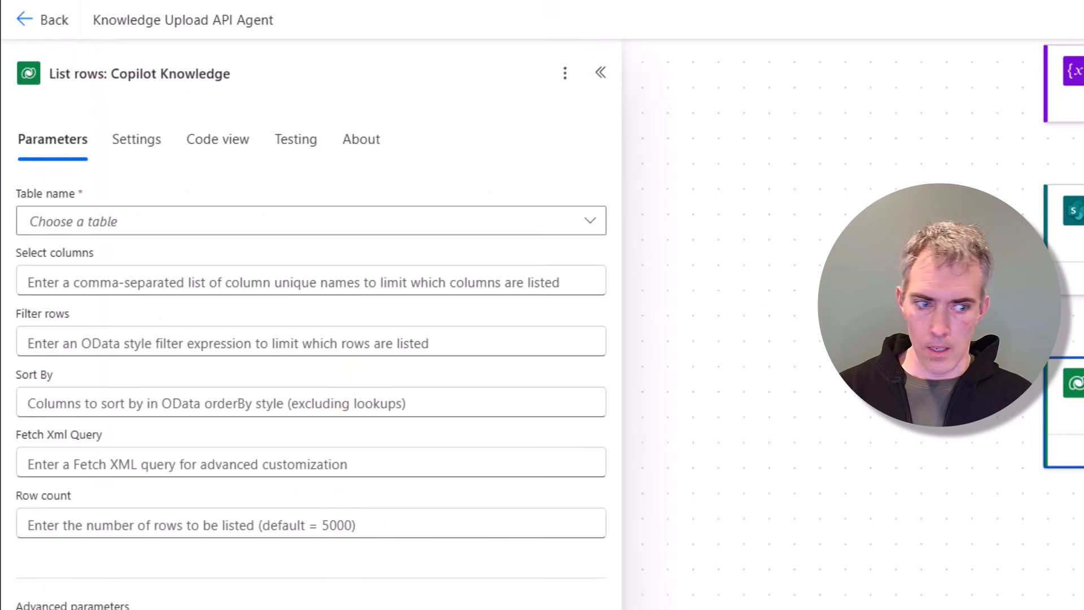
{"action": "left_click", "coordinate": [585, 224]}
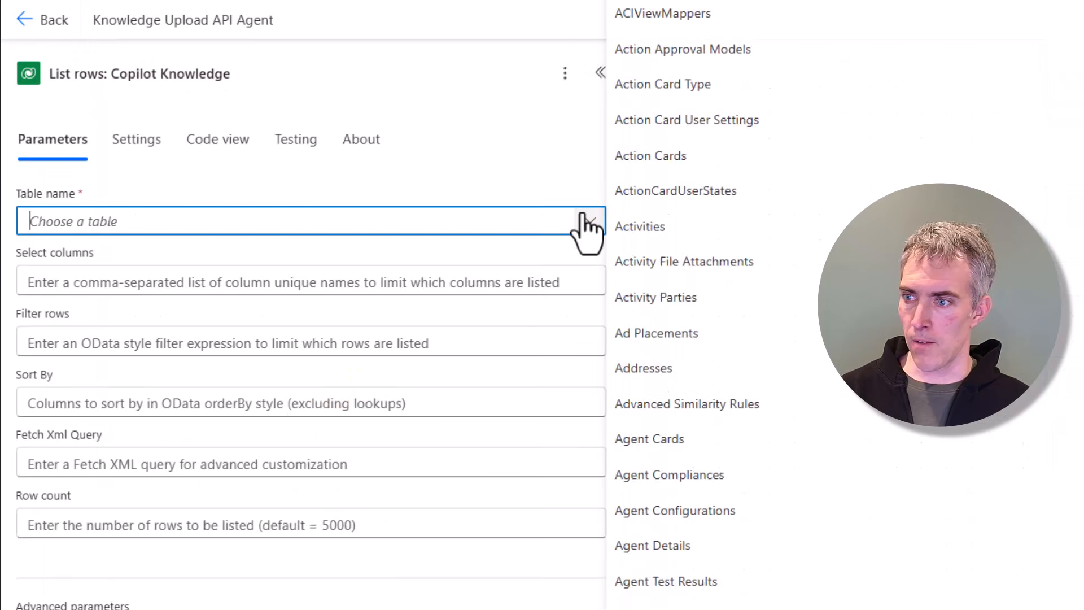
{"action": "type", "text": "copilot com"}
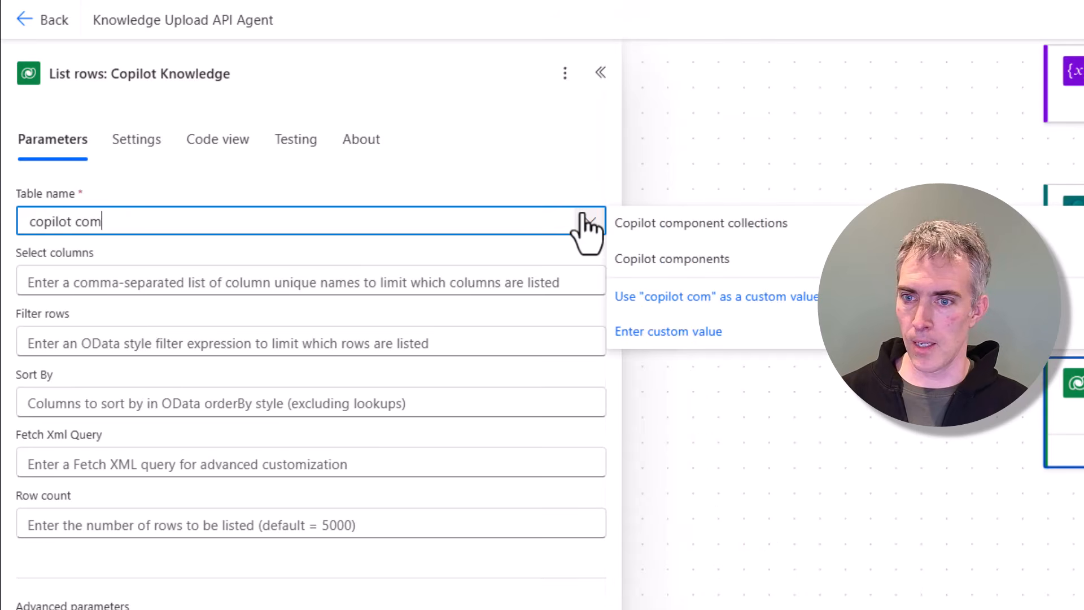
{"action": "left_click", "coordinate": [655, 259]}
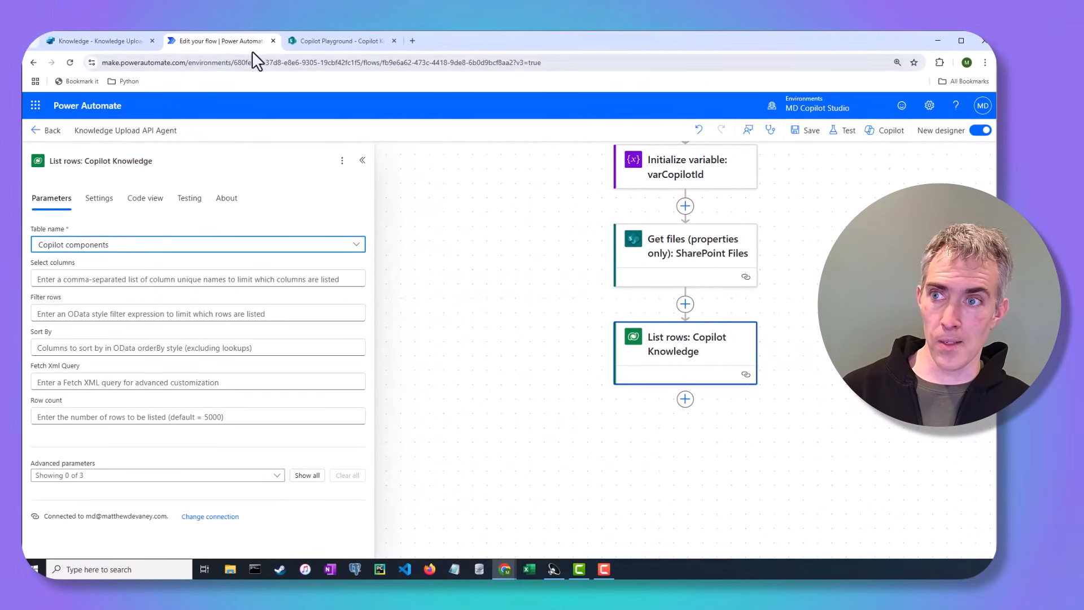
Step: Open make.powerapps.com in a new browser tab
{"action": "left_click", "coordinate": [412, 40]}
{"action": "type", "text": "make.p"}
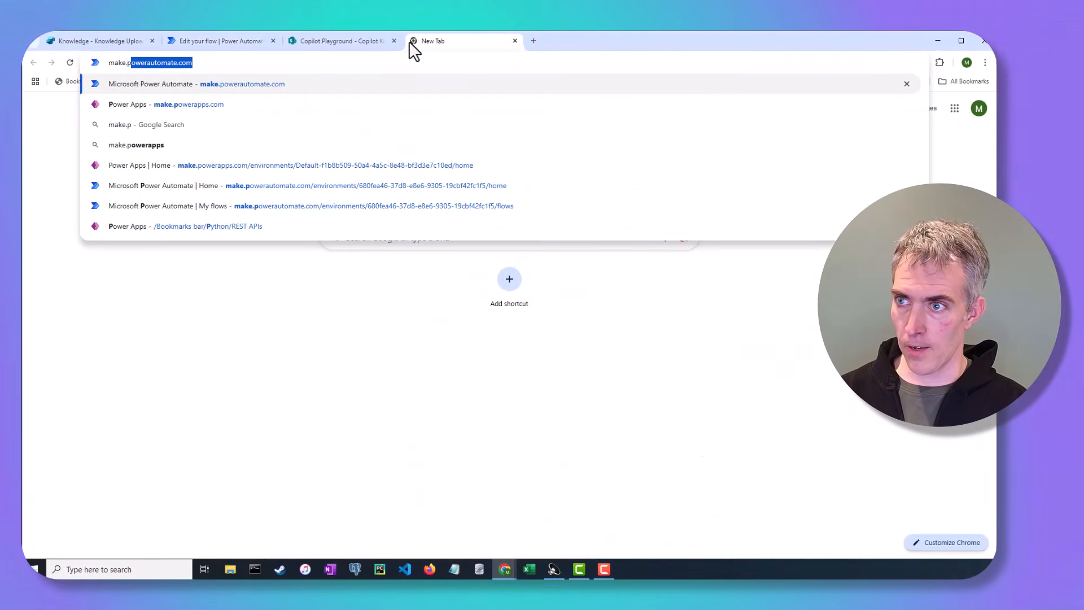
{"action": "type", "text": "owerapps.com"}
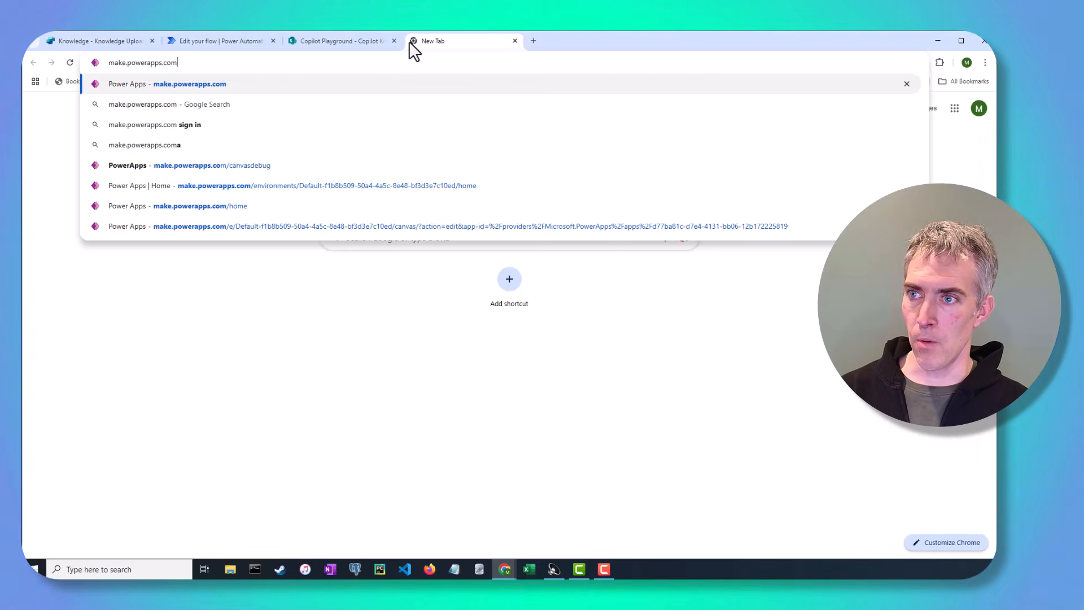
{"action": "key", "text": "Return"}
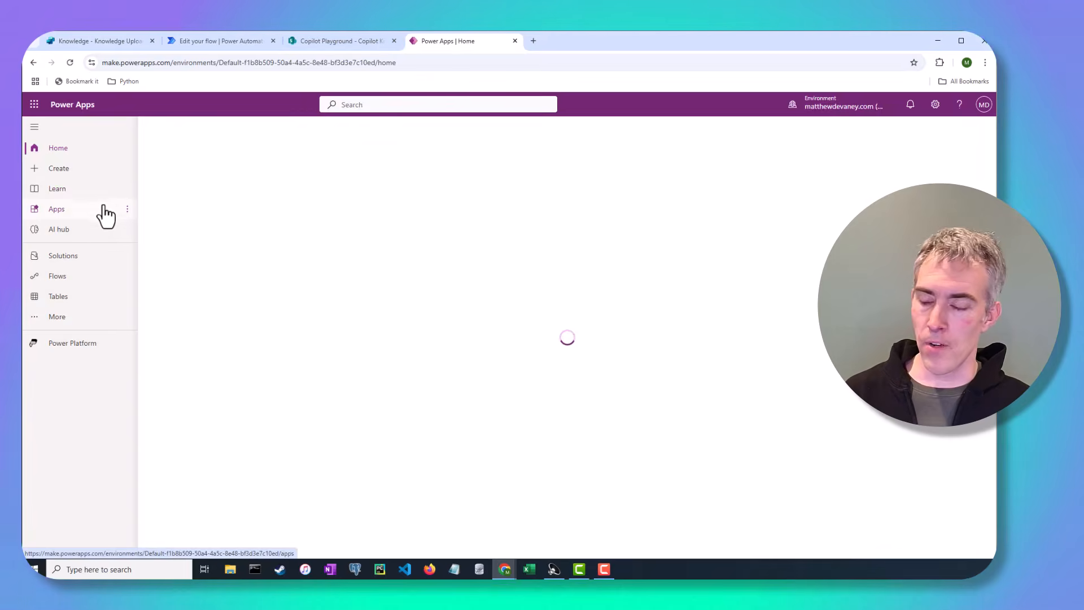
Step: Search all Dataverse tables for Copilot and open the Copilot component table
{"action": "left_click", "coordinate": [98, 304]}
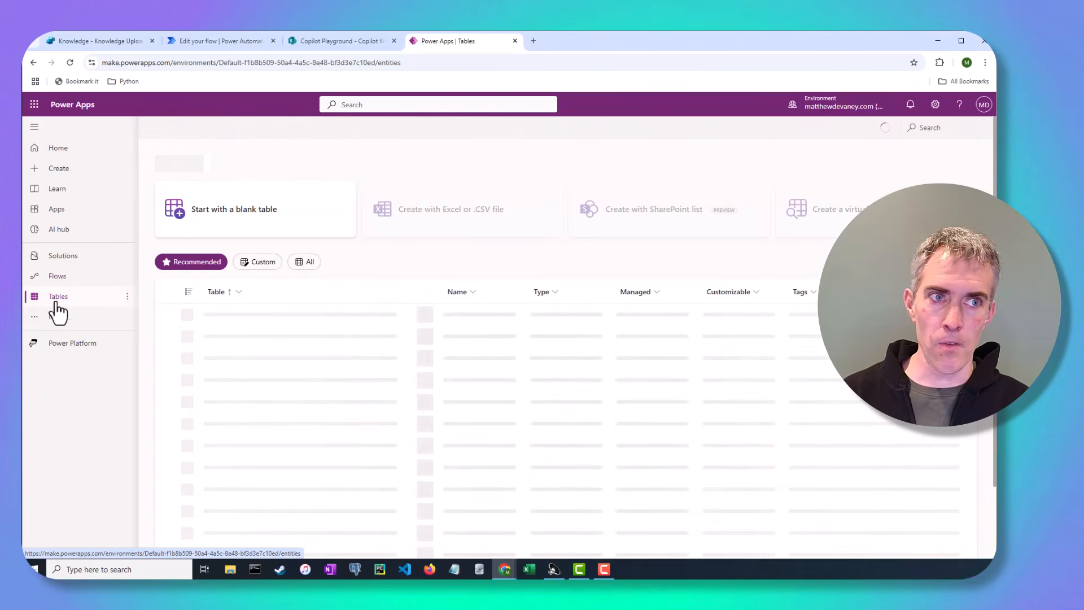
{"action": "left_click", "coordinate": [305, 262]}
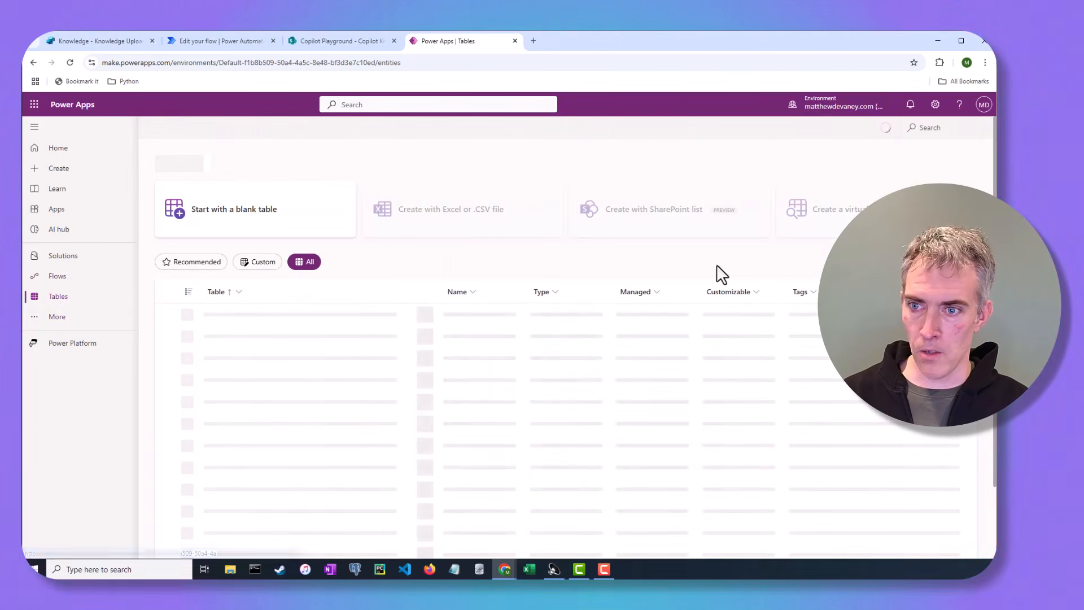
{"action": "left_click", "coordinate": [944, 128]}
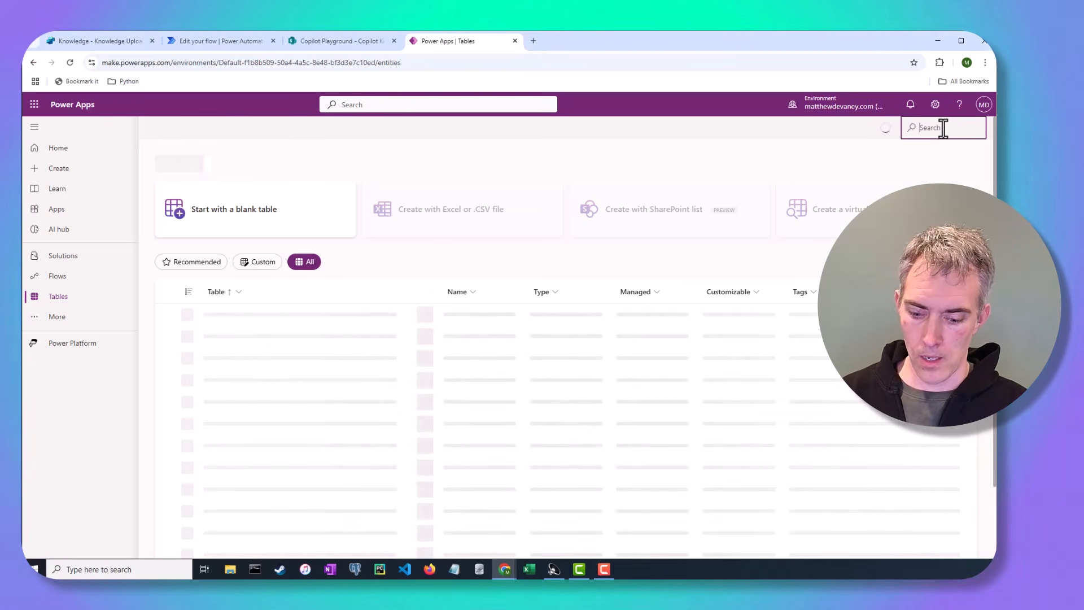
{"action": "type", "text": "q"}
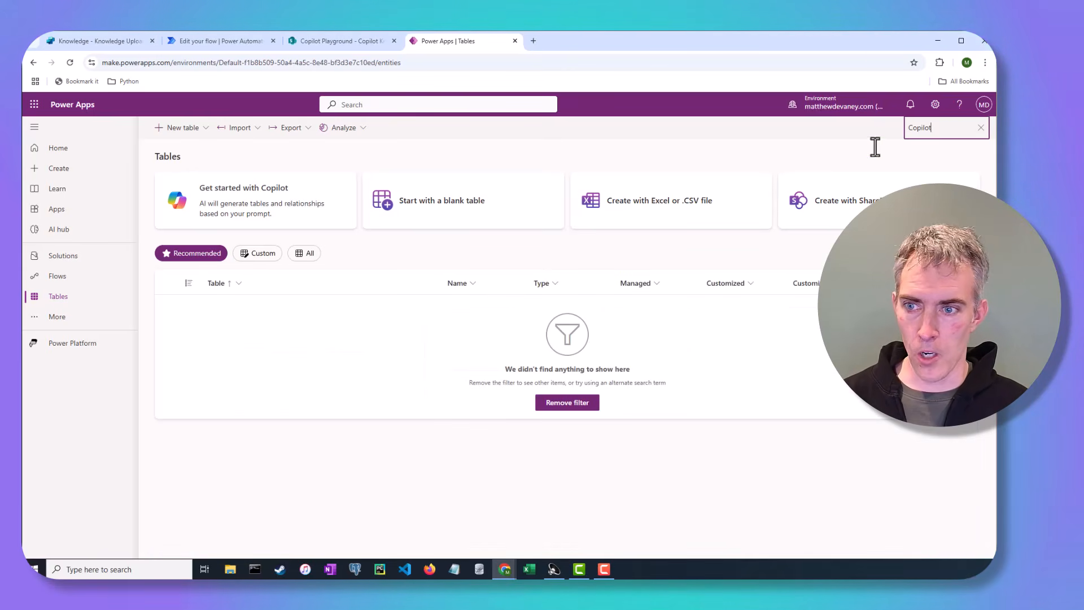
{"action": "left_click", "coordinate": [305, 254]}
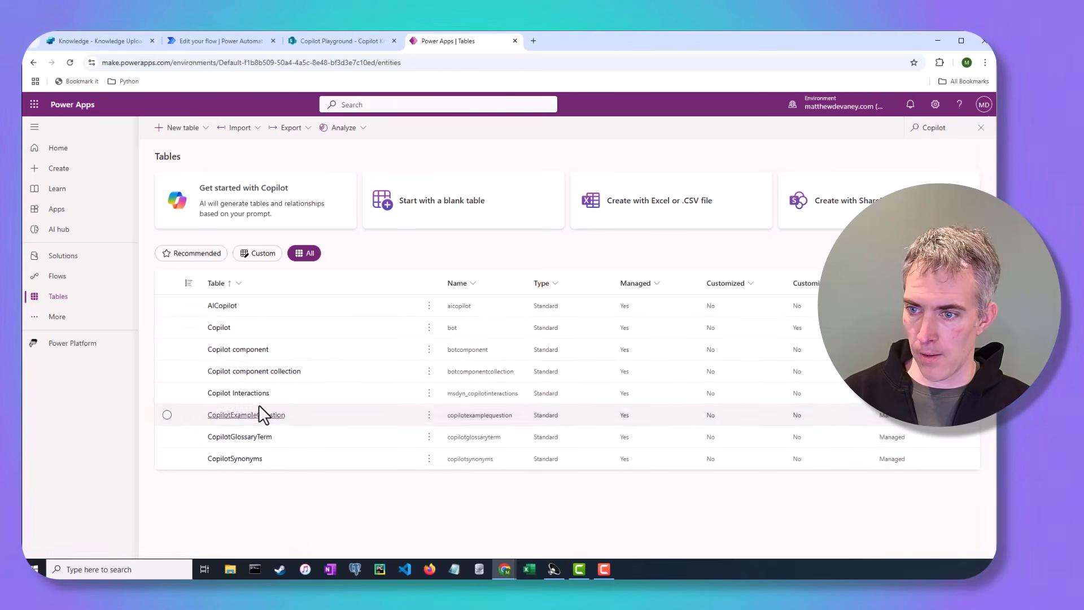
{"action": "left_click", "coordinate": [252, 353]}
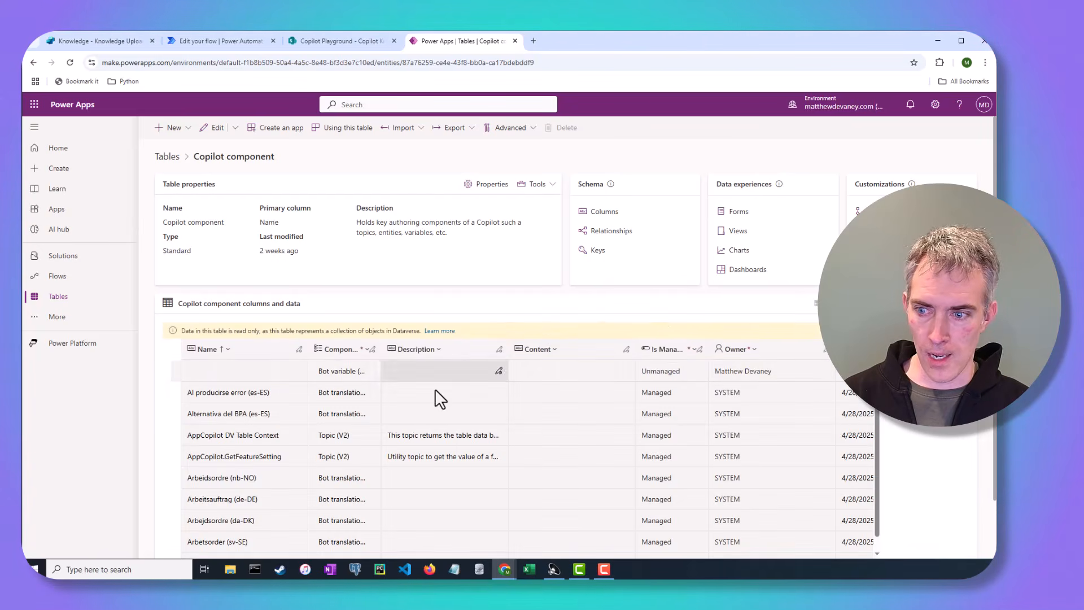
Step: Show all existing columns in the Copilot component data grid and widen the ComponentType column
{"action": "left_click", "coordinate": [853, 349]}
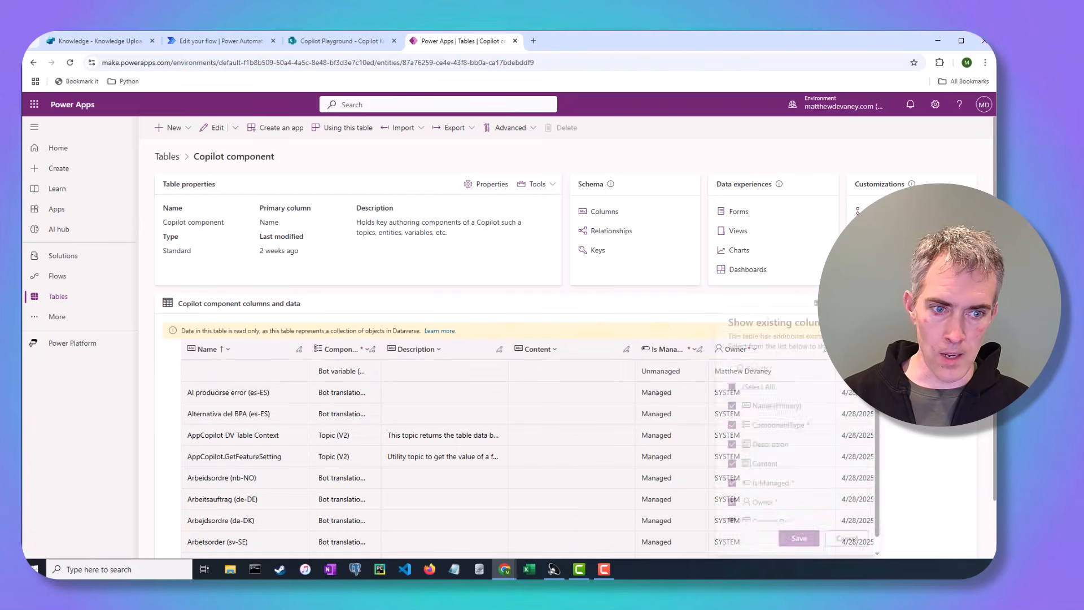
{"action": "left_click", "coordinate": [726, 387]}
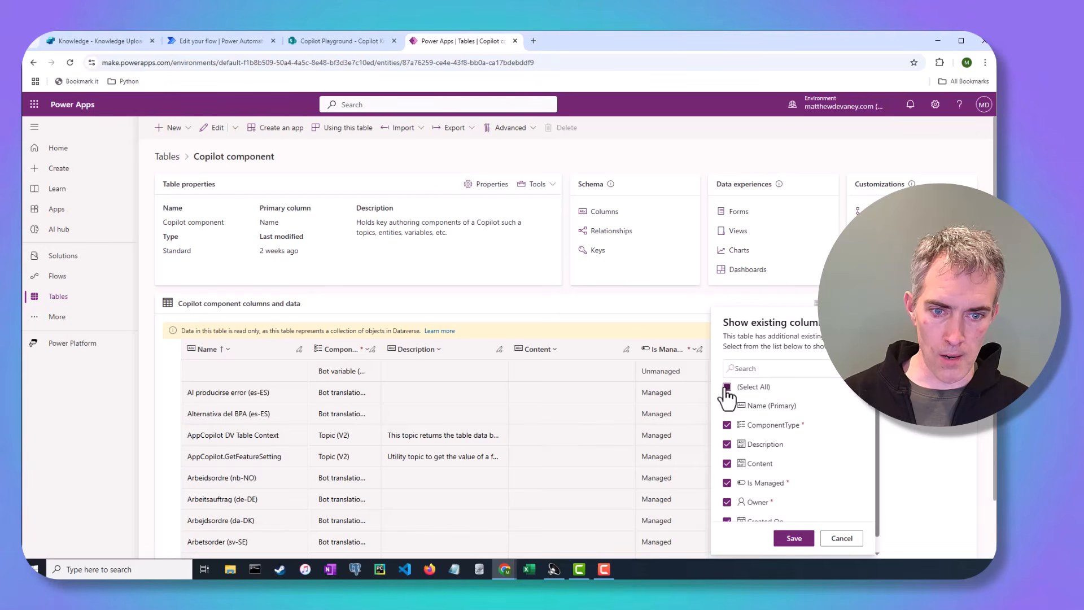
{"action": "left_click", "coordinate": [792, 535]}
{"action": "left_click", "coordinate": [368, 356]}
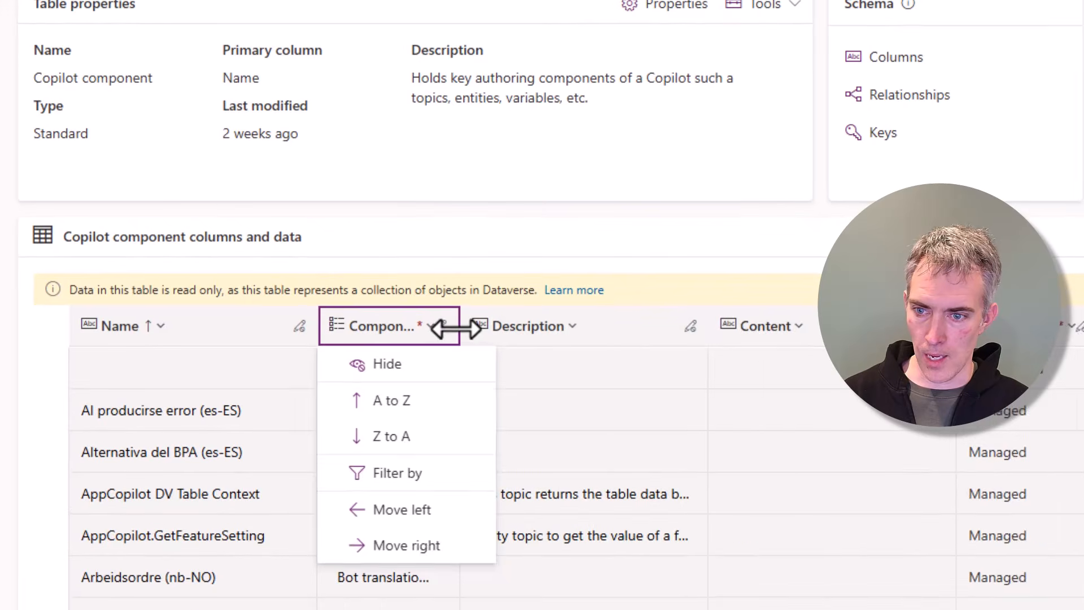
{"action": "left_click_drag", "start_coordinate": [454, 328], "coordinate": [549, 332]}
Step: Filter the Copilot component rows by ComponentType Knowledge Source and Bot File Attachment
{"action": "left_click", "coordinate": [489, 332]}
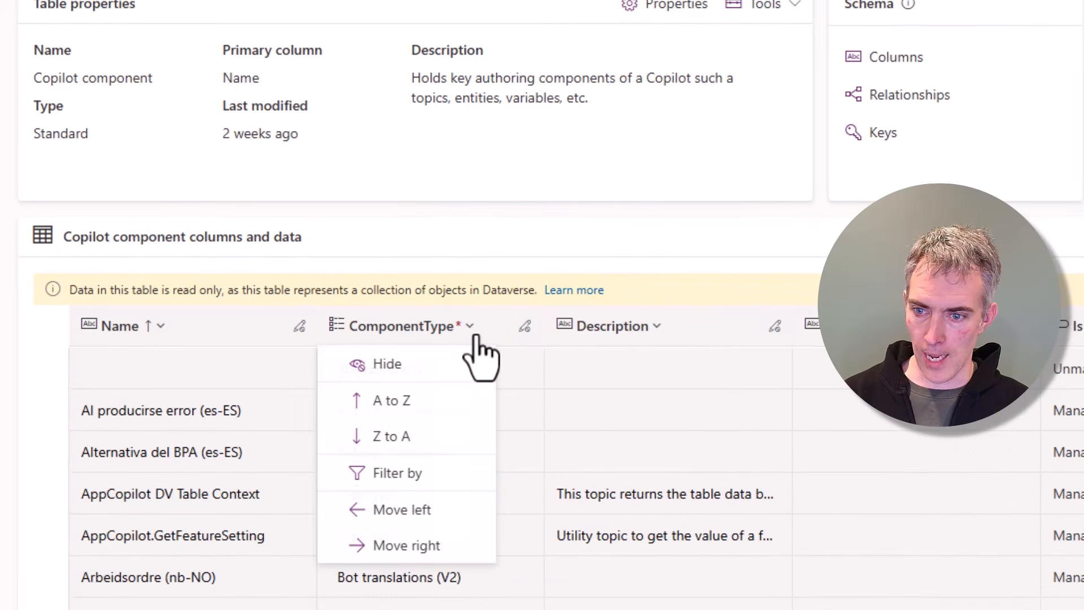
{"action": "left_click", "coordinate": [417, 474]}
{"action": "left_click", "coordinate": [477, 467]}
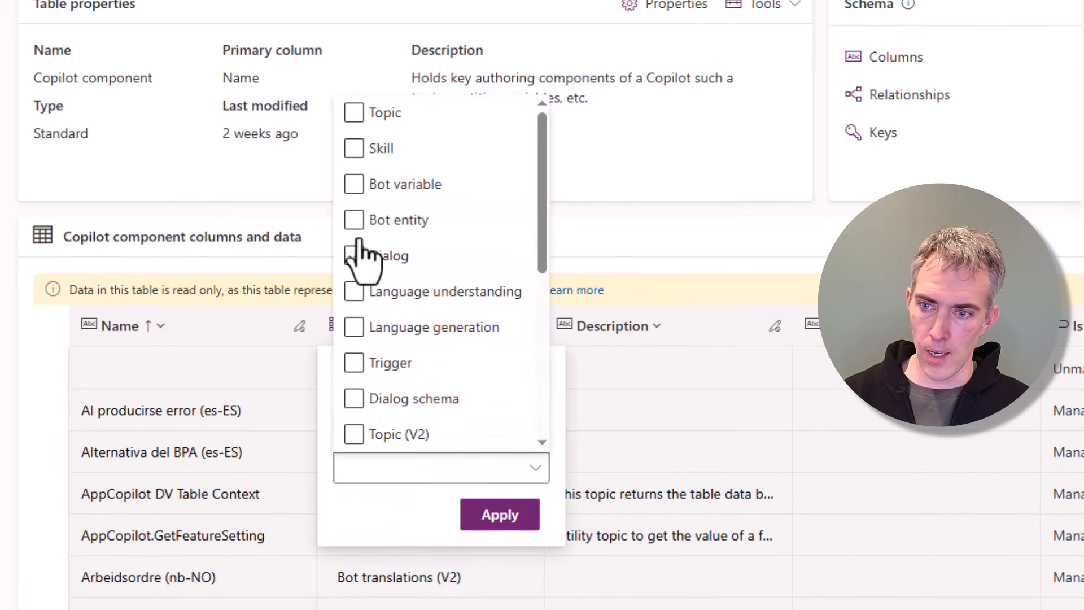
{"action": "scroll", "coordinate": [361, 257], "scroll_direction": "down", "scroll_amount": 6}
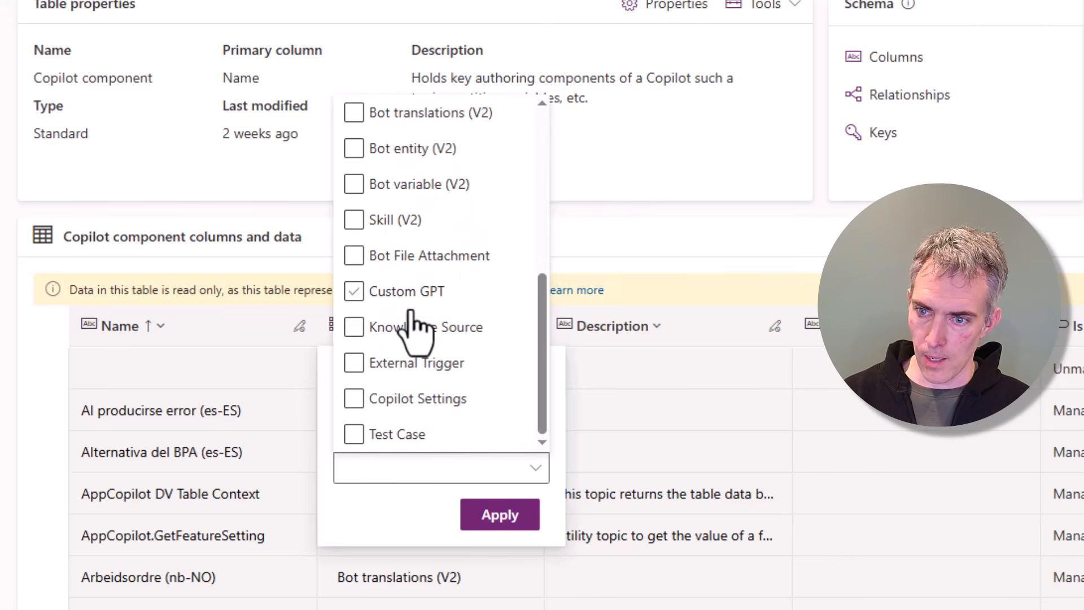
{"action": "left_click", "coordinate": [377, 326]}
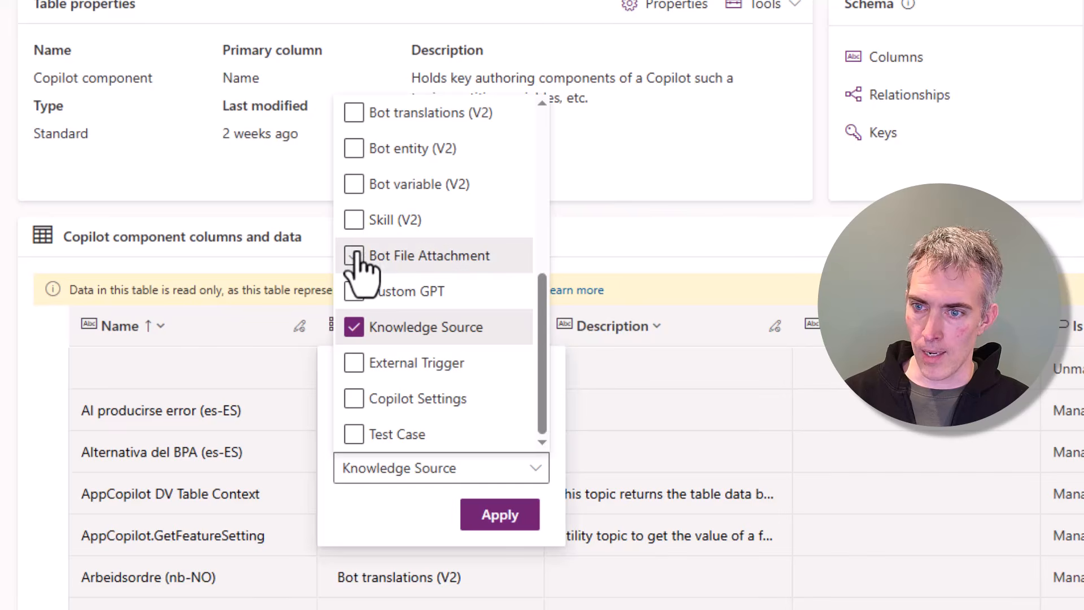
{"action": "left_click", "coordinate": [355, 256]}
{"action": "left_click", "coordinate": [511, 515]}
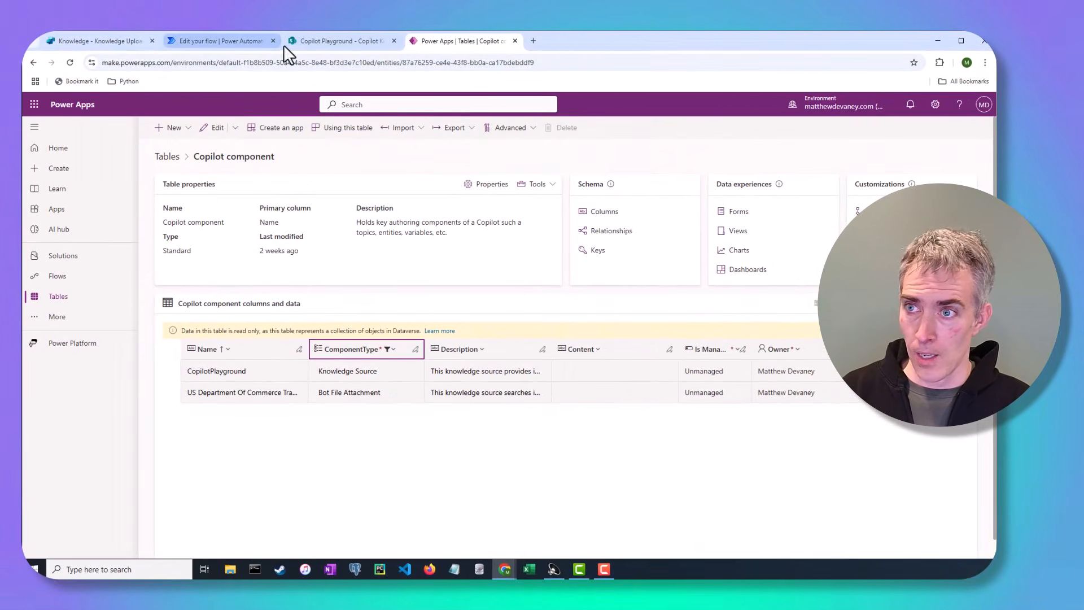
Step: Return to the flow and set the Copilot Knowledge List rows select columns to name
{"action": "left_click", "coordinate": [214, 45]}
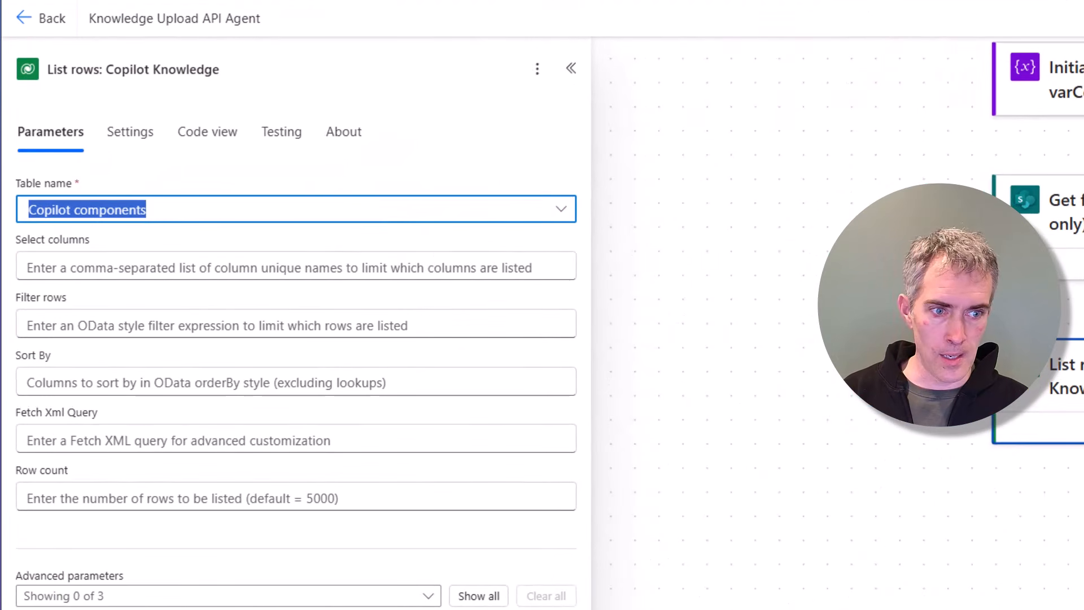
{"action": "left_click", "coordinate": [192, 266]}
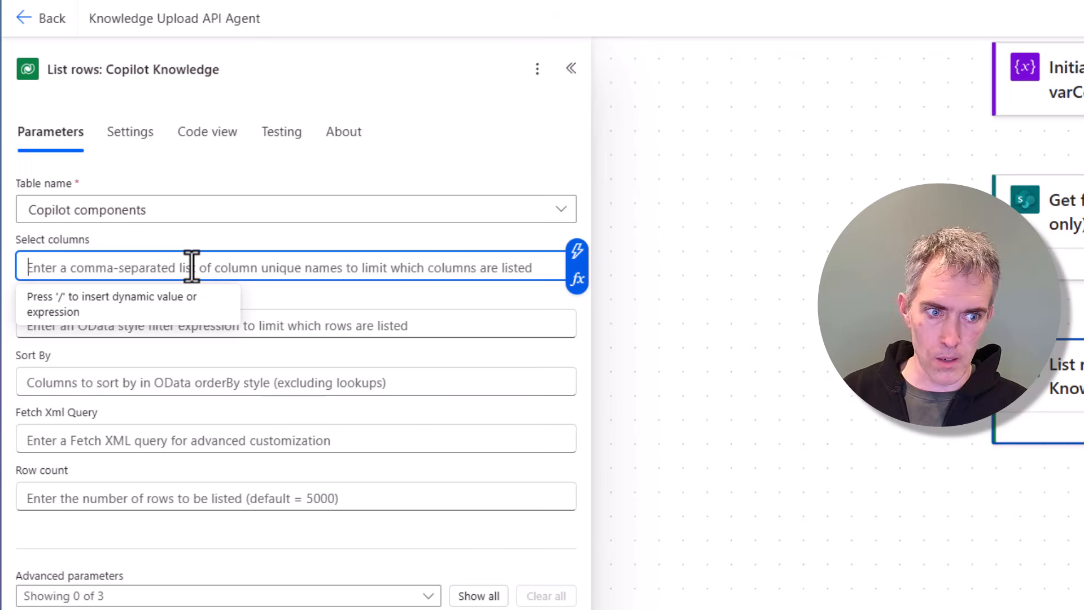
{"action": "type", "text": "name"}
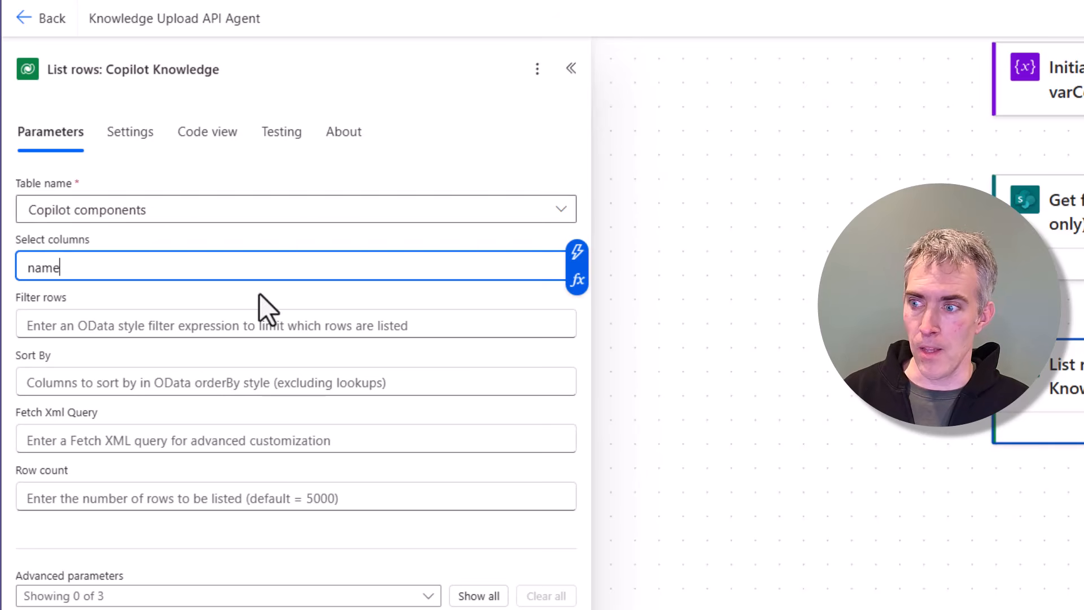
{"action": "left_click", "coordinate": [194, 324]}
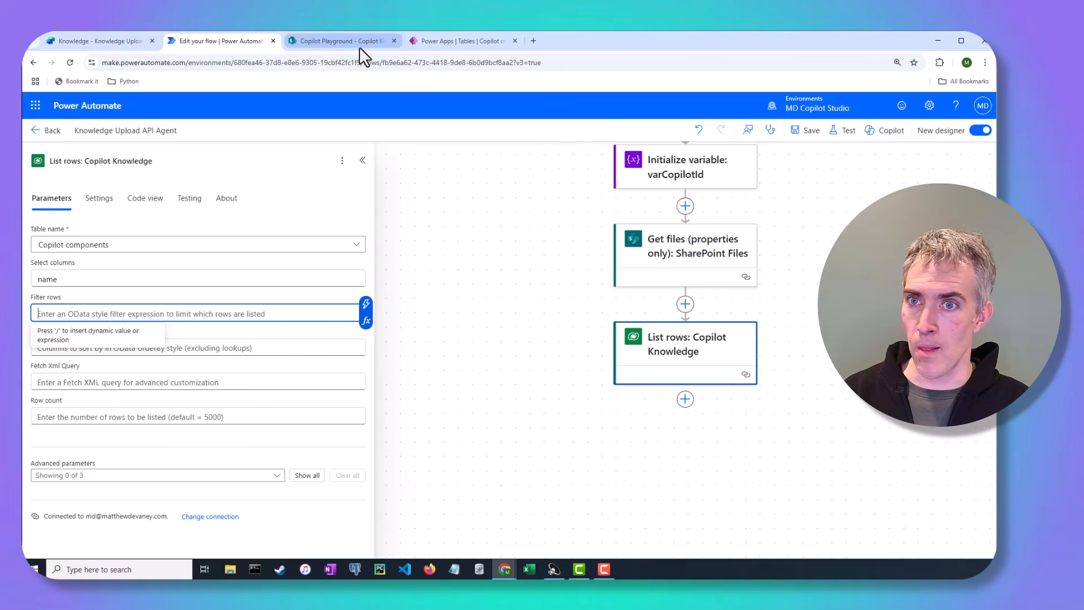
Step: Open the parentbotid column of the Copilot component table and copy its logical name
{"action": "left_click", "coordinate": [453, 43]}
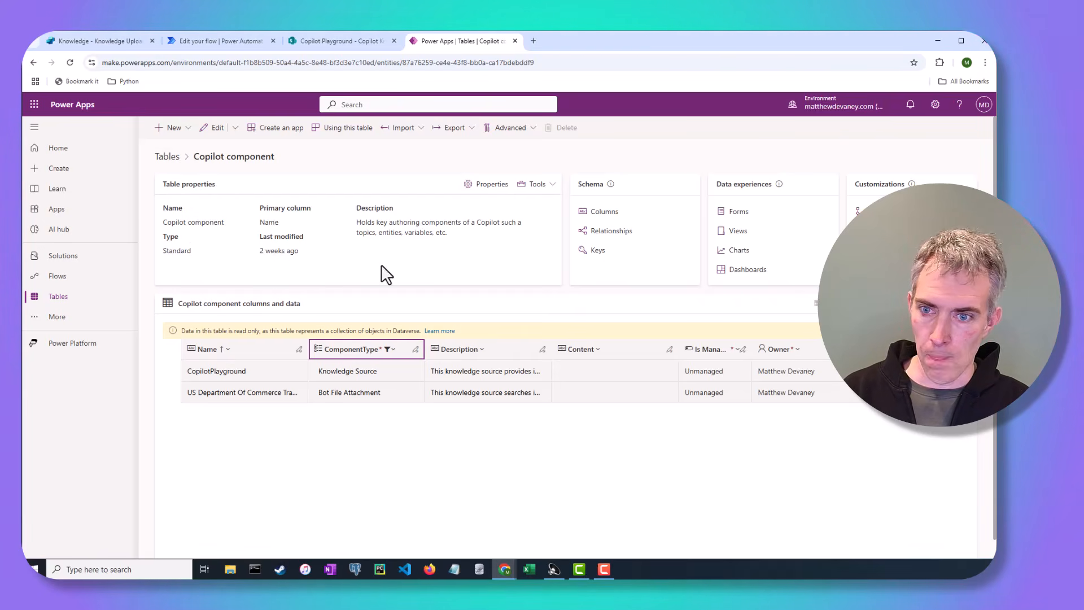
{"action": "left_click", "coordinate": [601, 216]}
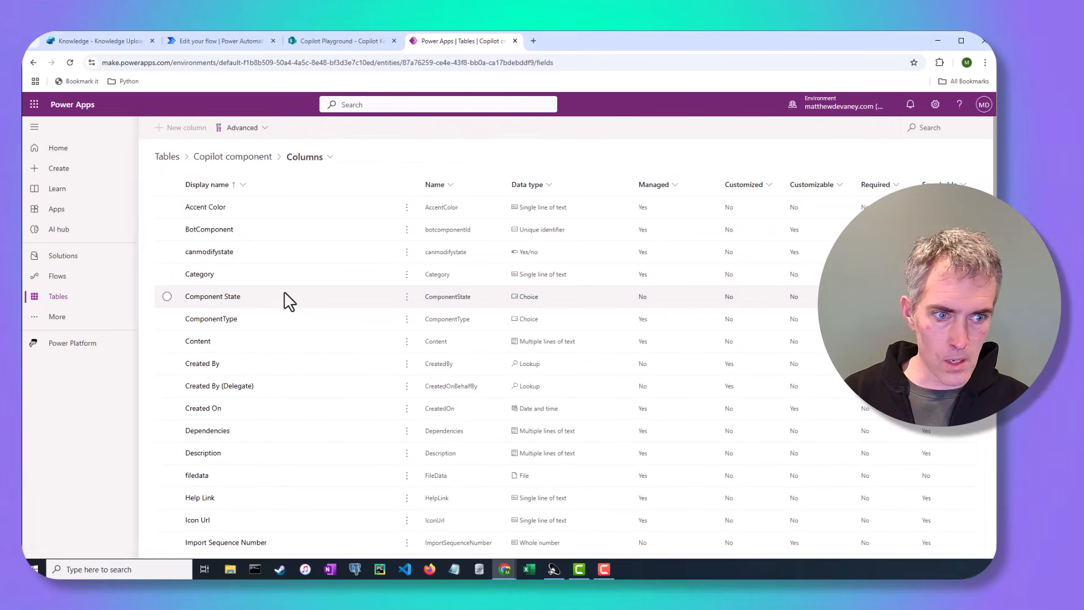
{"action": "scroll", "coordinate": [268, 314], "scroll_direction": "down", "scroll_amount": 6}
{"action": "scroll", "coordinate": [271, 384], "scroll_direction": "down", "scroll_amount": 2}
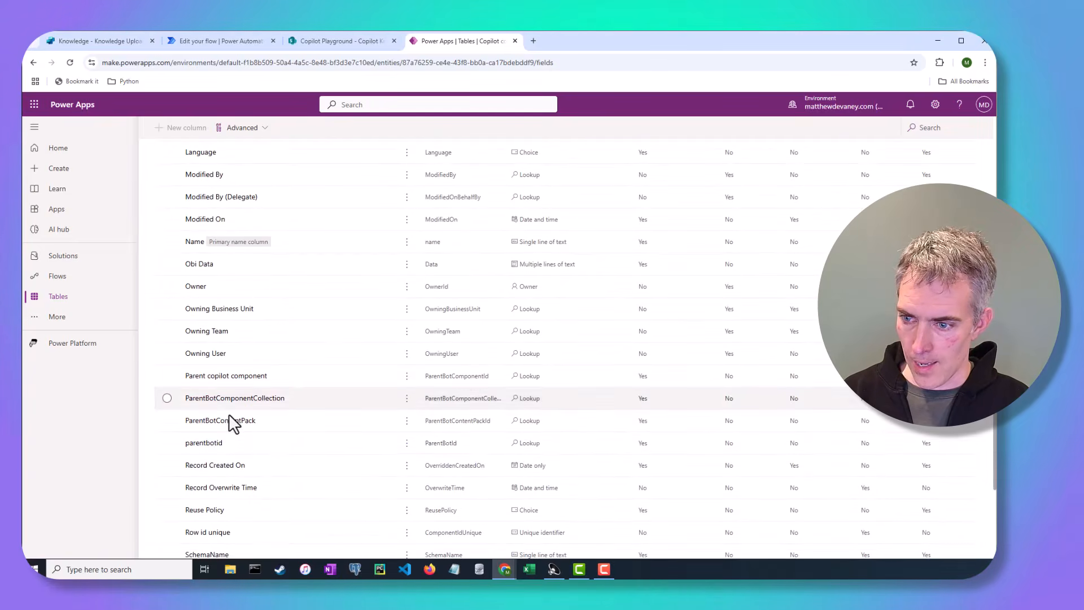
{"action": "left_click", "coordinate": [218, 450]}
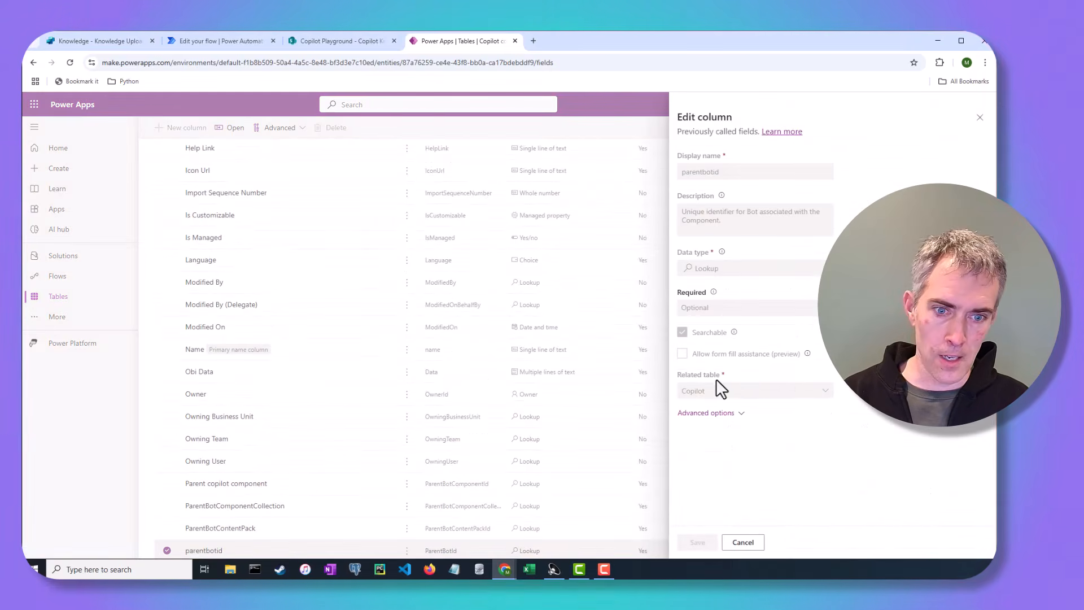
{"action": "left_click", "coordinate": [706, 412]}
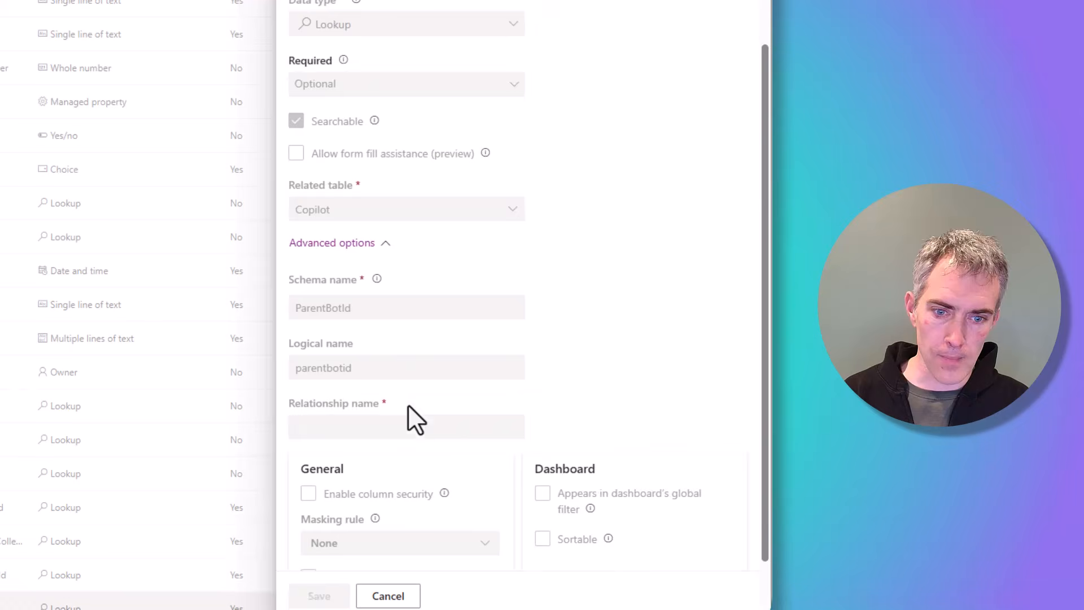
{"action": "scroll", "coordinate": [408, 406], "scroll_direction": "down", "scroll_amount": 1}
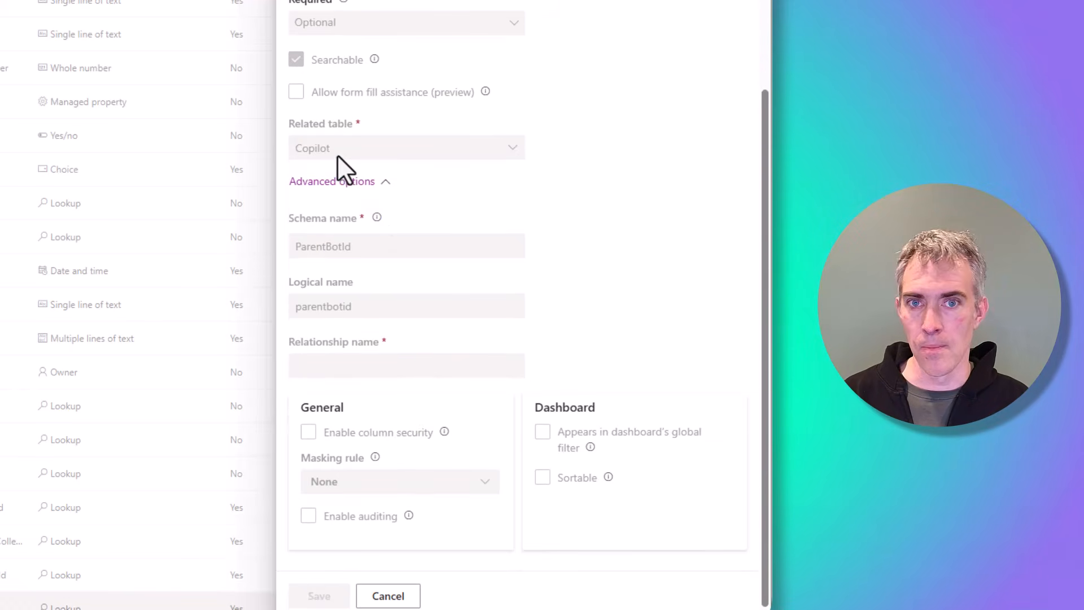
{"action": "double_click", "coordinate": [336, 306]}
{"action": "key", "text": "ctrl+c"}
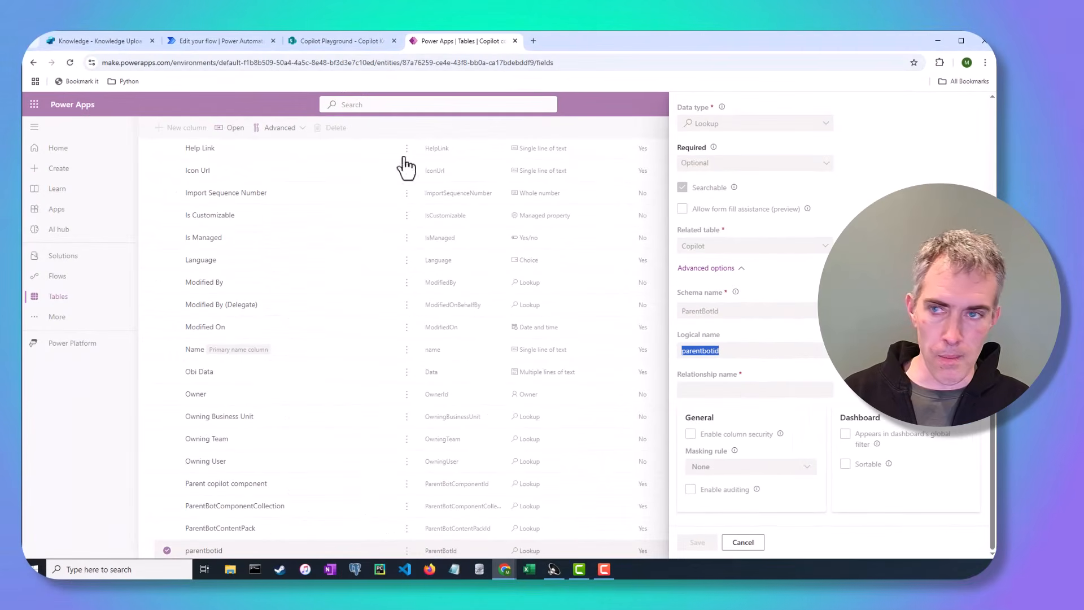
Step: Set the Copilot Knowledge filter rows to _parentbotid_value eq followed by the varCopilot variable
{"action": "left_click", "coordinate": [233, 43]}
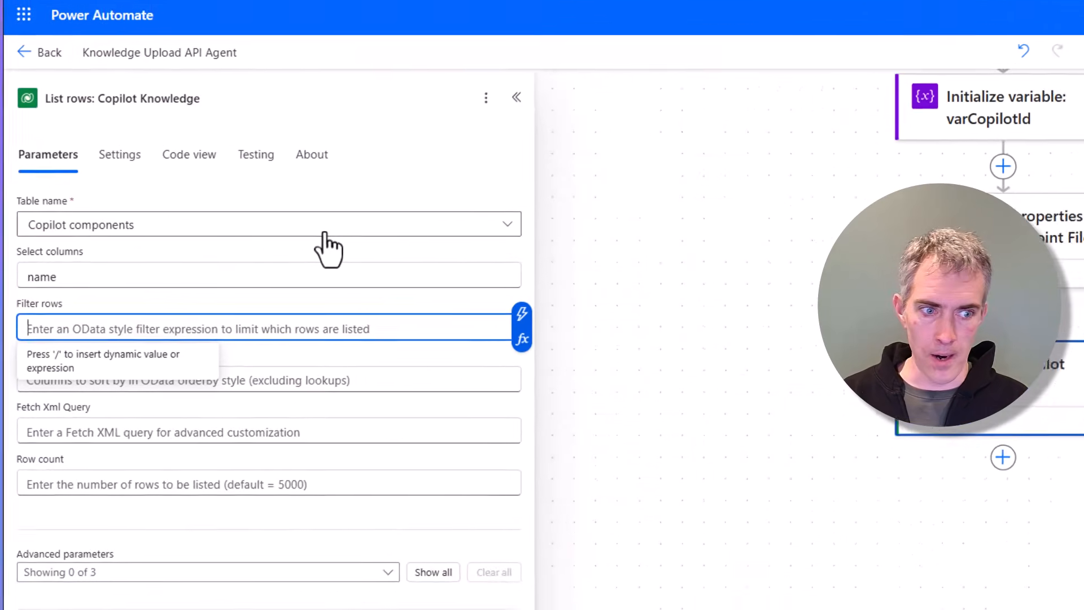
{"action": "type", "text": "_"}
{"action": "key", "text": "ctrl+v"}
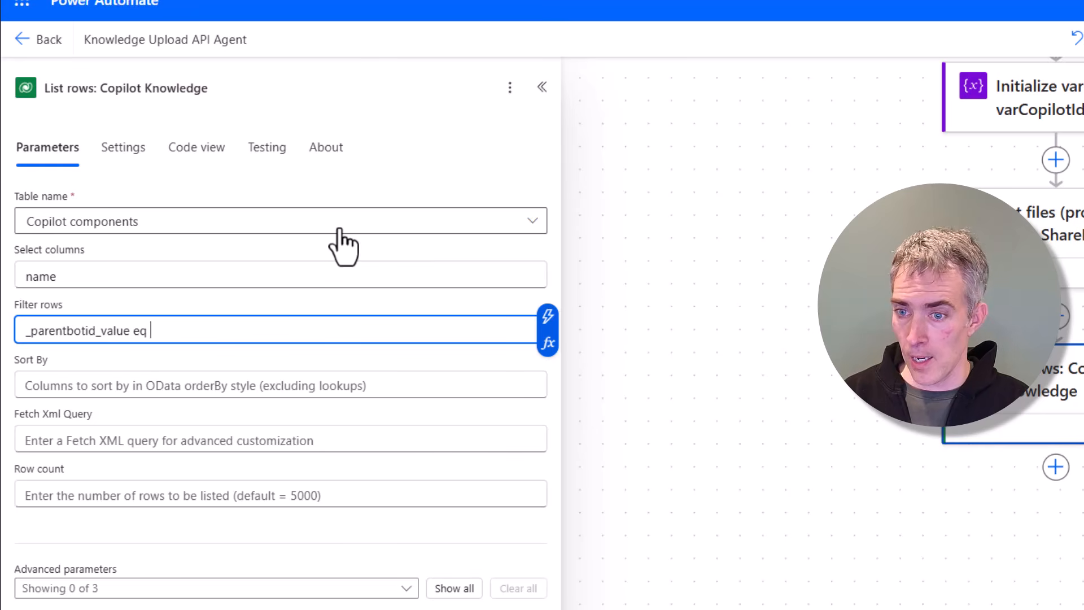
{"action": "left_click", "coordinate": [547, 343]}
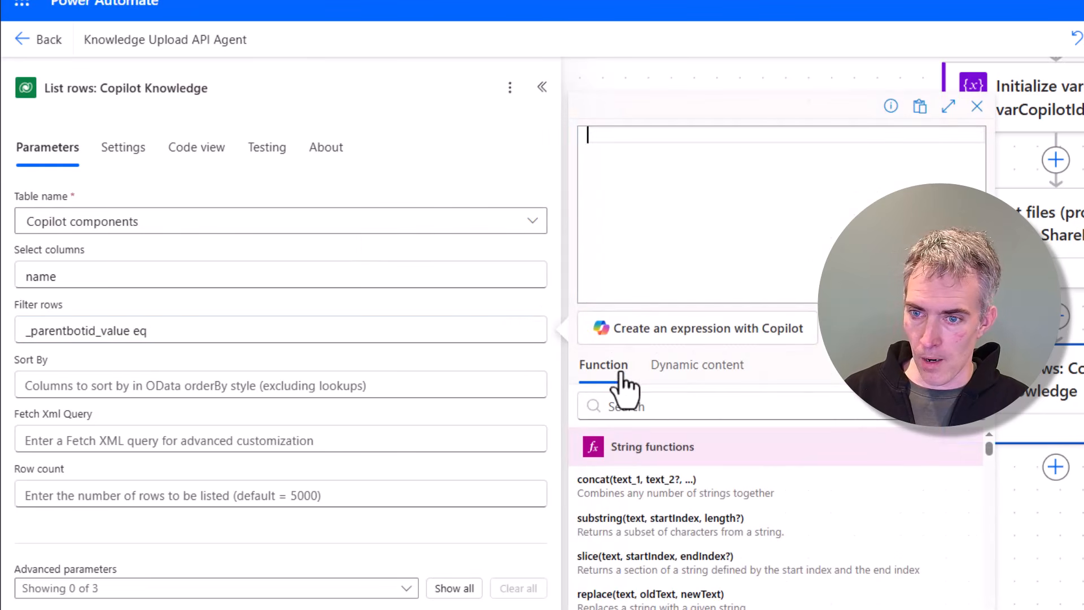
{"action": "left_click", "coordinate": [697, 365]}
{"action": "left_click", "coordinate": [701, 488]}
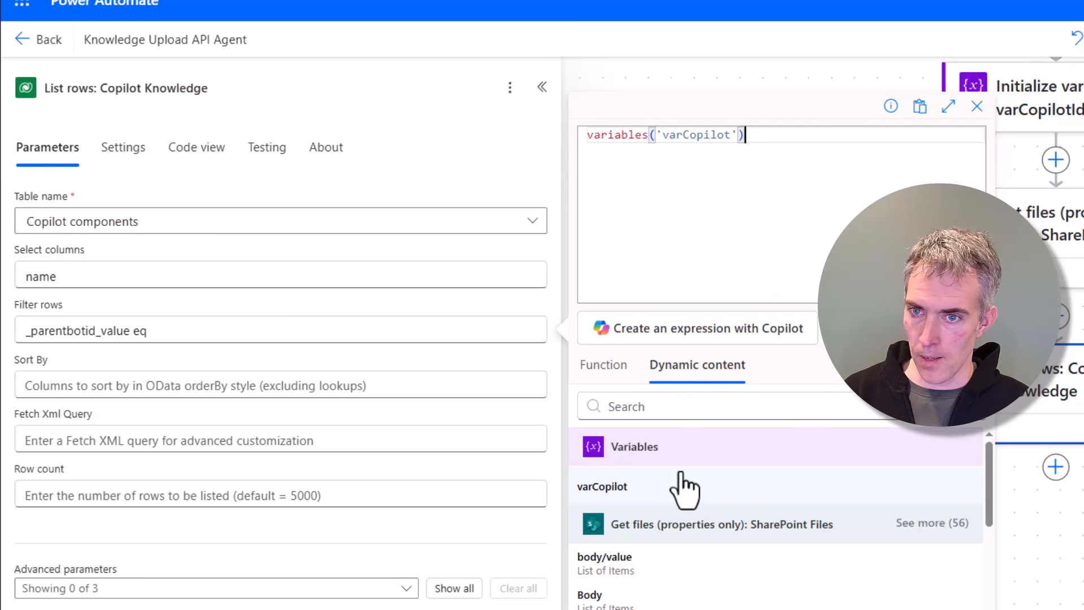
{"action": "left_click", "coordinate": [605, 609]}
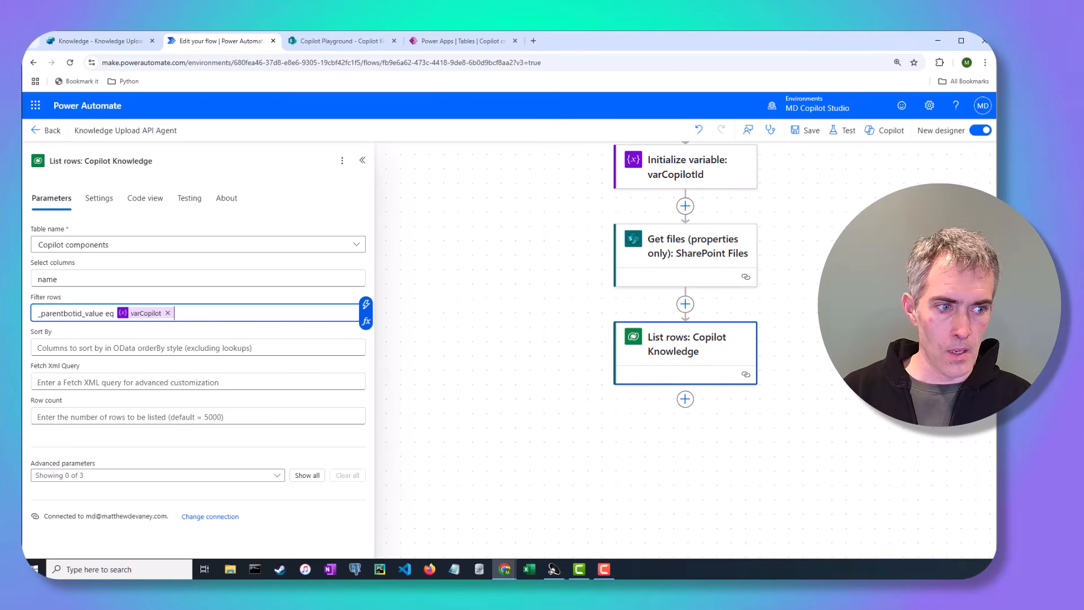
Step: Save the flow and run a manual test of it
{"action": "left_click", "coordinate": [812, 134]}
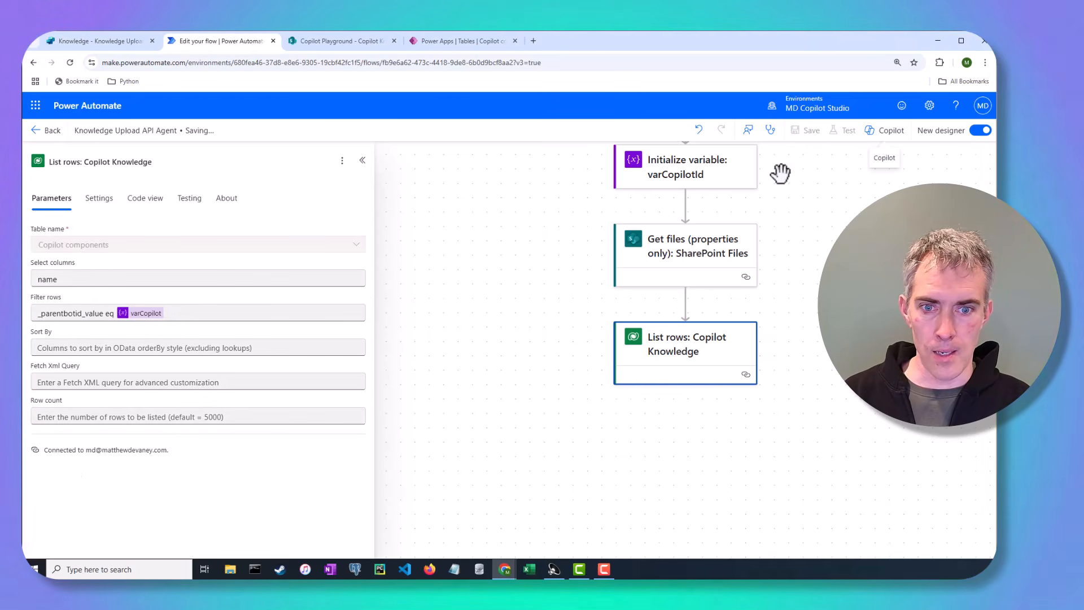
{"action": "left_click", "coordinate": [842, 131]}
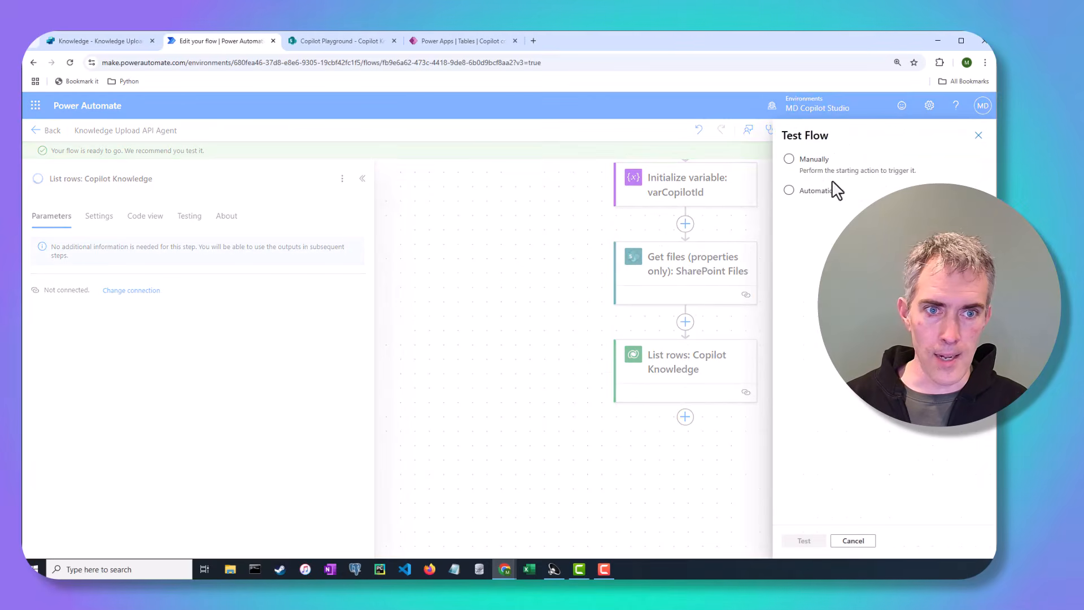
{"action": "left_click", "coordinate": [812, 170]}
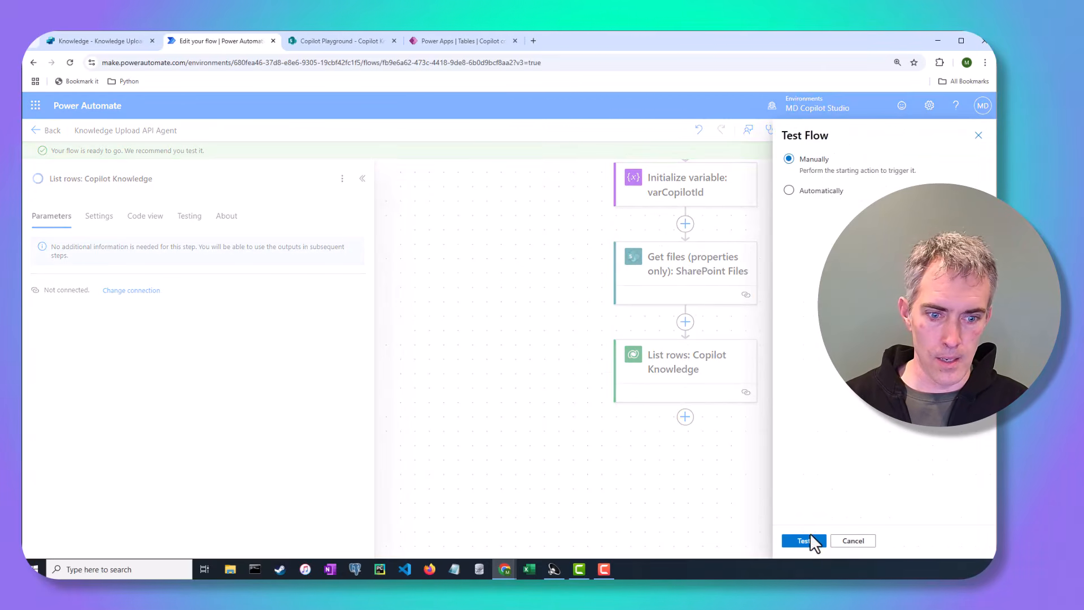
{"action": "left_click", "coordinate": [812, 542]}
{"action": "left_click", "coordinate": [811, 542]}
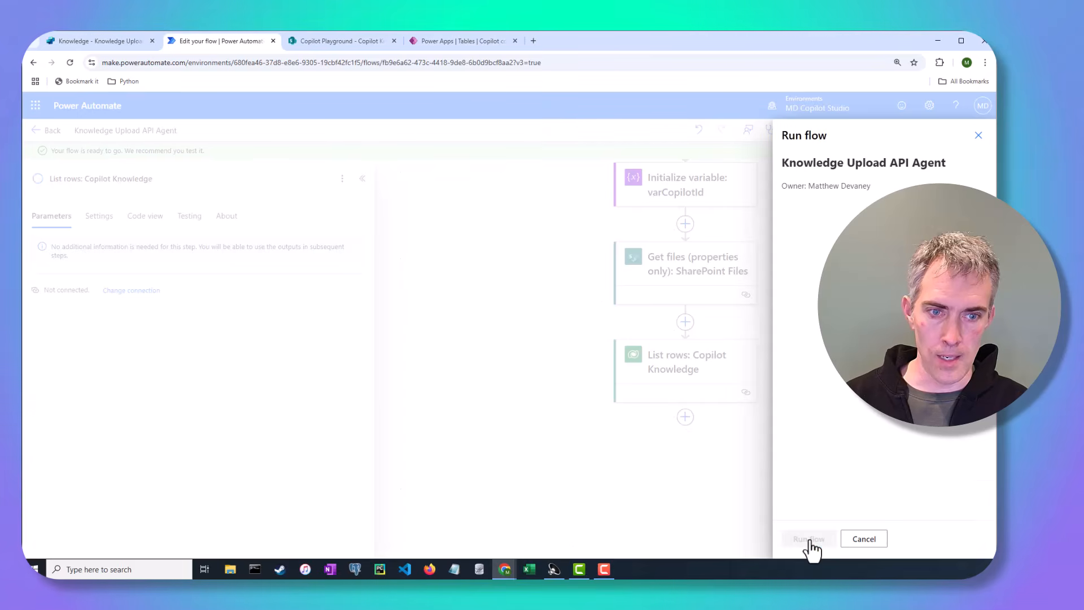
{"action": "left_click", "coordinate": [805, 540]}
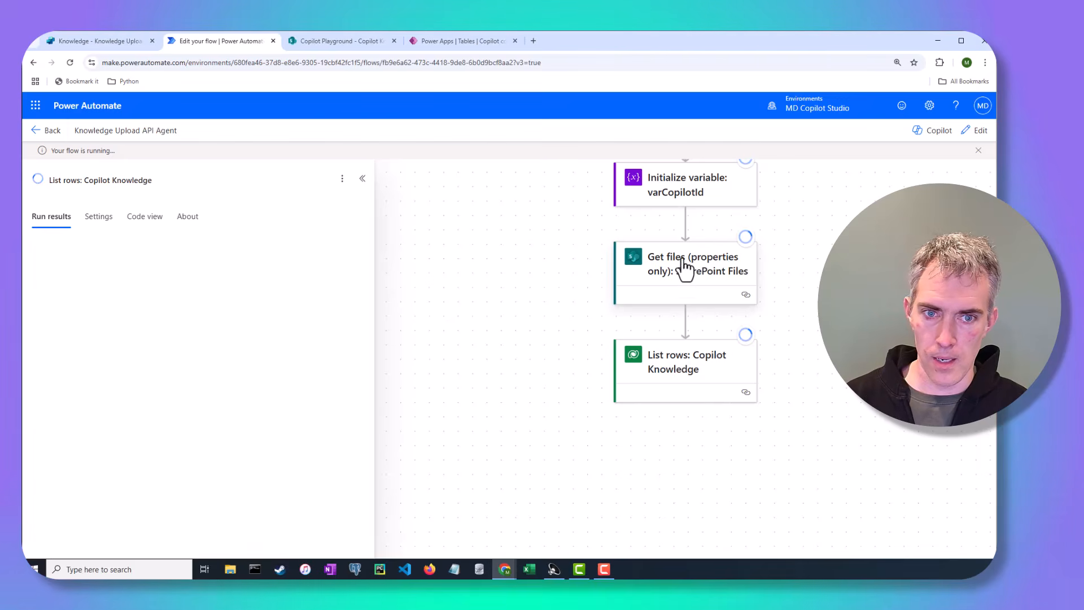
Step: Inspect the raw outputs of the SharePoint Get files action for the file name properties
{"action": "left_click", "coordinate": [716, 286]}
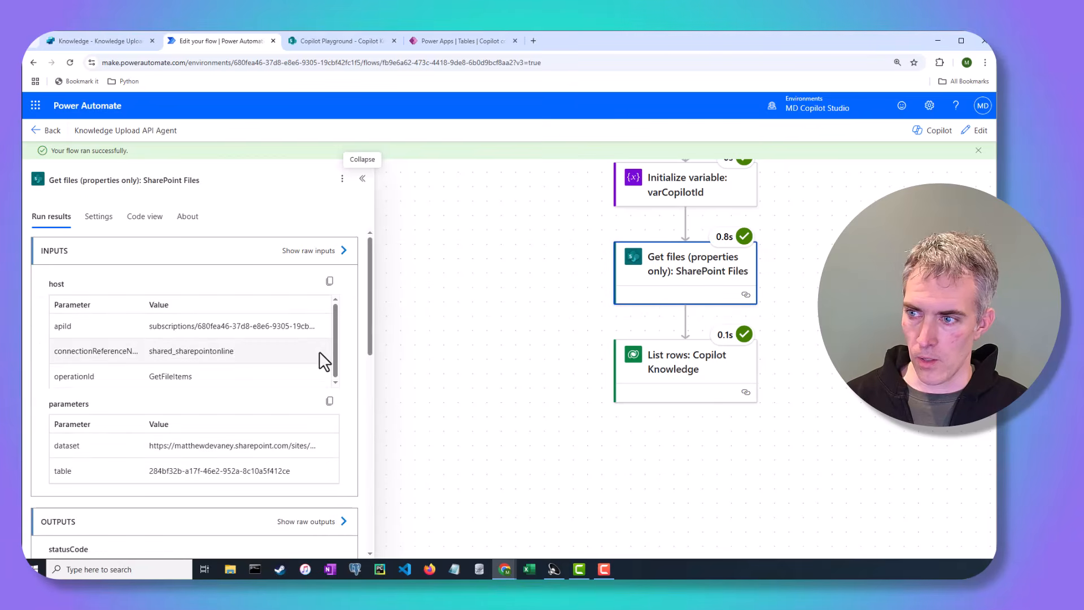
{"action": "left_click", "coordinate": [317, 523]}
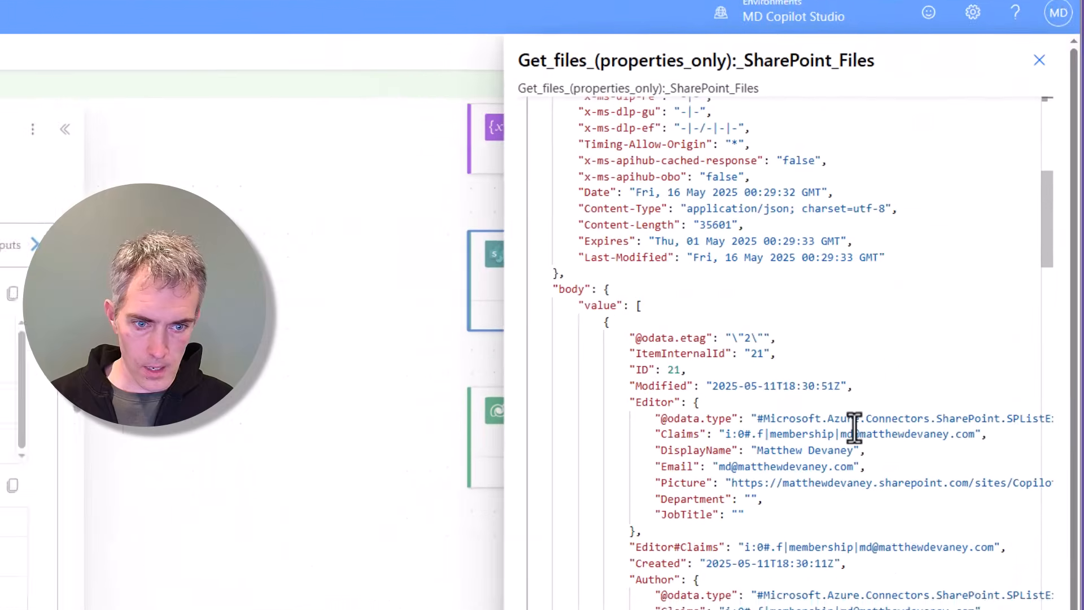
{"action": "scroll", "coordinate": [910, 376], "scroll_direction": "down", "scroll_amount": 2}
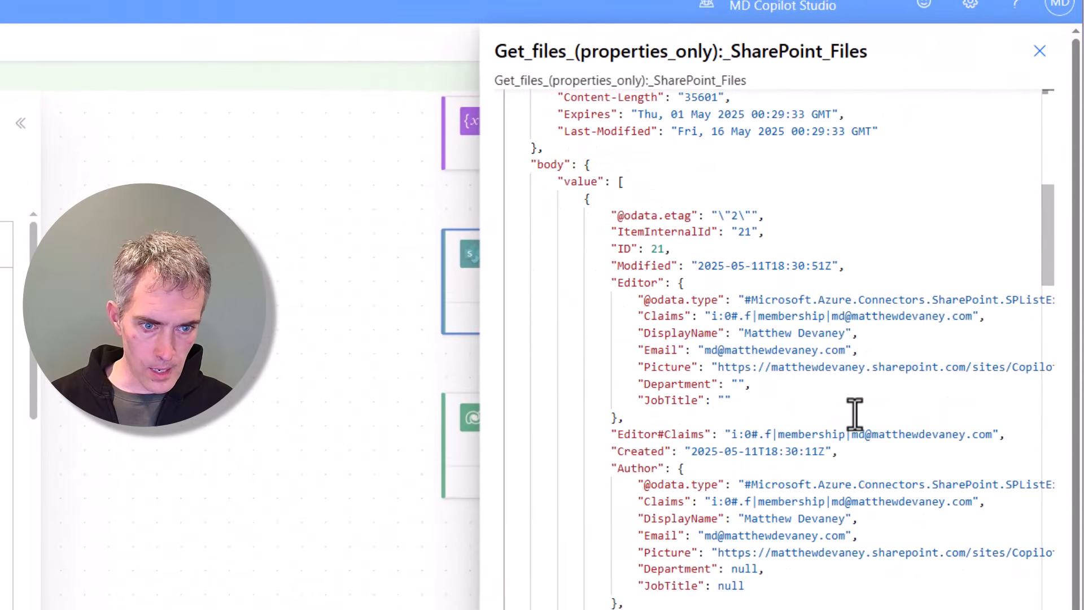
{"action": "scroll", "coordinate": [855, 415], "scroll_direction": "down", "scroll_amount": 6}
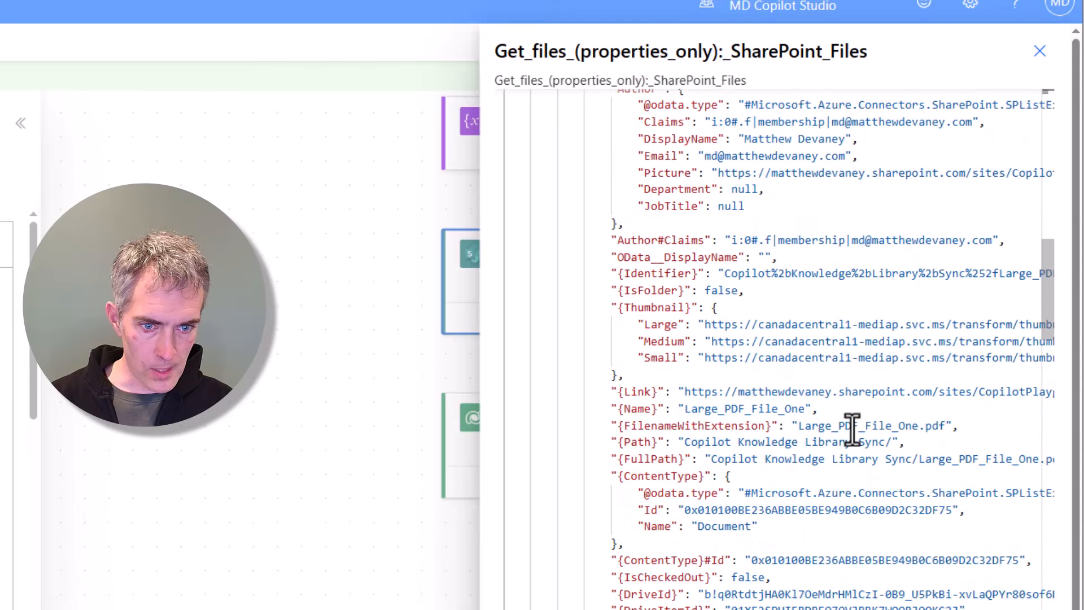
{"action": "left_click_drag", "start_coordinate": [946, 427], "coordinate": [802, 435]}
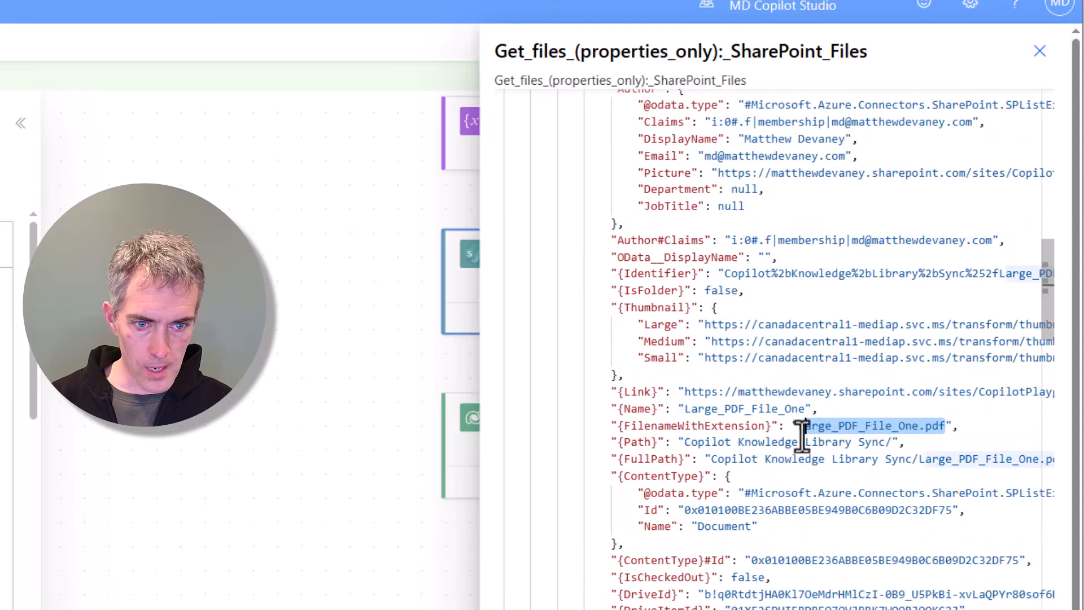
{"action": "left_click", "coordinate": [1040, 52]}
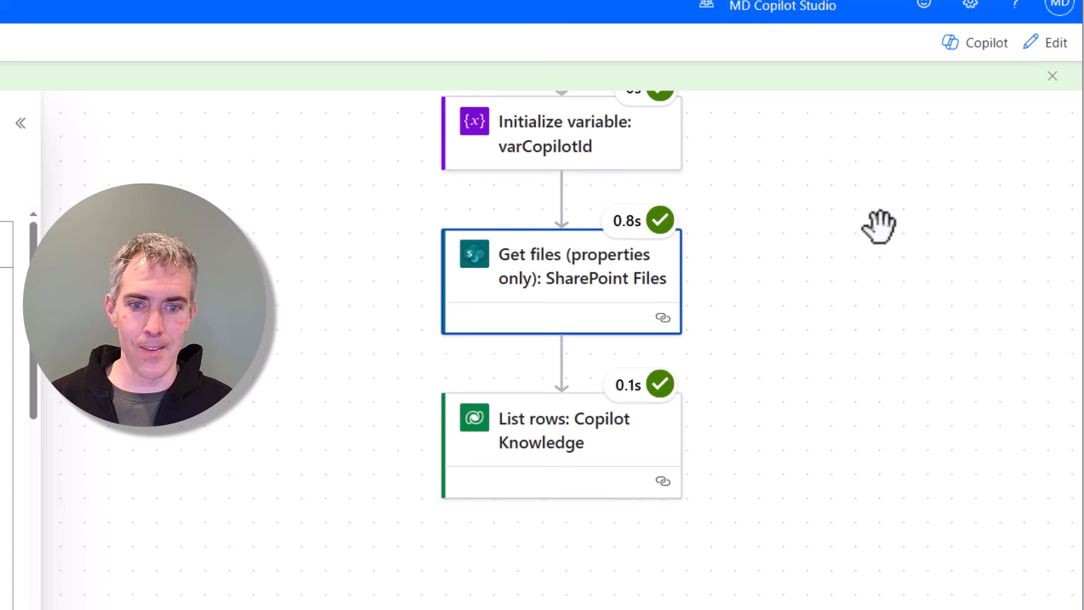
Step: Inspect the raw outputs of the List rows: Copilot Knowledge action
{"action": "left_click", "coordinate": [621, 449]}
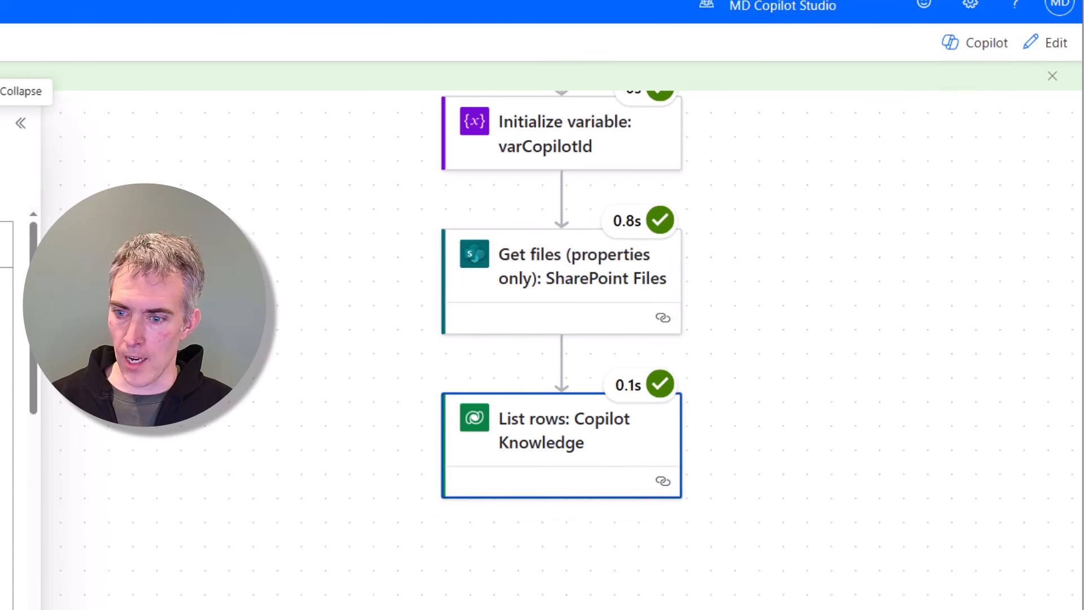
{"action": "scroll", "coordinate": [877, 531], "scroll_direction": "down", "scroll_amount": 14}
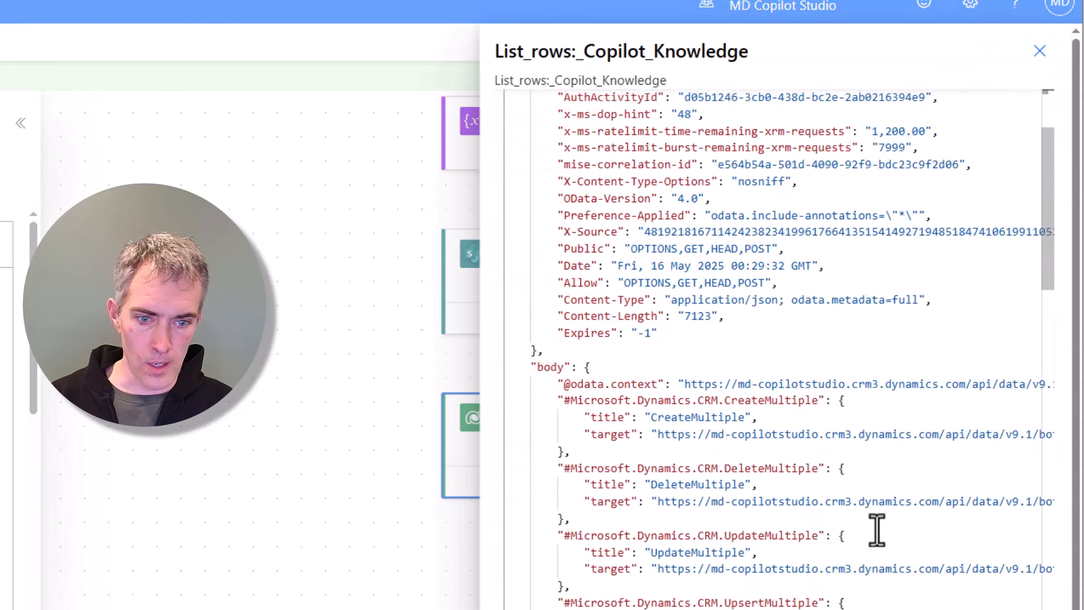
{"action": "scroll", "coordinate": [877, 531], "scroll_direction": "down", "scroll_amount": 2}
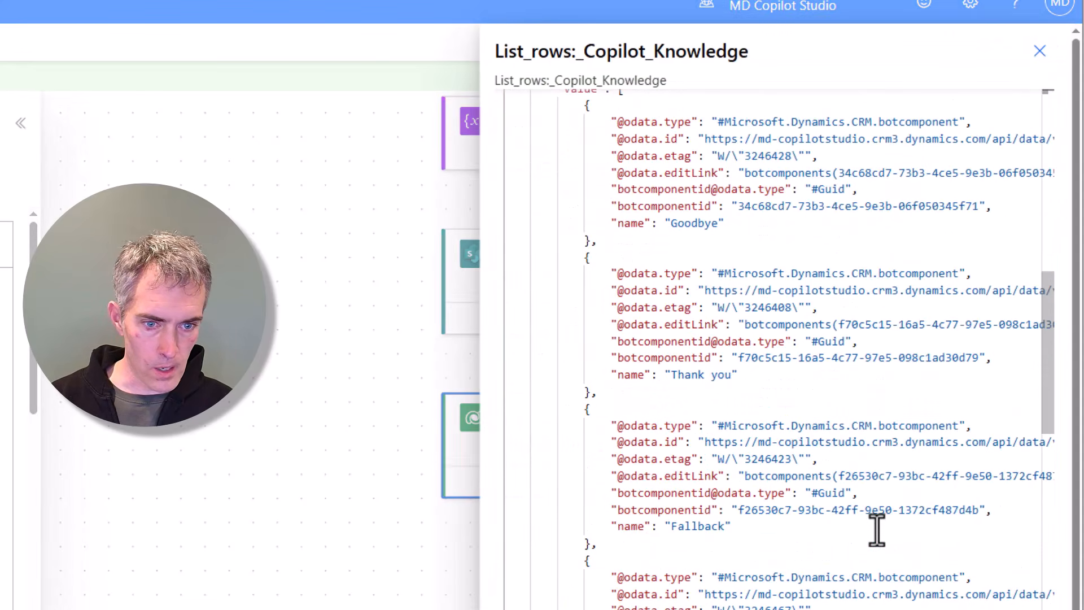
{"action": "scroll", "coordinate": [877, 531], "scroll_direction": "down", "scroll_amount": 16}
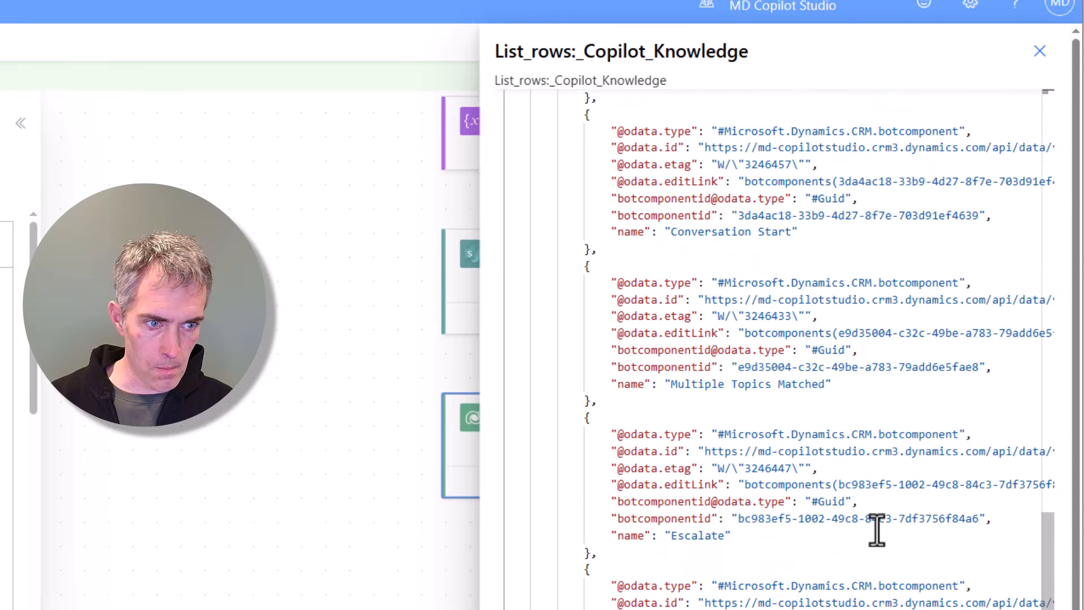
{"action": "scroll", "coordinate": [877, 531], "scroll_direction": "down", "scroll_amount": 14}
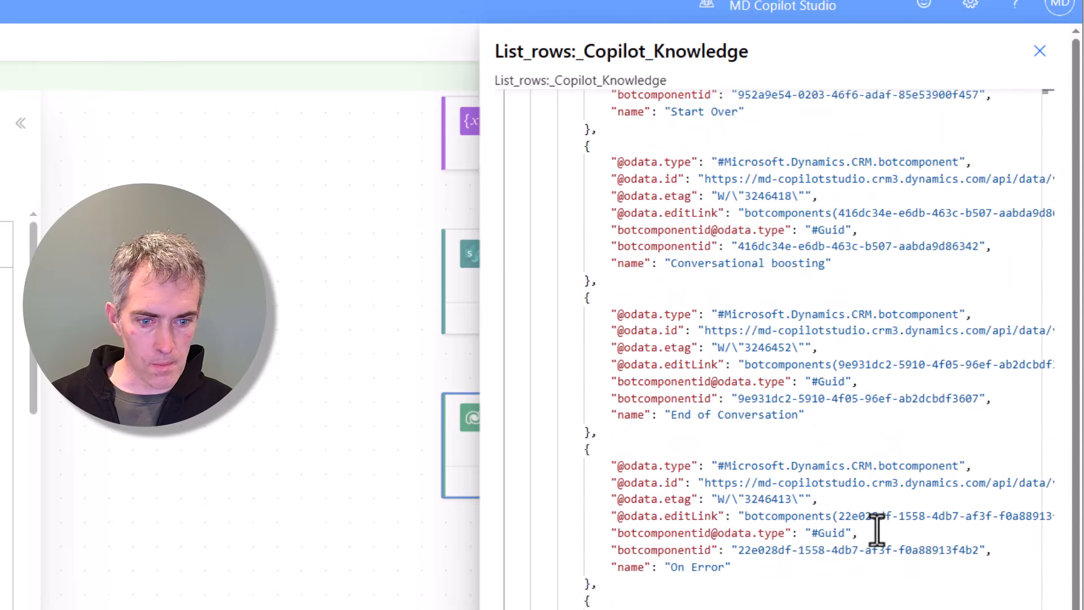
{"action": "left_click", "coordinate": [1040, 51]}
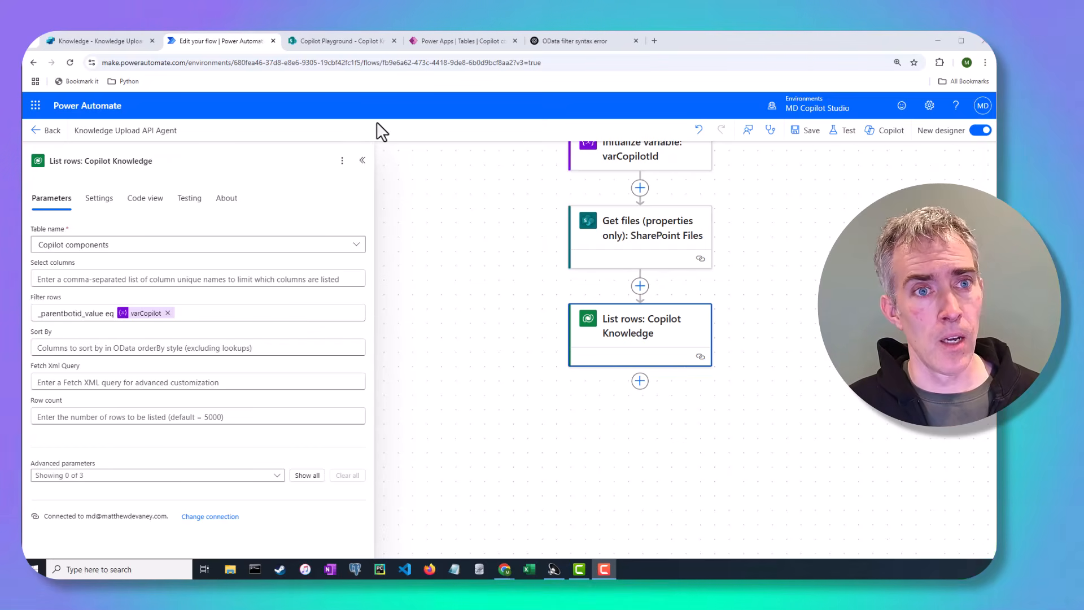
Step: Open the Copilot component ComponentType column and look up the choice values for Bot File Attachment and Knowledge Source
{"action": "left_click", "coordinate": [443, 42]}
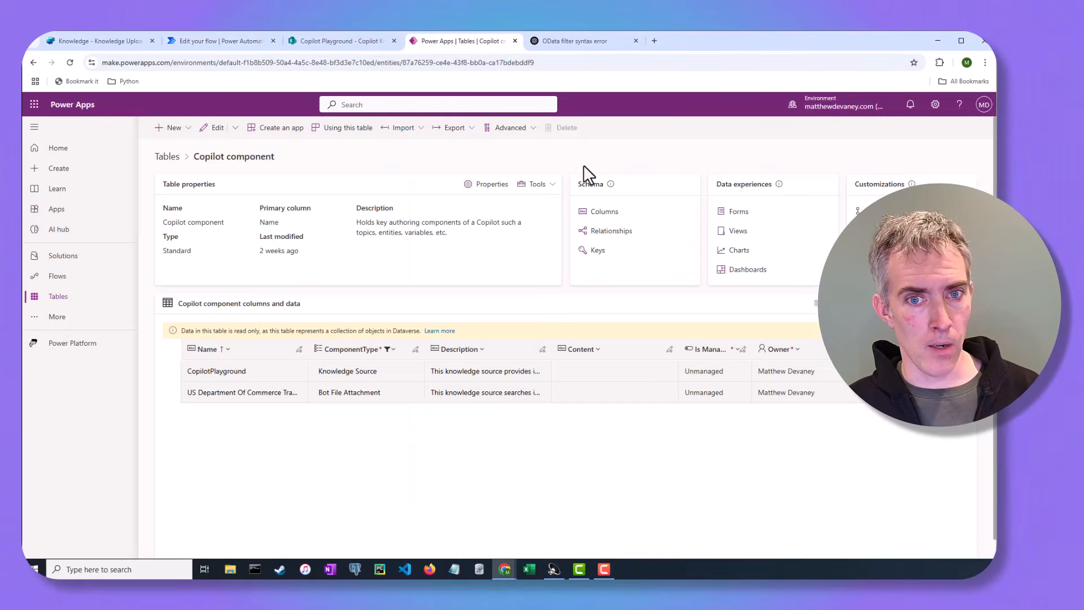
{"action": "left_click", "coordinate": [596, 214]}
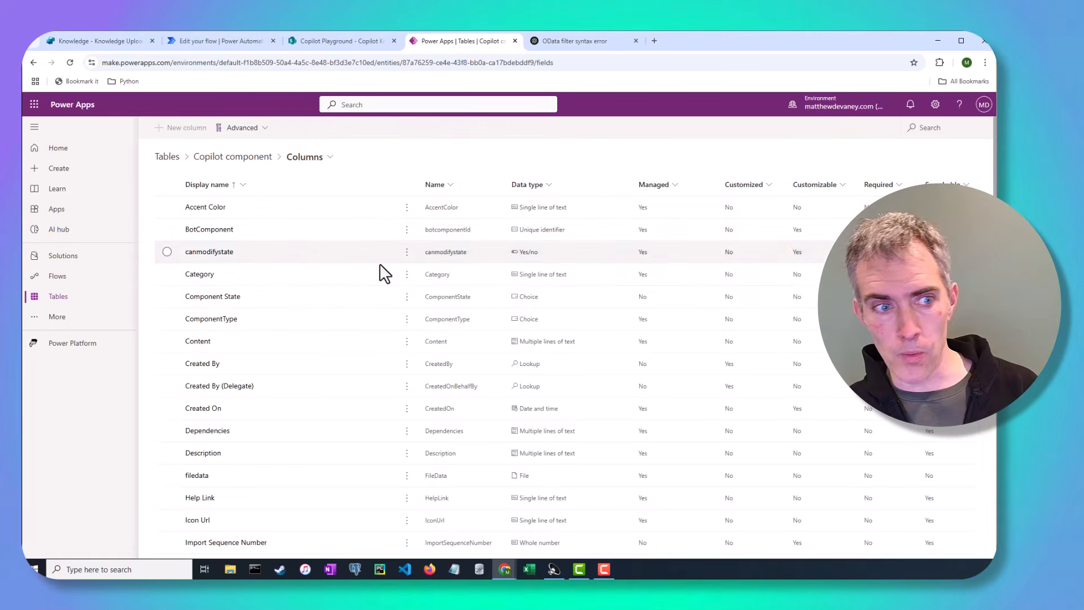
{"action": "left_click", "coordinate": [228, 321]}
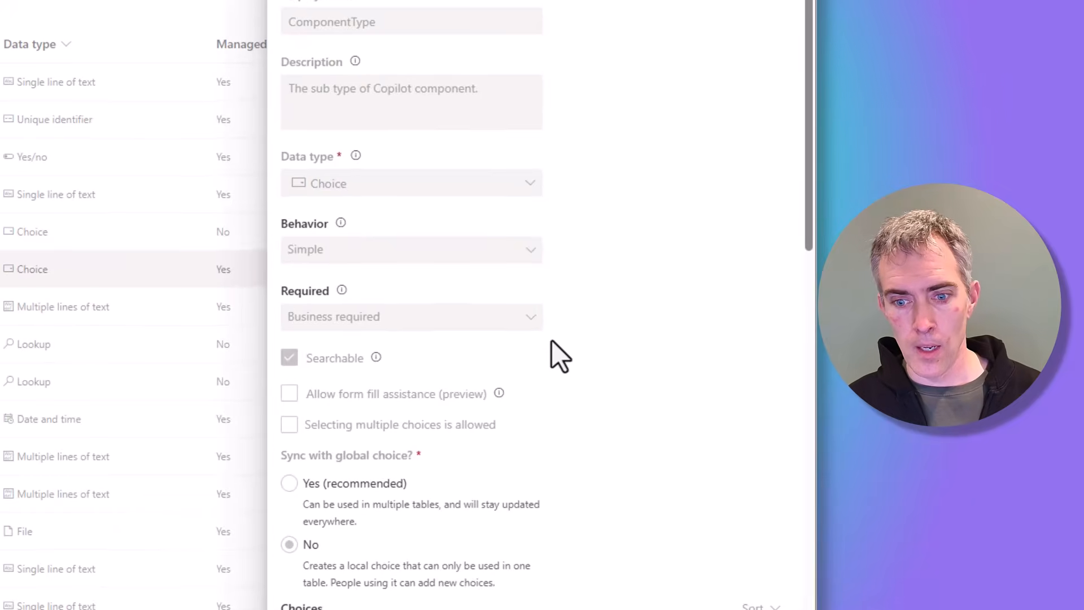
{"action": "scroll", "coordinate": [551, 340], "scroll_direction": "down", "scroll_amount": 10}
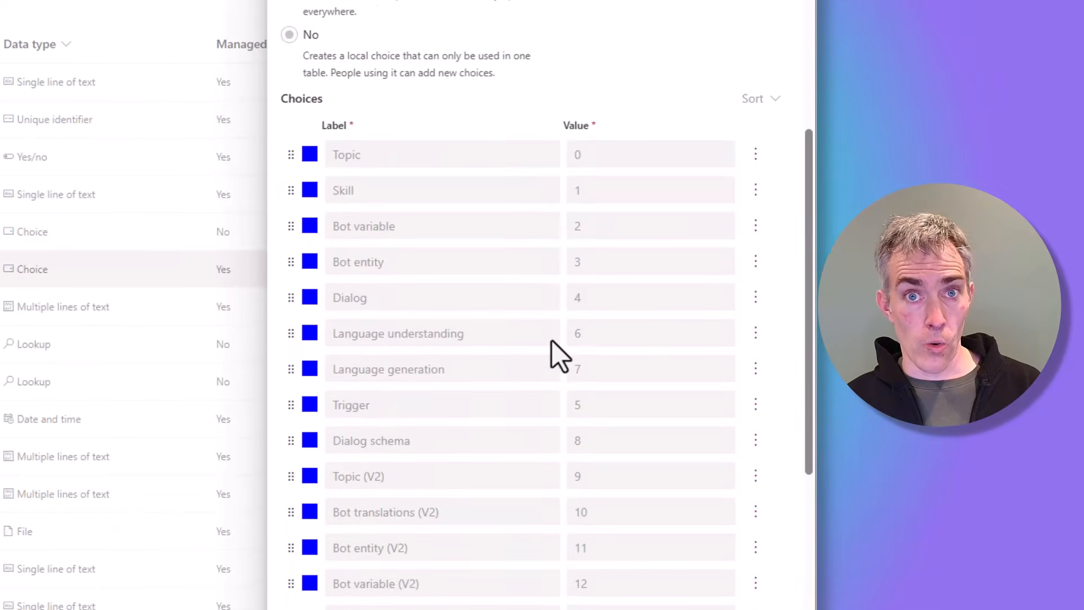
{"action": "scroll", "coordinate": [551, 340], "scroll_direction": "down", "scroll_amount": 6}
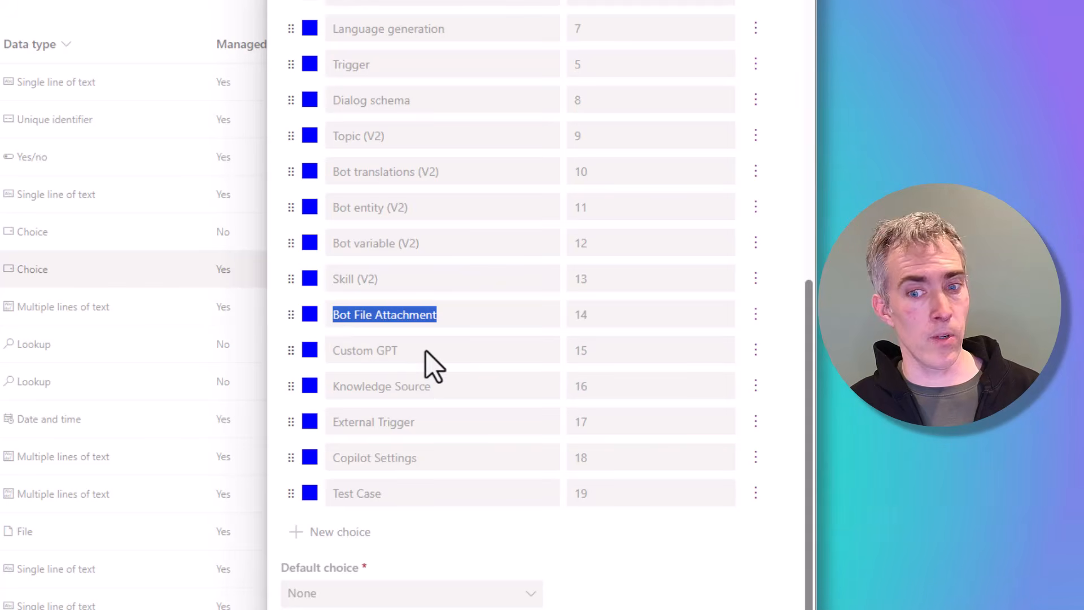
{"action": "left_click", "coordinate": [588, 320]}
{"action": "double_click", "coordinate": [582, 318]}
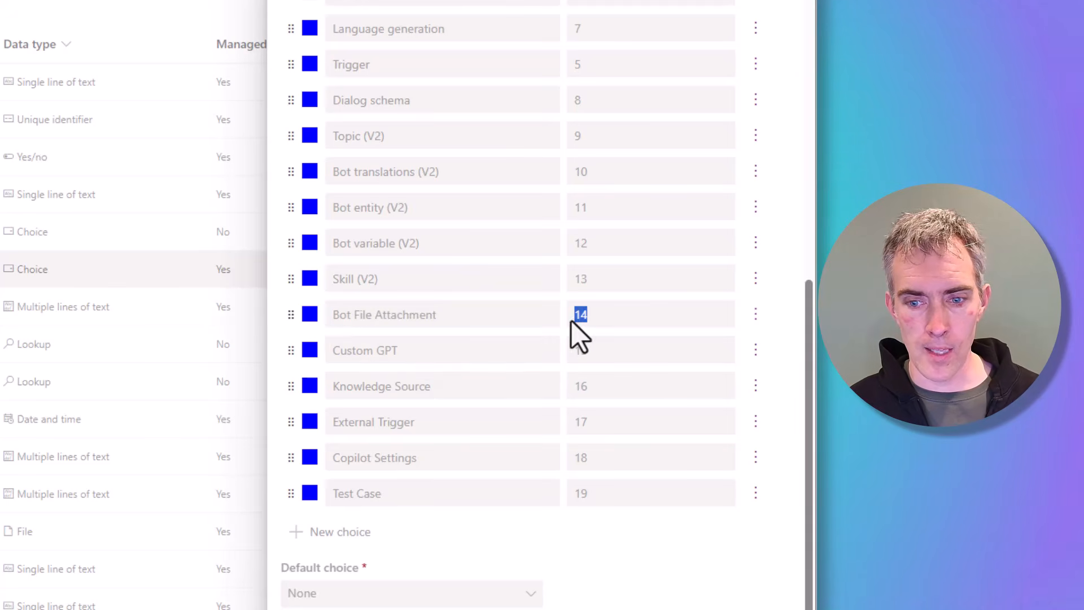
Step: Expand the ComponentType column's advanced options and copy its logical name componenttype
{"action": "scroll", "coordinate": [520, 382], "scroll_direction": "down", "scroll_amount": 1}
{"action": "left_click", "coordinate": [374, 572]}
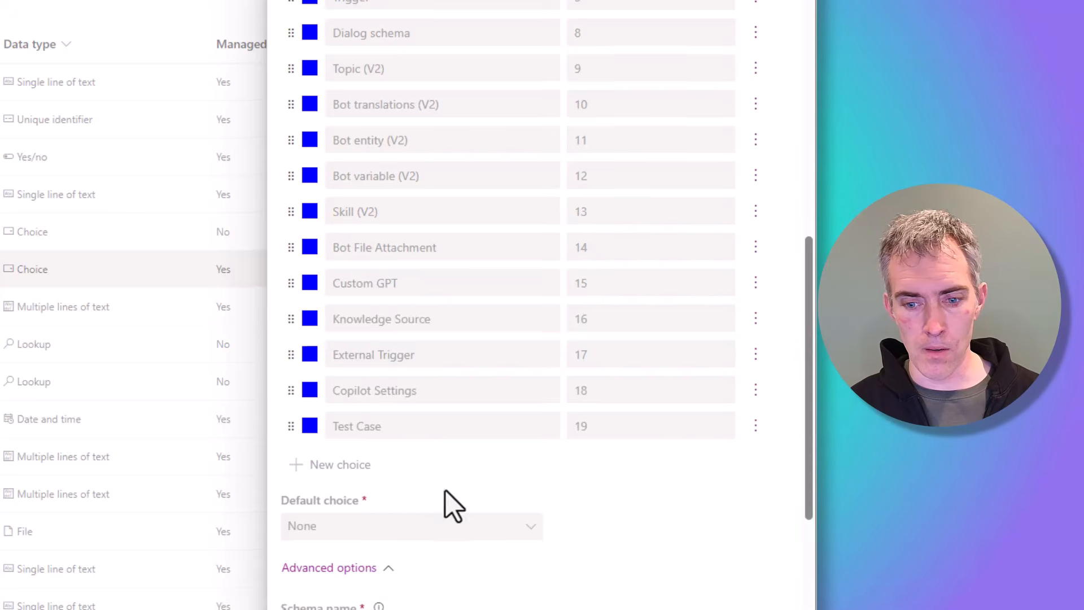
{"action": "scroll", "coordinate": [446, 503], "scroll_direction": "down", "scroll_amount": 5}
{"action": "double_click", "coordinate": [341, 337]}
{"action": "key", "text": "ctrl+c"}
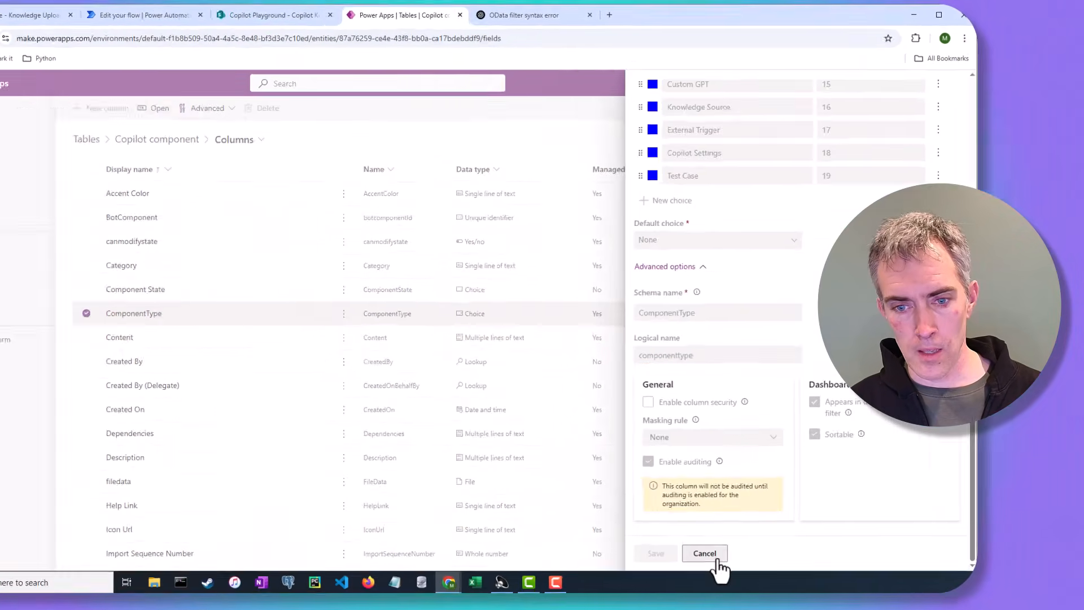
Step: Extend the List rows: Copilot Knowledge filter with 'and componenttype eq 14'
{"action": "left_click", "coordinate": [714, 557]}
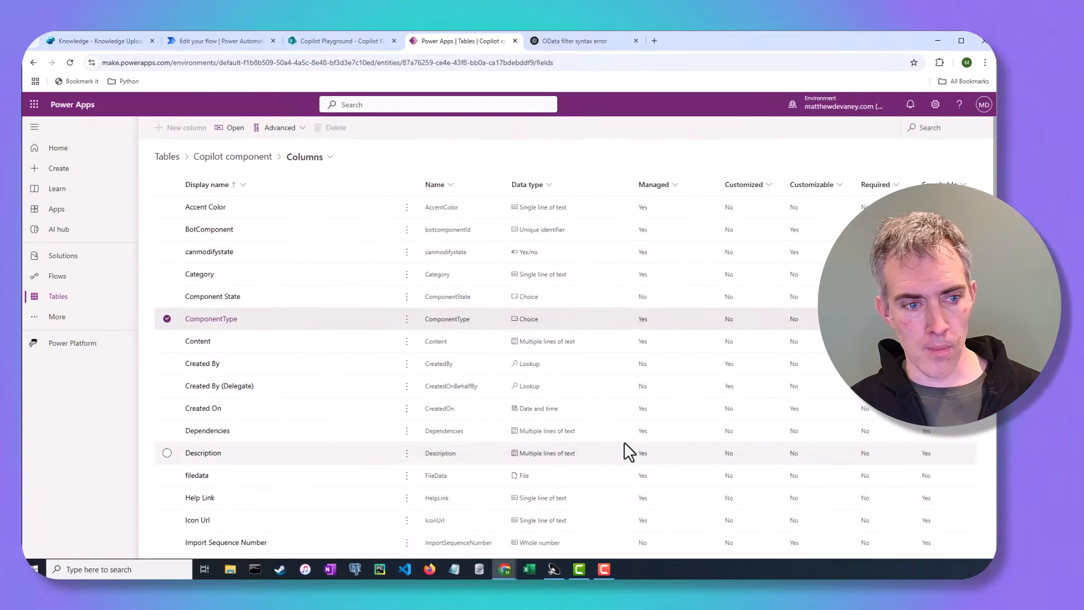
{"action": "left_click", "coordinate": [229, 42]}
{"action": "left_click", "coordinate": [279, 341]}
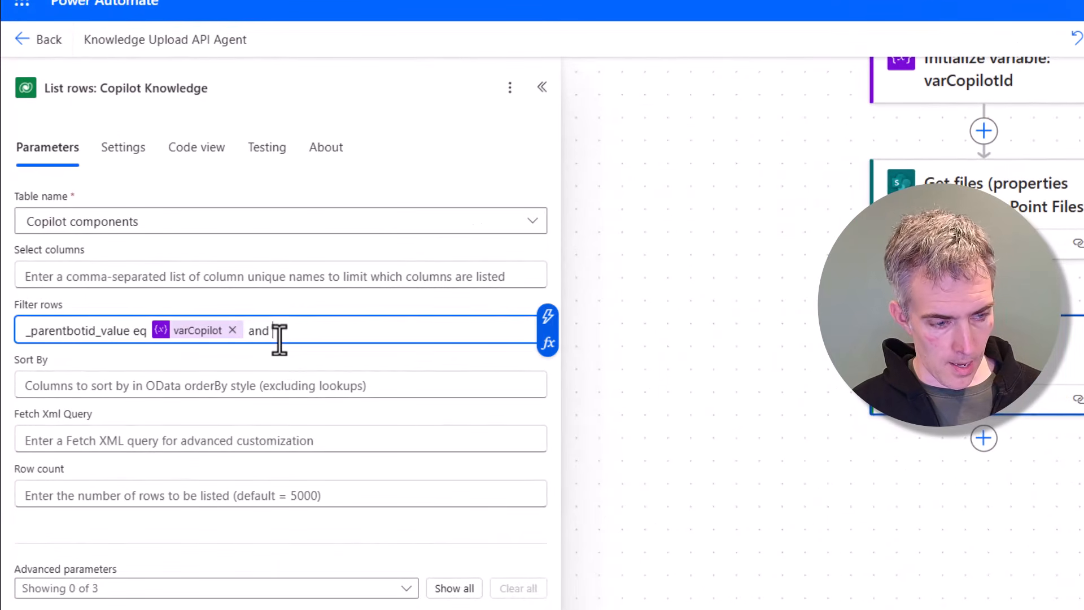
{"action": "type", "text": "and"}
{"action": "key", "text": "ctrl+v"}
{"action": "type", "text": "eq 14"}
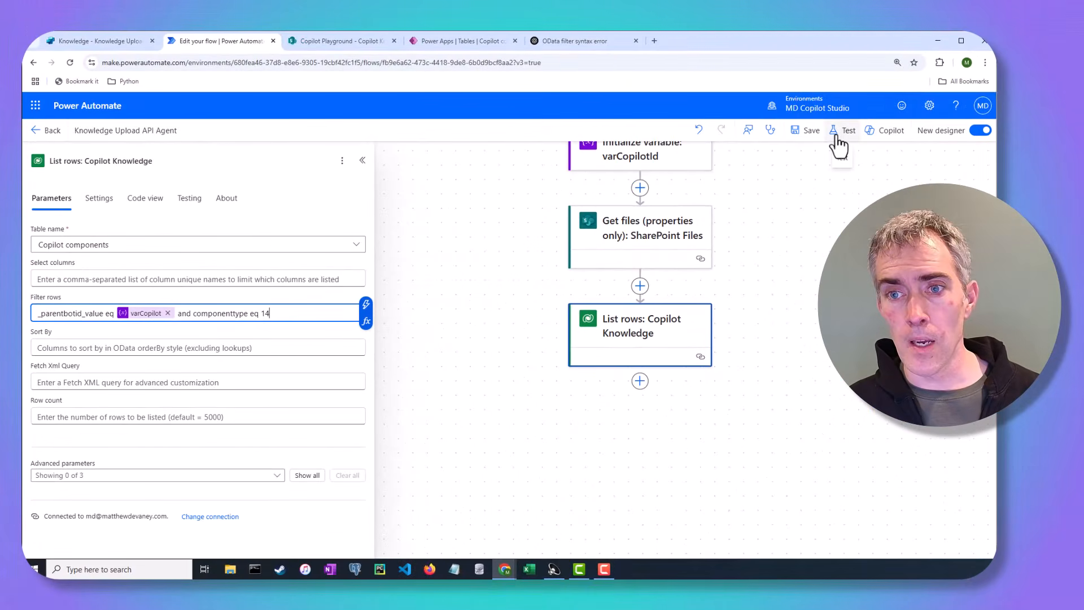
Step: Save and test the flow with a manual run
{"action": "left_click", "coordinate": [836, 137]}
{"action": "left_click", "coordinate": [835, 164]}
{"action": "left_click", "coordinate": [820, 541]}
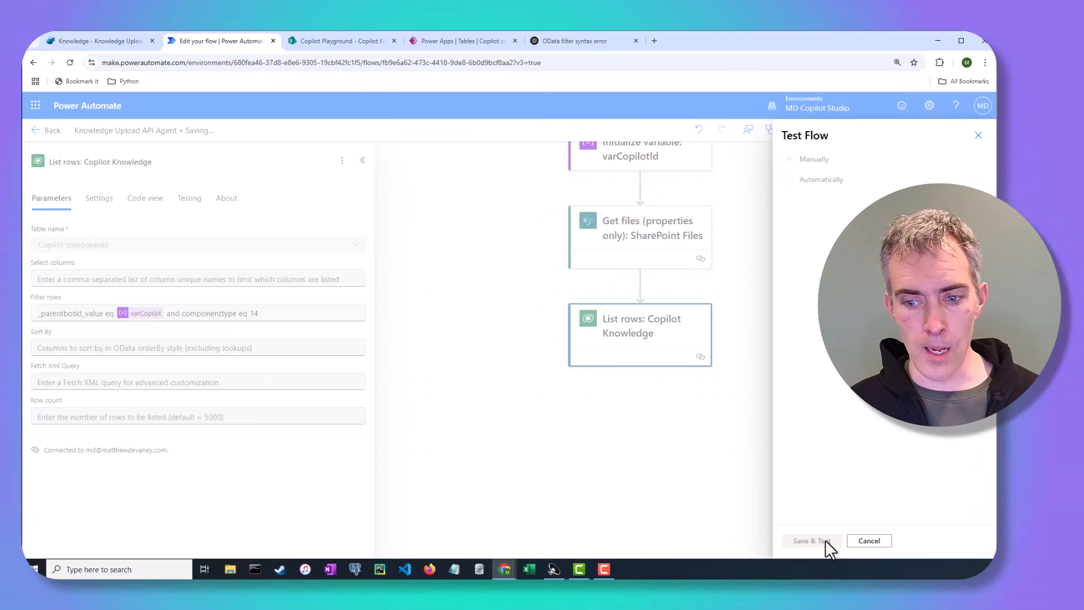
{"action": "left_click", "coordinate": [820, 541]}
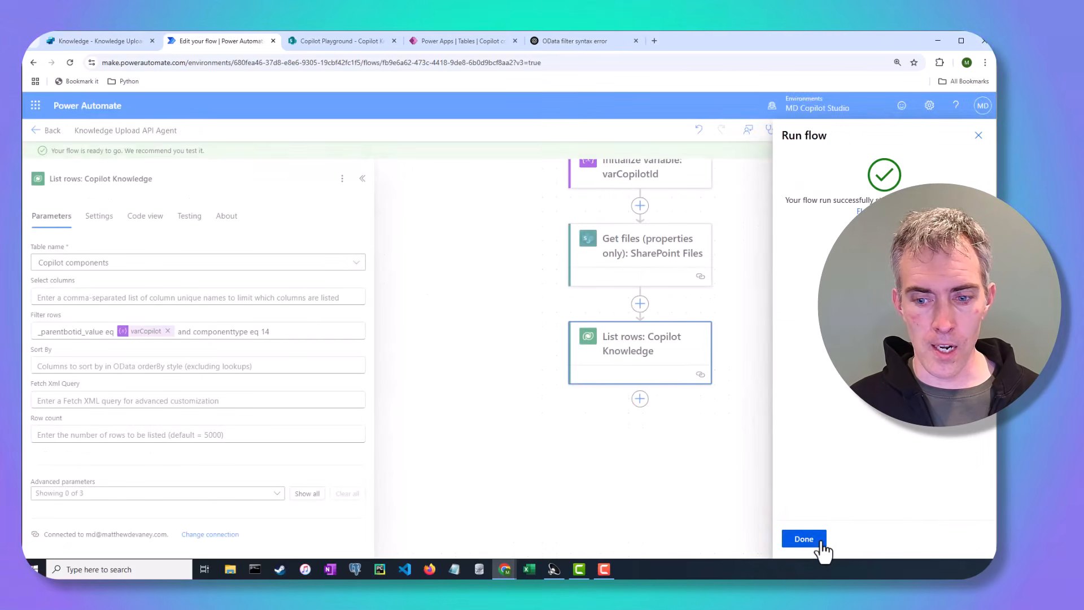
{"action": "left_click", "coordinate": [819, 541]}
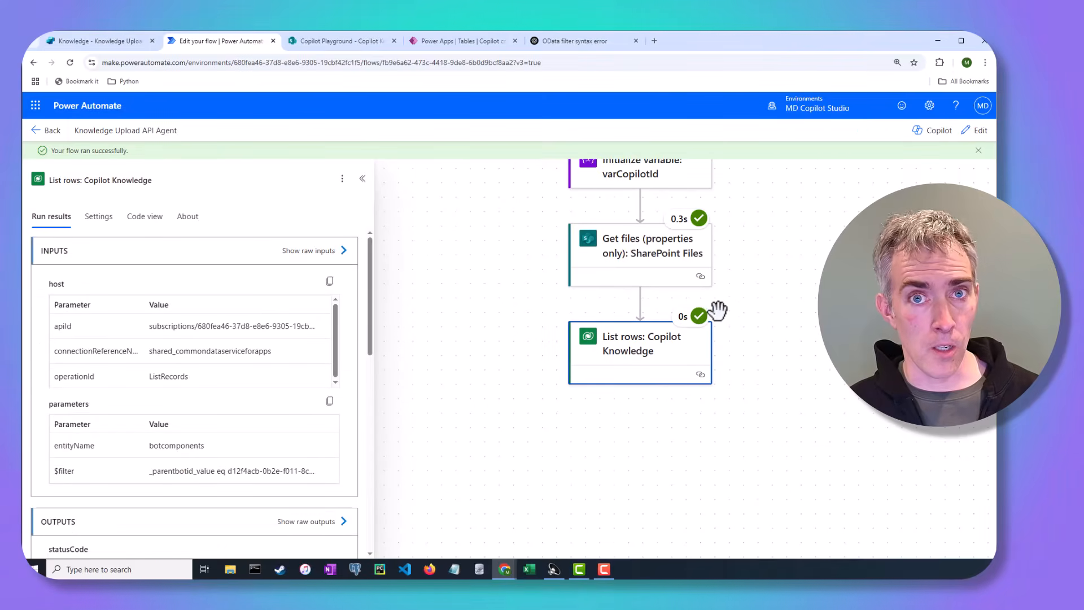
Step: Inspect the raw outputs of the List rows: Copilot Knowledge action
{"action": "left_click", "coordinate": [332, 521]}
{"action": "scroll", "coordinate": [791, 435], "scroll_direction": "down", "scroll_amount": 2}
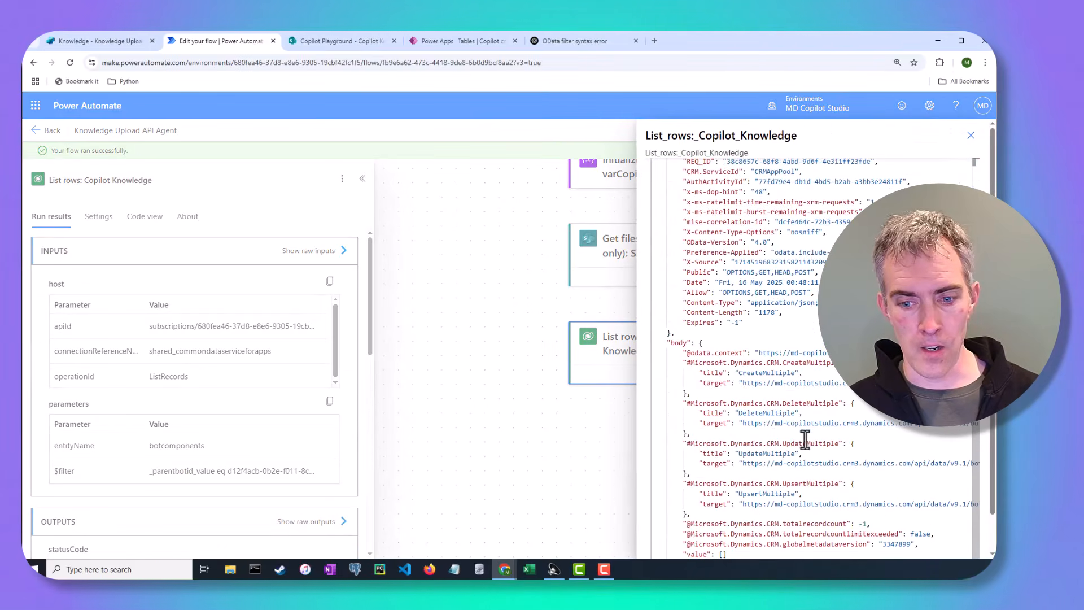
{"action": "left_click", "coordinate": [726, 554]}
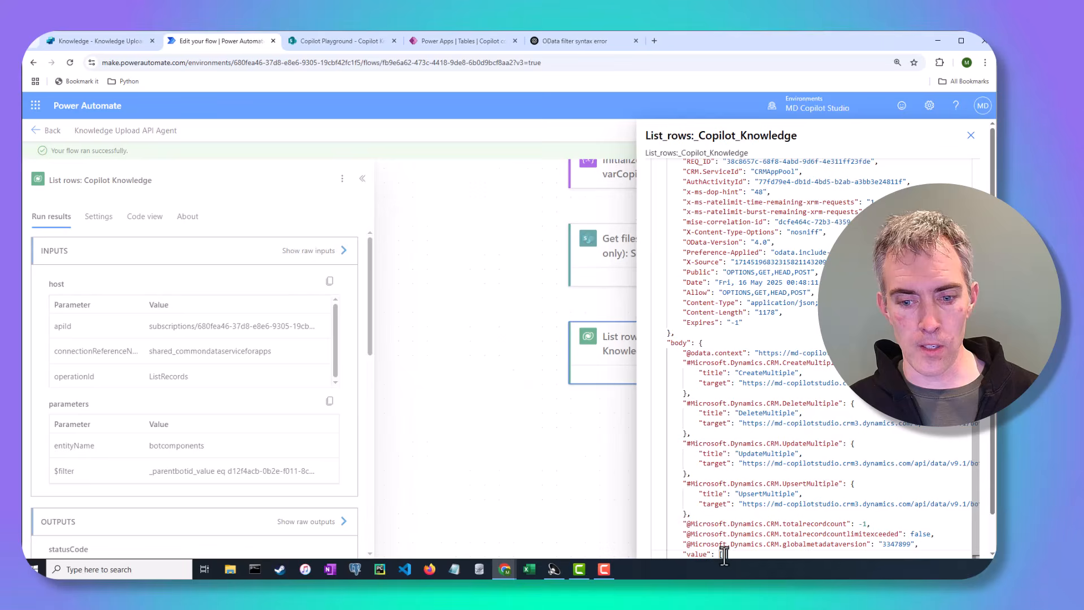
{"action": "left_click", "coordinate": [971, 136]}
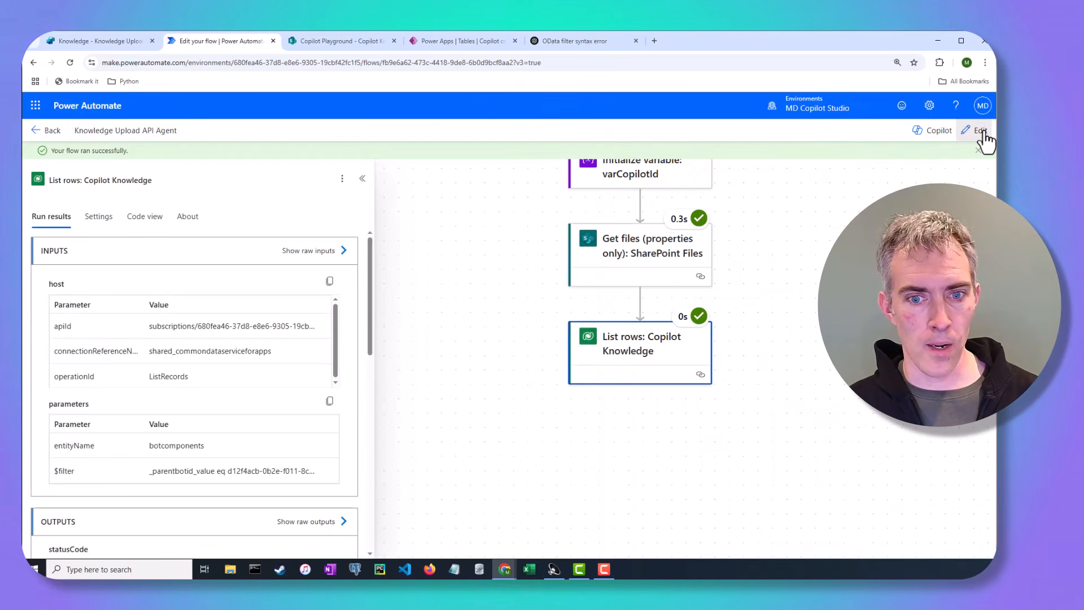
Step: Add a Select action named 'Select: Copilot Knowledge Files Names' below the List rows action
{"action": "left_click", "coordinate": [980, 130]}
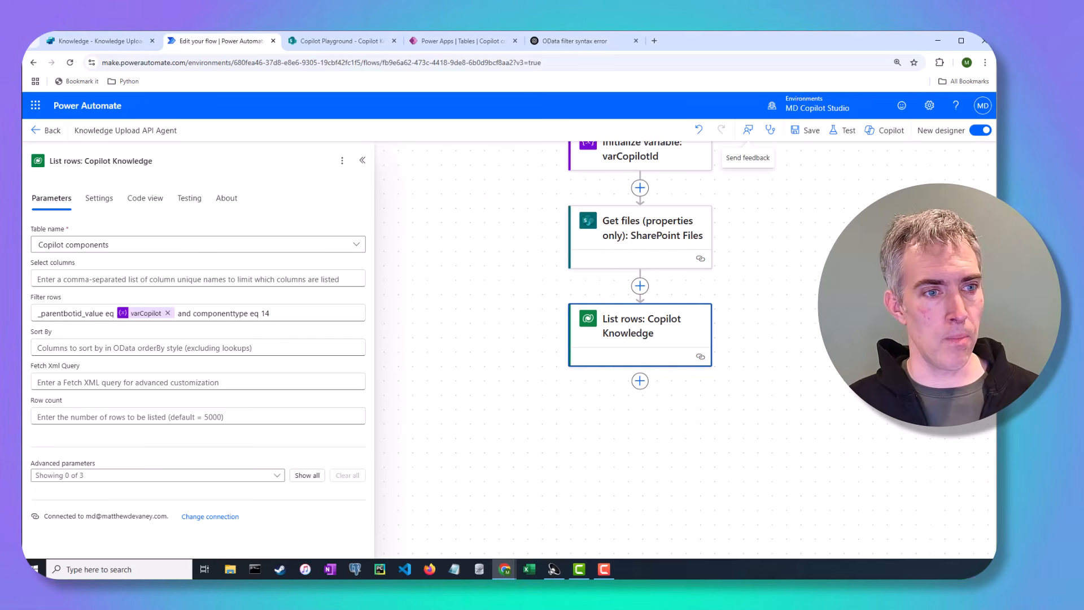
{"action": "left_click", "coordinate": [640, 380]}
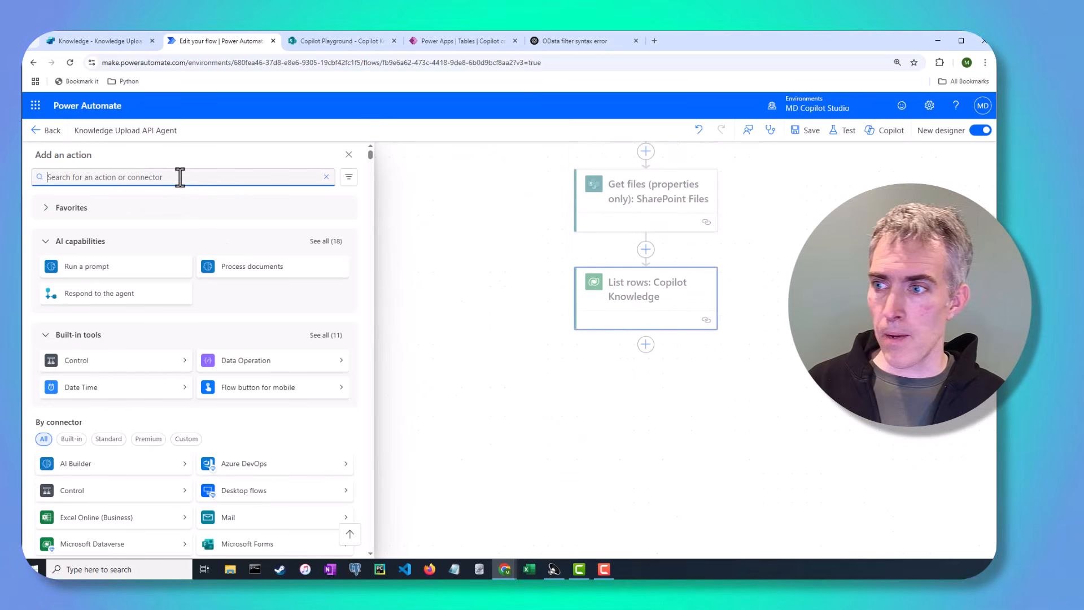
{"action": "type", "text": "s"}
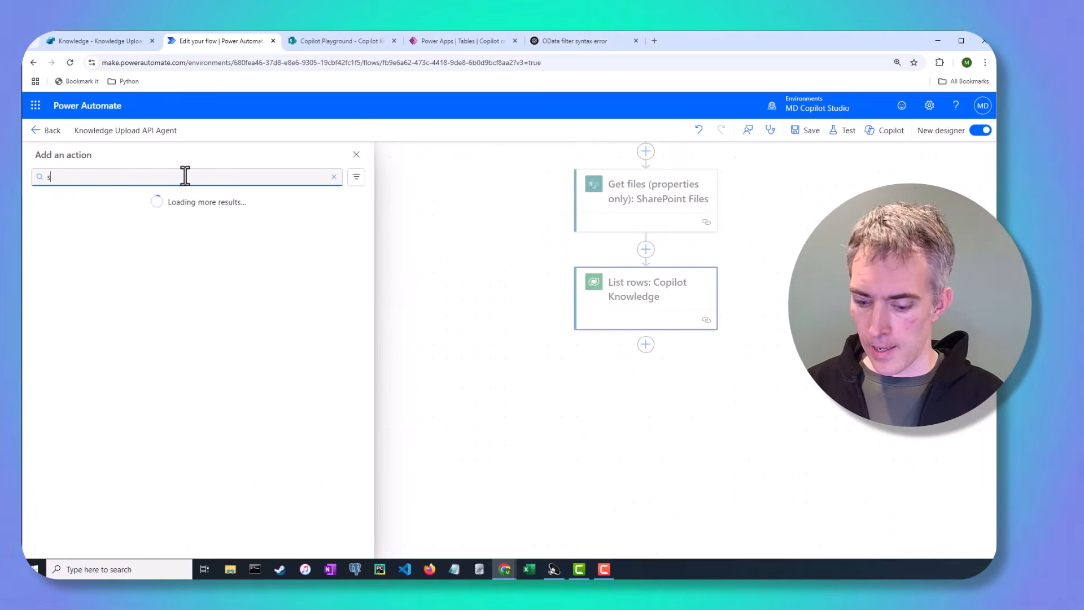
{"action": "type", "text": "elect action"}
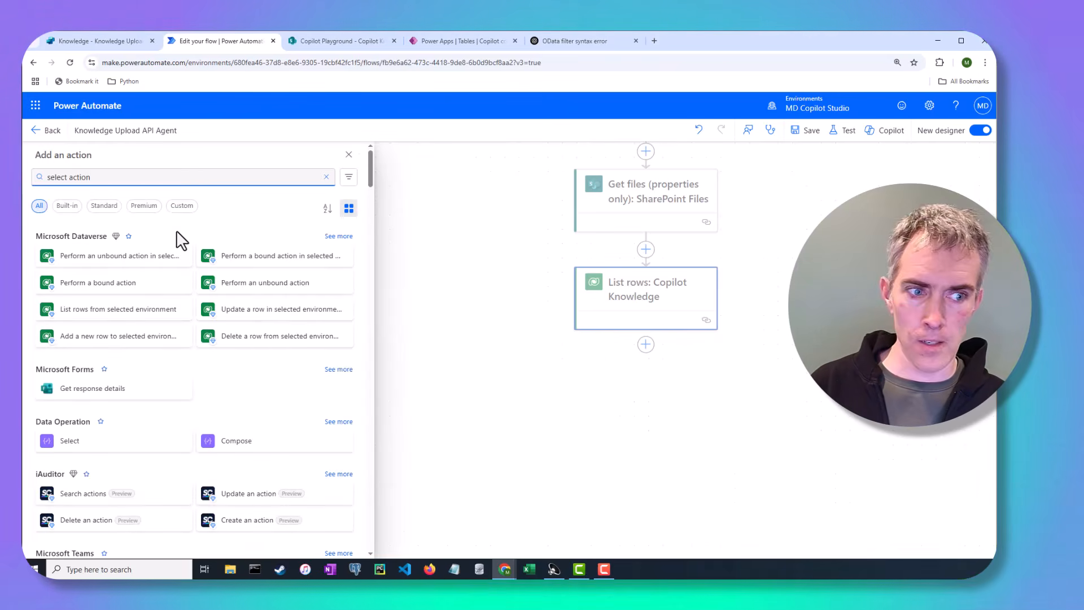
{"action": "left_click", "coordinate": [101, 447]}
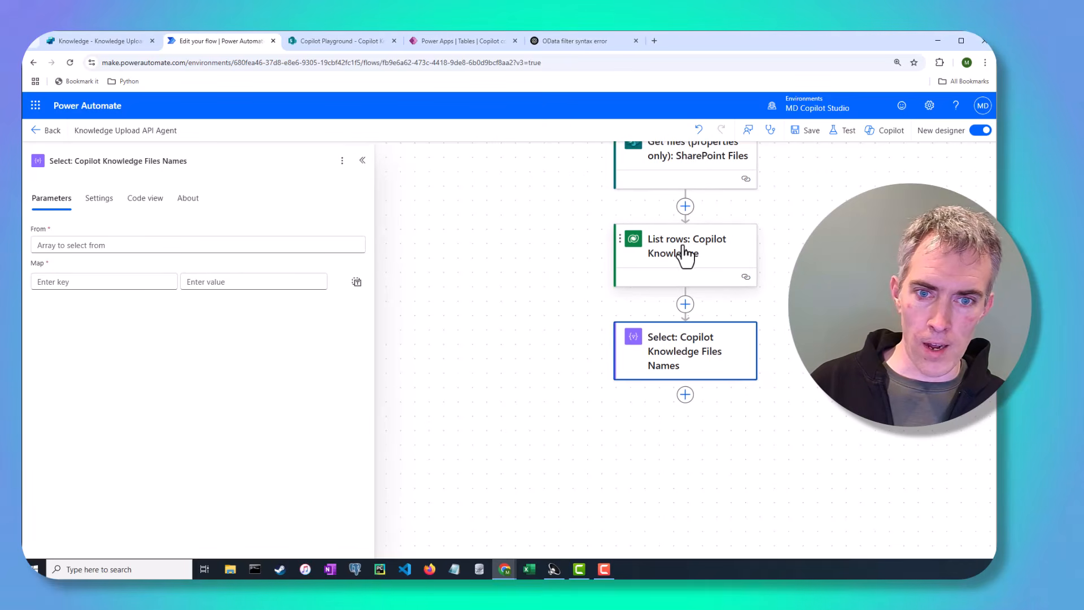
Step: Set the Select's From to the List rows: Copilot Knowledge body/value
{"action": "left_click", "coordinate": [131, 245]}
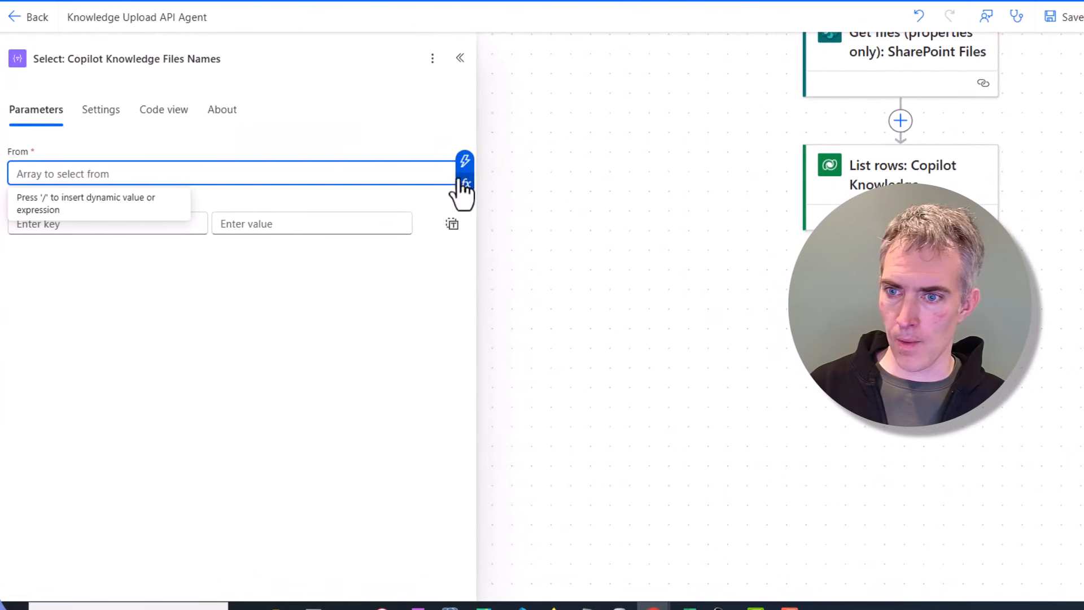
{"action": "left_click", "coordinate": [366, 253]}
{"action": "left_click", "coordinate": [447, 174]}
{"action": "left_click", "coordinate": [462, 186]}
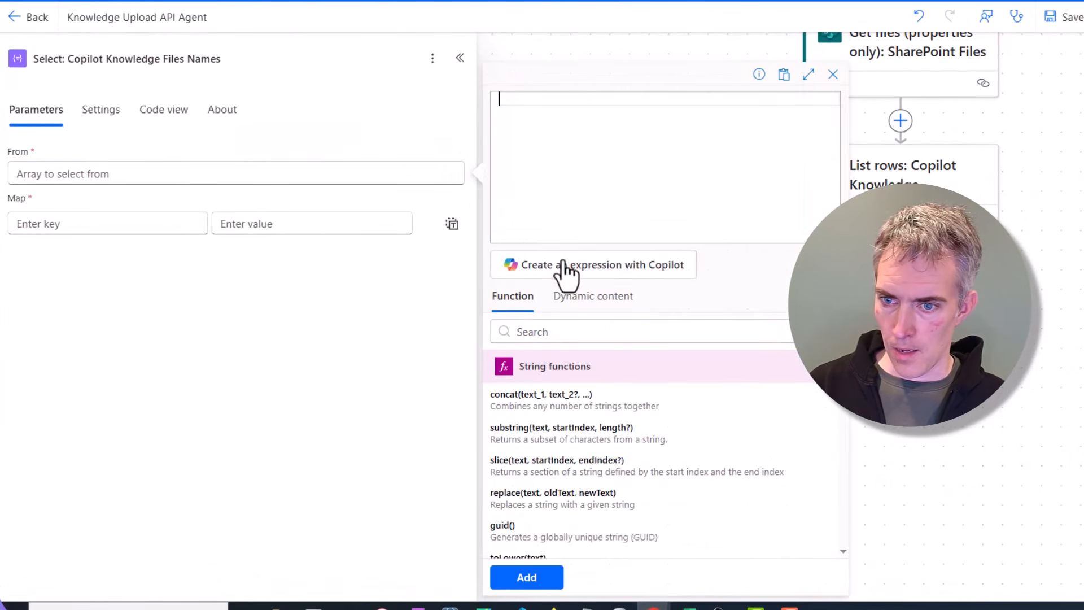
{"action": "left_click", "coordinate": [596, 295]}
{"action": "left_click", "coordinate": [571, 334]}
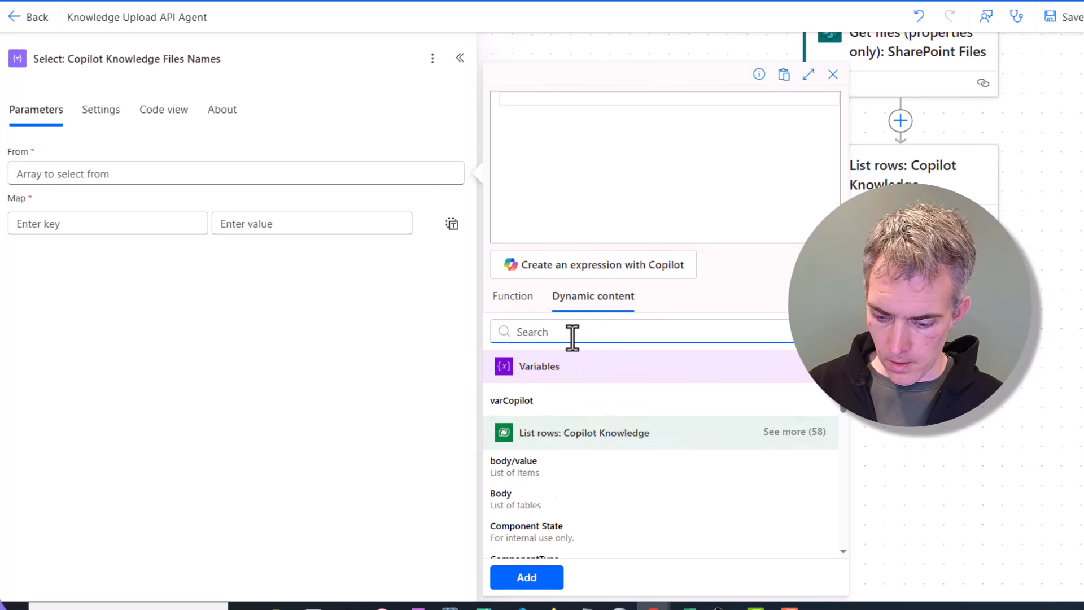
{"action": "type", "text": "body/value"}
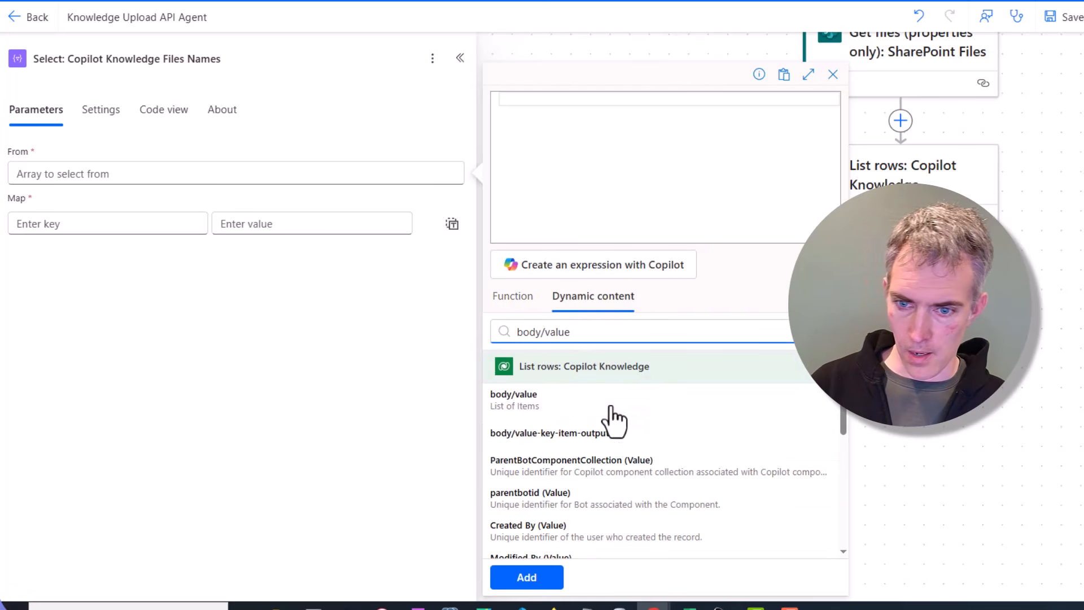
{"action": "left_click", "coordinate": [550, 402]}
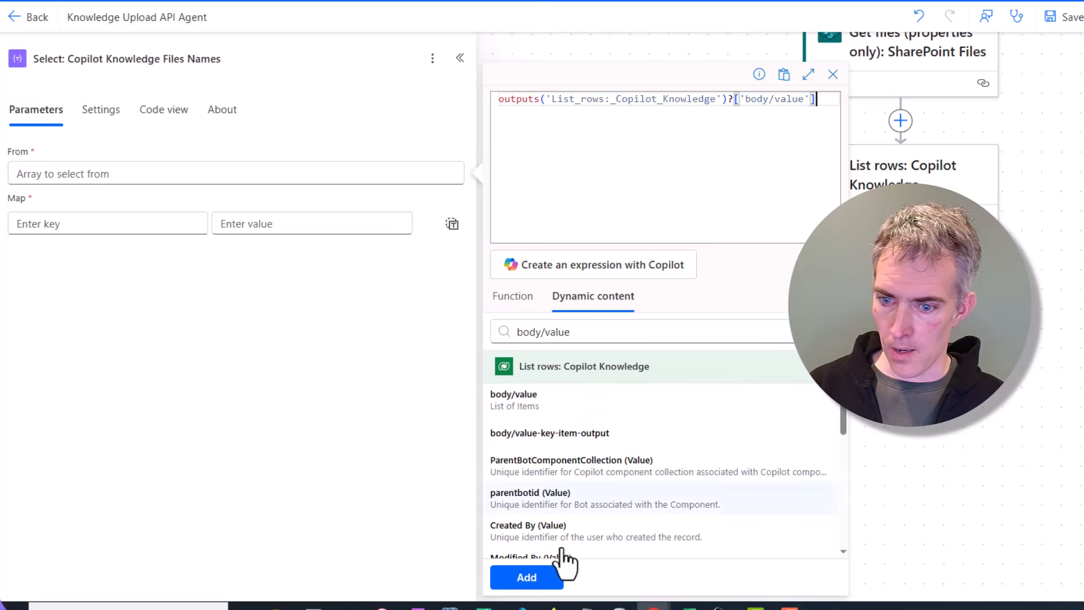
{"action": "left_click", "coordinate": [528, 577]}
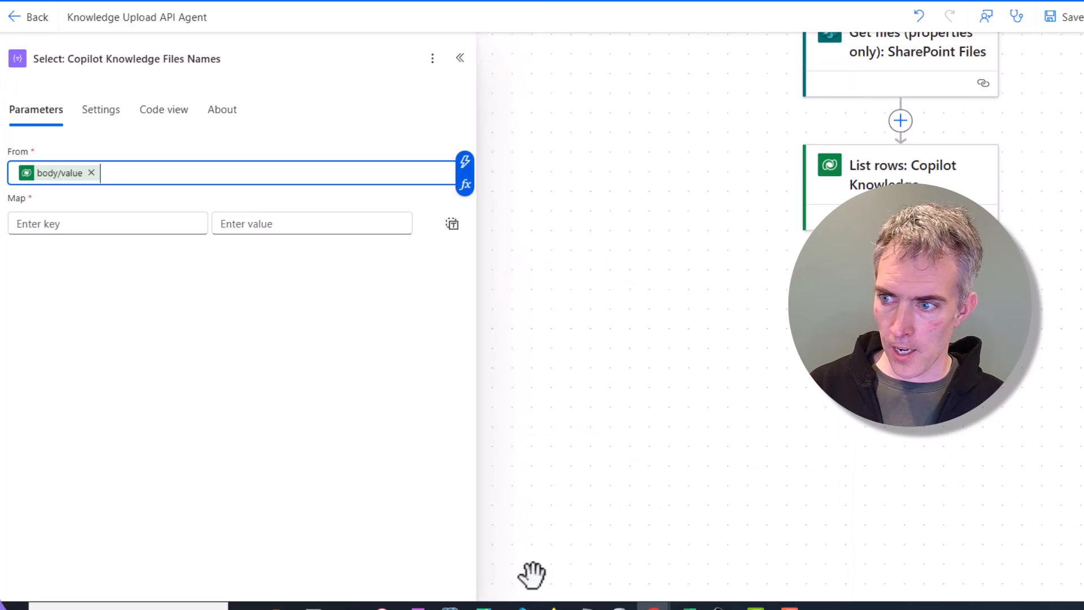
Step: Switch the Select's Map to text mode and map it to the Copilot Knowledge Name value
{"action": "left_click", "coordinate": [452, 225]}
{"action": "left_click", "coordinate": [363, 235]}
{"action": "left_click", "coordinate": [444, 237]}
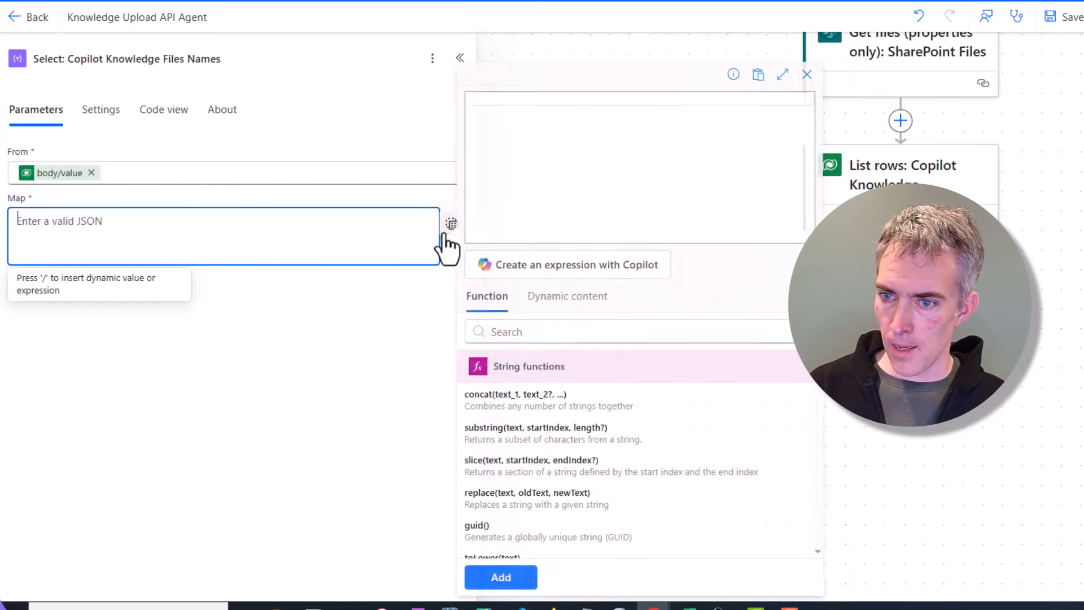
{"action": "left_click", "coordinate": [545, 296]}
{"action": "left_click", "coordinate": [532, 333]}
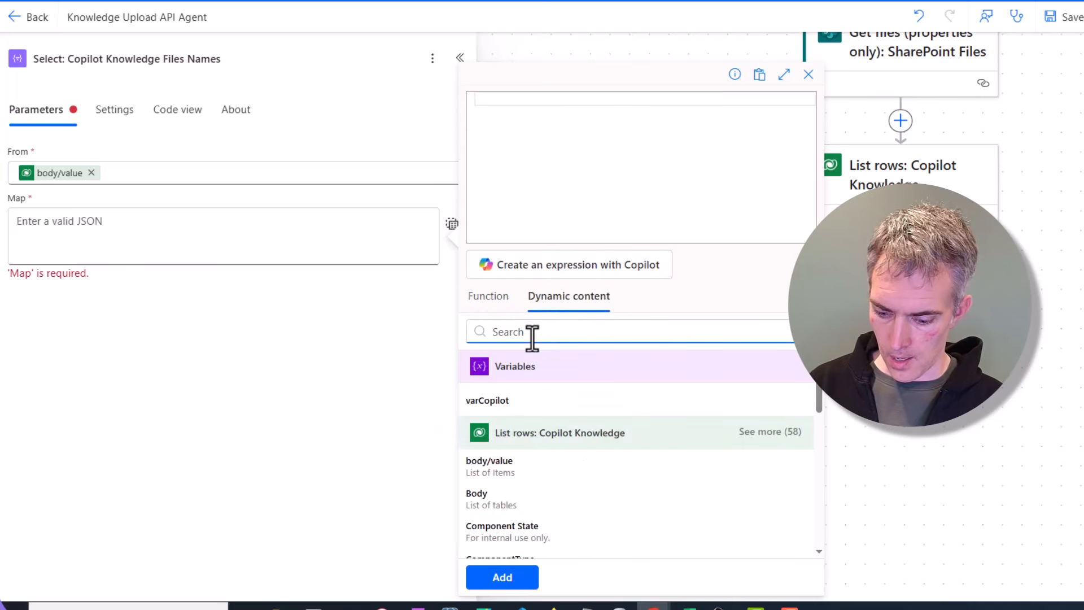
{"action": "type", "text": "name"}
{"action": "left_click", "coordinate": [511, 409]}
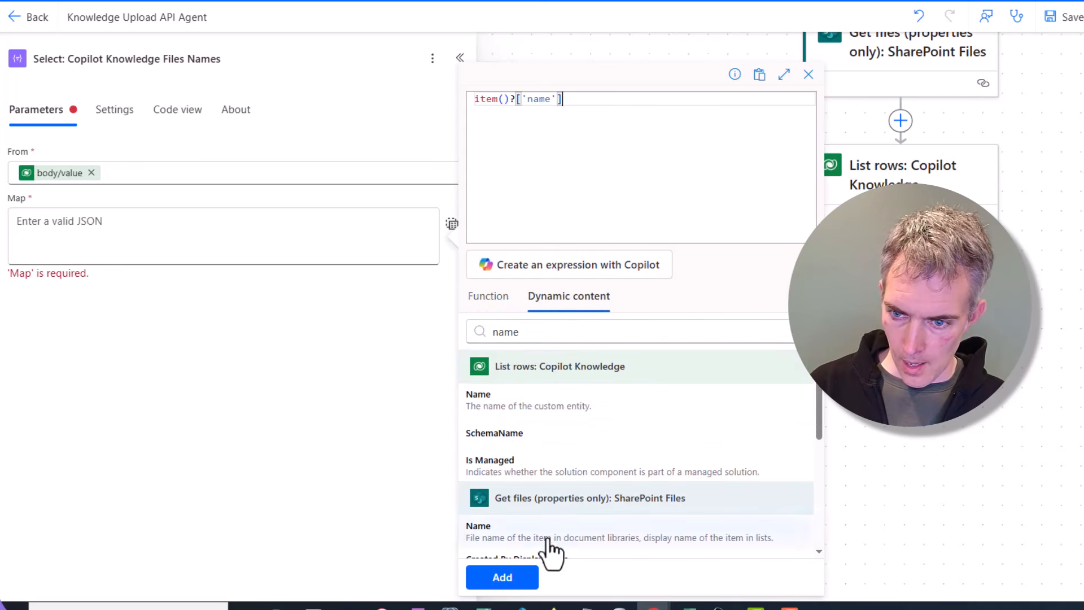
{"action": "left_click", "coordinate": [527, 576]}
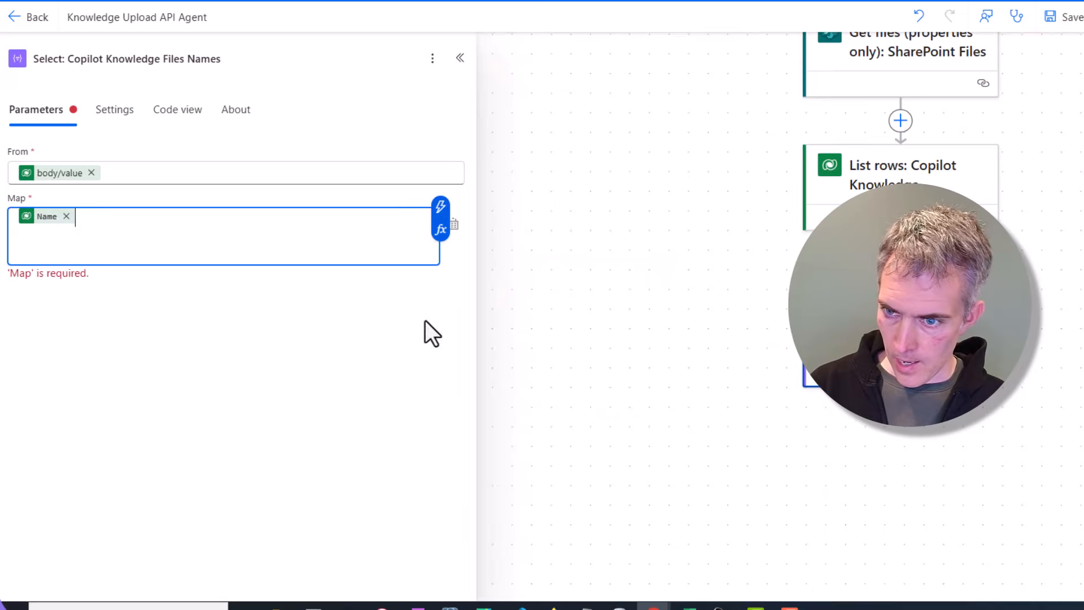
{"action": "left_click", "coordinate": [203, 295]}
{"action": "left_click", "coordinate": [170, 246]}
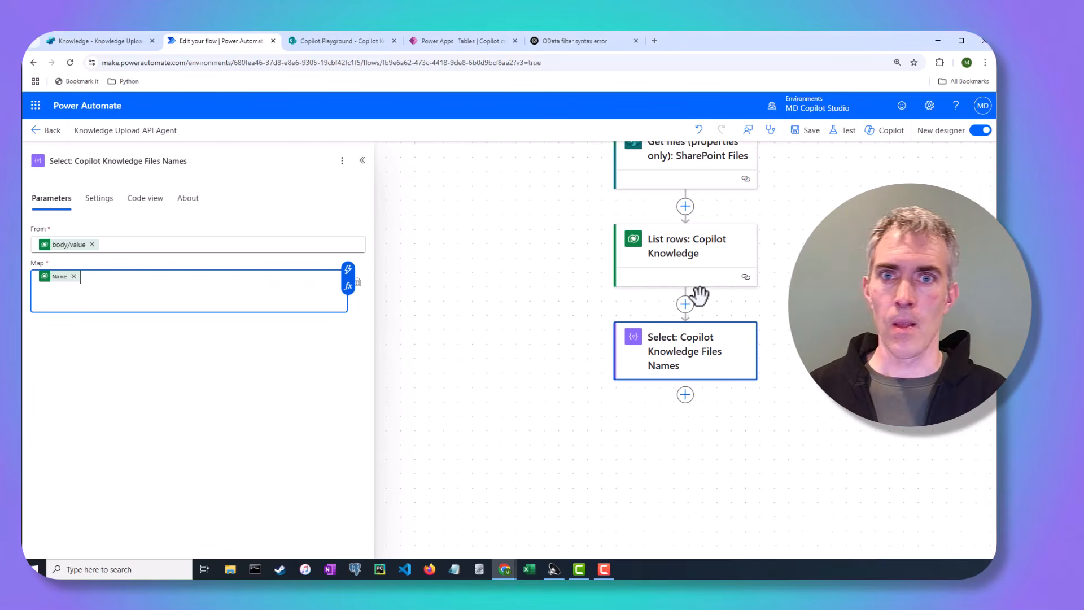
Step: Add a Filter array action named 'New SharePoint Files To Upload' below the Select action
{"action": "left_click", "coordinate": [685, 395]}
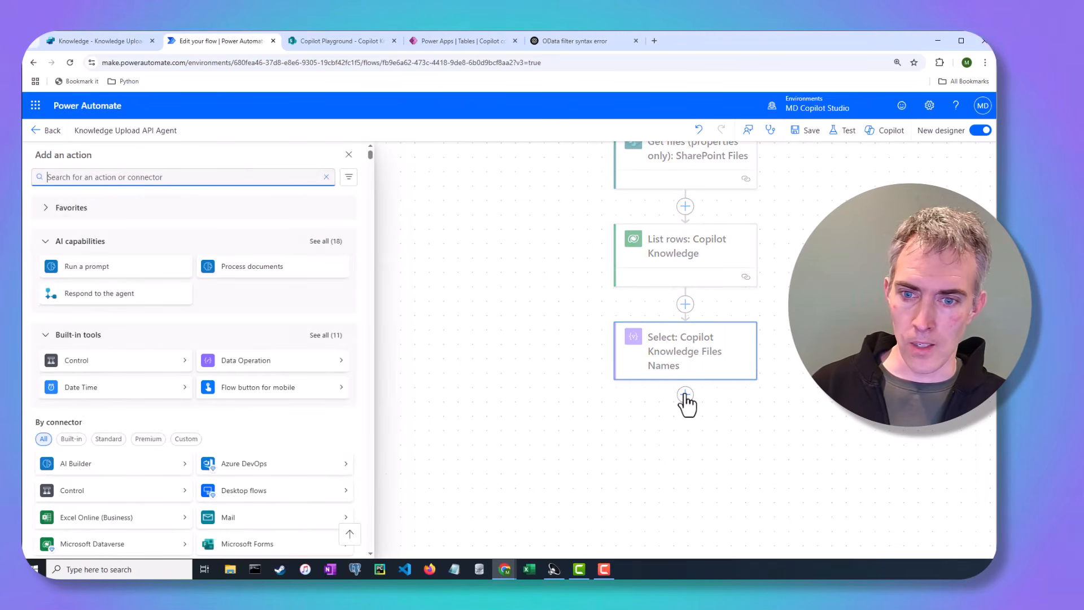
{"action": "type", "text": "filter array"}
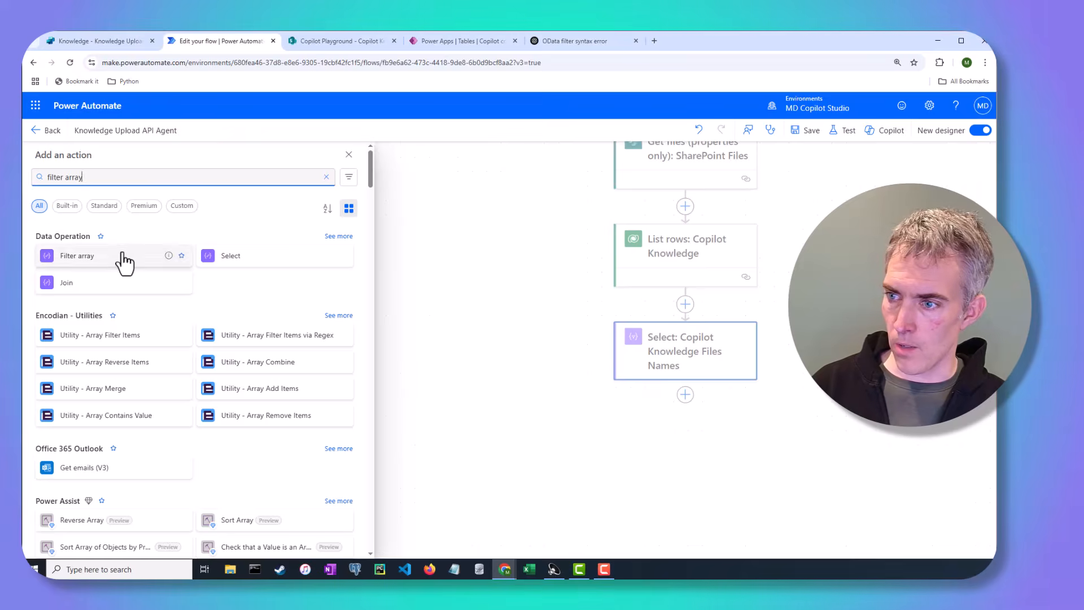
{"action": "left_click", "coordinate": [121, 257]}
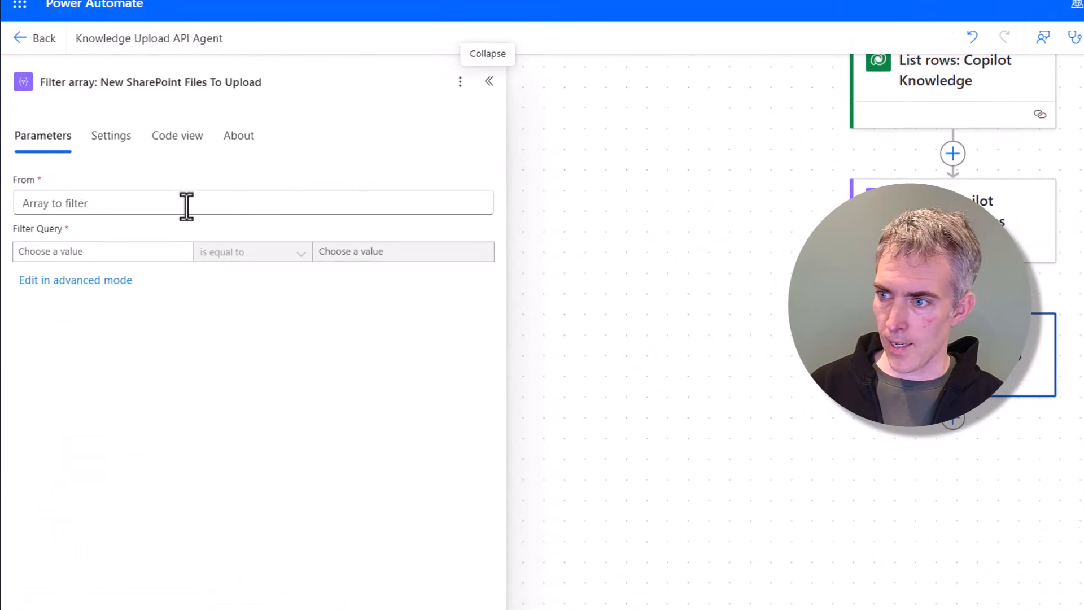
Step: Set the Filter array's From to the SharePoint Get files body/value
{"action": "left_click", "coordinate": [186, 205]}
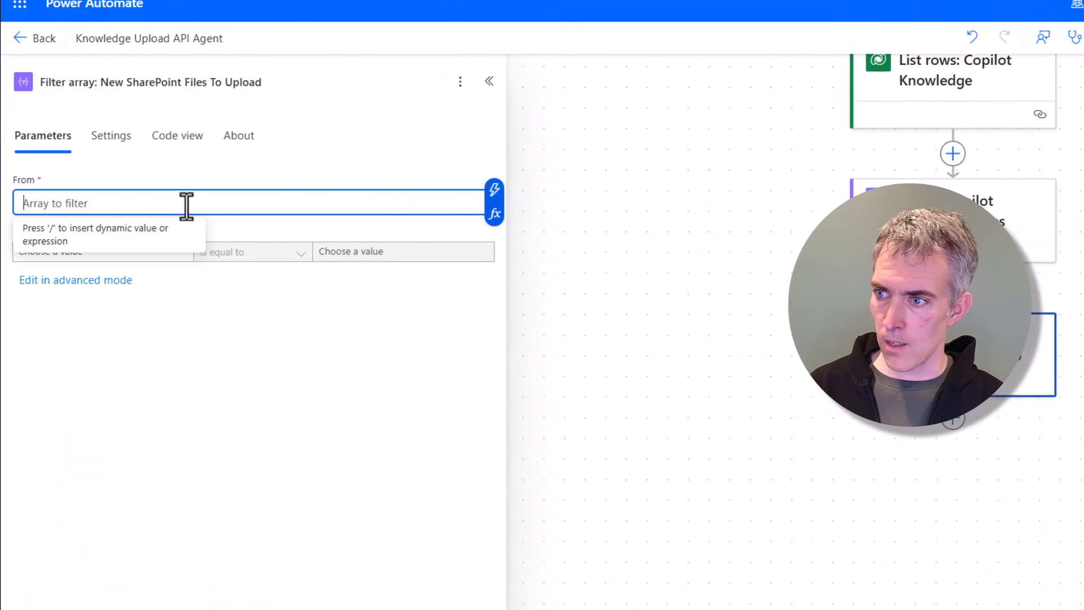
{"action": "left_click", "coordinate": [496, 215]}
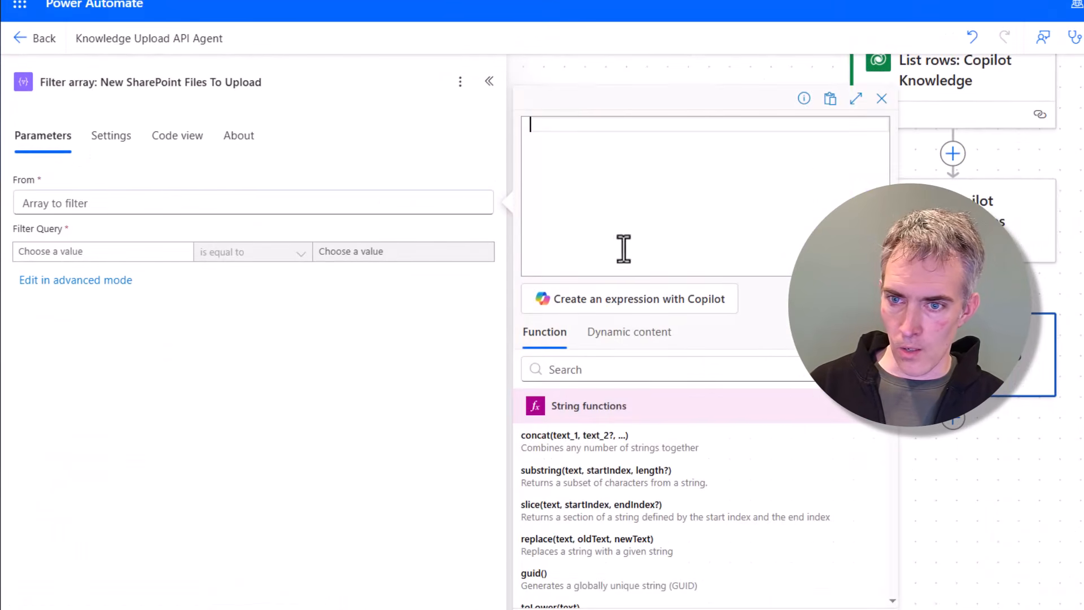
{"action": "left_click", "coordinate": [638, 342]}
{"action": "scroll", "coordinate": [683, 515], "scroll_direction": "down", "scroll_amount": 5}
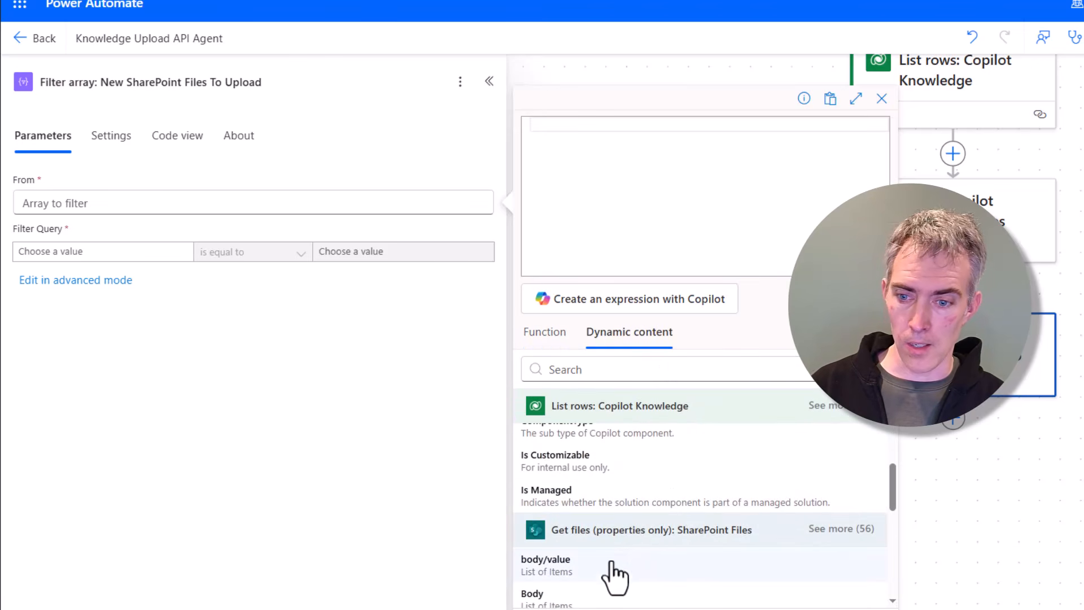
{"action": "left_click", "coordinate": [593, 571]}
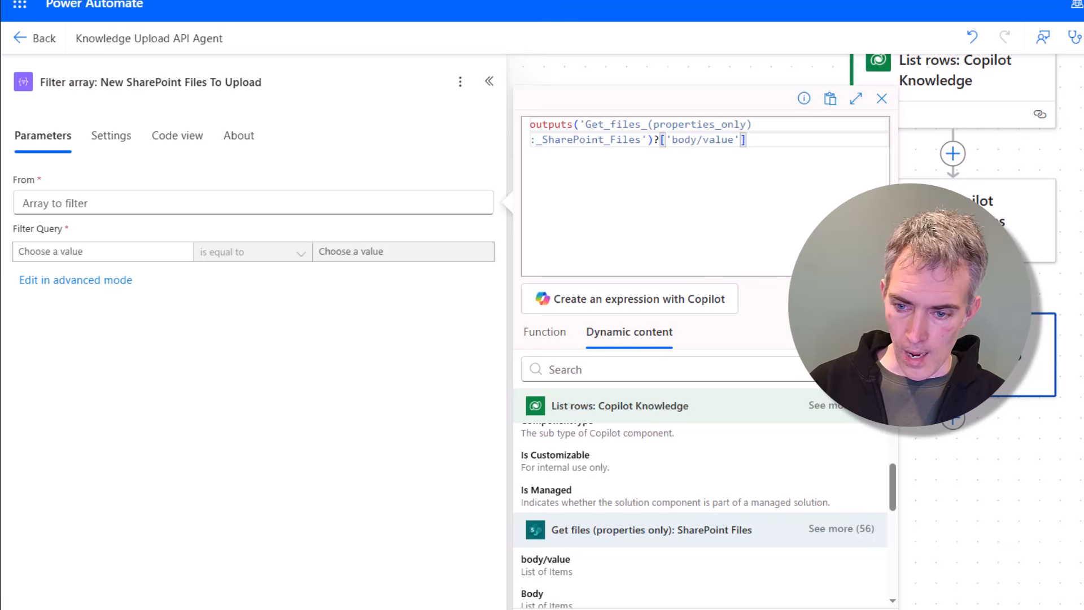
Step: Set the filter condition's left value to the Select action's Output
{"action": "left_click", "coordinate": [102, 252]}
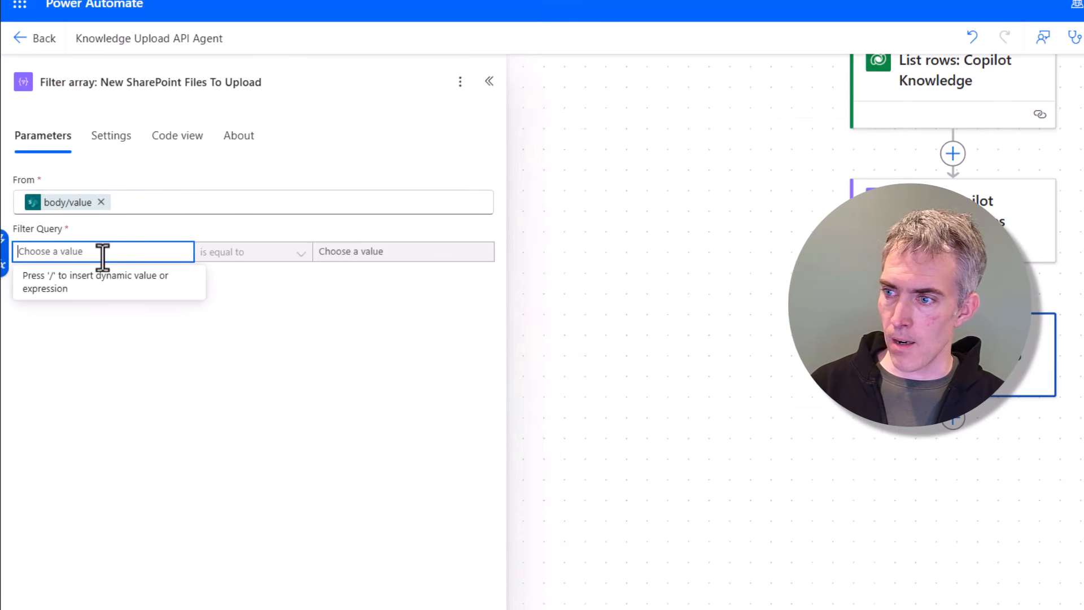
{"action": "left_click", "coordinate": [5, 269]}
{"action": "scroll", "coordinate": [477, 477], "scroll_direction": "down", "scroll_amount": 3}
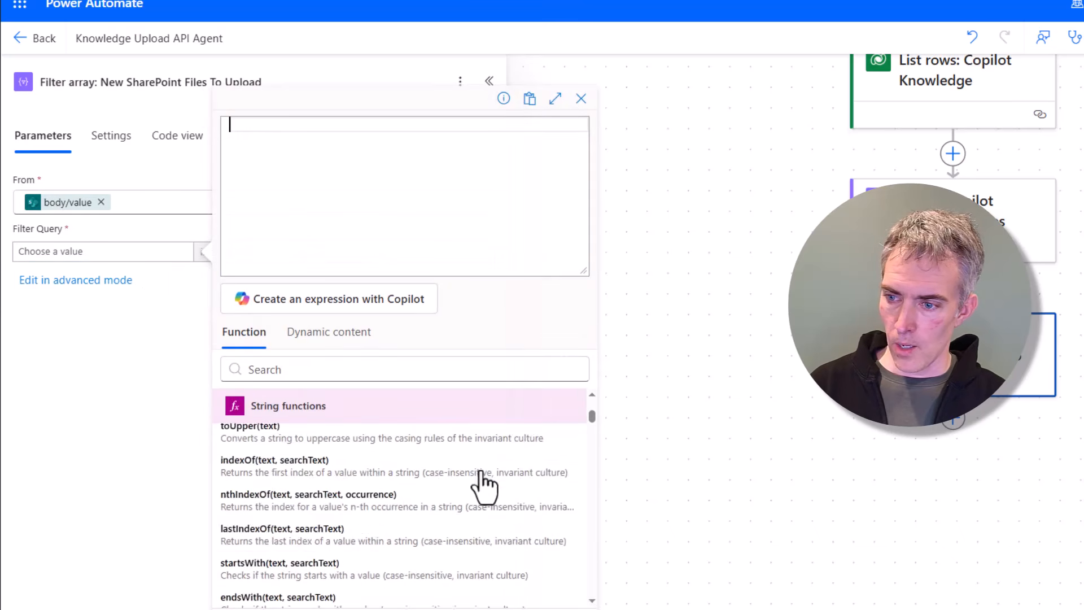
{"action": "scroll", "coordinate": [483, 484], "scroll_direction": "down", "scroll_amount": 3}
{"action": "left_click", "coordinate": [362, 333]}
{"action": "scroll", "coordinate": [346, 451], "scroll_direction": "down", "scroll_amount": 5}
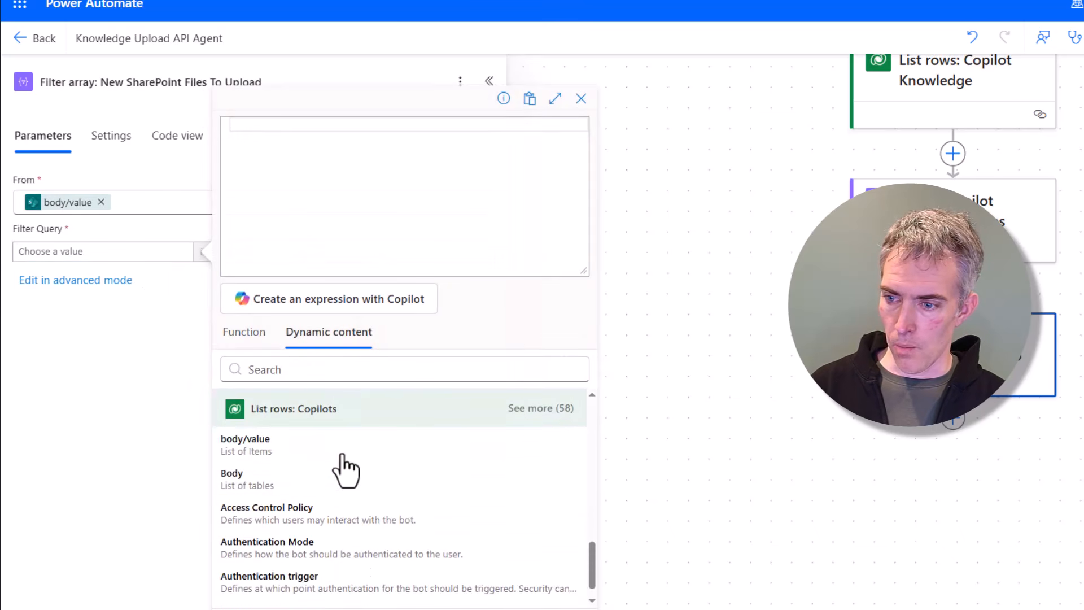
{"action": "scroll", "coordinate": [347, 480], "scroll_direction": "down", "scroll_amount": 1}
{"action": "scroll", "coordinate": [356, 492], "scroll_direction": "up", "scroll_amount": 6}
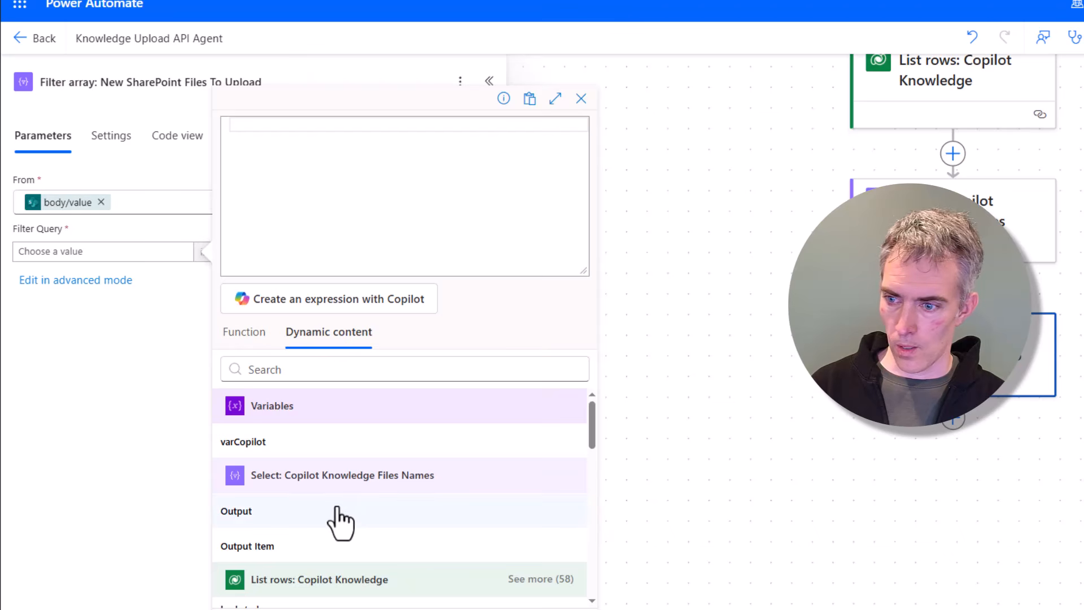
{"action": "left_click", "coordinate": [339, 511]}
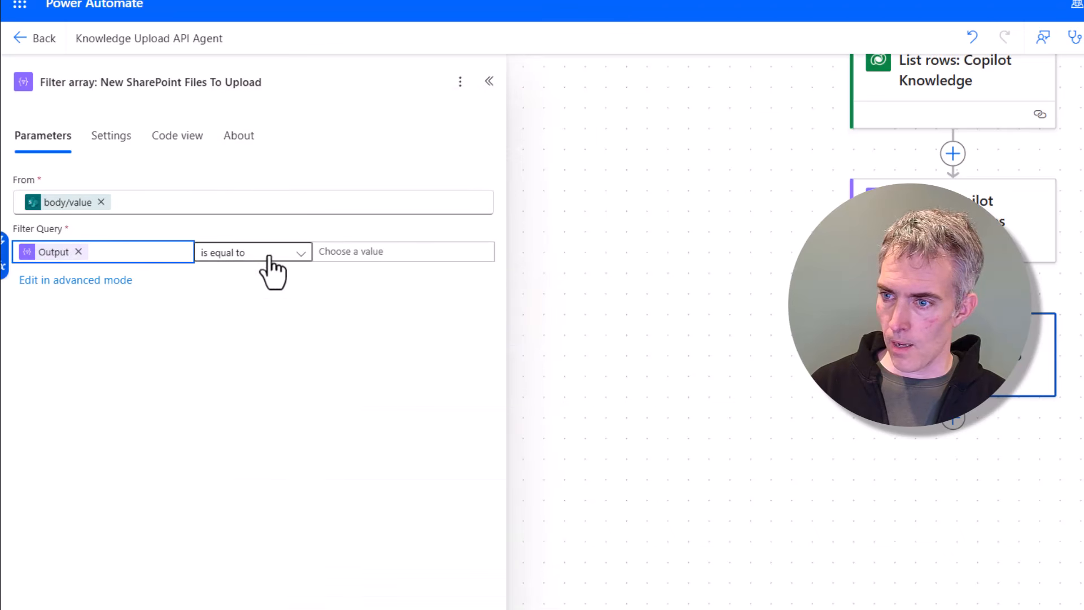
Step: Set the filter condition's operator to 'does not contain'
{"action": "left_click", "coordinate": [269, 259]}
{"action": "left_click", "coordinate": [262, 306]}
{"action": "left_click", "coordinate": [418, 255]}
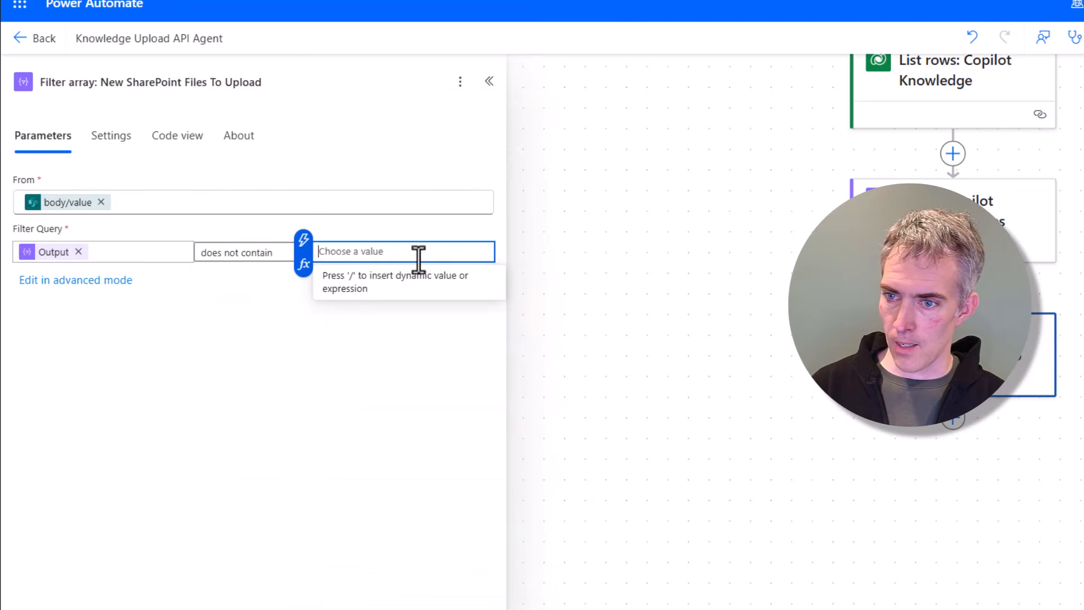
Step: Set the condition's right value to the expression item()?['{FilenameWithExtension}']
{"action": "left_click", "coordinate": [304, 263]}
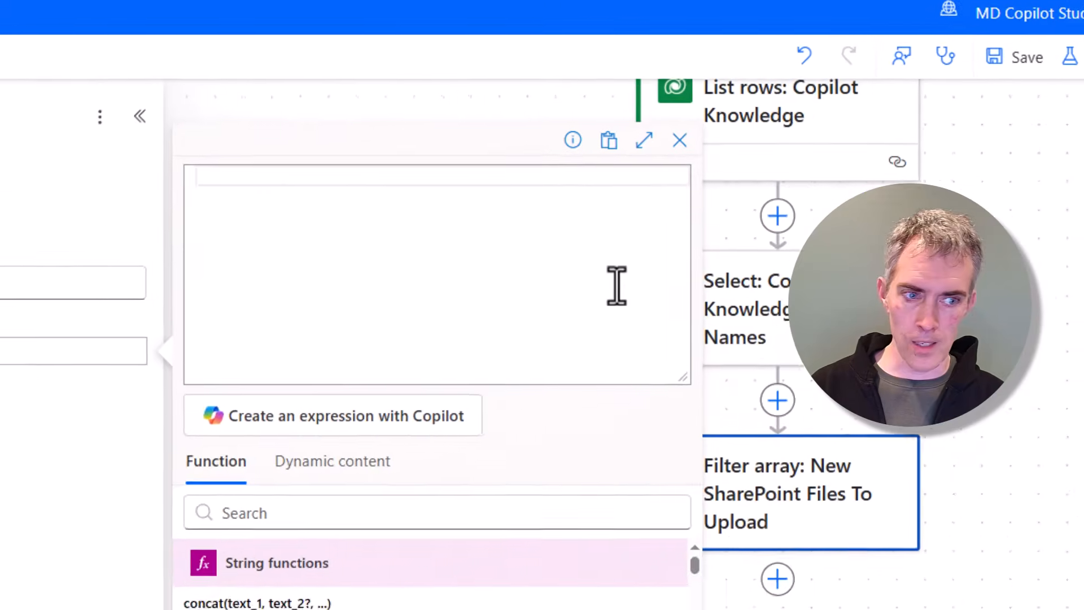
{"action": "type", "text": "item"}
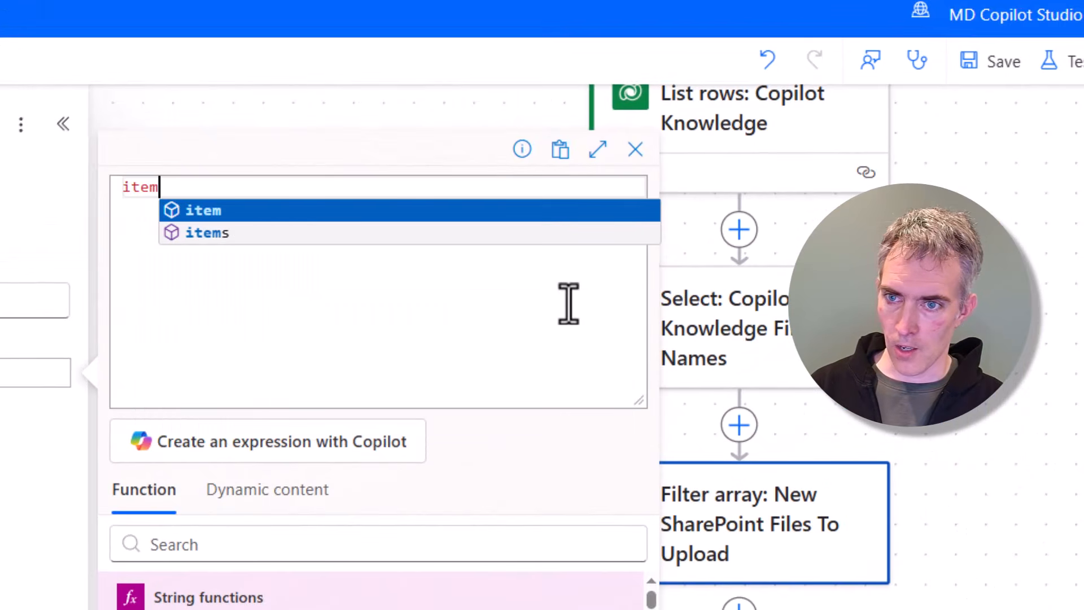
{"action": "key", "text": "Return"}
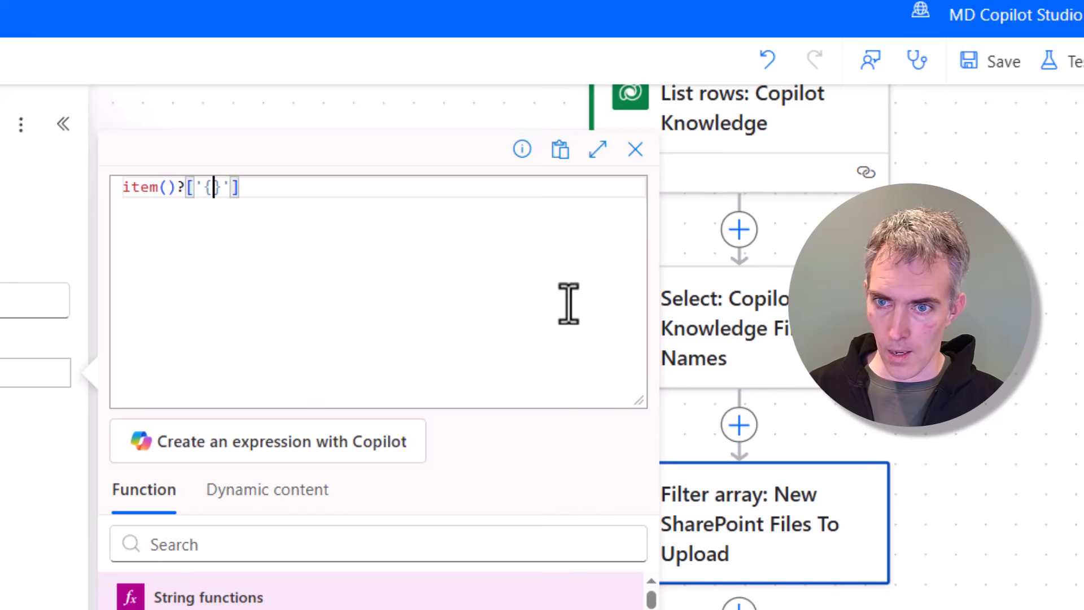
{"action": "type", "text": "?['{Filen"}
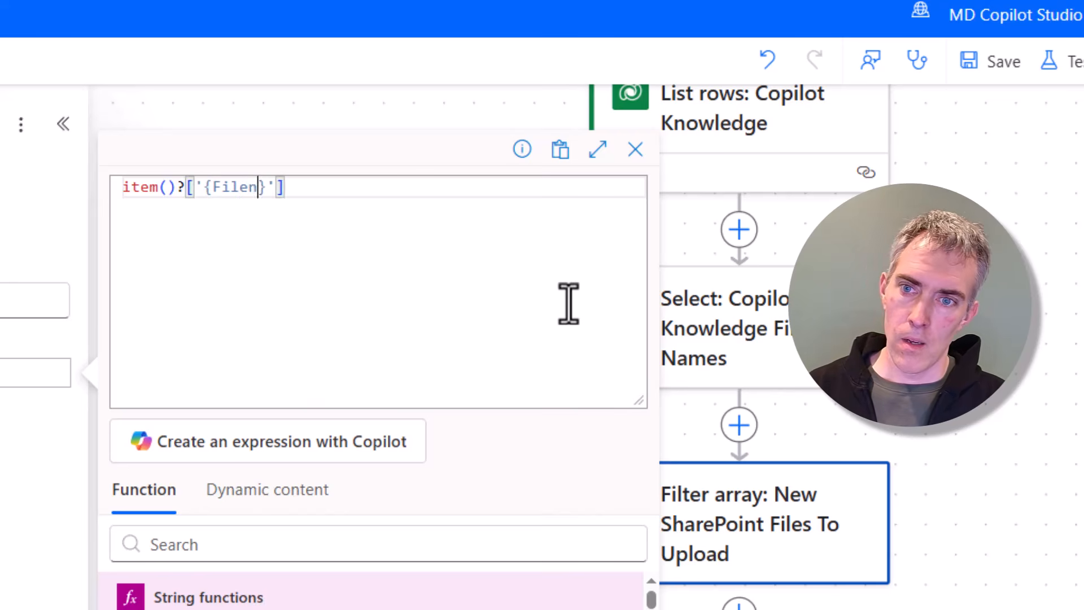
{"action": "type", "text": "ameWithEx"}
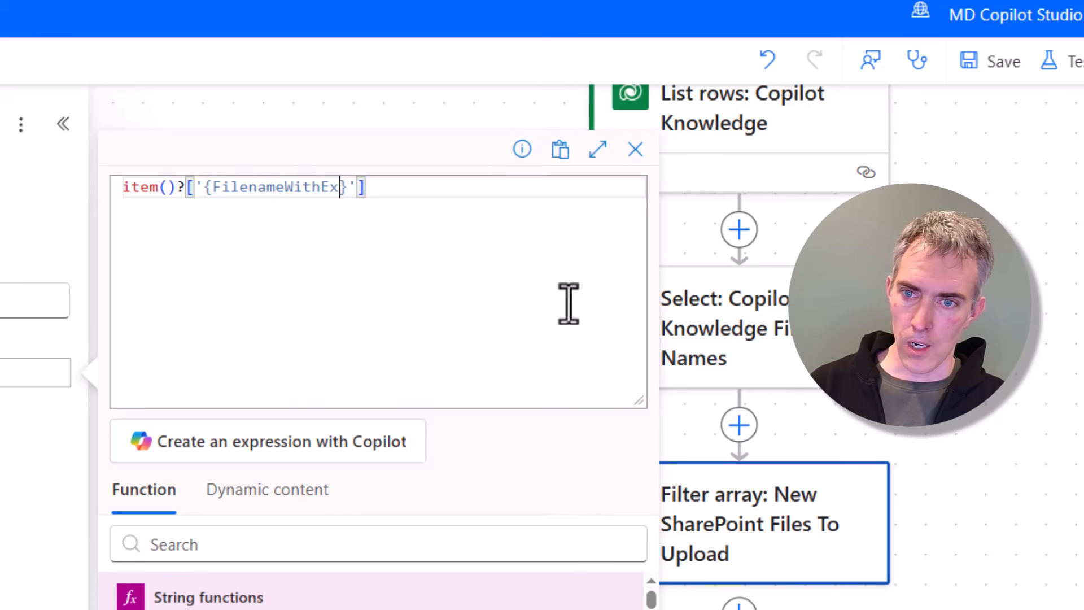
{"action": "type", "text": "tension"}
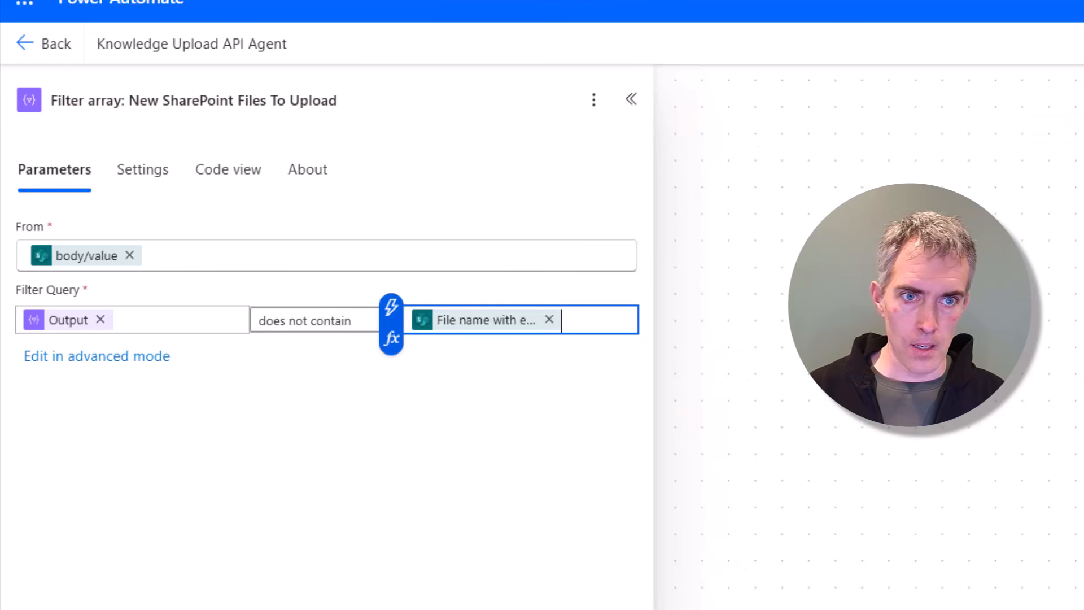
Step: Save the flow and run a manual test of it
{"action": "key", "text": "ctrl+s"}
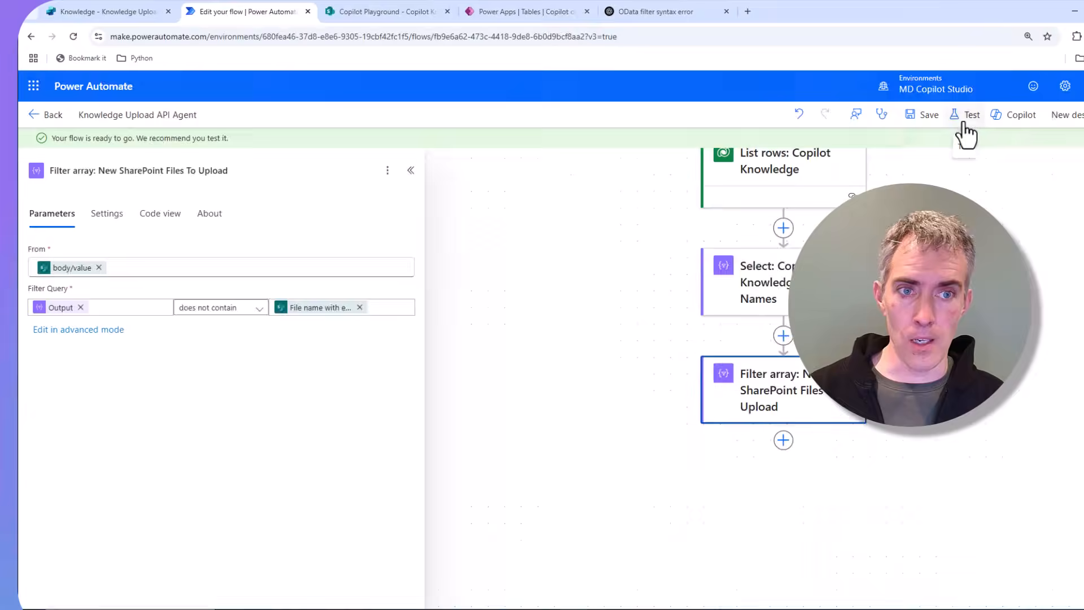
{"action": "left_click", "coordinate": [961, 119]}
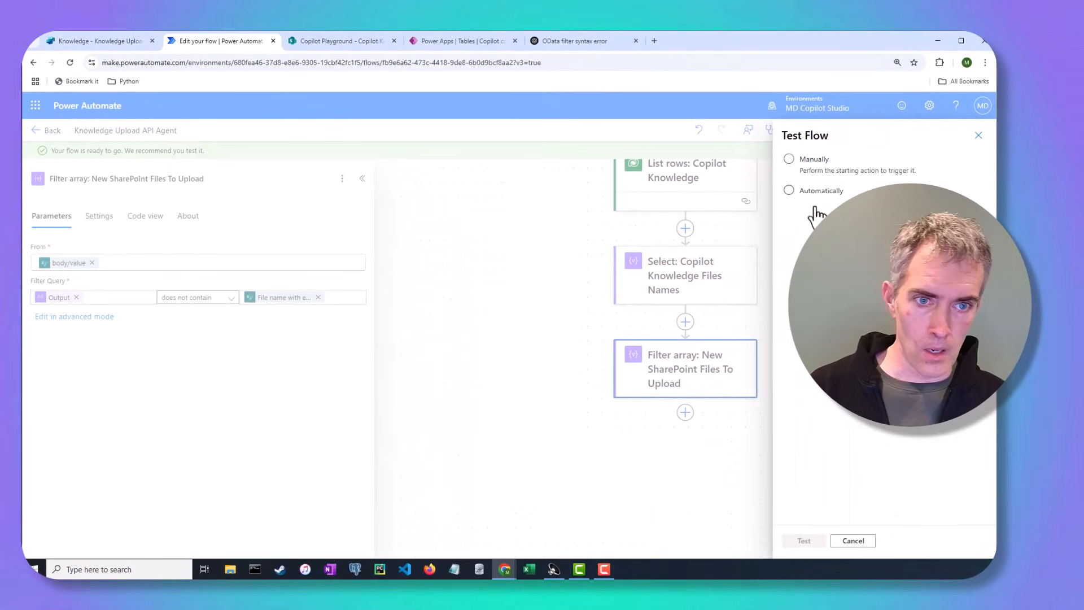
{"action": "left_click", "coordinate": [802, 170]}
{"action": "left_click", "coordinate": [808, 538]}
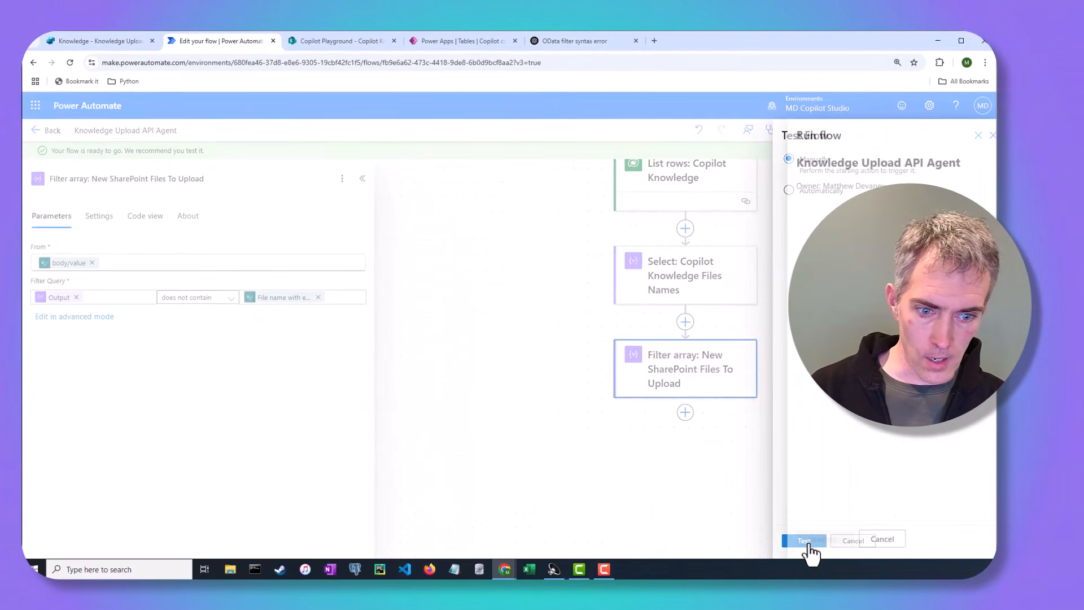
{"action": "left_click", "coordinate": [818, 541]}
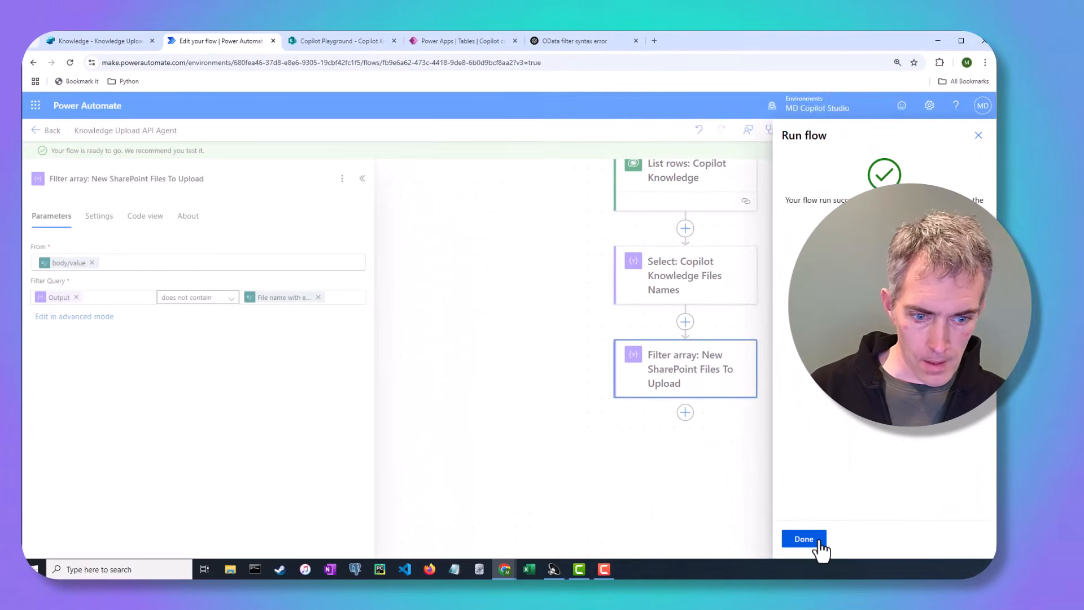
{"action": "left_click", "coordinate": [820, 545]}
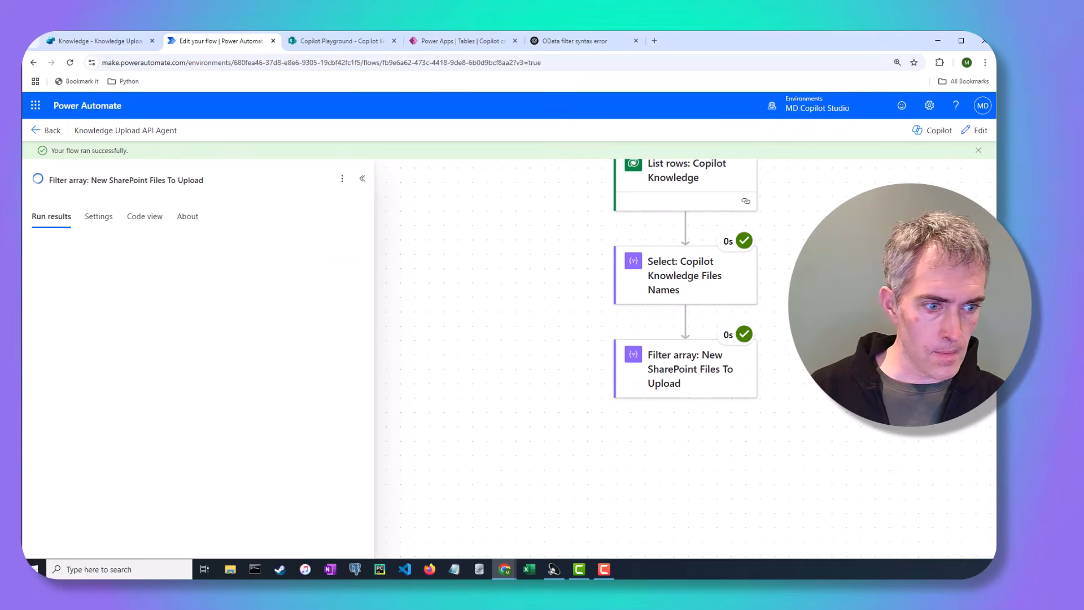
Step: Inspect the raw outputs of the Select: Copilot Knowledge Files Names action from the test run
{"action": "left_click", "coordinate": [685, 273]}
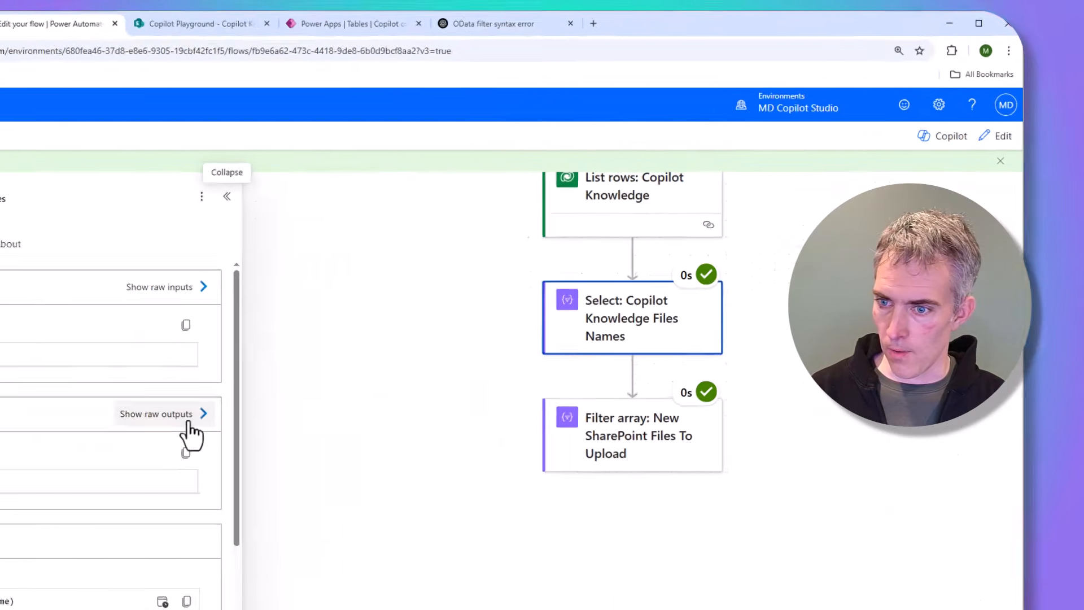
{"action": "left_click", "coordinate": [188, 423]}
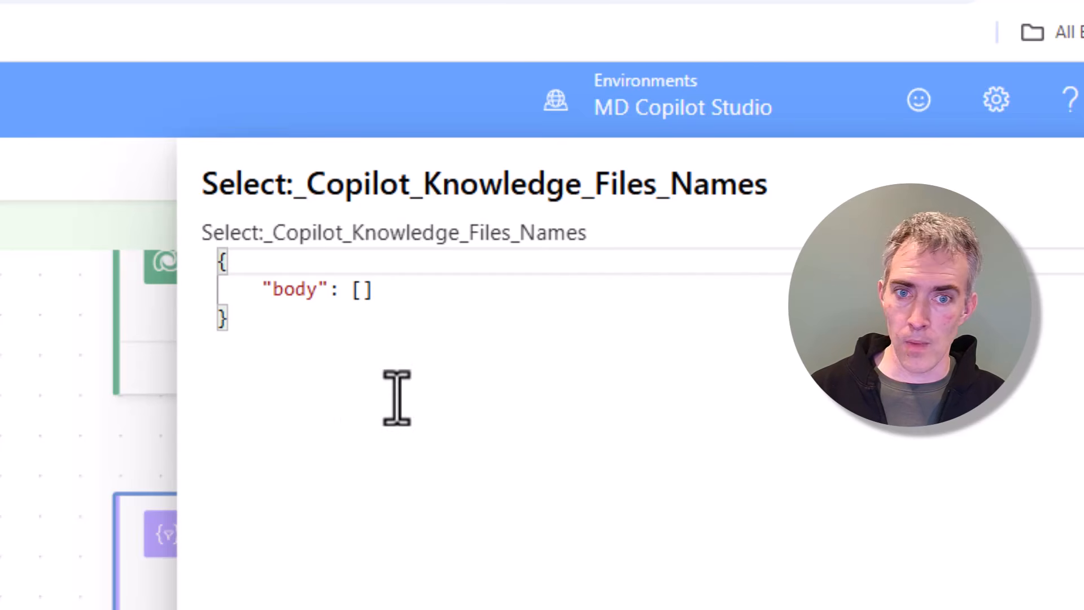
{"action": "left_click_drag", "start_coordinate": [395, 394], "coordinate": [181, 261]}
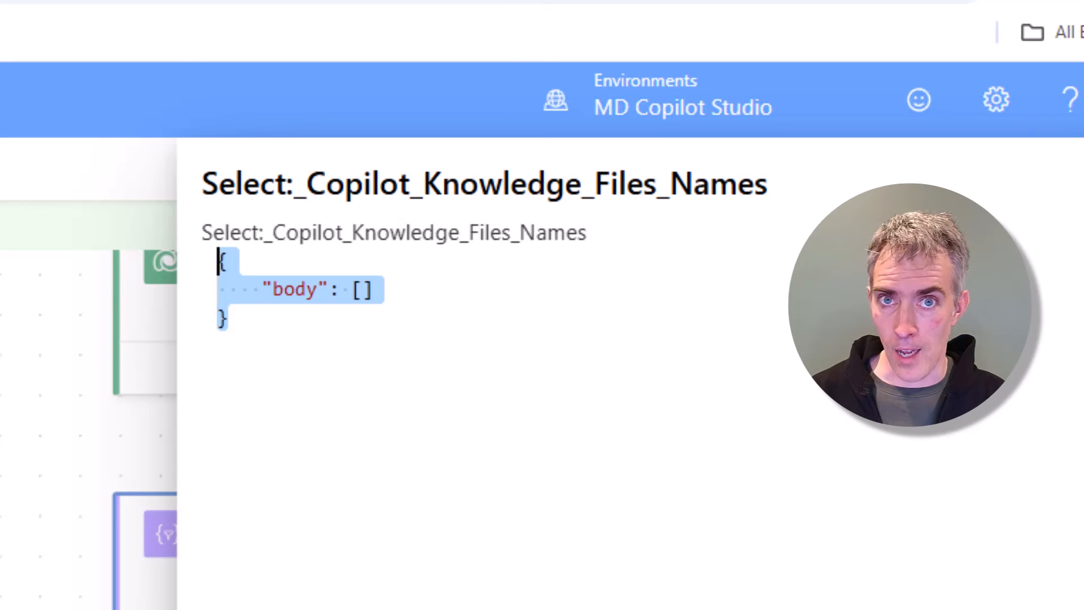
{"action": "left_click", "coordinate": [1067, 172]}
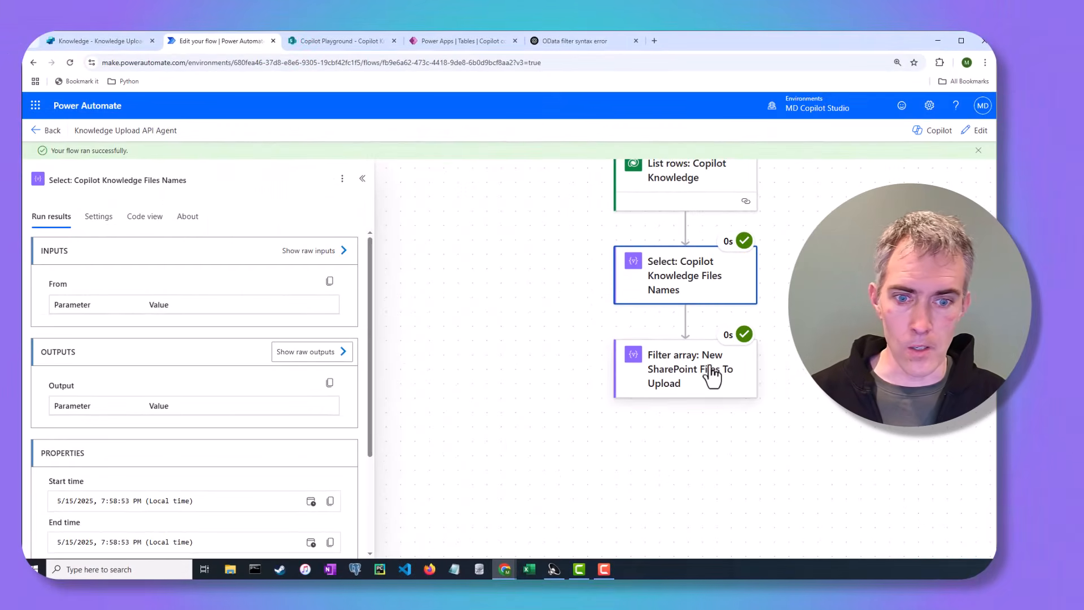
Step: Examine the raw outputs of the Filter array action to check which SharePoint files pass the filter
{"action": "left_click", "coordinate": [713, 377]}
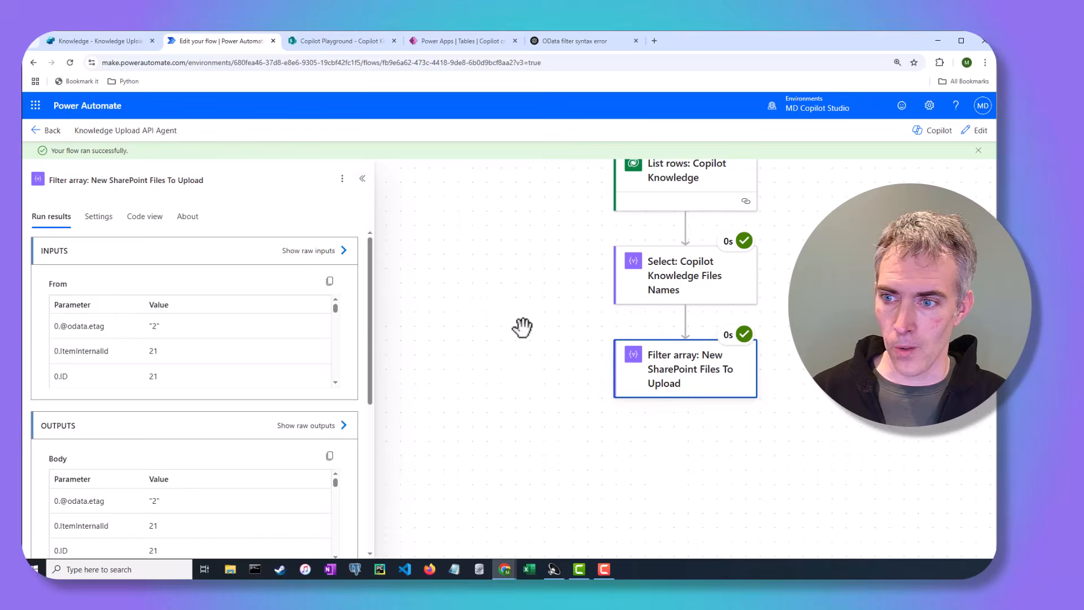
{"action": "left_click", "coordinate": [337, 429]}
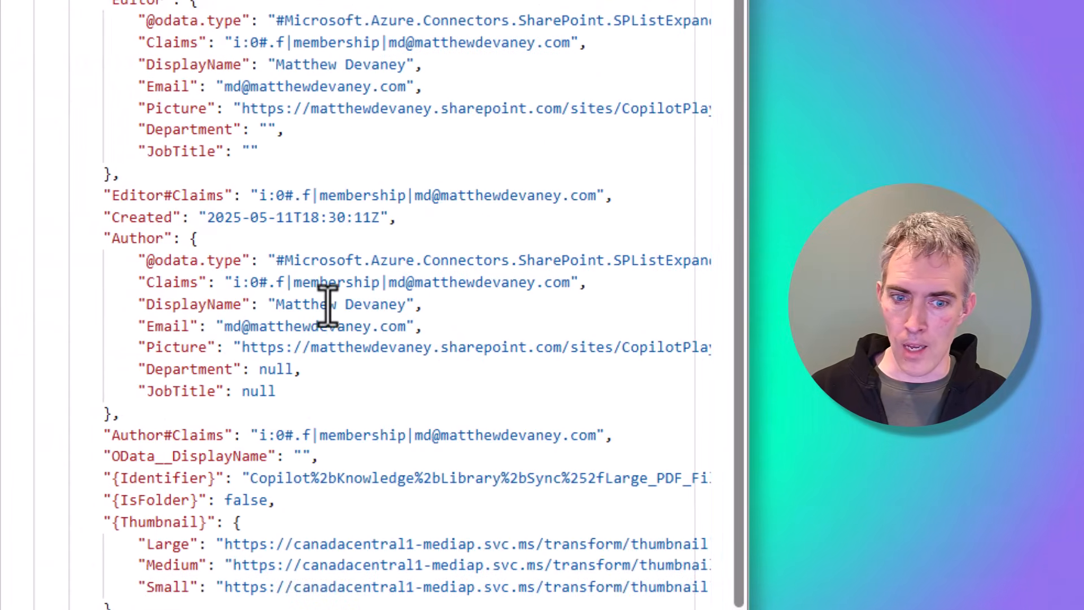
{"action": "scroll", "coordinate": [327, 305], "scroll_direction": "down", "scroll_amount": 4}
{"action": "scroll", "coordinate": [327, 305], "scroll_direction": "up", "scroll_amount": 2}
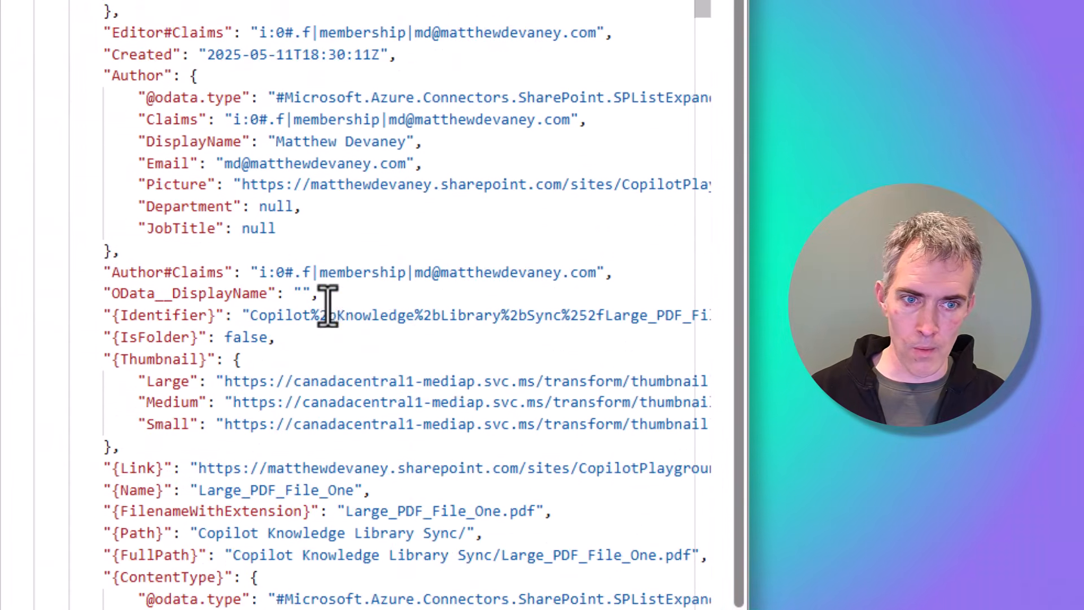
{"action": "scroll", "coordinate": [328, 305], "scroll_direction": "up", "scroll_amount": 1}
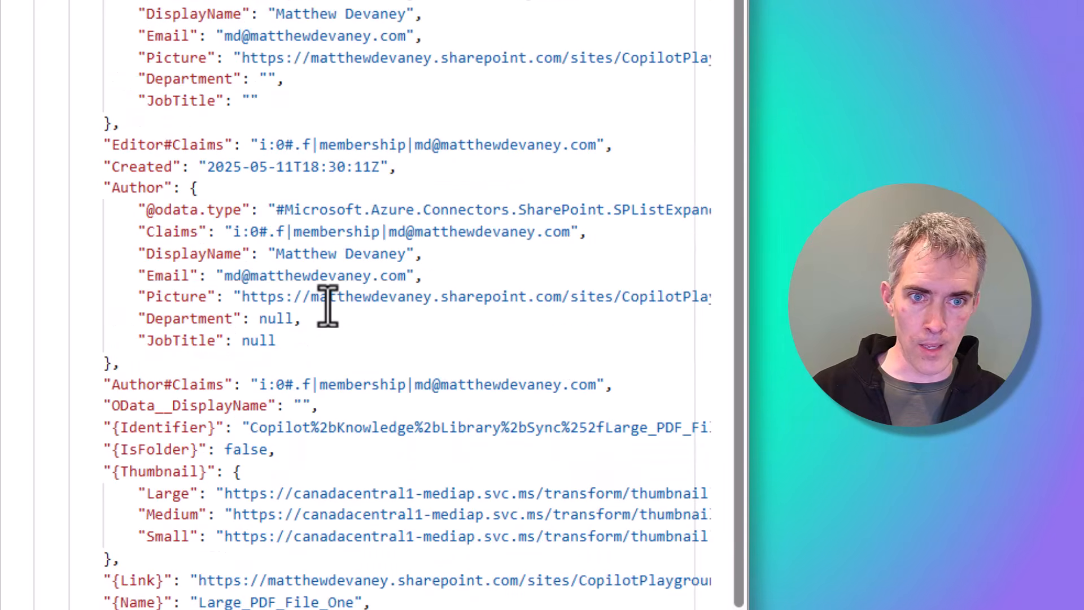
{"action": "scroll", "coordinate": [327, 305], "scroll_direction": "up", "scroll_amount": 1}
{"action": "scroll", "coordinate": [328, 305], "scroll_direction": "down", "scroll_amount": 6}
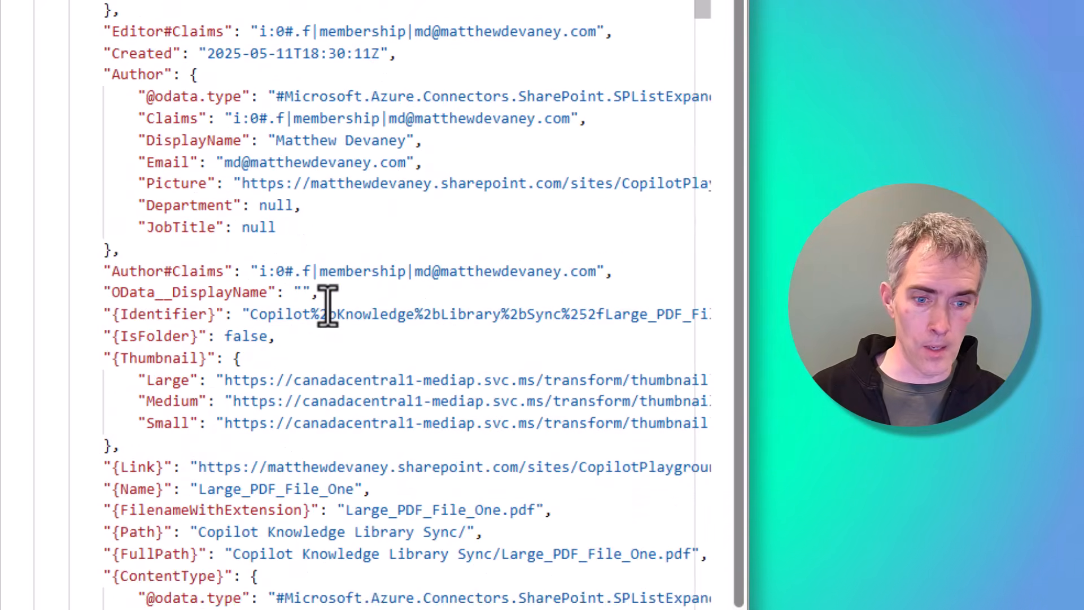
{"action": "left_click_drag", "start_coordinate": [354, 327], "coordinate": [196, 341]}
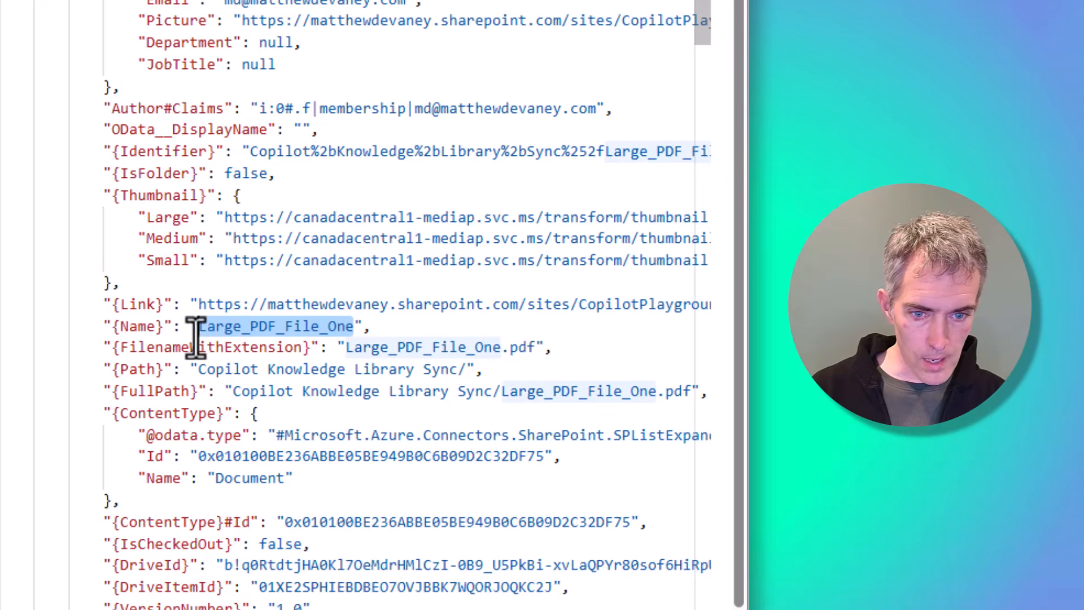
{"action": "scroll", "coordinate": [201, 339], "scroll_direction": "down", "scroll_amount": 12}
{"action": "scroll", "coordinate": [201, 339], "scroll_direction": "down", "scroll_amount": 6}
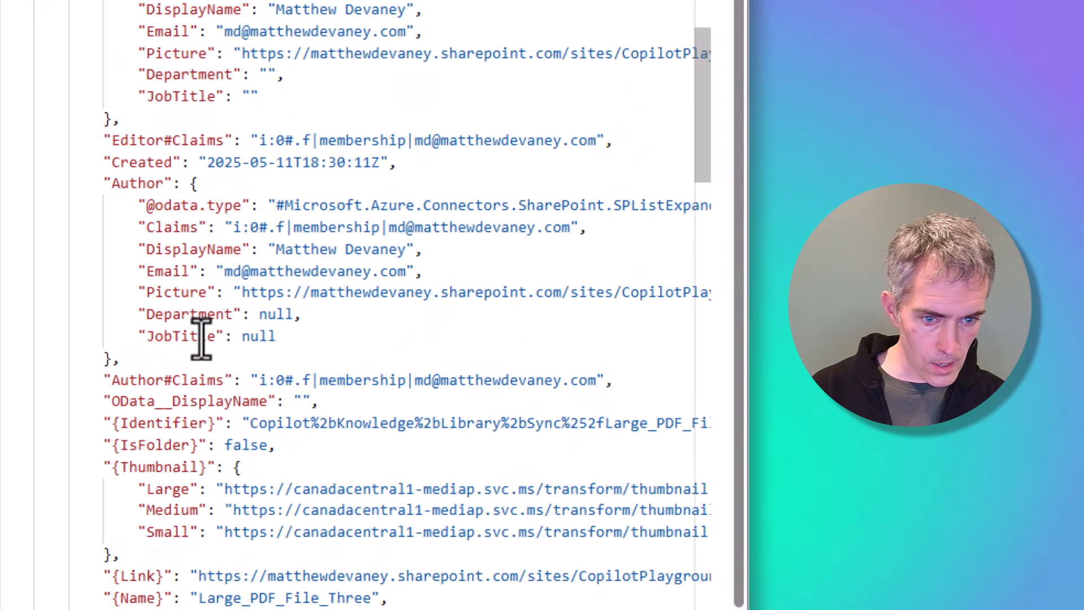
{"action": "left_click_drag", "start_coordinate": [560, 456], "coordinate": [347, 456]}
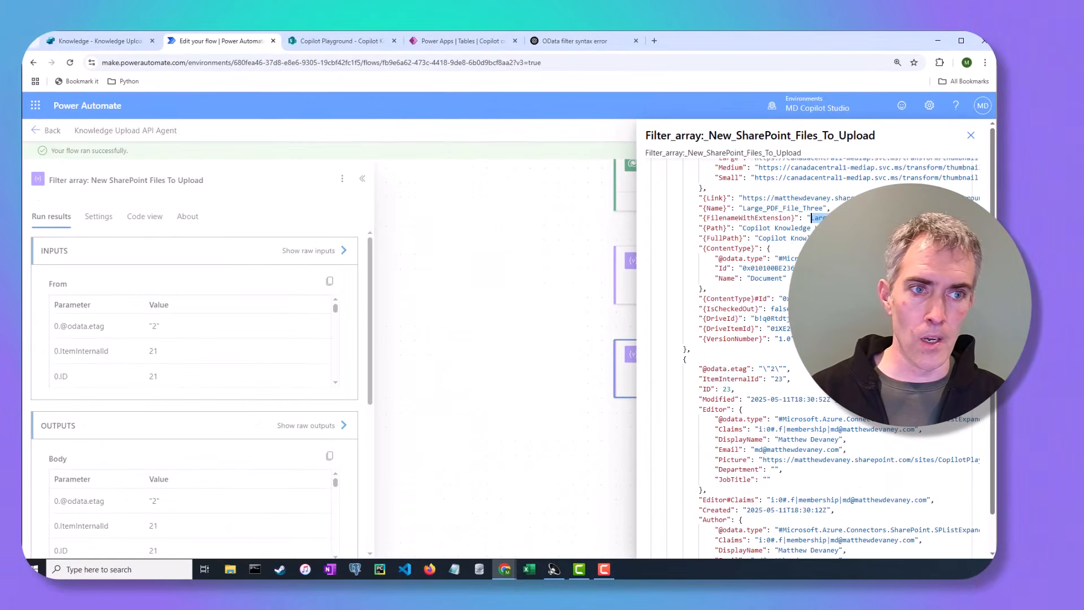
{"action": "left_click", "coordinate": [926, 199]}
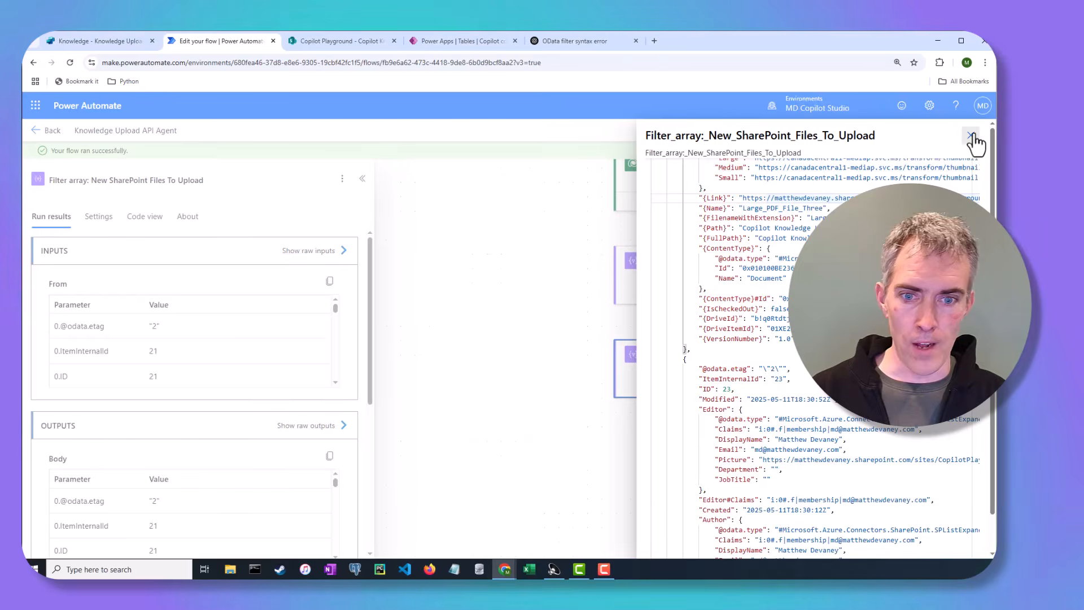
{"action": "left_click", "coordinate": [972, 136]}
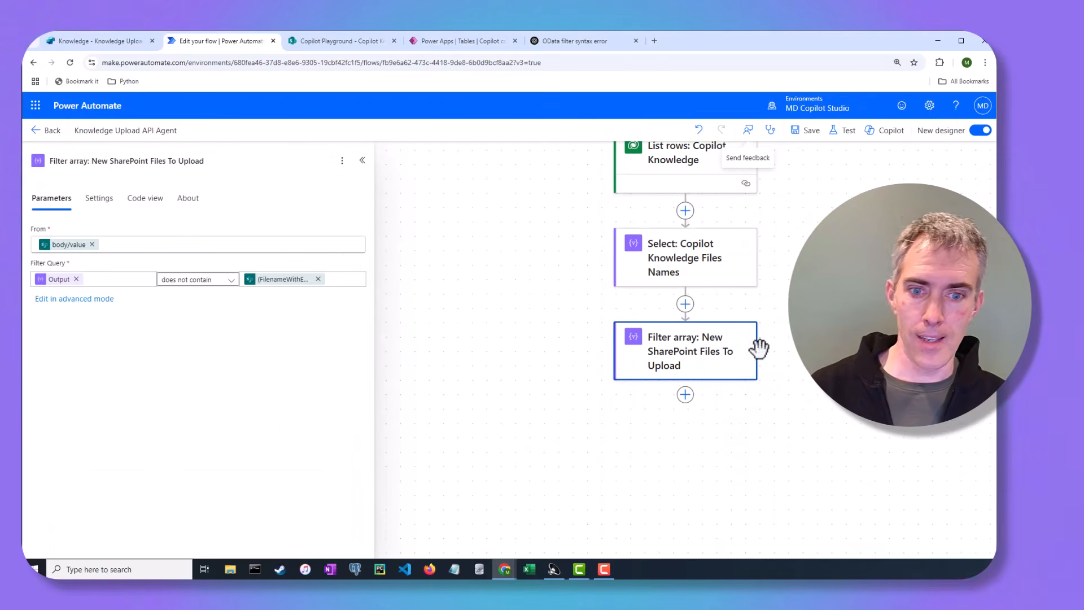
Step: Add an Apply to each loop below the Filter array, looping over the Filter array's Body
{"action": "left_click", "coordinate": [685, 396]}
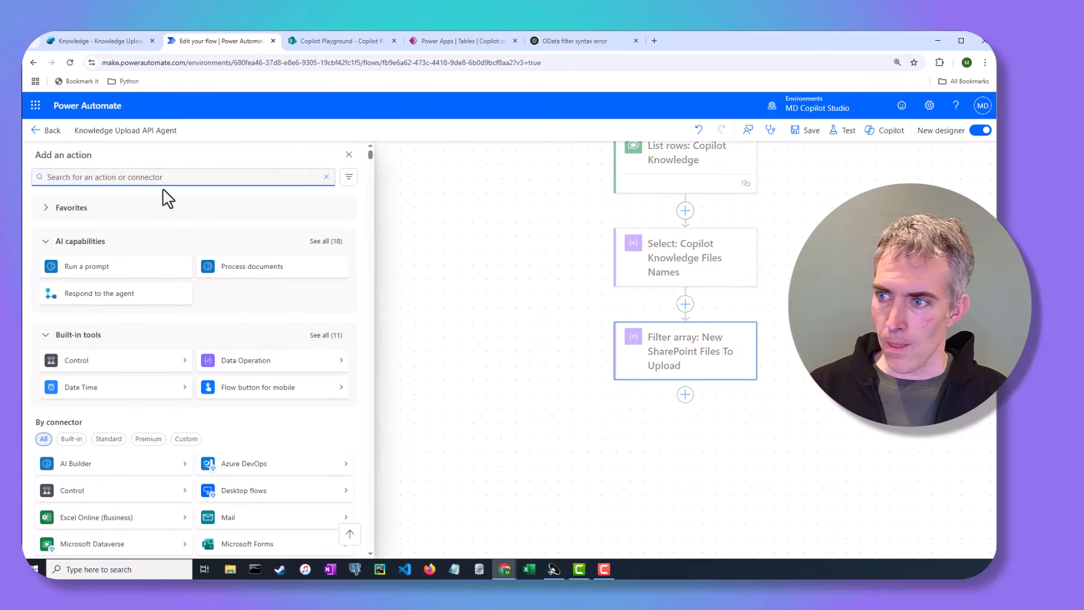
{"action": "type", "text": "apply"}
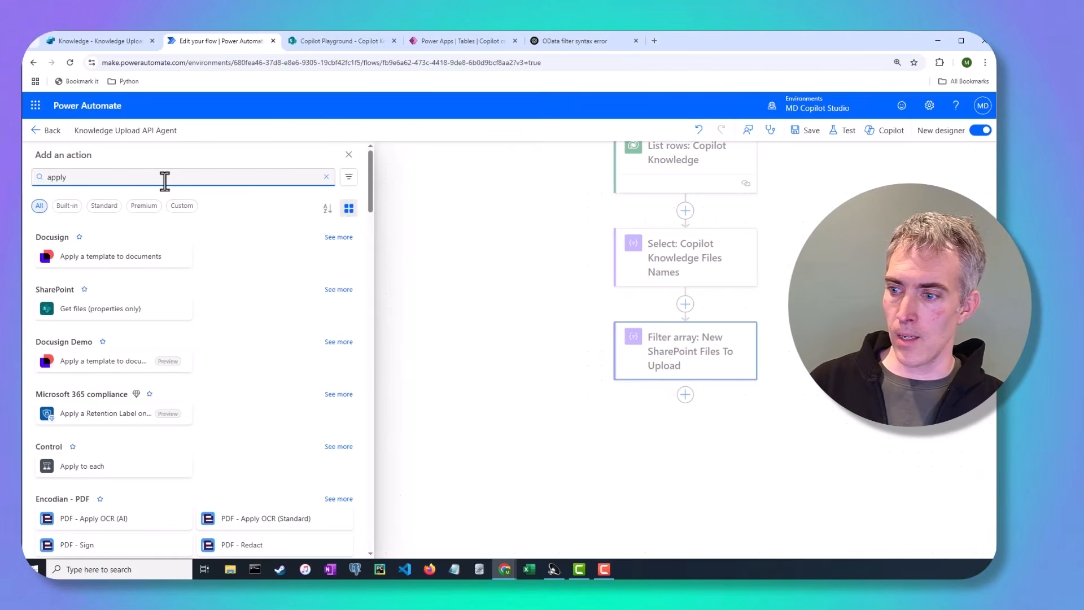
{"action": "left_click", "coordinate": [140, 465]}
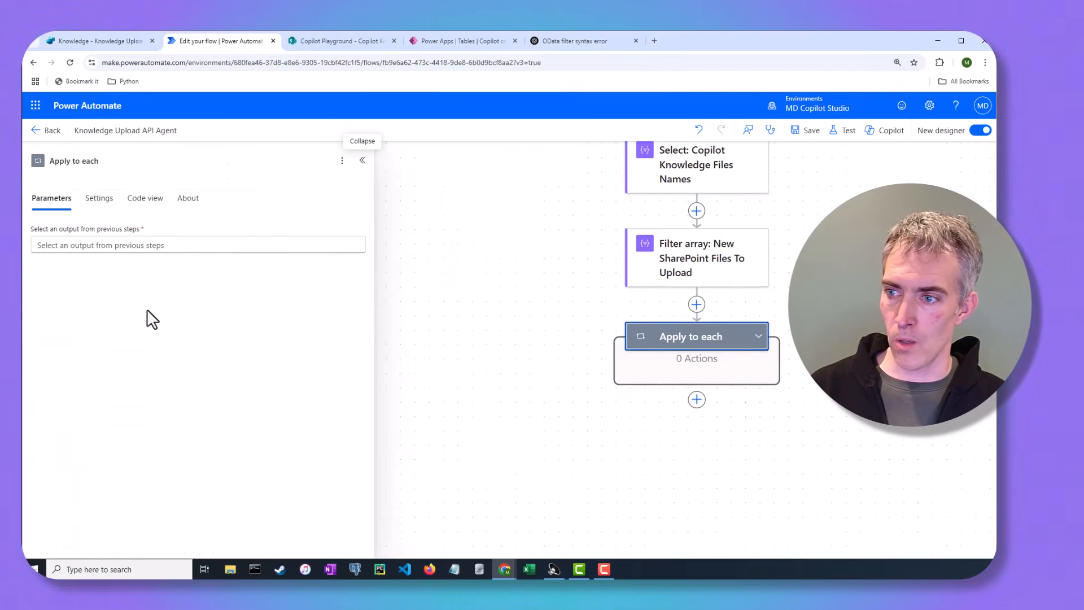
{"action": "left_click", "coordinate": [133, 245]}
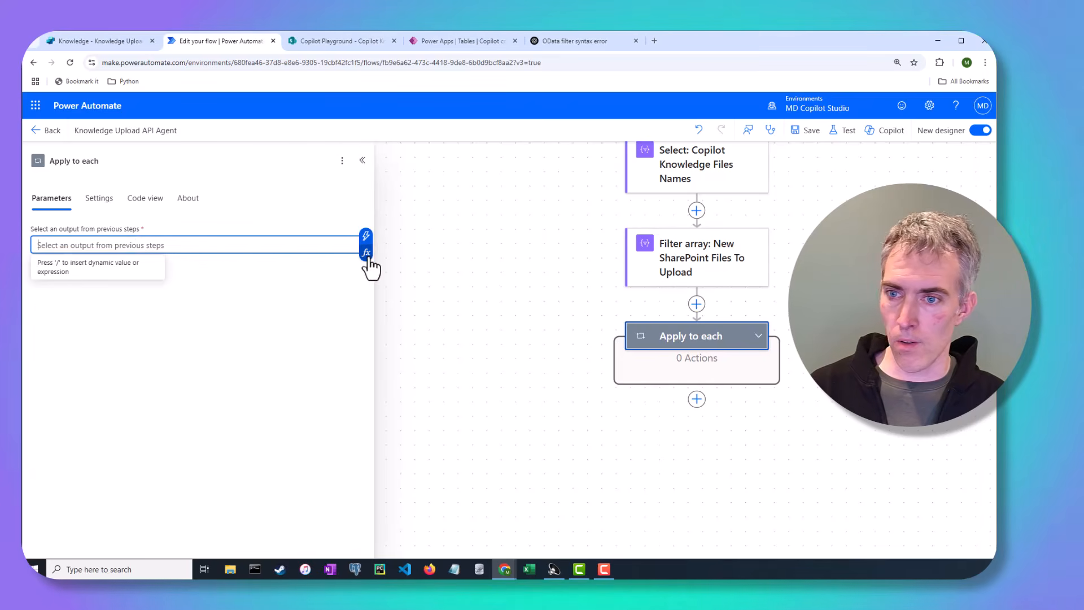
{"action": "left_click", "coordinate": [366, 252]}
{"action": "left_click", "coordinate": [441, 337]}
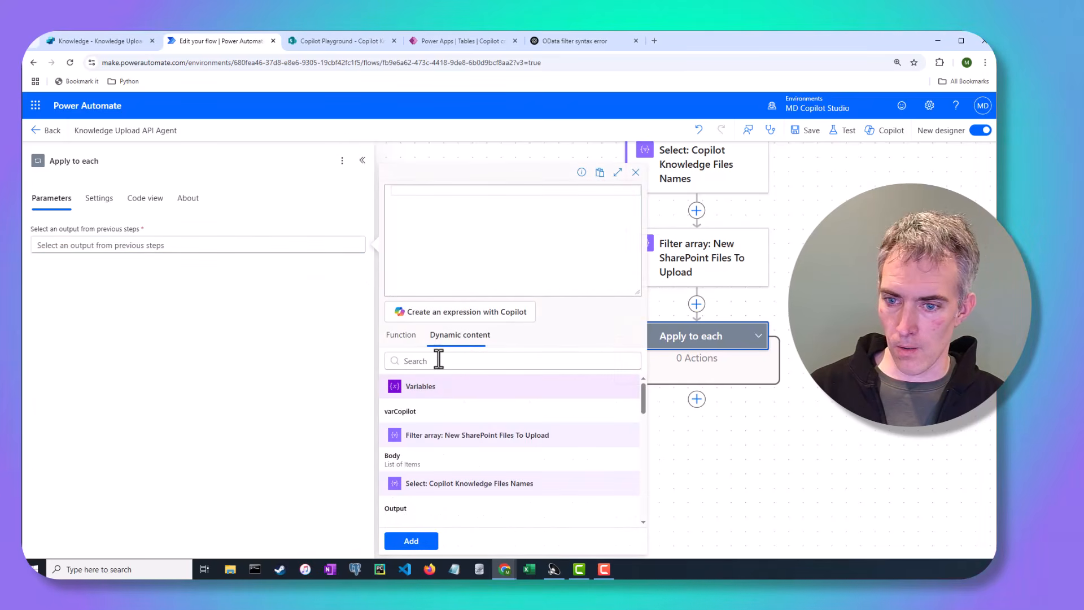
{"action": "left_click", "coordinate": [425, 473]}
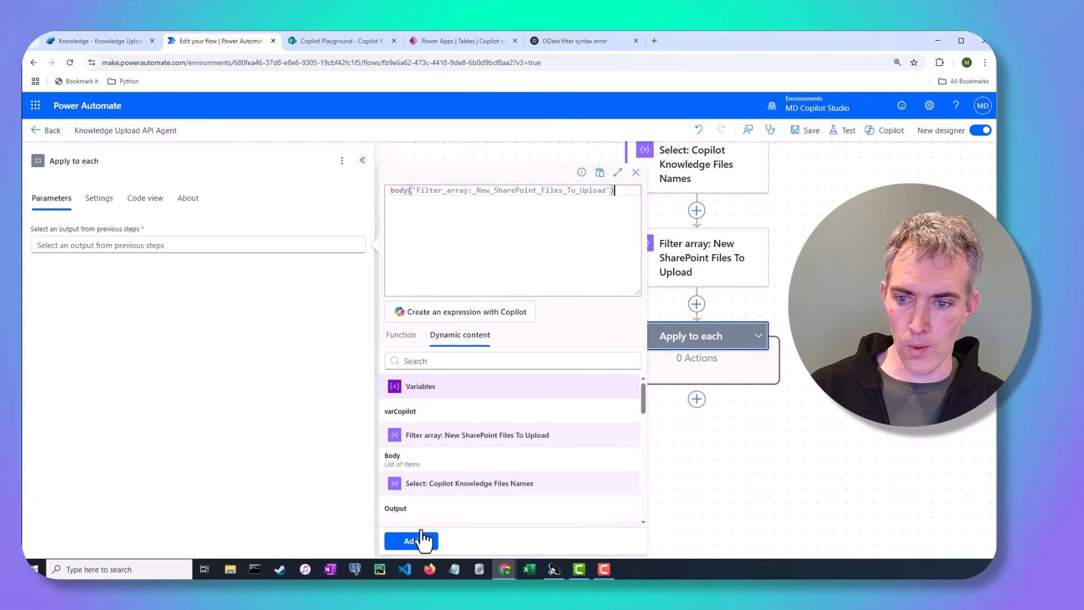
{"action": "left_click", "coordinate": [418, 540]}
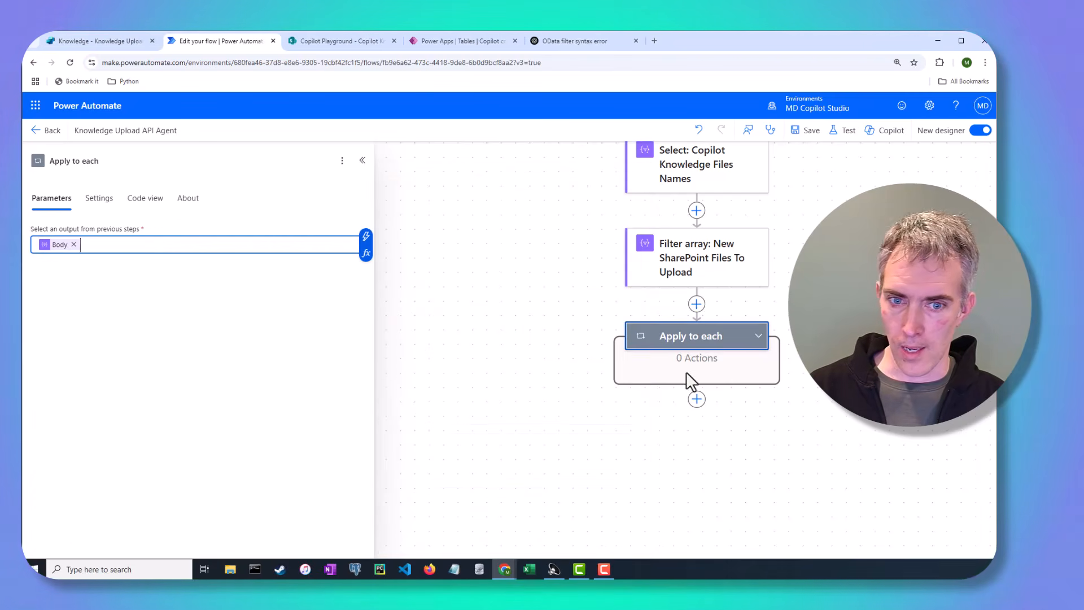
{"action": "left_click", "coordinate": [731, 398]}
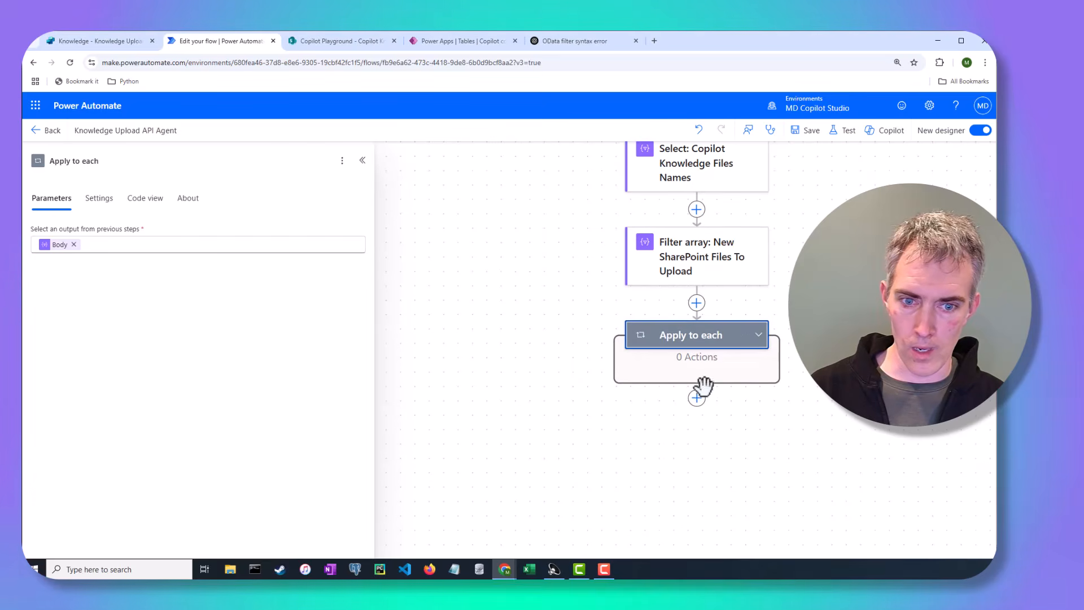
{"action": "left_click", "coordinate": [697, 398]}
{"action": "left_click", "coordinate": [349, 177]}
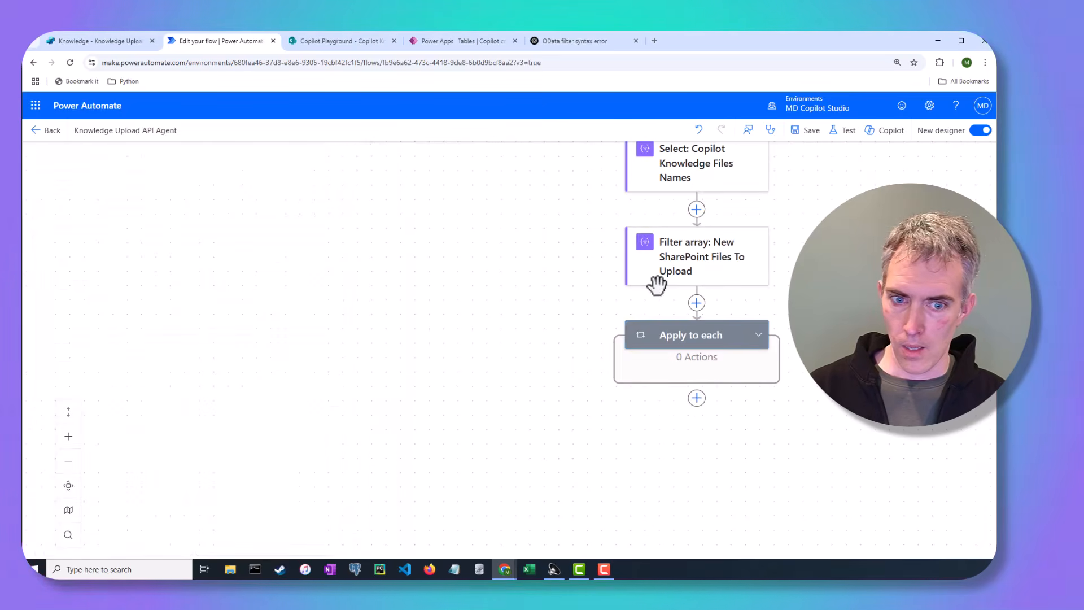
Step: Add a SharePoint Get file content action inside the Apply to each loop and set its site address to Copilot Playground
{"action": "left_click", "coordinate": [729, 351]}
{"action": "left_click", "coordinate": [697, 398]}
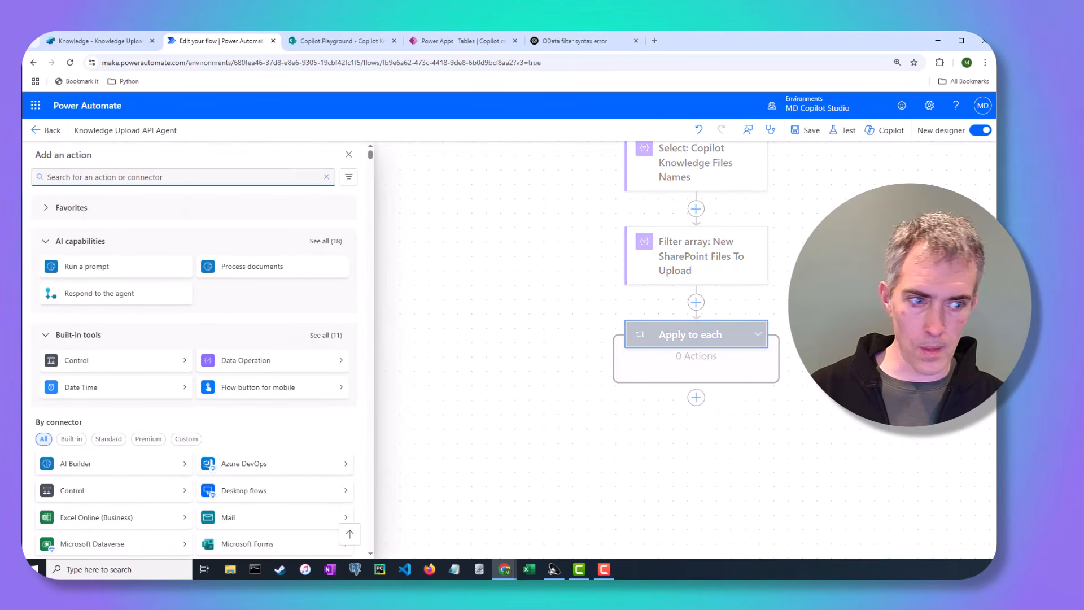
{"action": "type", "text": "get file content"}
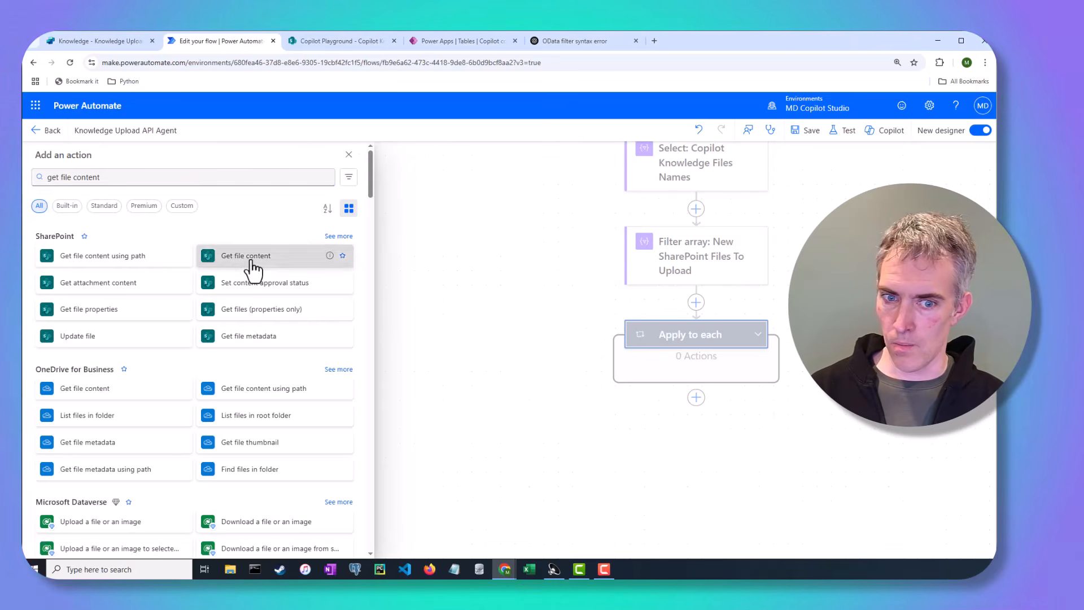
{"action": "left_click", "coordinate": [251, 263]}
{"action": "left_click_drag", "start_coordinate": [654, 344], "coordinate": [685, 258]}
{"action": "left_click_drag", "start_coordinate": [684, 323], "coordinate": [734, 243]}
{"action": "left_click", "coordinate": [747, 240]}
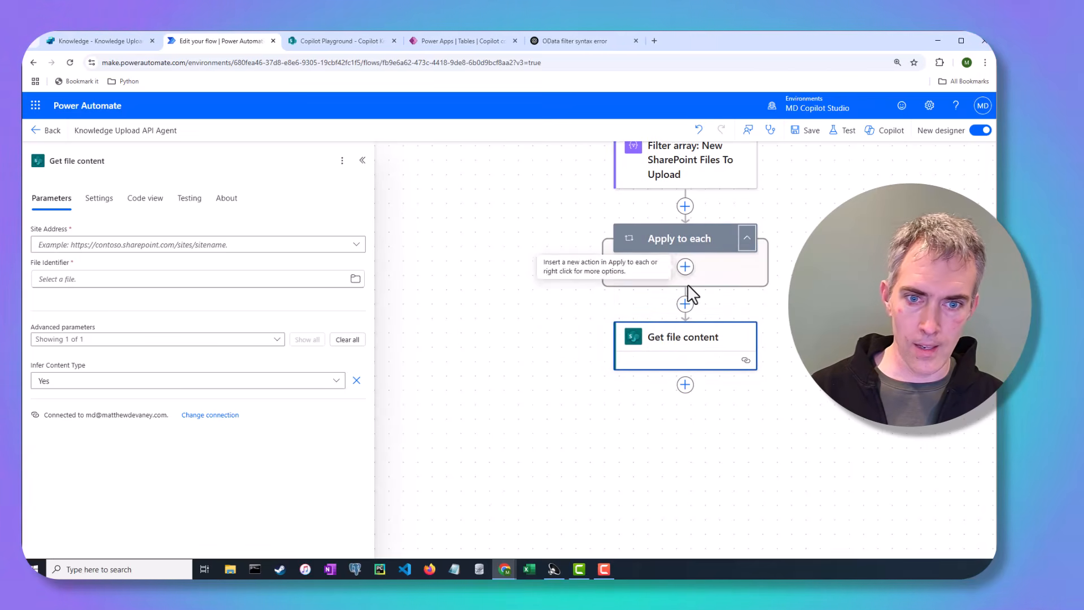
{"action": "left_click_drag", "start_coordinate": [684, 337], "coordinate": [685, 276]}
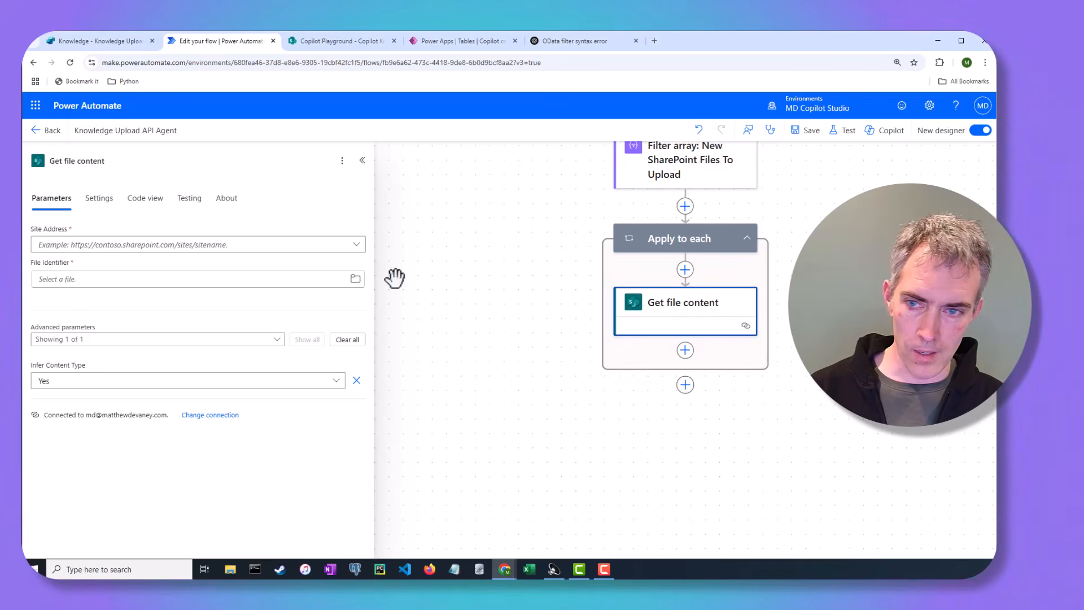
{"action": "left_click", "coordinate": [253, 248]}
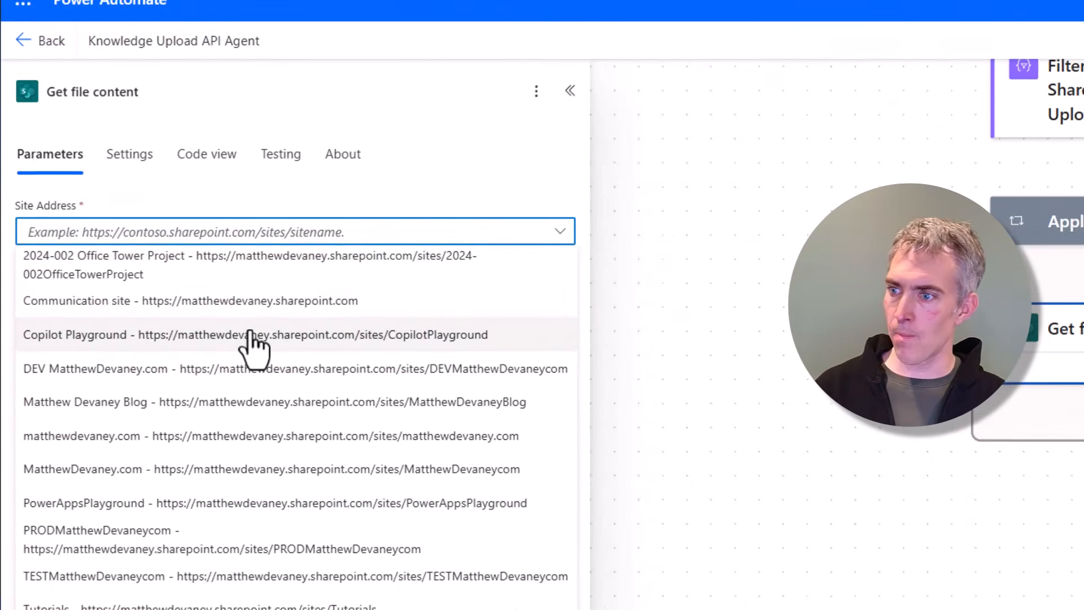
{"action": "left_click", "coordinate": [250, 334]}
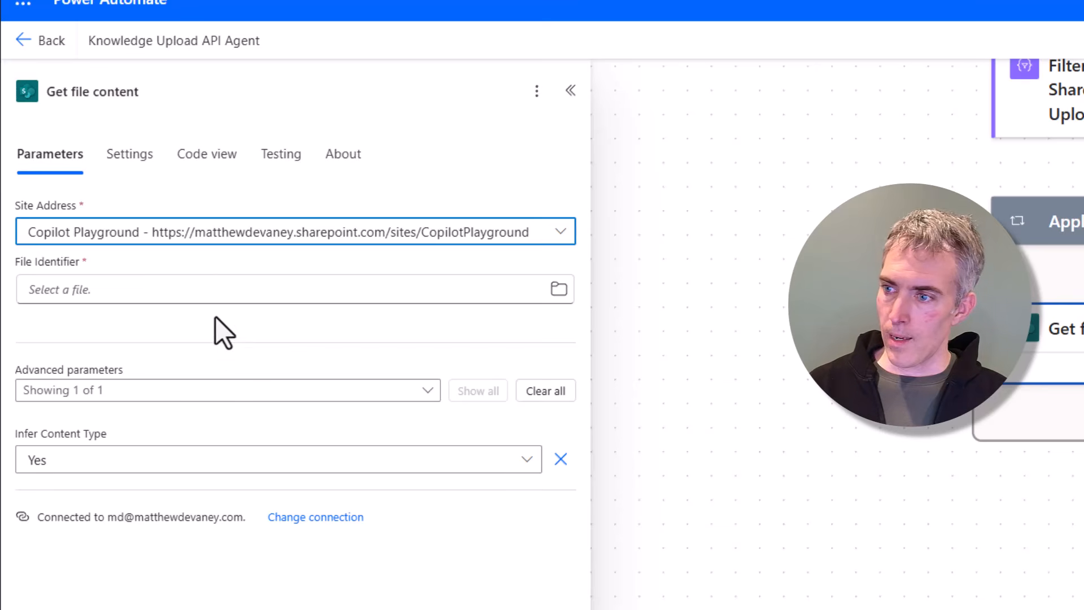
Step: Set the File Identifier to the expression items('Apply_to_each')?['{Identifier}'] and rename the action 'Get file content: SharePoint File'
{"action": "left_click", "coordinate": [221, 289]}
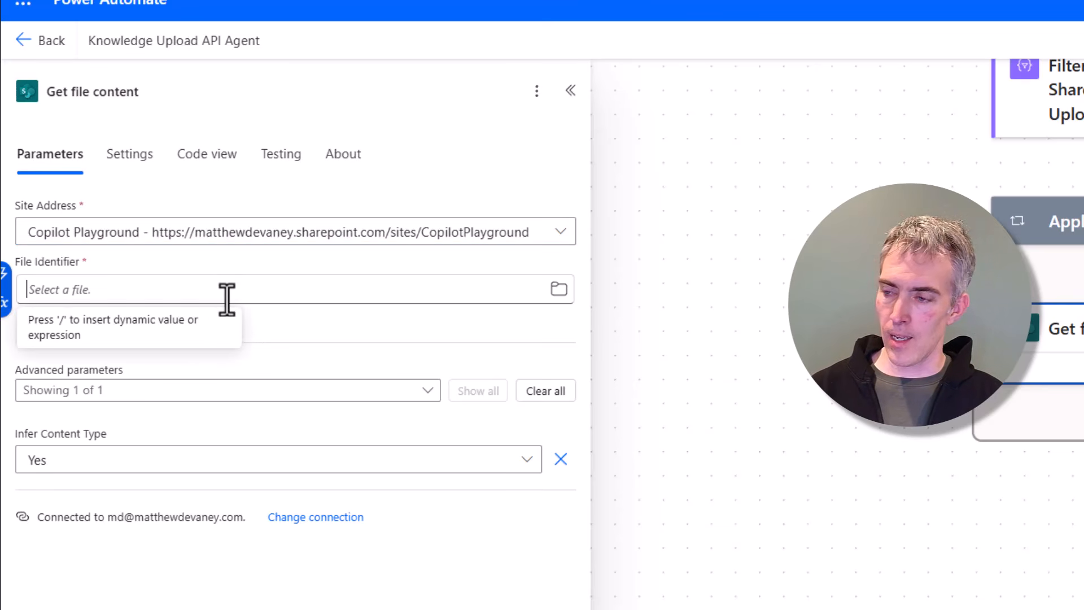
{"action": "left_click", "coordinate": [5, 305]}
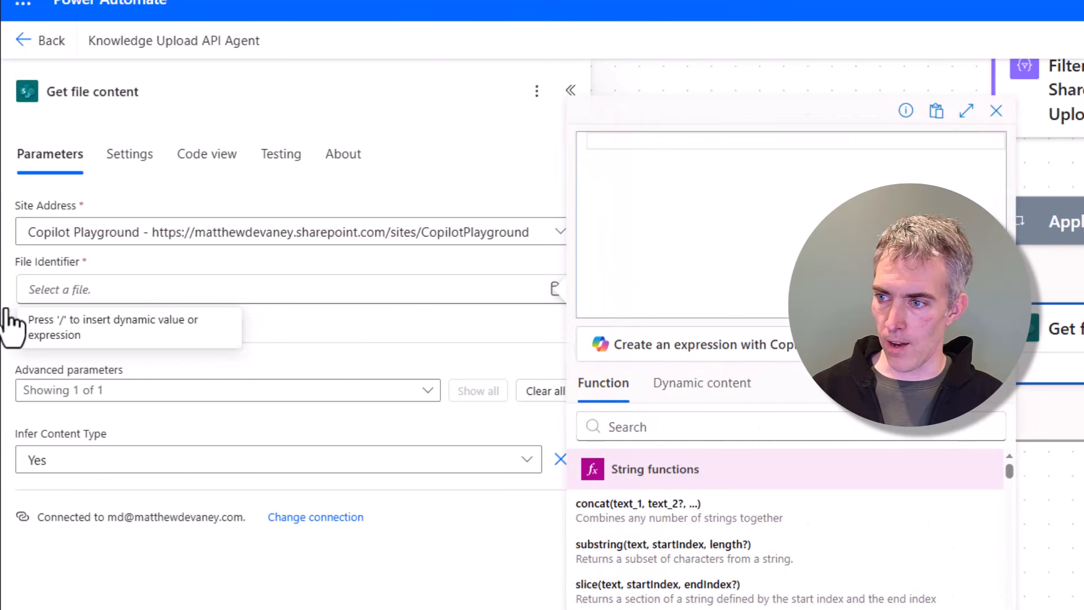
{"action": "left_click", "coordinate": [733, 393]}
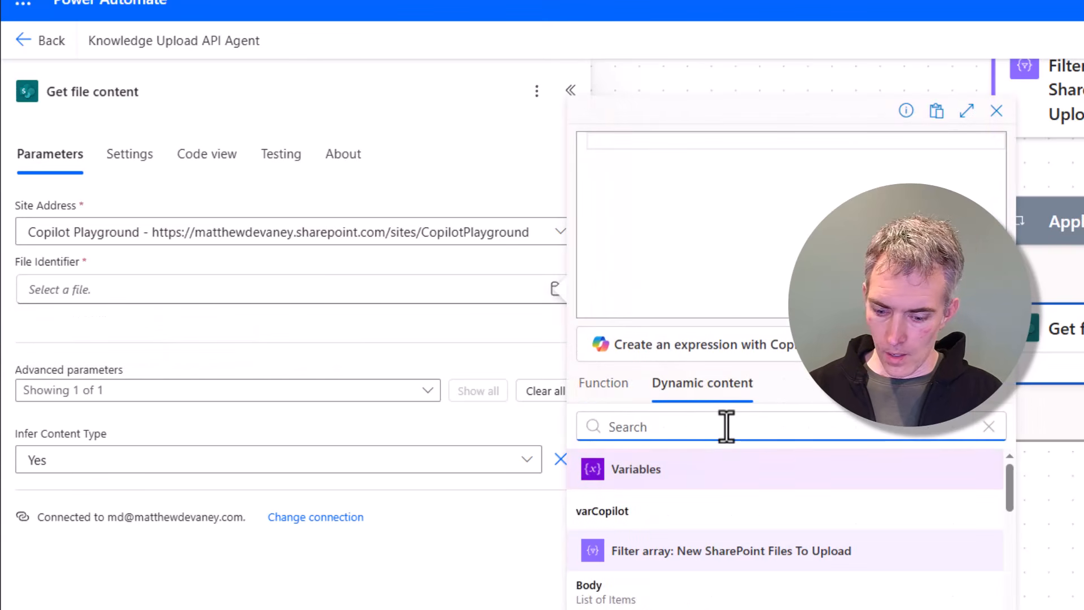
{"action": "type", "text": "ide"}
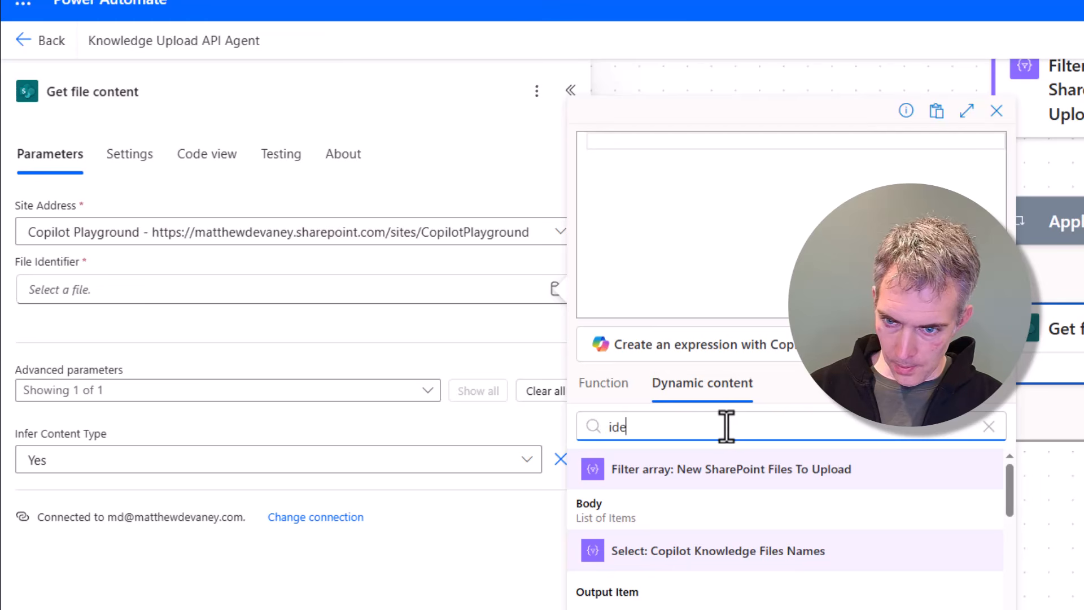
{"action": "type", "text": "ntig"}
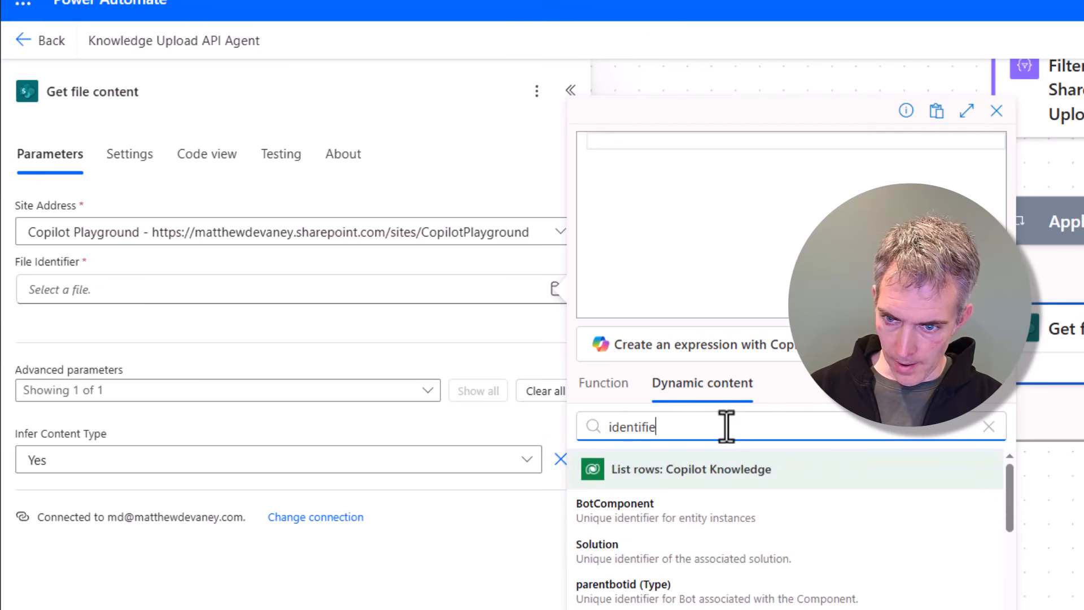
{"action": "scroll", "coordinate": [750, 588], "scroll_direction": "down", "scroll_amount": 5}
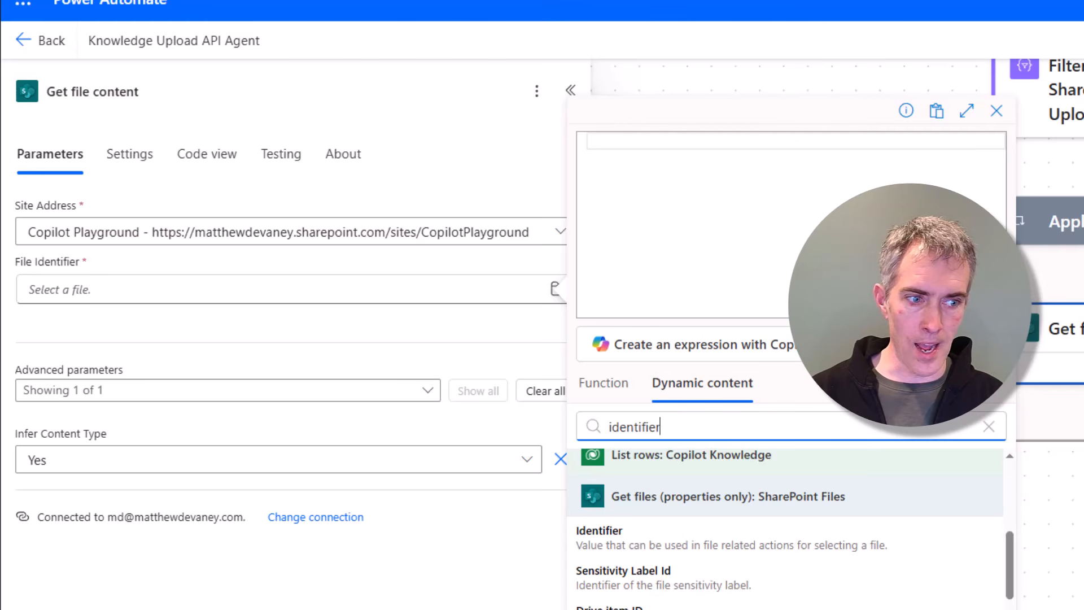
{"action": "left_click", "coordinate": [766, 241]}
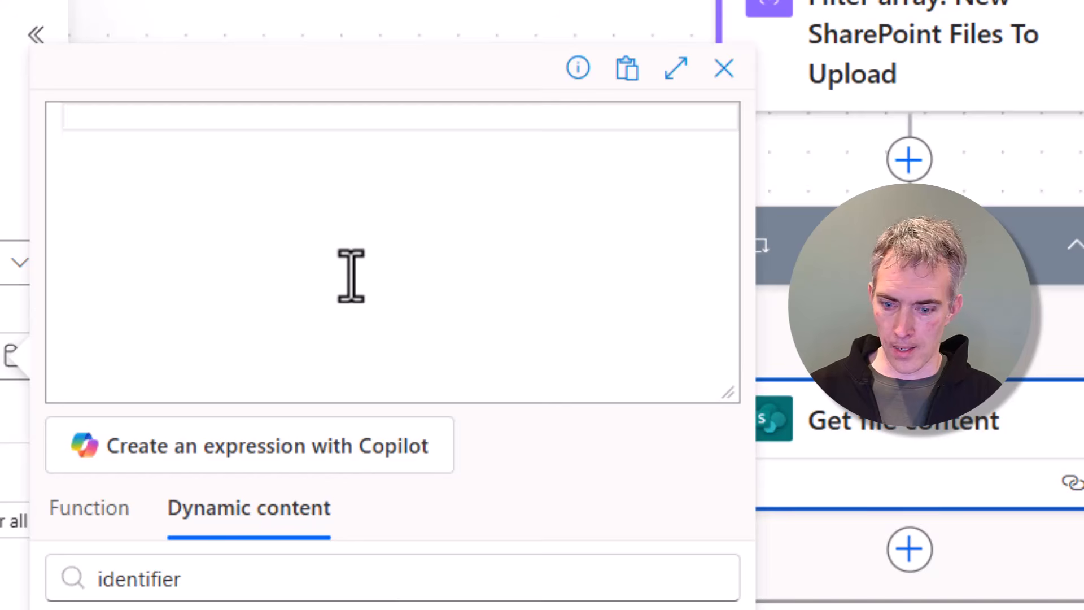
{"action": "type", "text": "items("}
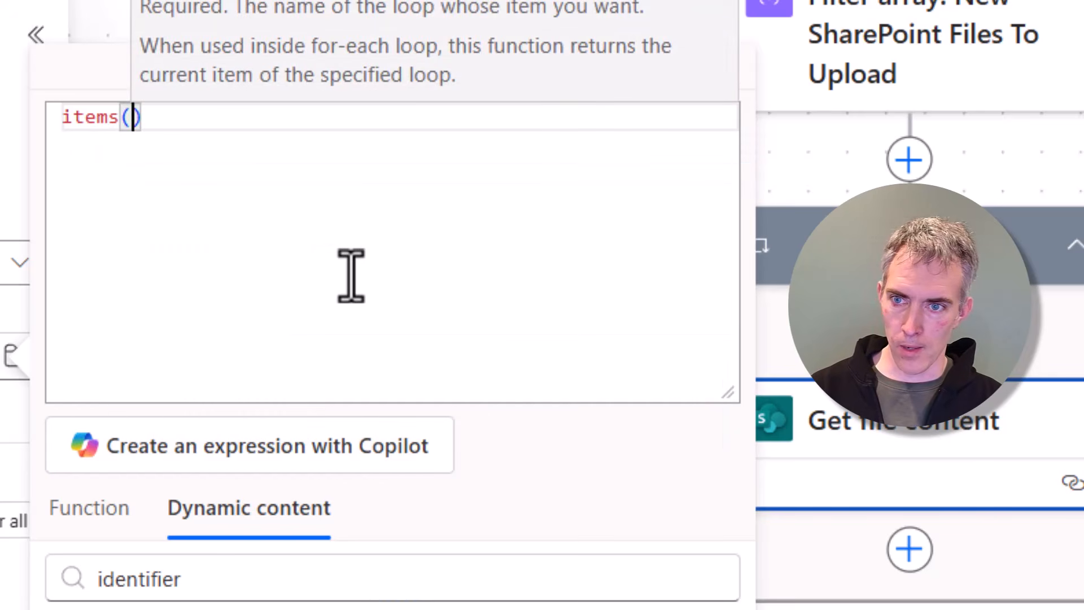
{"action": "type", "text": "'"}
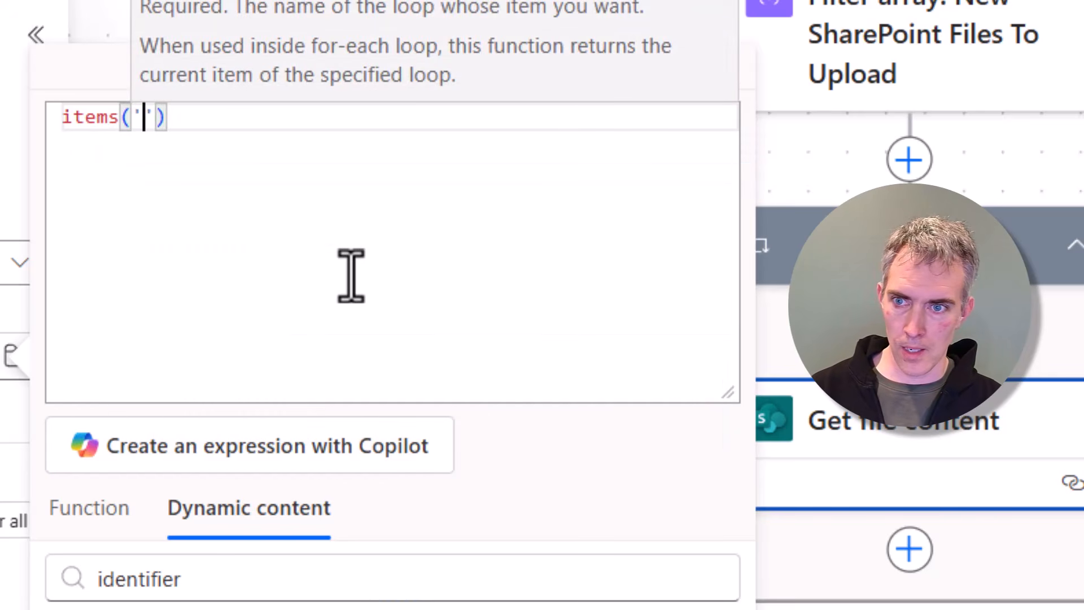
{"action": "type", "text": "Apply_"}
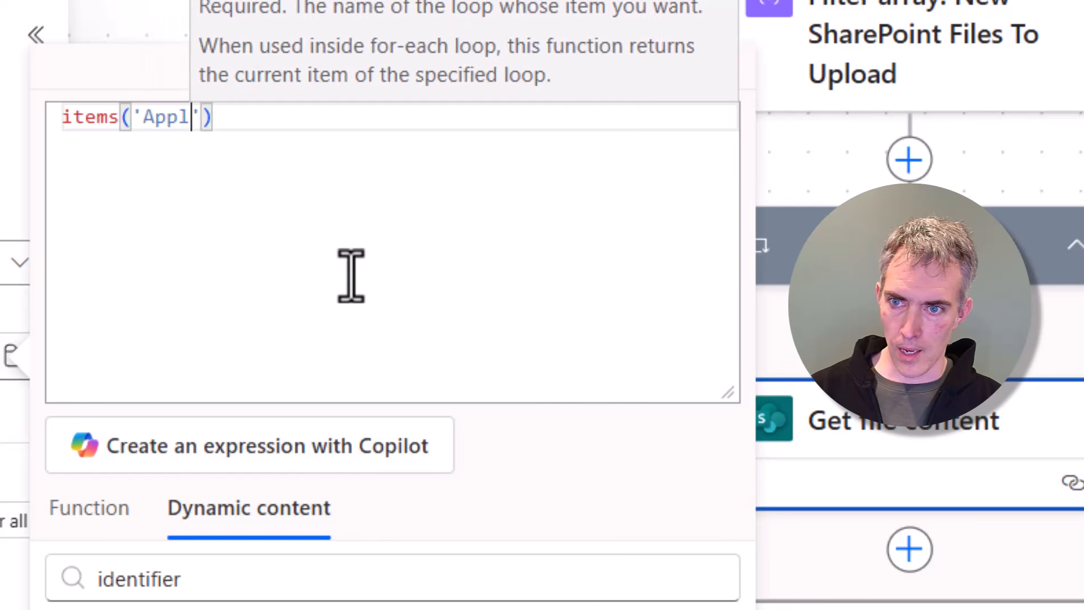
{"action": "type", "text": "to_each"}
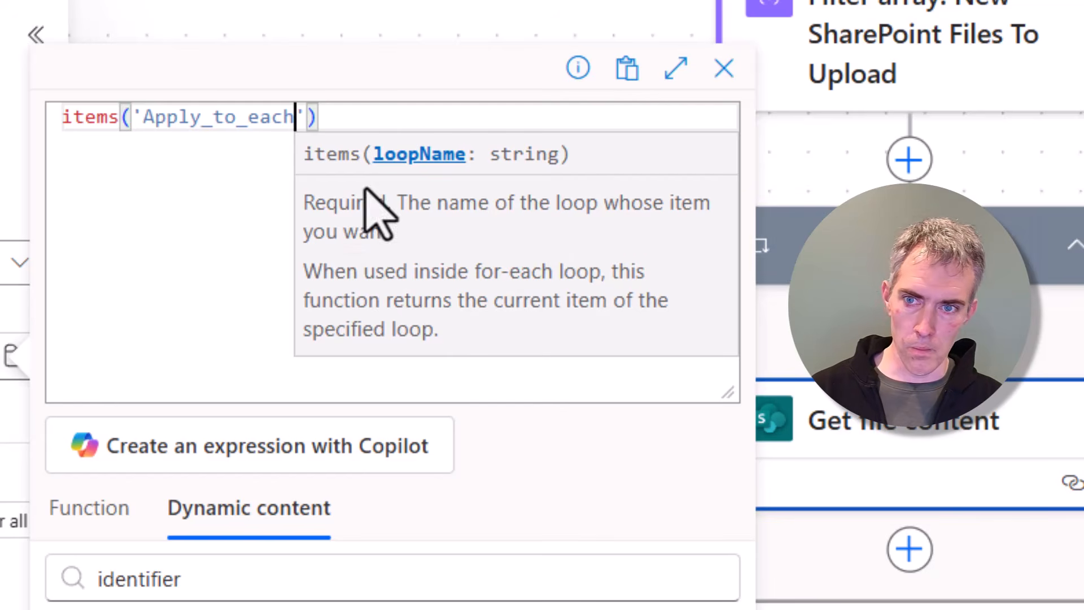
{"action": "left_click", "coordinate": [351, 116]}
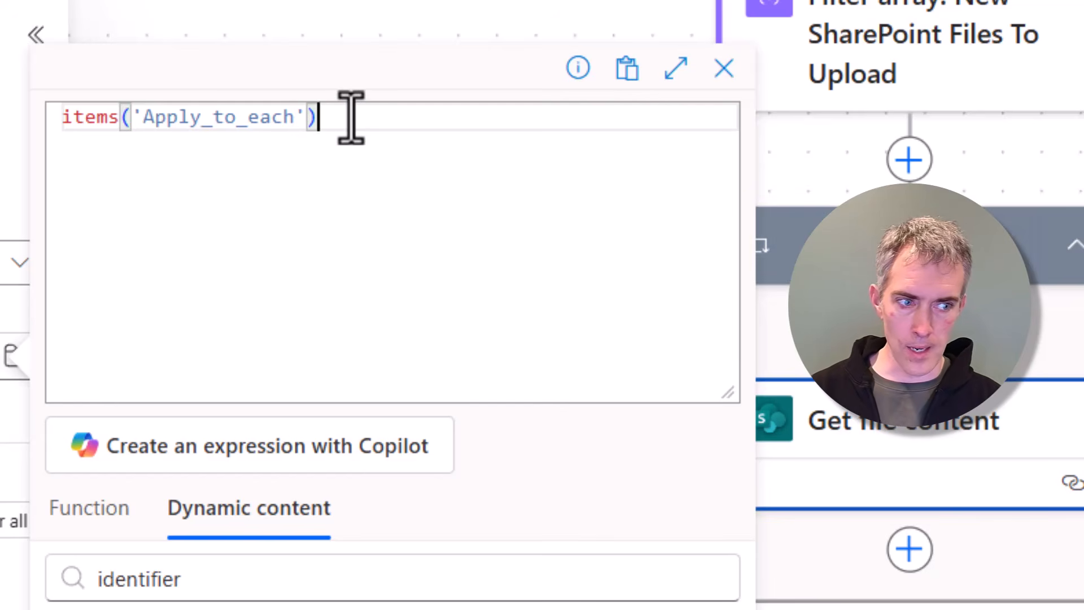
{"action": "type", "text": "?['"}
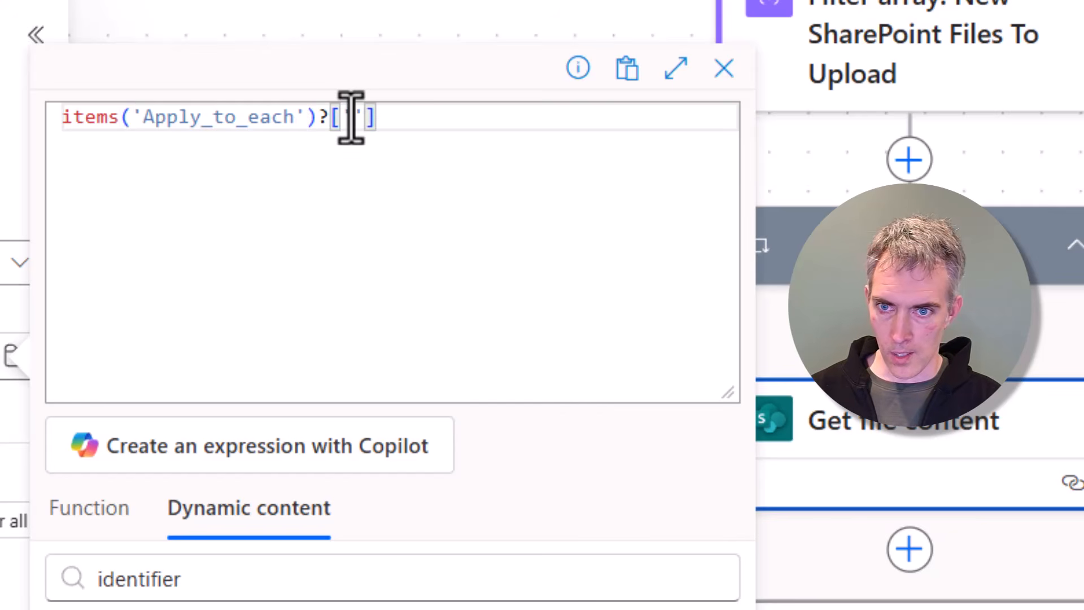
{"action": "type", "text": "{}"}
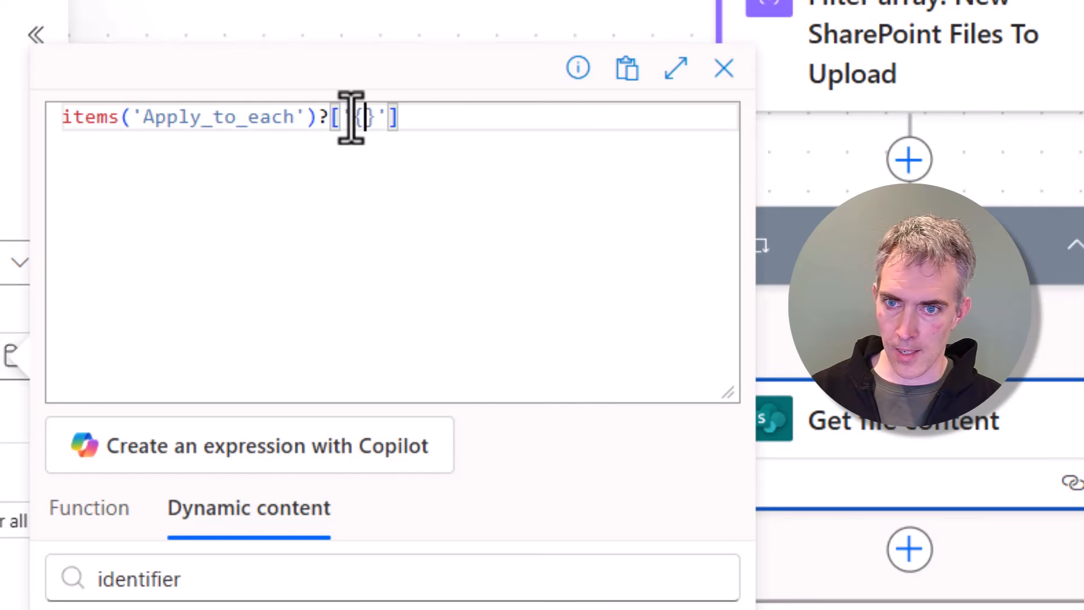
{"action": "type", "text": "Identifer"}
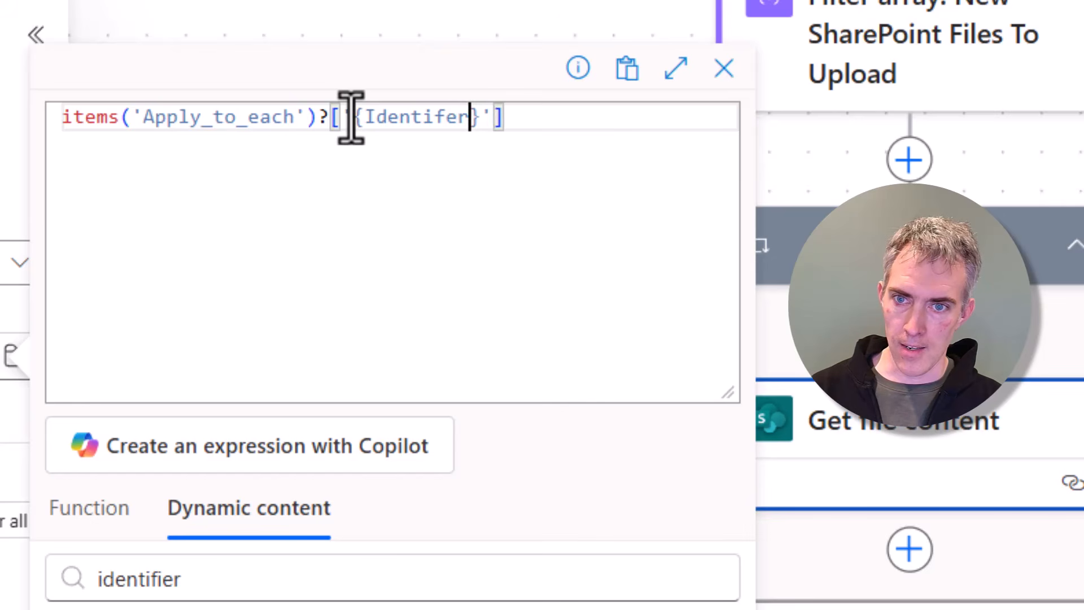
{"action": "key", "text": "BackSpace"}
{"action": "key", "text": "BackSpace"}
{"action": "type", "text": "ier"}
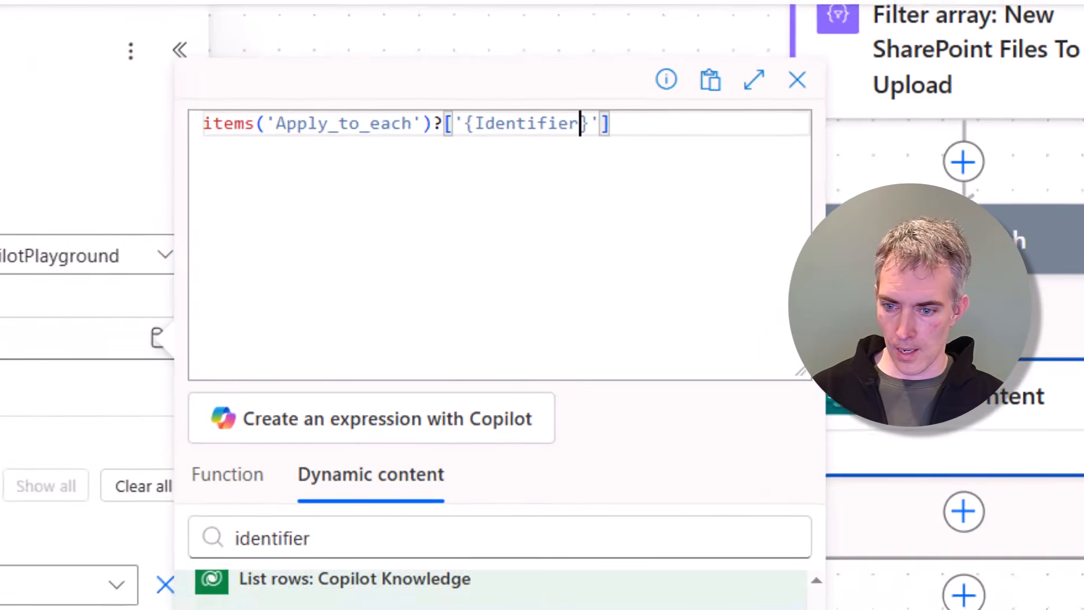
{"action": "left_click", "coordinate": [224, 607]}
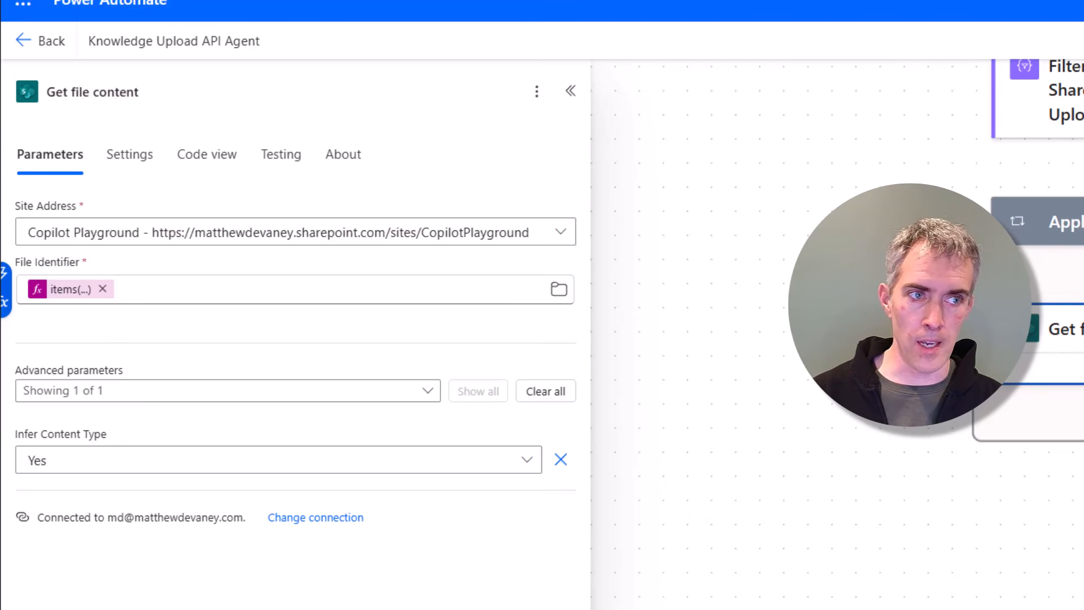
{"action": "left_click", "coordinate": [203, 93]}
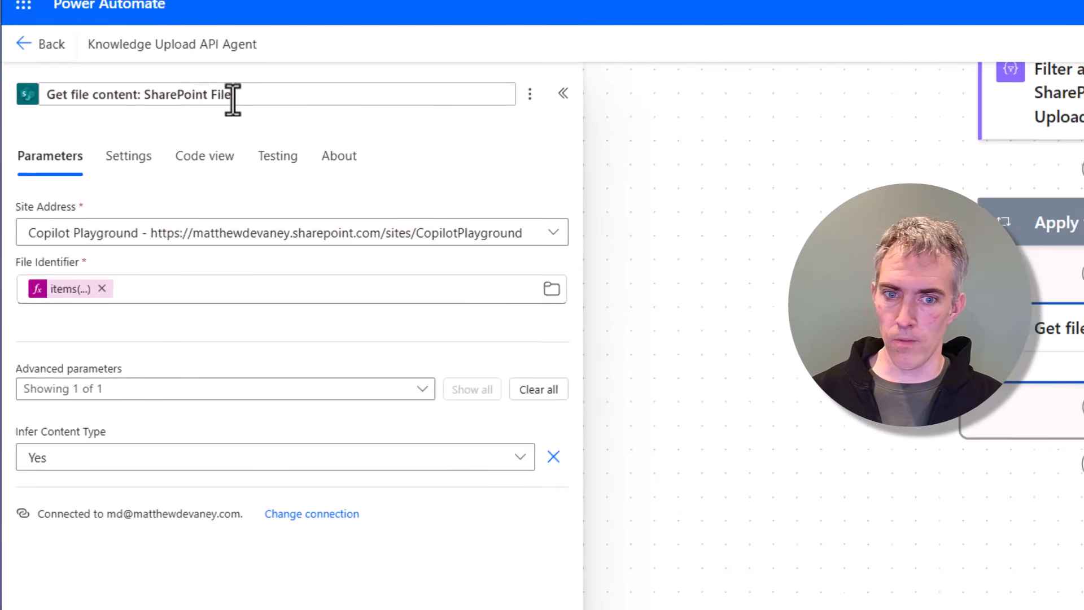
{"action": "left_click", "coordinate": [692, 341]}
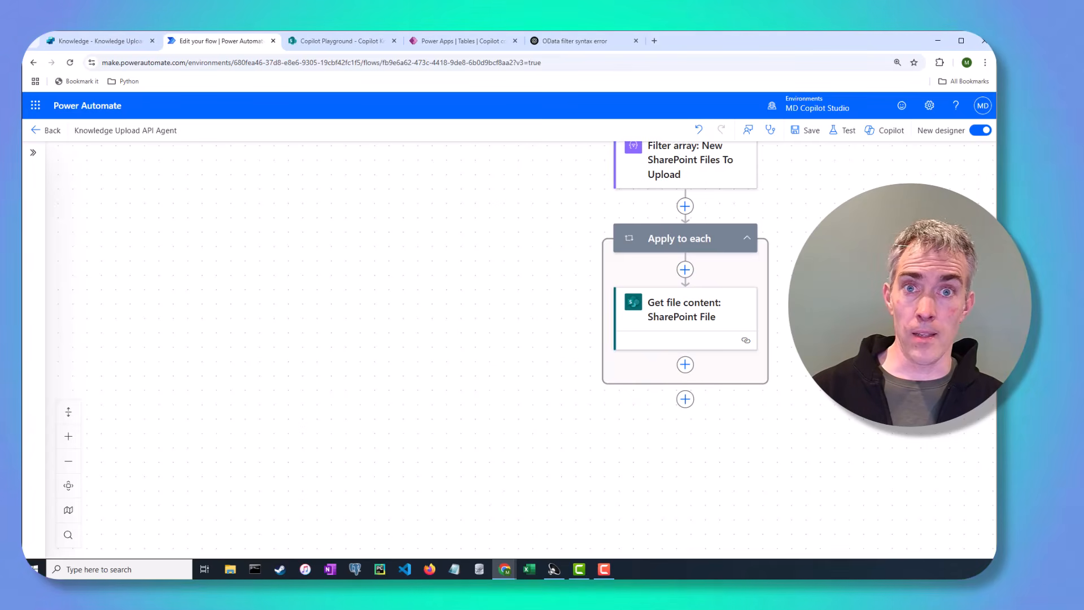
Step: Add a Dataverse Add a new row action below it inside the loop, renamed 'Add a new row: Bot Component'
{"action": "left_click", "coordinate": [685, 365]}
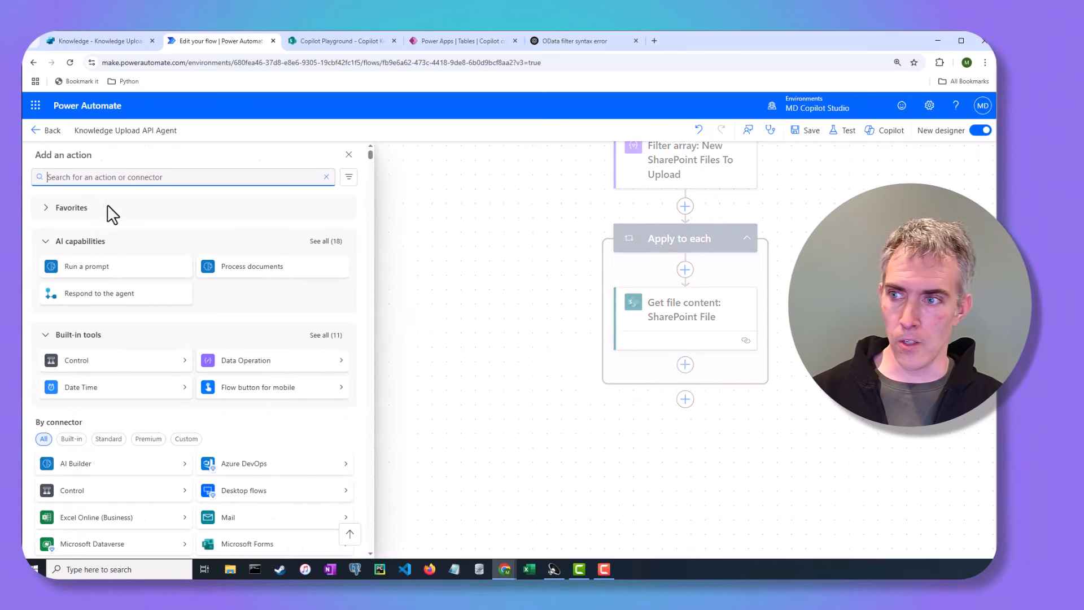
{"action": "type", "text": "Ad"}
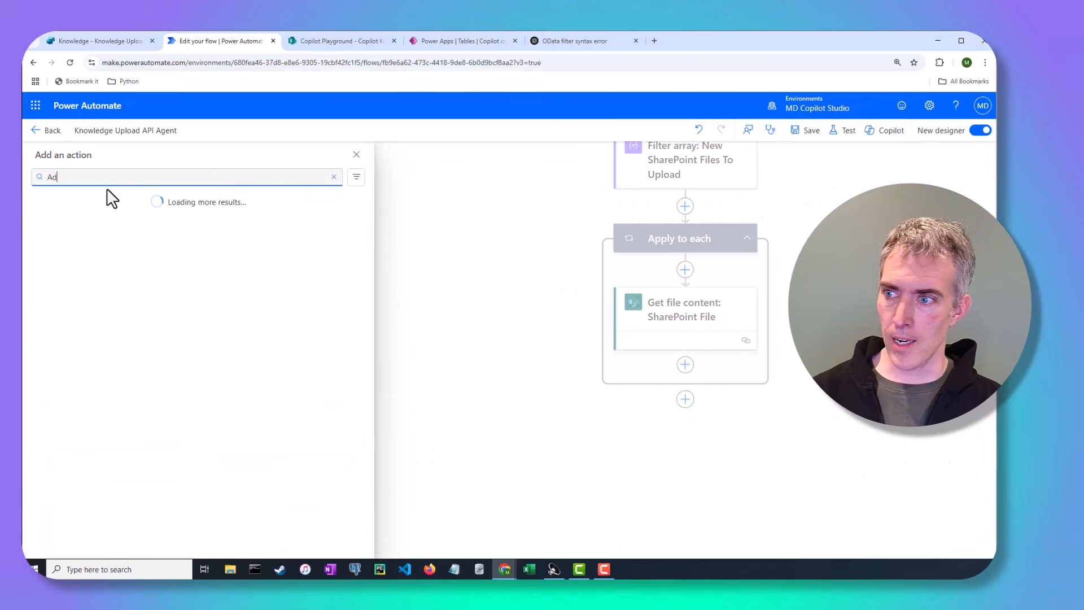
{"action": "type", "text": "d a new row"}
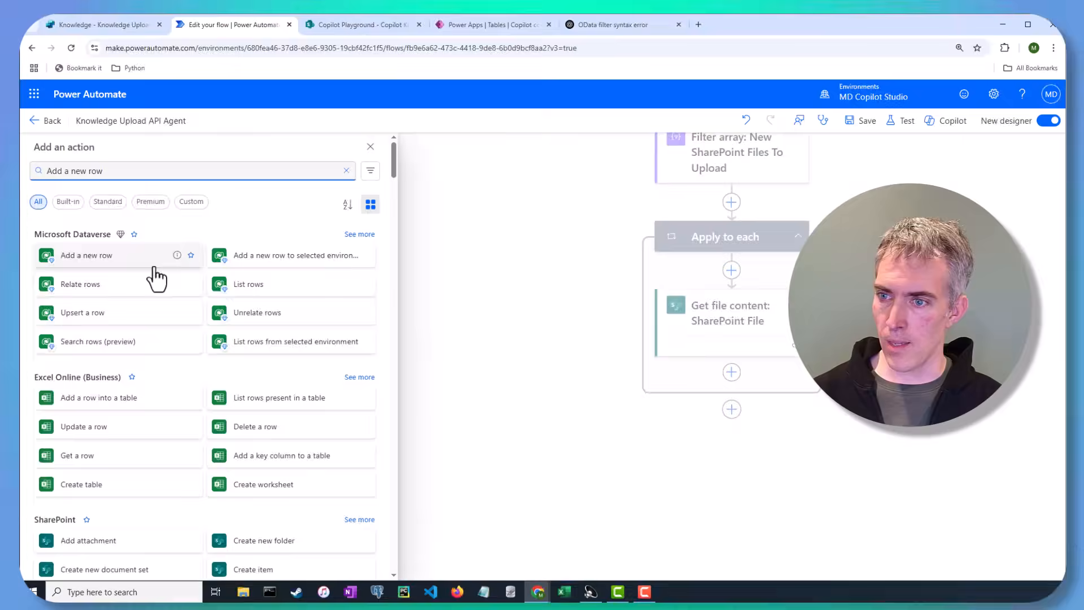
{"action": "left_click", "coordinate": [142, 270]}
{"action": "left_click", "coordinate": [171, 103]}
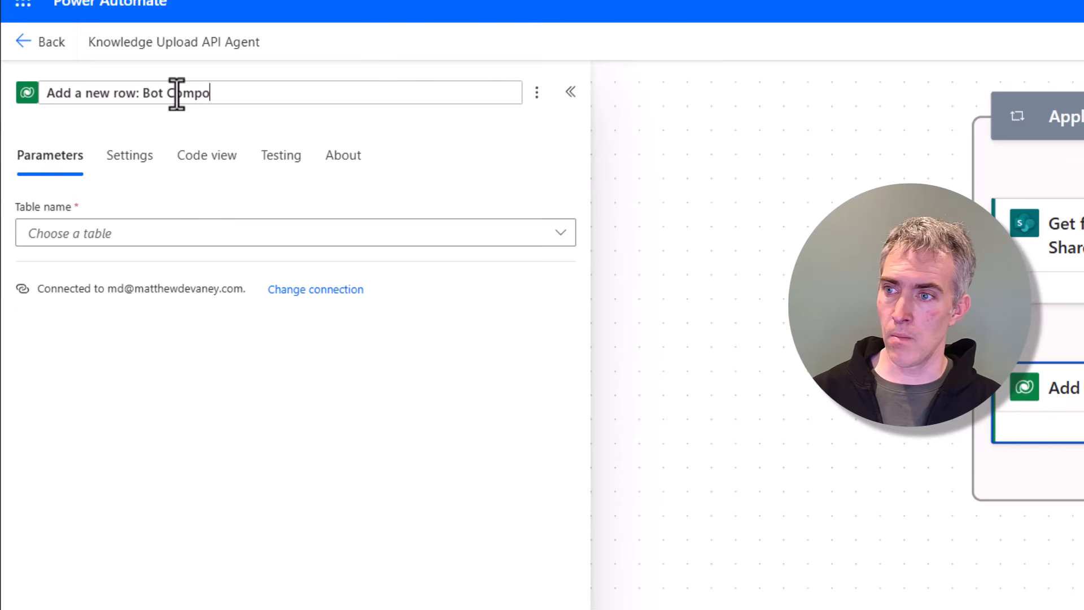
{"action": "left_click", "coordinate": [135, 204]}
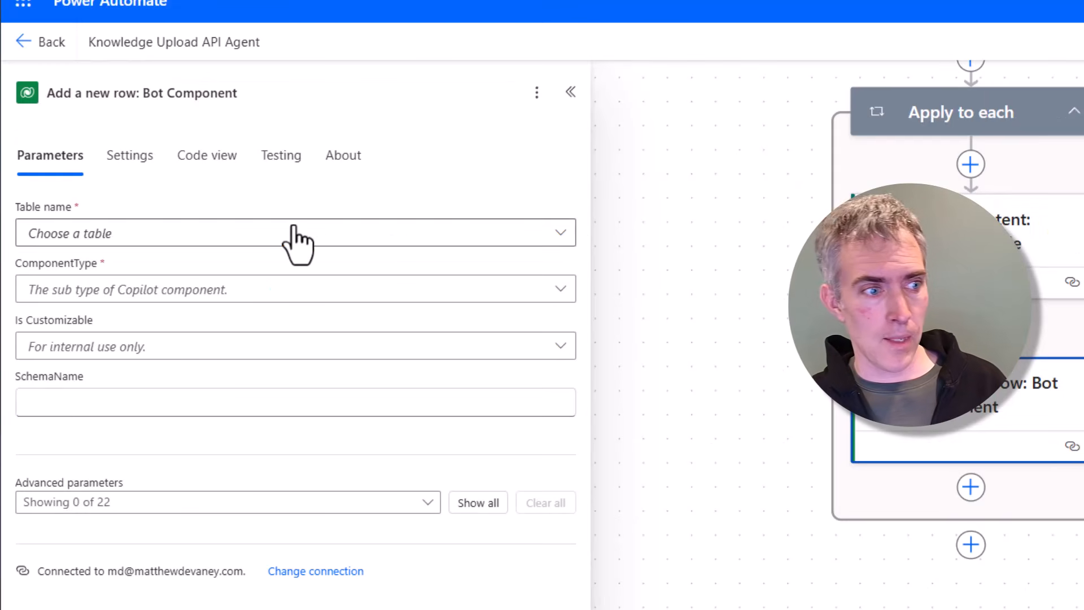
Step: Set the new row's table name to Copilot components and its ComponentType to Bot File Attachment
{"action": "left_click", "coordinate": [293, 226]}
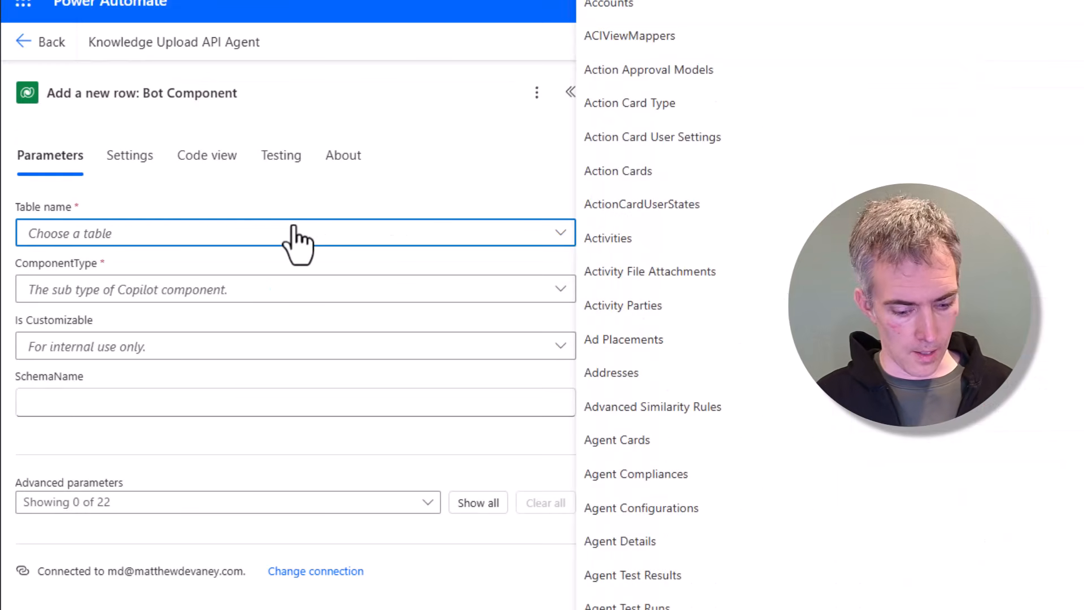
{"action": "type", "text": "copilot compo"}
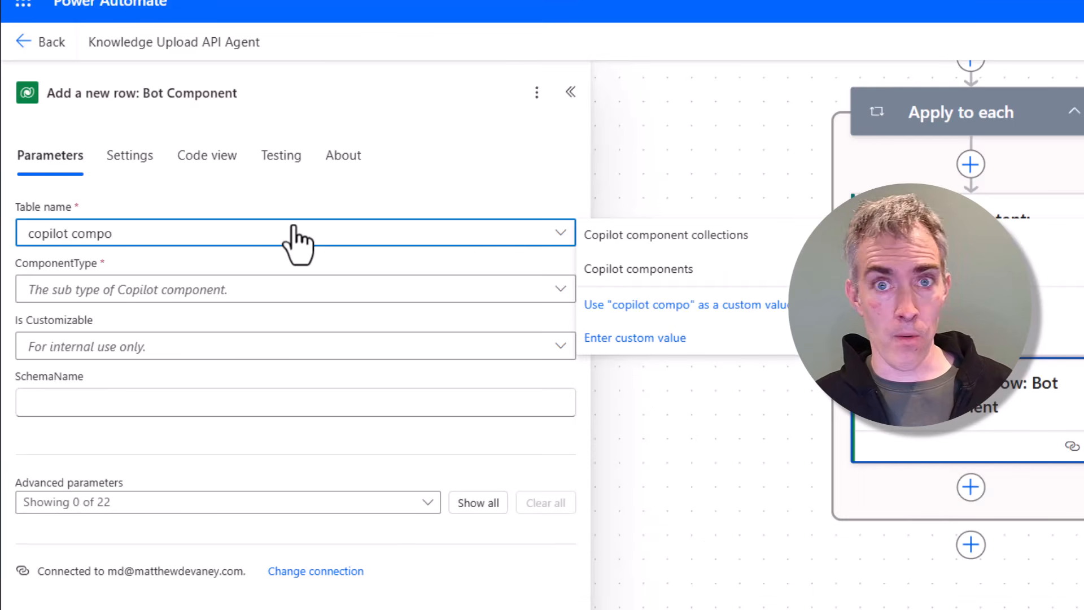
{"action": "left_click", "coordinate": [672, 273]}
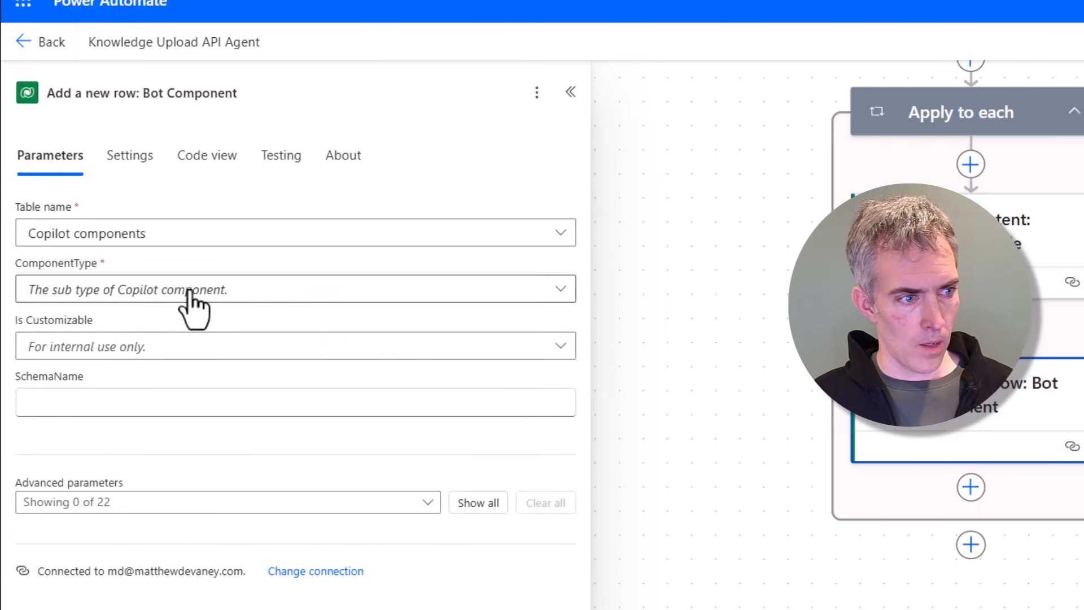
{"action": "left_click", "coordinate": [181, 292]}
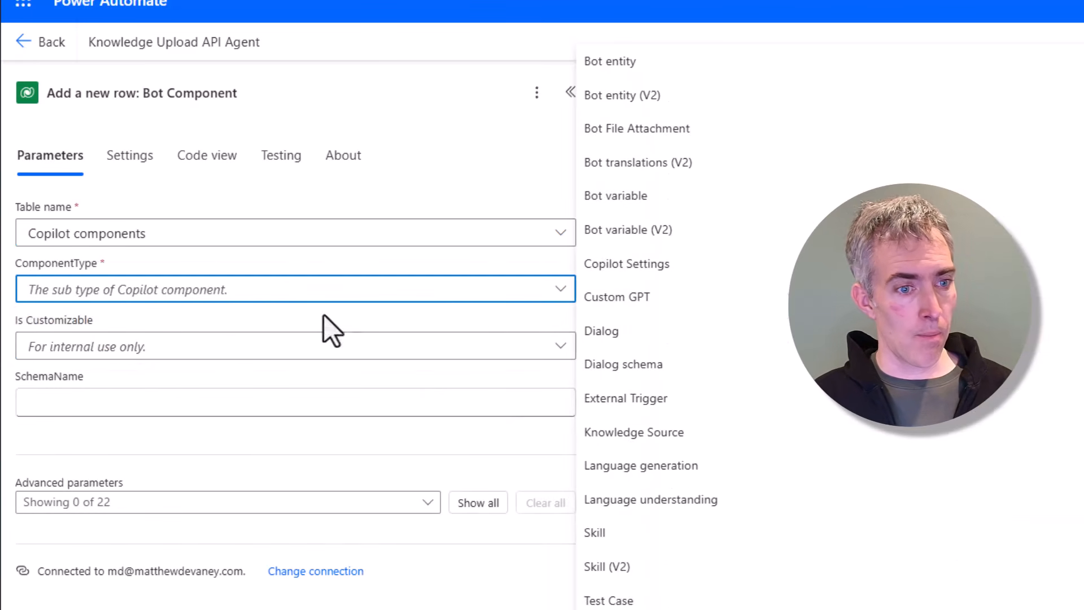
{"action": "left_click", "coordinate": [668, 141]}
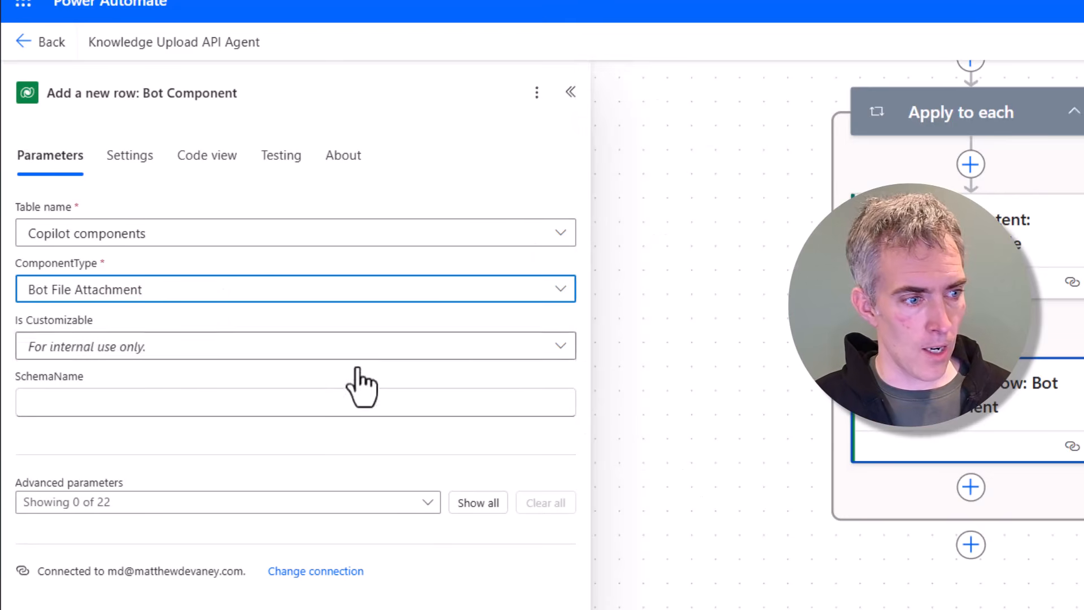
Step: Copy the schema name prefix from an existing Copilot component row and paste cr6f9_knowledgeUploadApiAgent.file. into SchemaName
{"action": "left_click", "coordinate": [314, 403]}
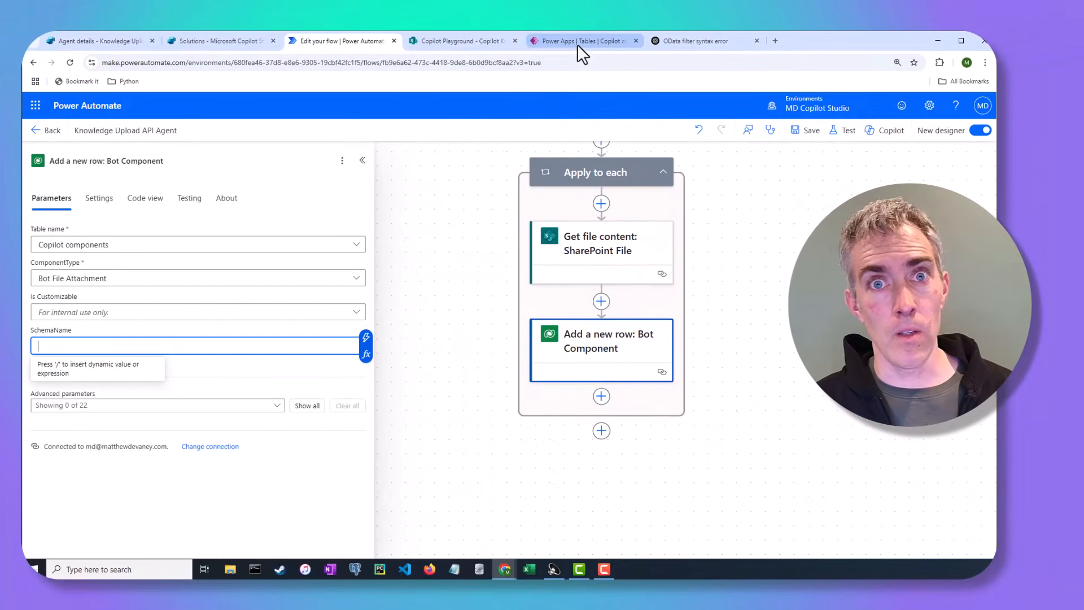
{"action": "left_click", "coordinate": [577, 43]}
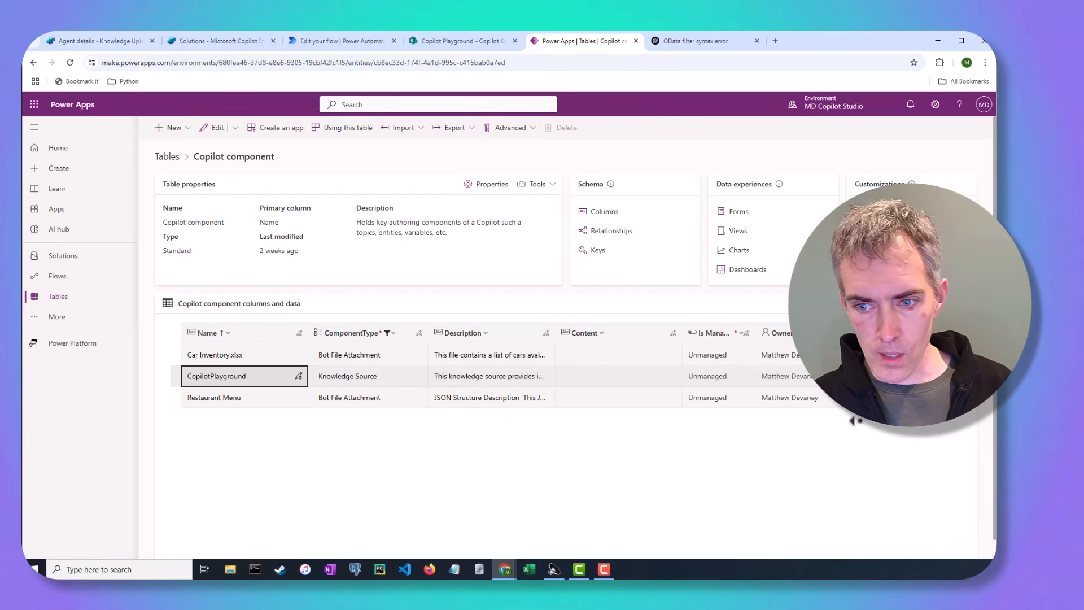
{"action": "left_click", "coordinate": [795, 372]}
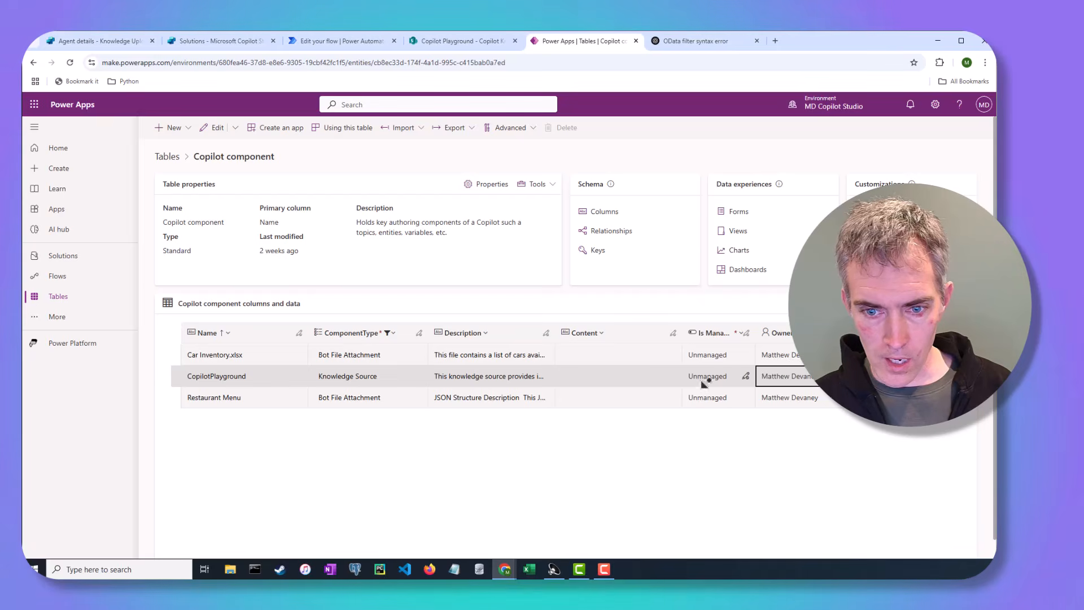
{"action": "middle_click", "coordinate": [680, 380]}
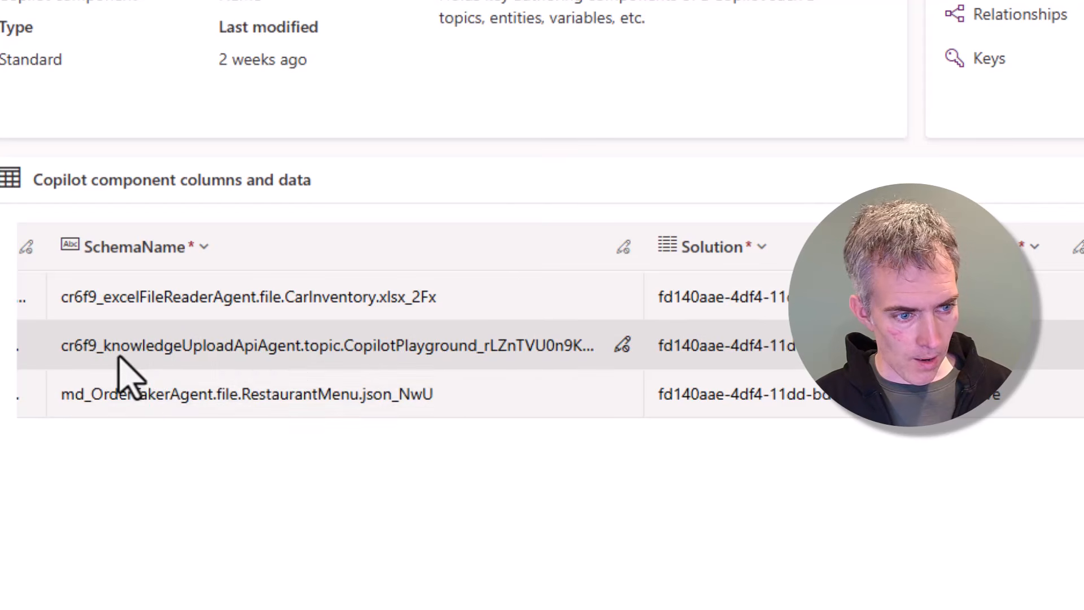
{"action": "left_click_drag", "start_coordinate": [127, 392], "coordinate": [341, 395]}
{"action": "key", "text": "ctrl+c"}
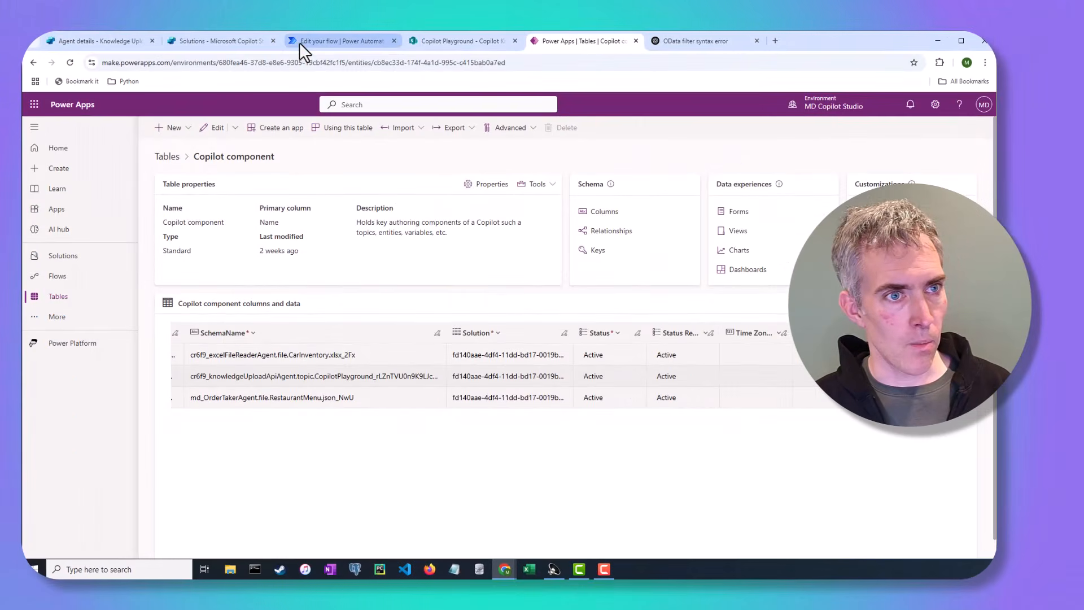
{"action": "left_click", "coordinate": [320, 45]}
{"action": "key", "text": "ctrl+v"}
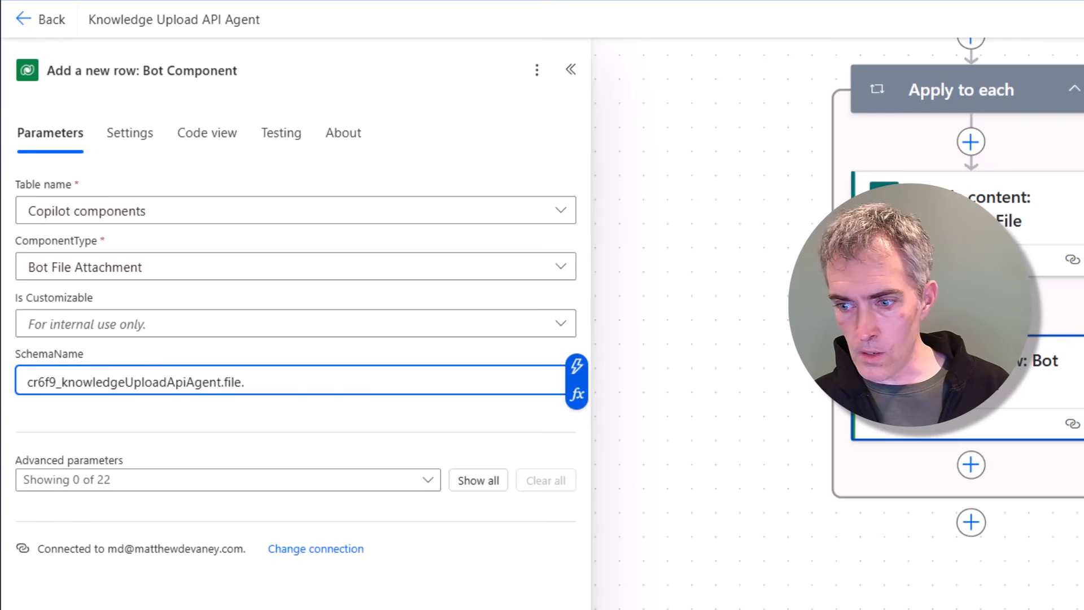
Step: Append the expression items('Apply_to_each')?['{FilenameWithExtension}'] to the SchemaName, reusing the file content action's expression
{"action": "left_click", "coordinate": [1014, 229]}
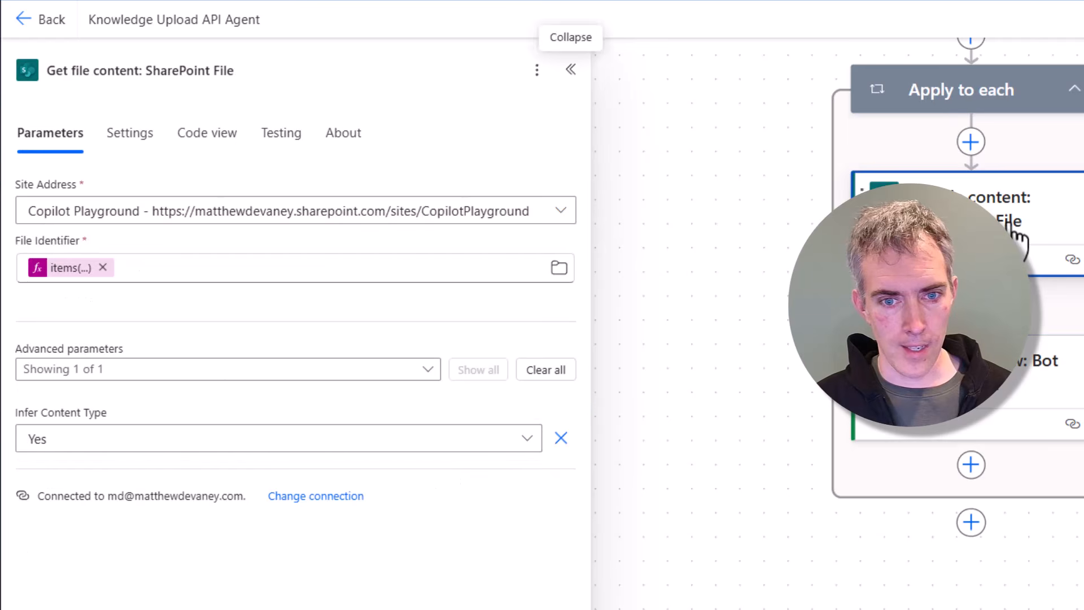
{"action": "left_click", "coordinate": [53, 269]}
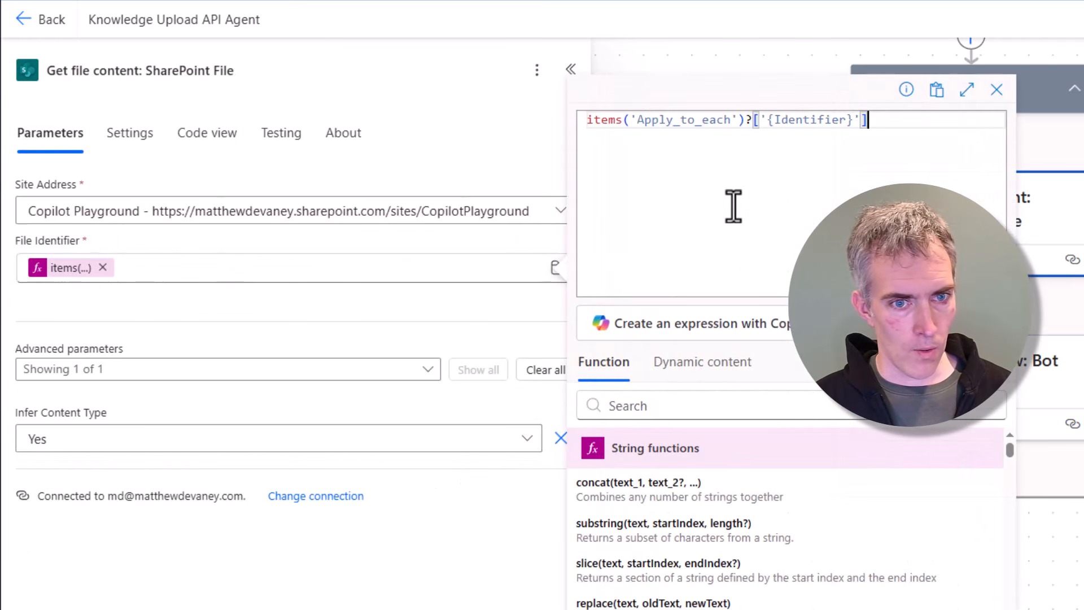
{"action": "key", "text": "ctrl+a"}
{"action": "key", "text": "ctrl+c"}
{"action": "left_click", "coordinate": [1044, 390]}
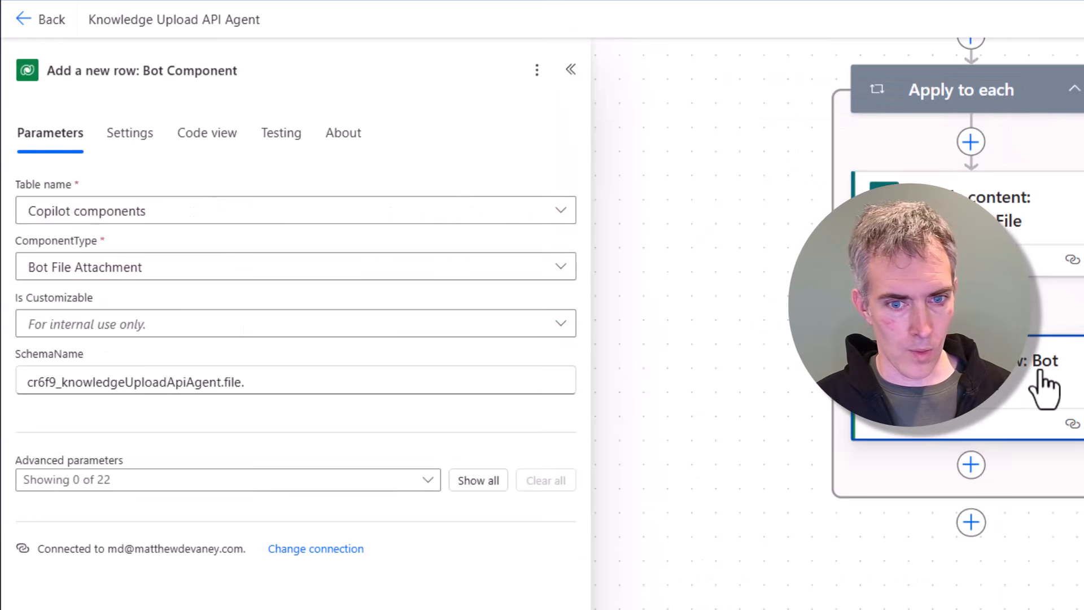
{"action": "left_click", "coordinate": [426, 380]}
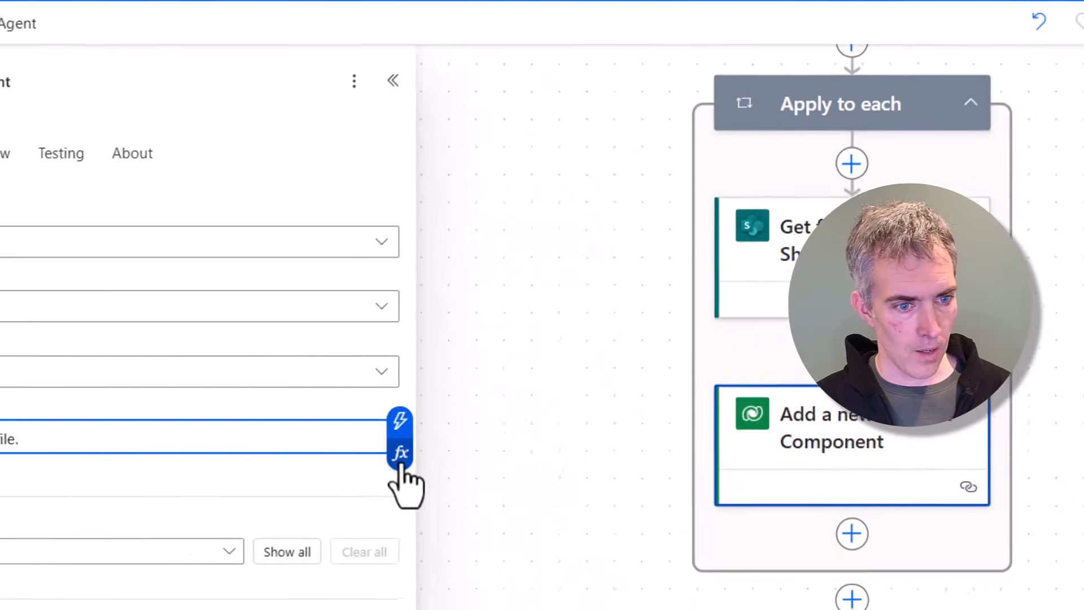
{"action": "left_click", "coordinate": [401, 454]}
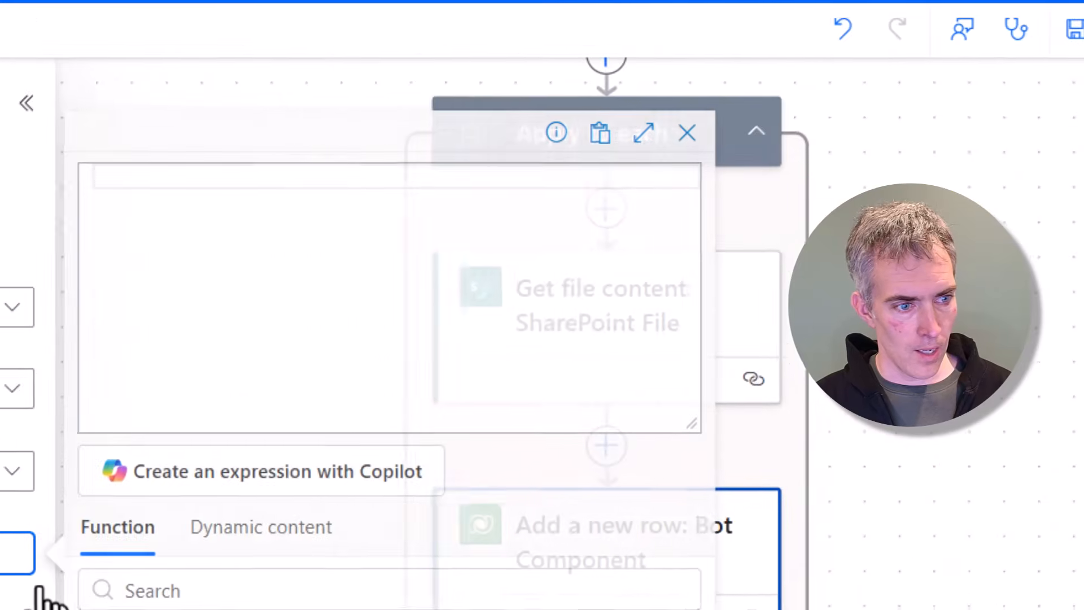
{"action": "key", "text": "ctrl+v"}
{"action": "double_click", "coordinate": [381, 179]}
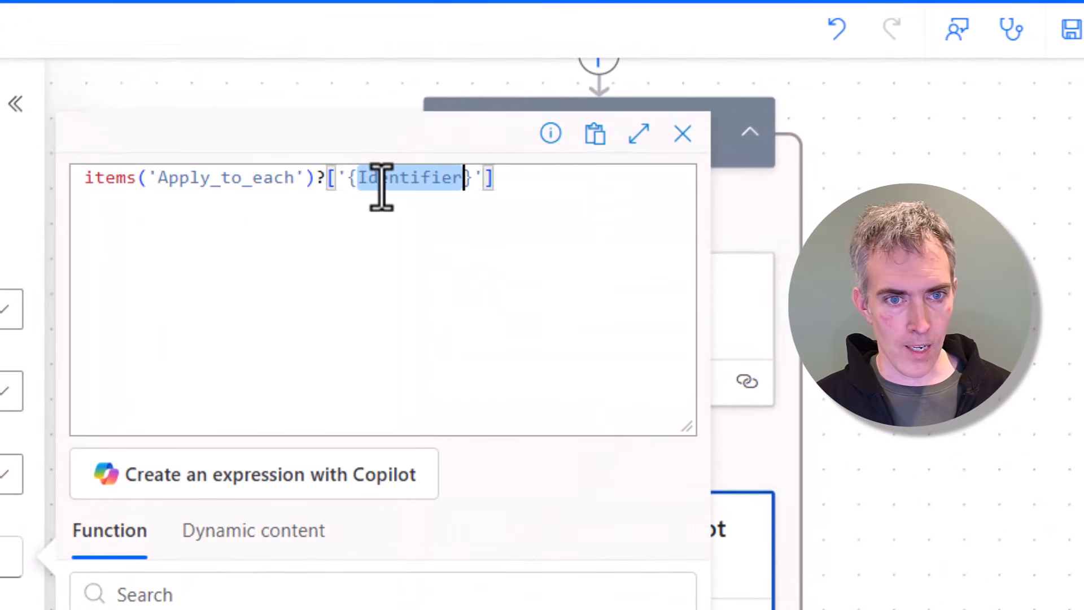
{"action": "type", "text": "File"}
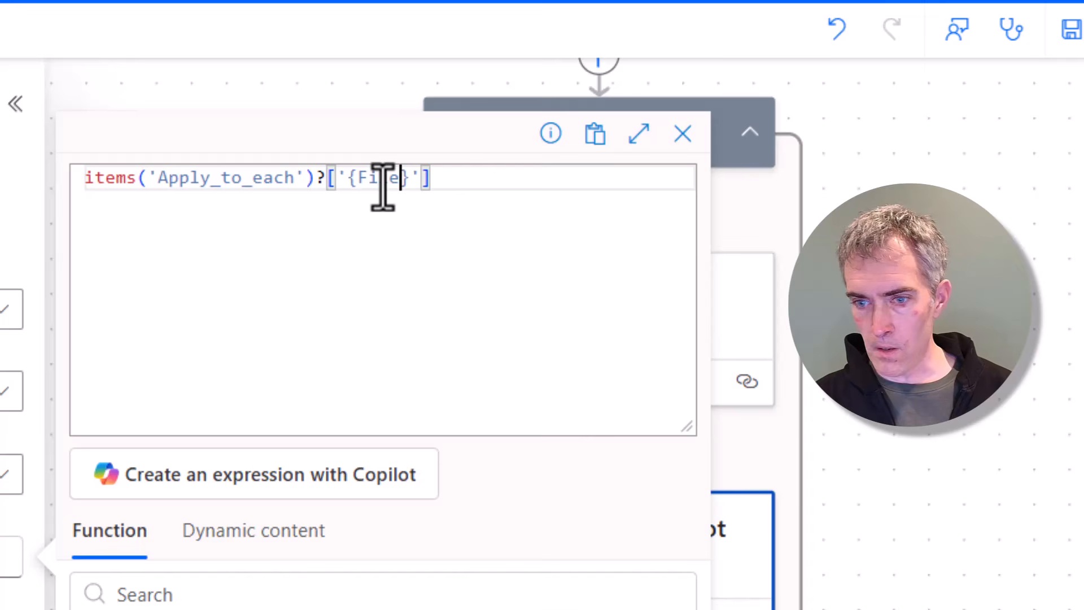
{"action": "type", "text": "nameWithExtension"}
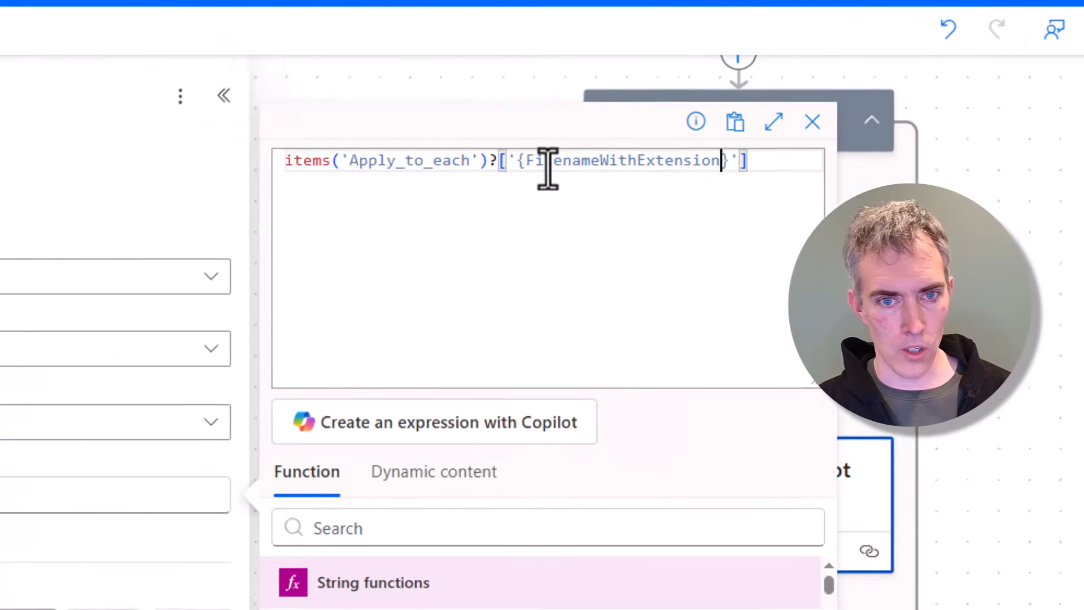
{"action": "left_click", "coordinate": [734, 609]}
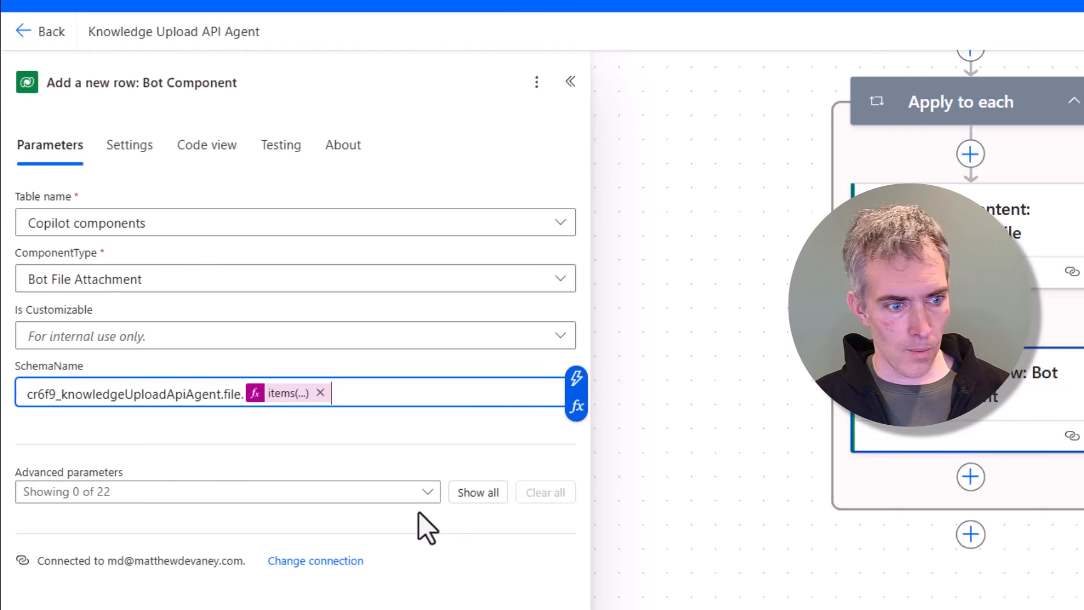
Step: Show the Description, Name and parentbotid (Copilots) advanced parameters on the Bot Component row action
{"action": "left_click", "coordinate": [421, 492]}
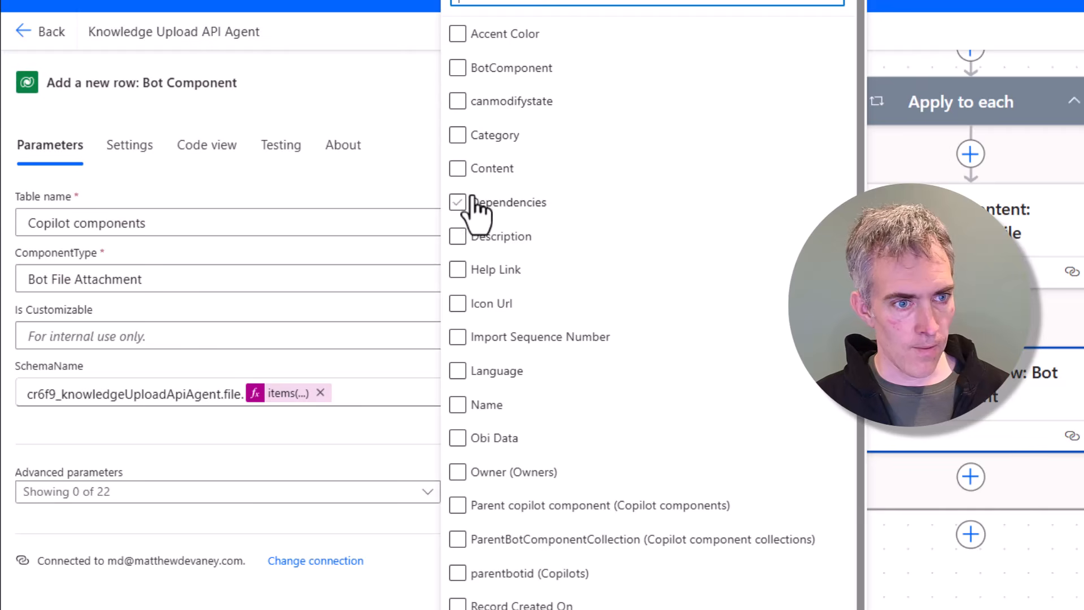
{"action": "left_click", "coordinate": [458, 237]}
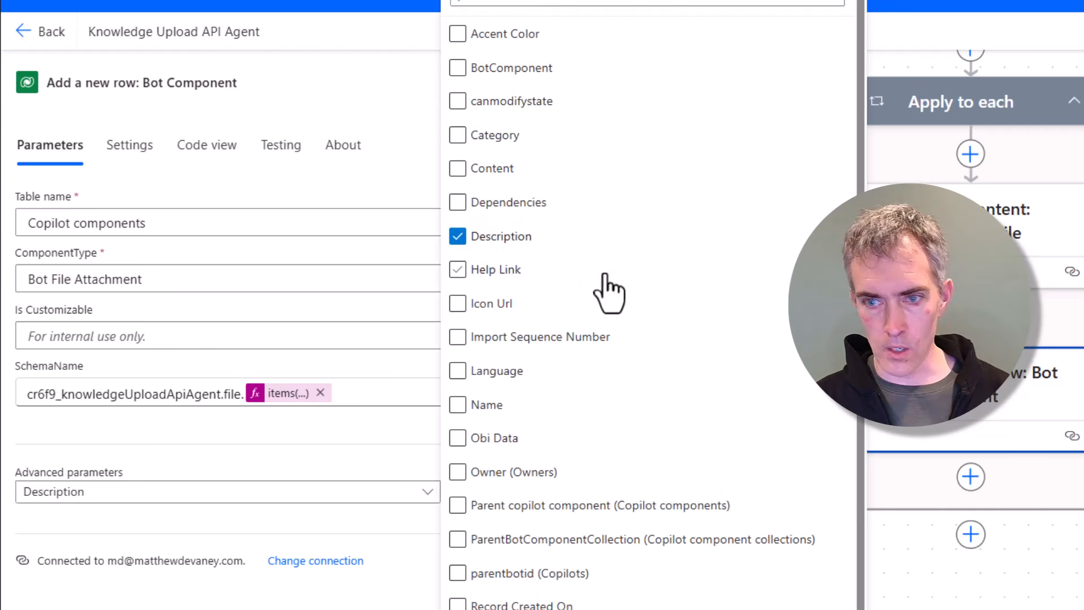
{"action": "scroll", "coordinate": [602, 277], "scroll_direction": "down", "scroll_amount": 1}
{"action": "left_click", "coordinate": [489, 394]}
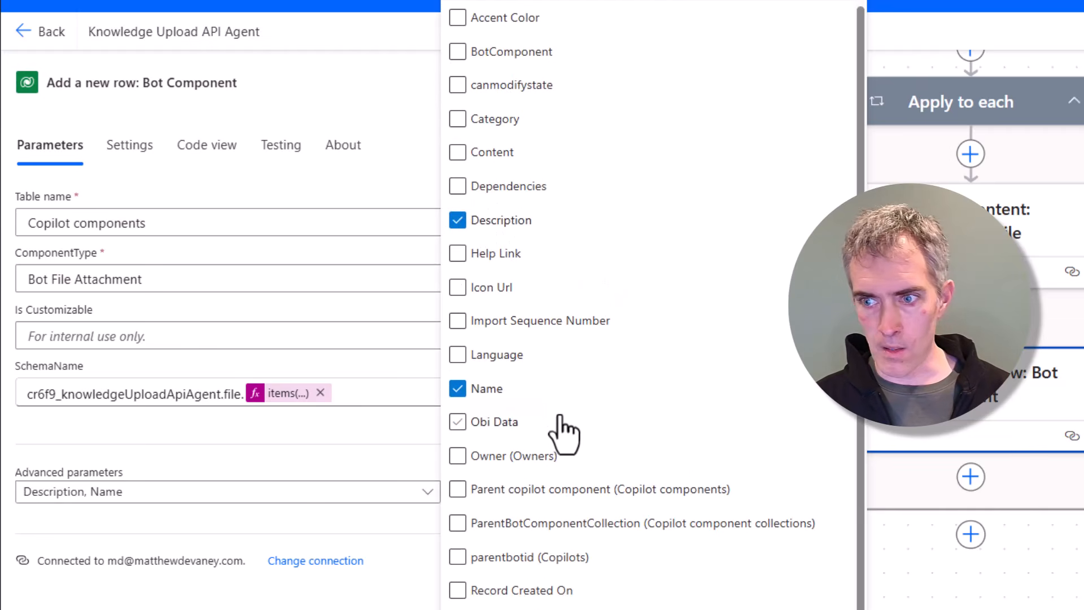
{"action": "left_click", "coordinate": [503, 569]}
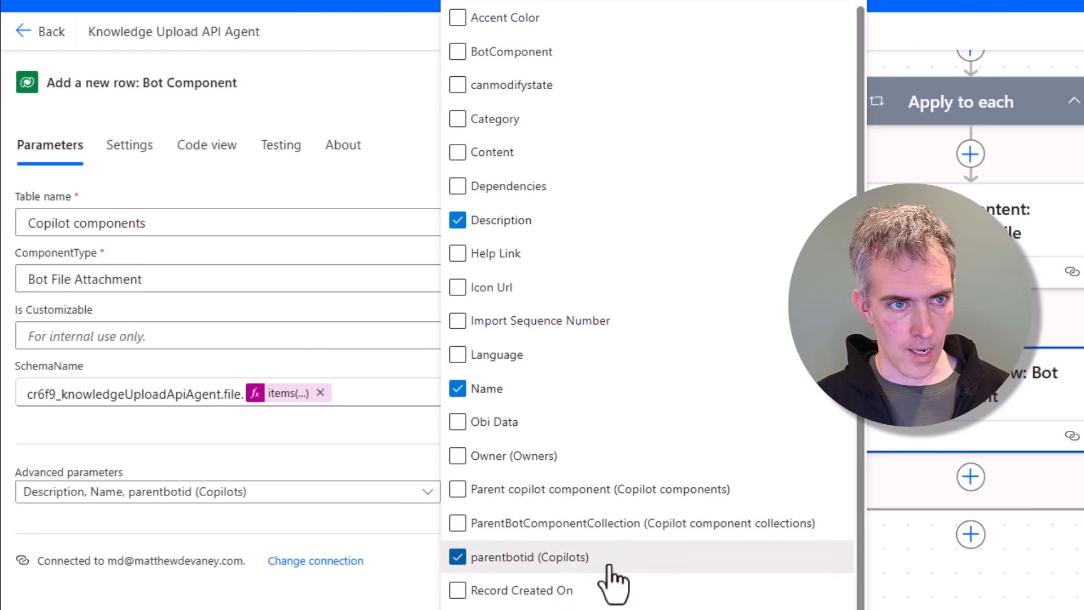
{"action": "key", "text": "Escape"}
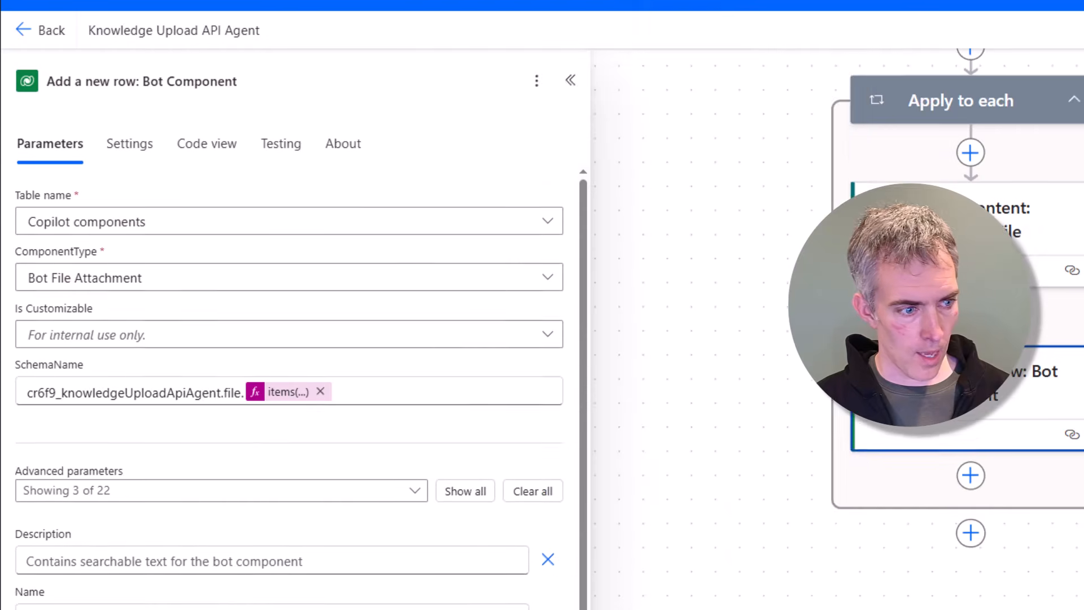
Step: Set the Description to Power Automate File Upload and the Name to the same file name expression
{"action": "left_click", "coordinate": [197, 413]}
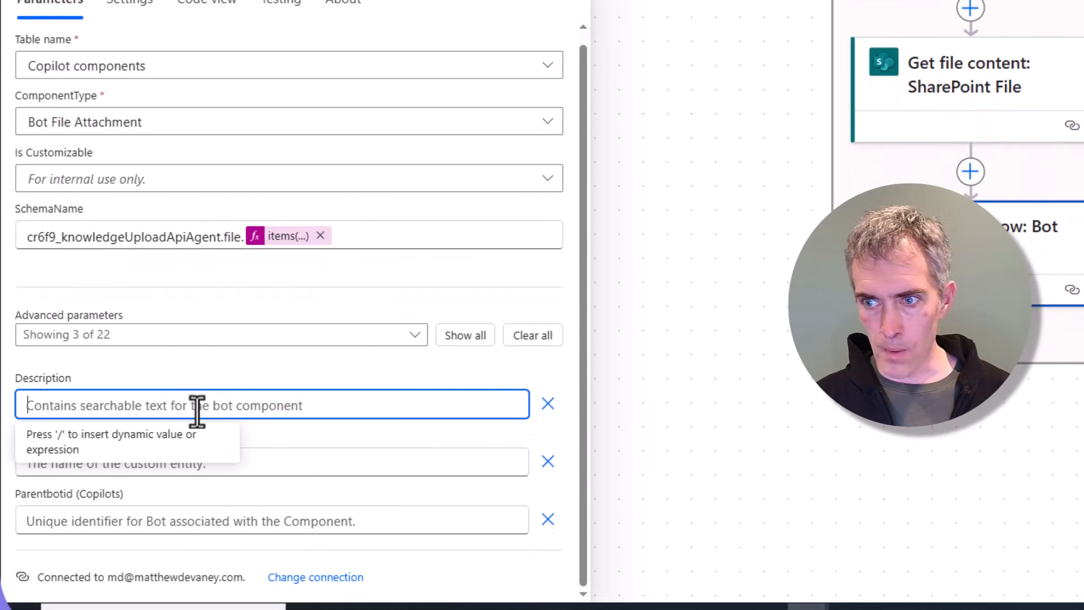
{"action": "type", "text": "Power Automate File Upload"}
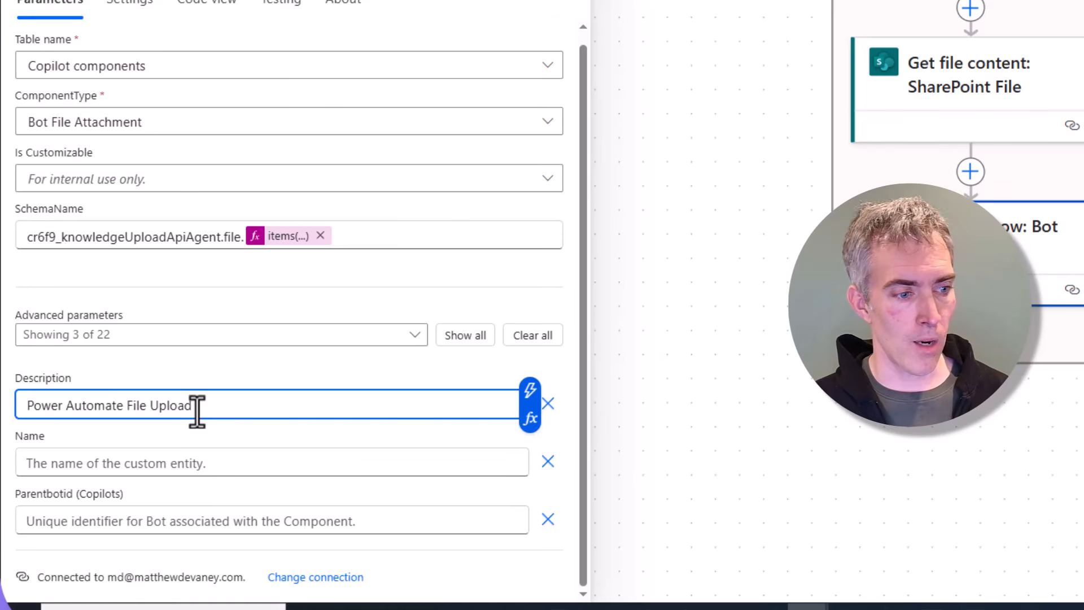
{"action": "left_click", "coordinate": [180, 466]}
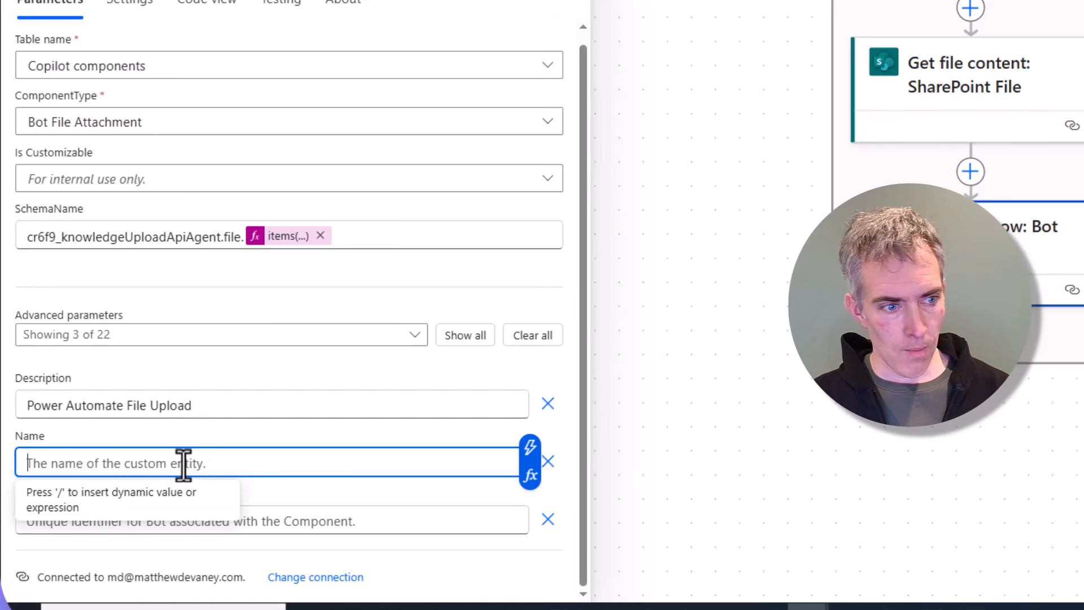
{"action": "left_click", "coordinate": [283, 237]}
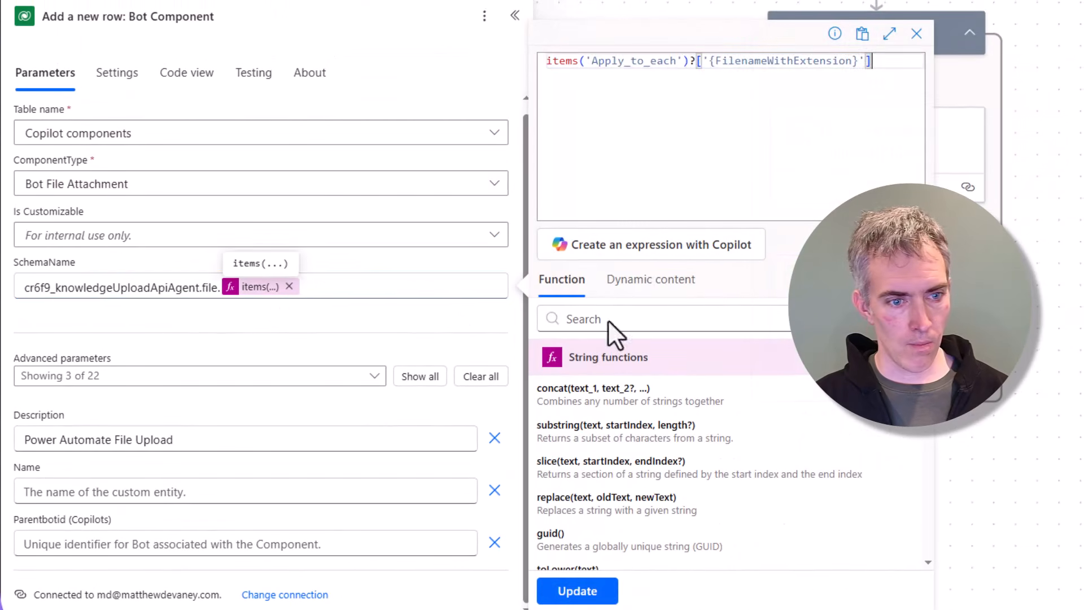
{"action": "left_click", "coordinate": [139, 483]}
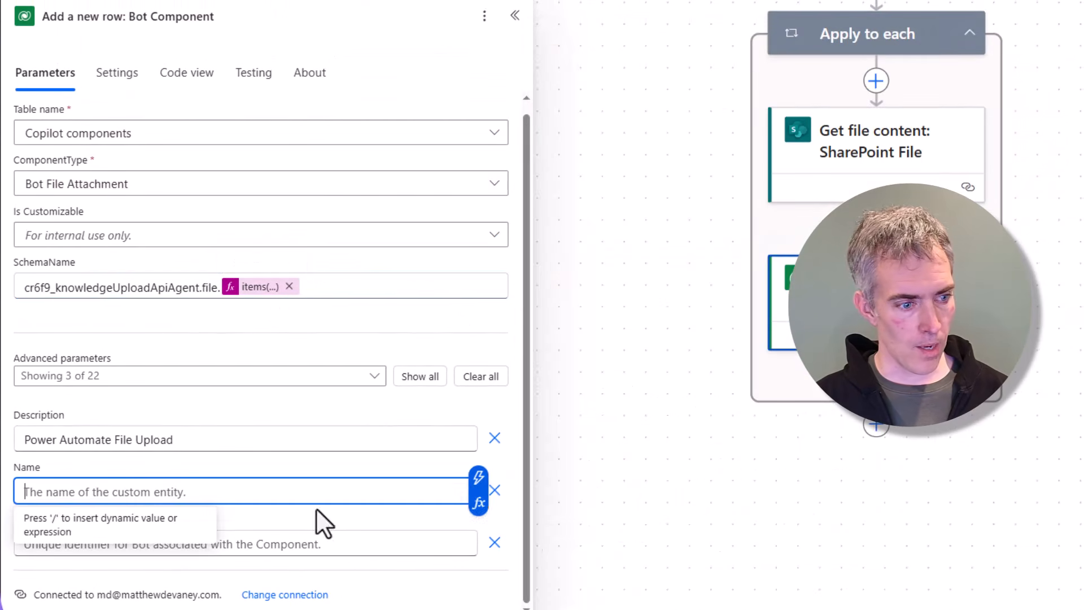
{"action": "type", "text": "items('Apply_to_each')?['{FilenameWithExtension}']"}
{"action": "key", "text": "ctrl+z"}
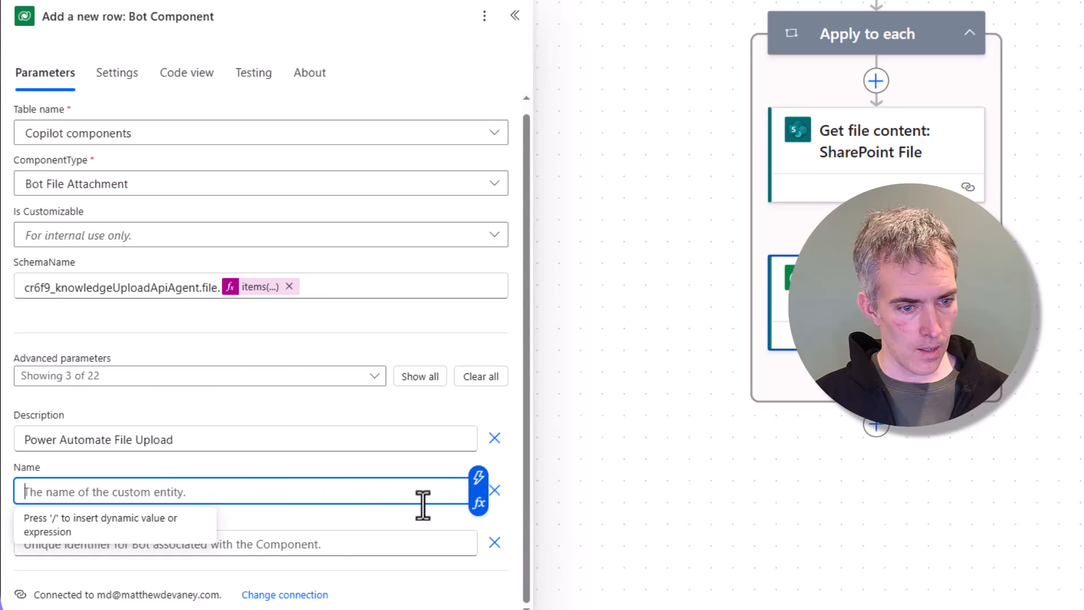
{"action": "left_click", "coordinate": [484, 502]}
{"action": "key", "text": "ctrl+v"}
{"action": "left_click", "coordinate": [546, 591]}
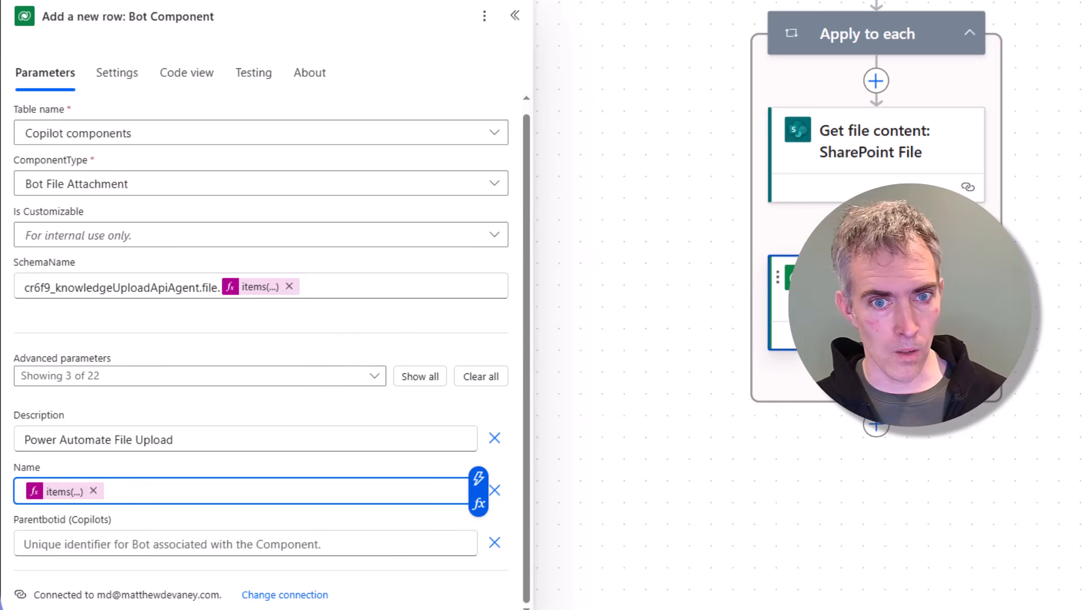
Step: Set Parentbotid (Copilots) to /bots() wrapping the varCopilot variable
{"action": "left_click_drag", "start_coordinate": [1016, 299], "coordinate": [1037, 609]}
{"action": "left_click_drag", "start_coordinate": [1081, 186], "coordinate": [1074, 548]}
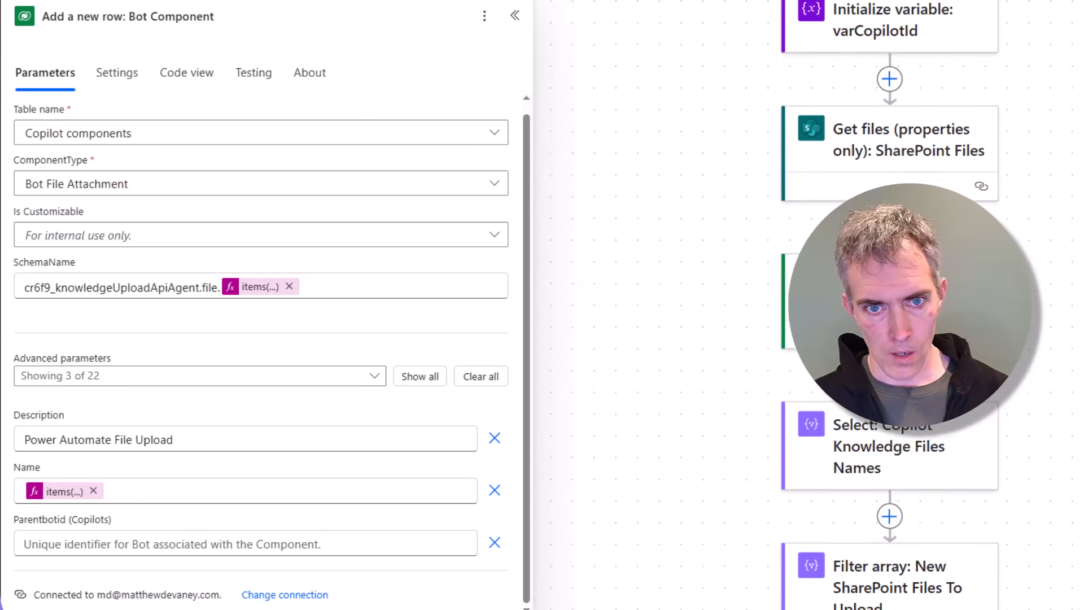
{"action": "left_click_drag", "start_coordinate": [1075, 141], "coordinate": [1071, 232]}
{"action": "left_click_drag", "start_coordinate": [1025, 604], "coordinate": [1045, 49]}
{"action": "left_click_drag", "start_coordinate": [1003, 298], "coordinate": [1003, 146]}
{"action": "left_click_drag", "start_coordinate": [987, 250], "coordinate": [983, 199]}
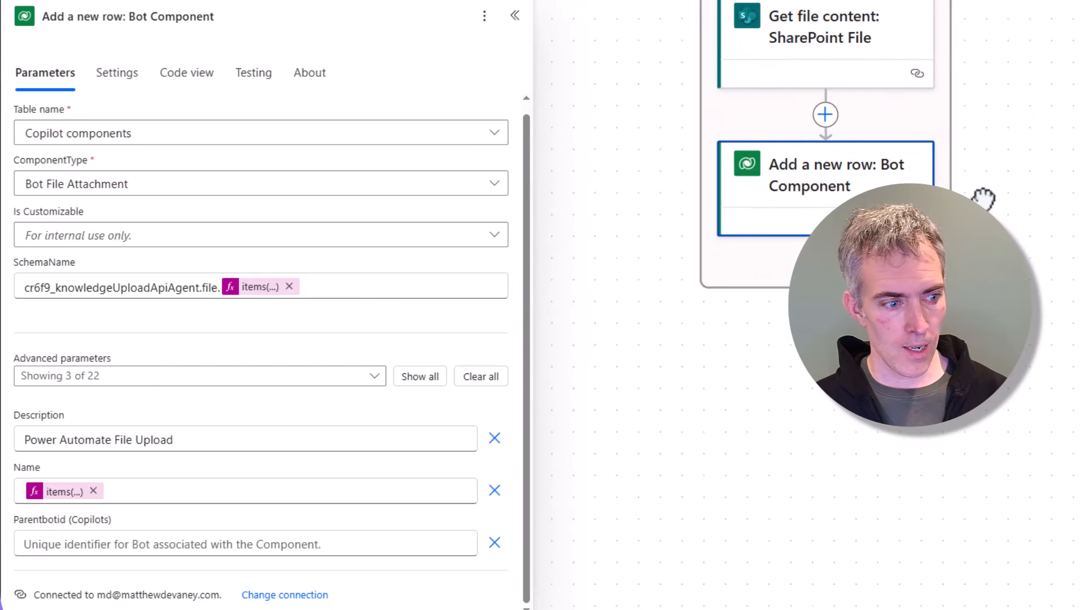
{"action": "left_click", "coordinate": [138, 545]}
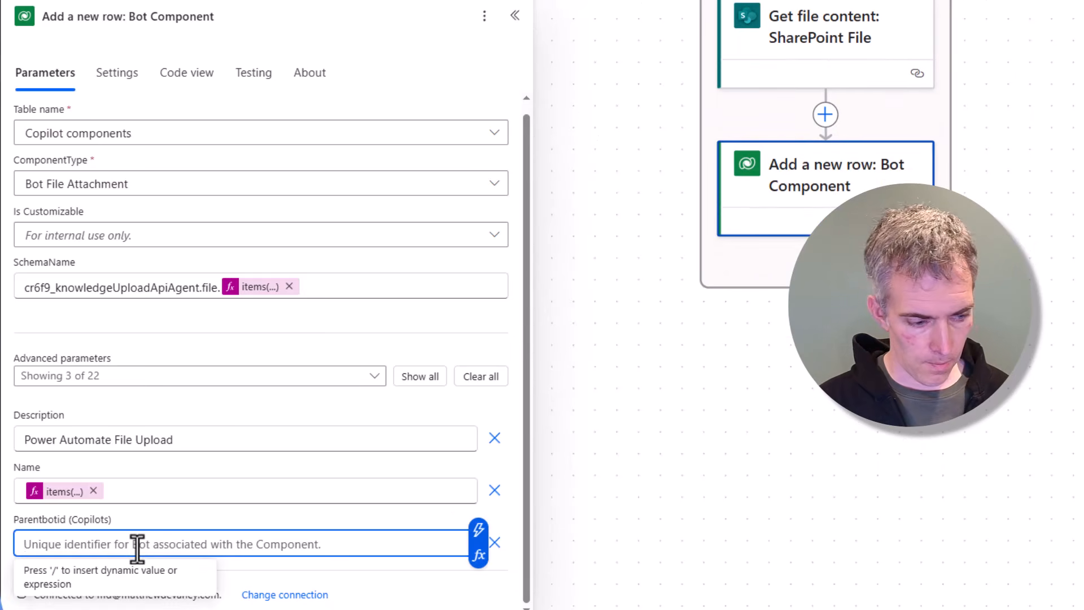
{"action": "type", "text": "/"}
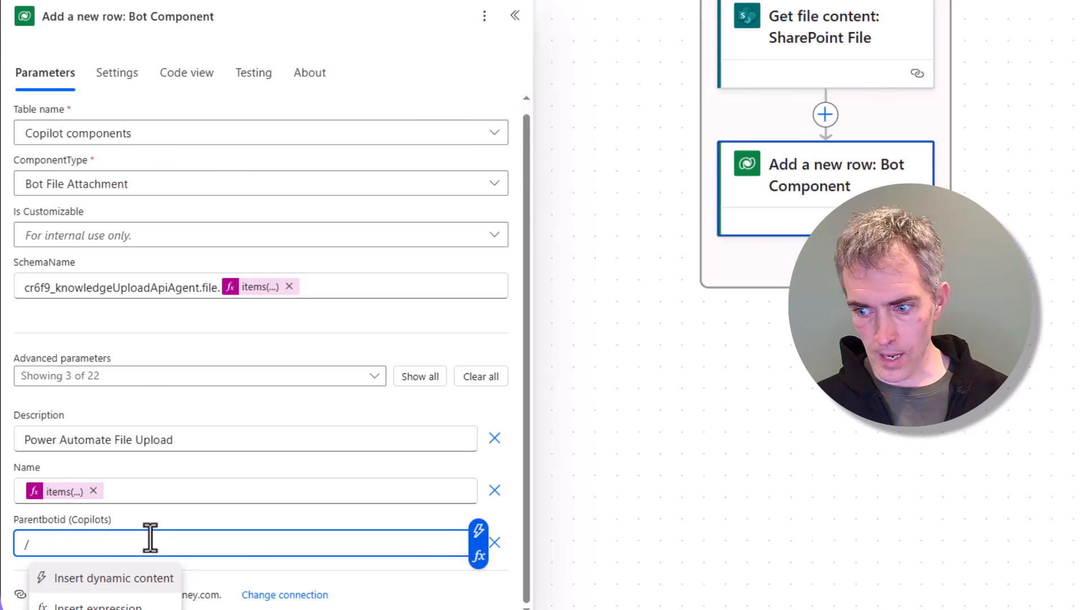
{"action": "type", "text": "bots("}
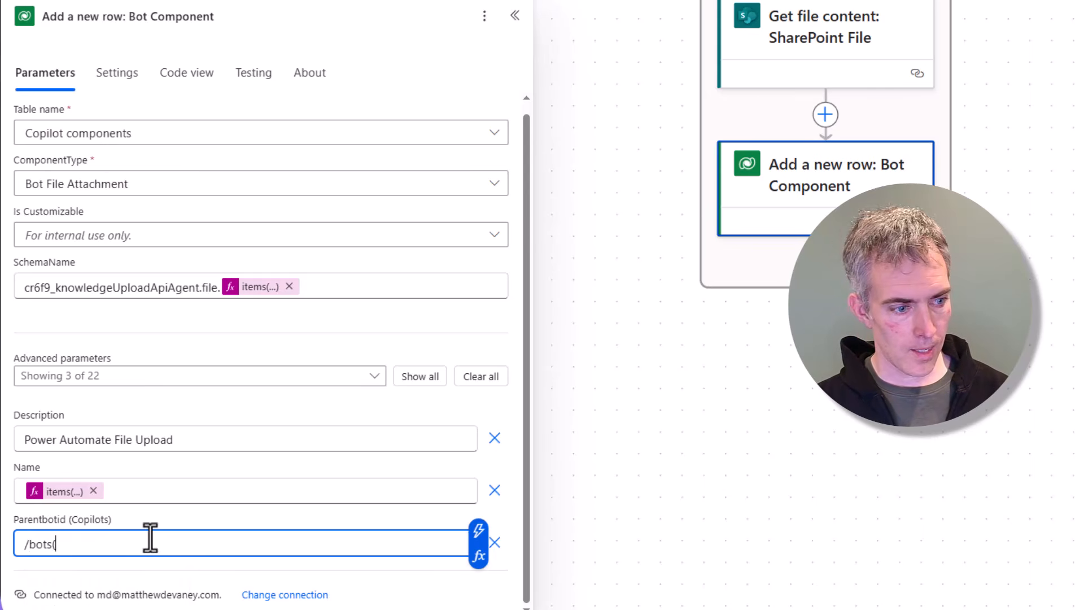
{"action": "left_click", "coordinate": [479, 556]}
{"action": "left_click", "coordinate": [619, 279]}
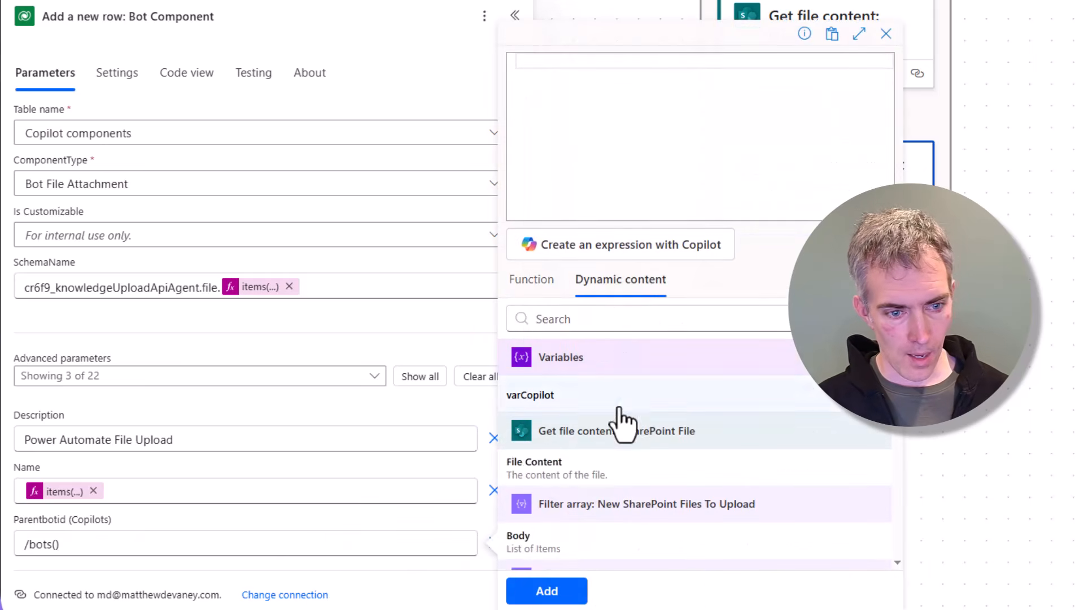
{"action": "left_click", "coordinate": [570, 402]}
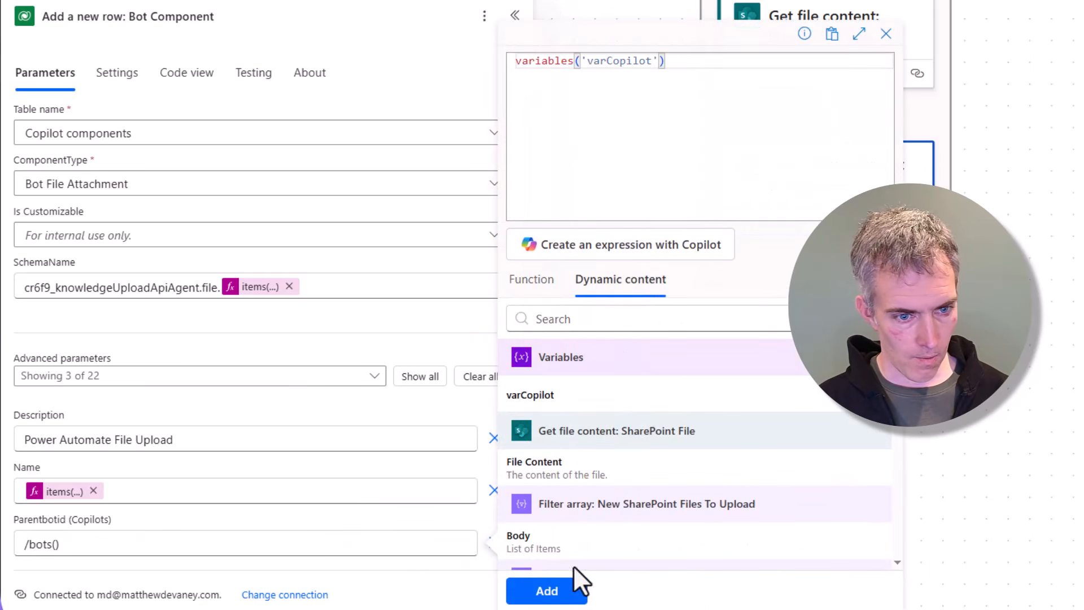
{"action": "left_click", "coordinate": [565, 596]}
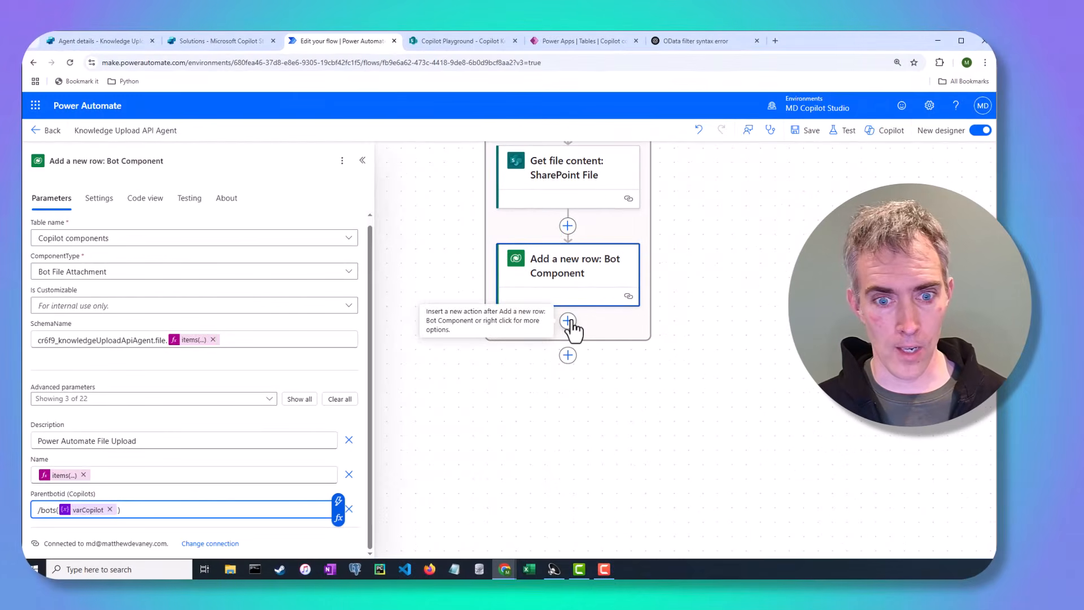
Step: Add a Dataverse 'Upload a file or an image' action after the Bot Component row action
{"action": "left_click", "coordinate": [568, 321]}
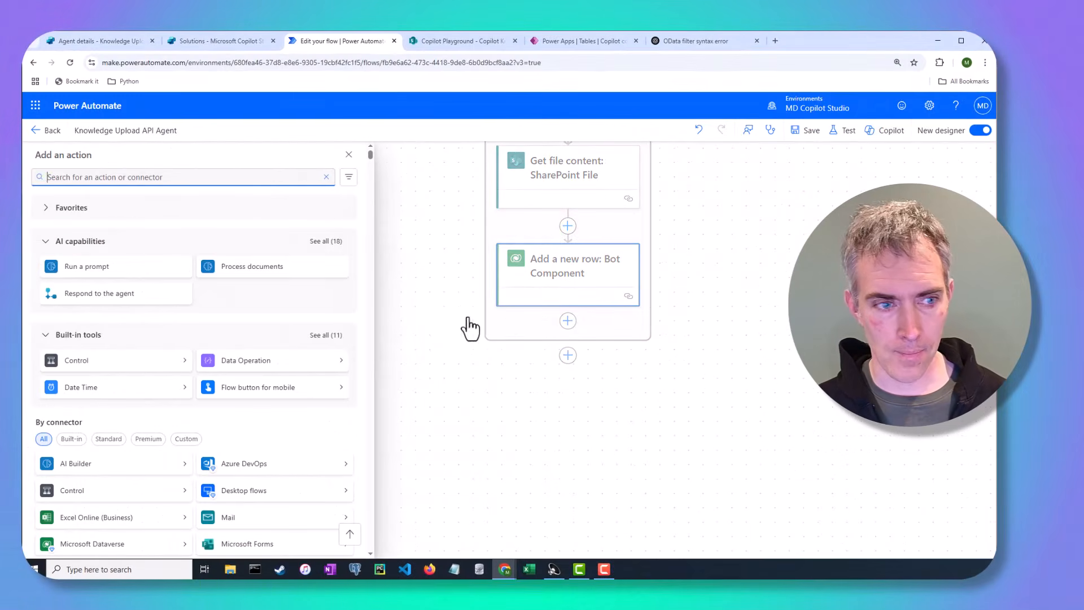
{"action": "type", "text": "upload file"}
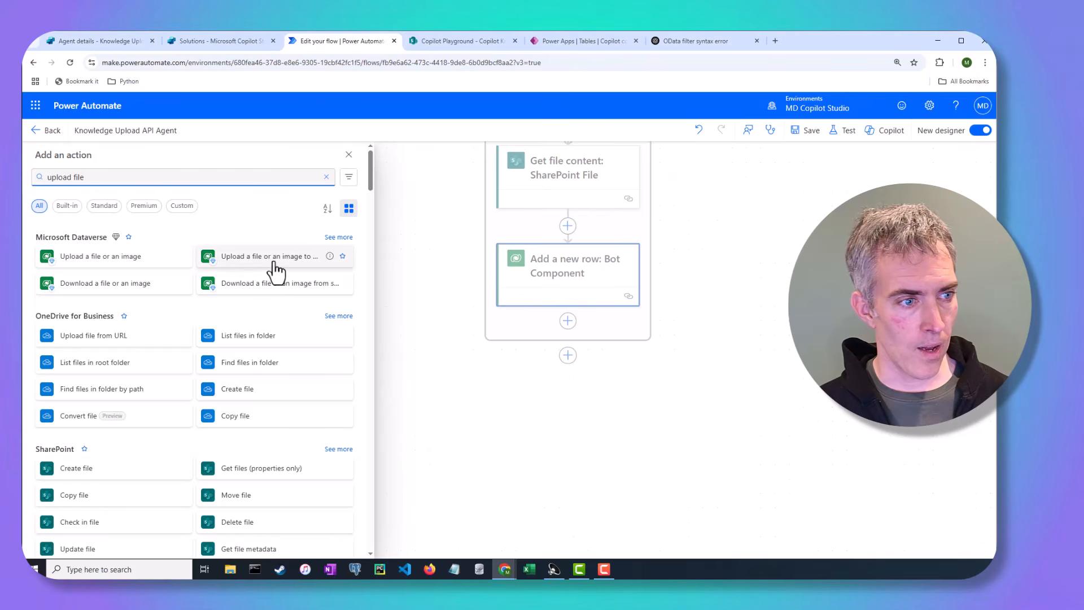
{"action": "left_click", "coordinate": [150, 265]}
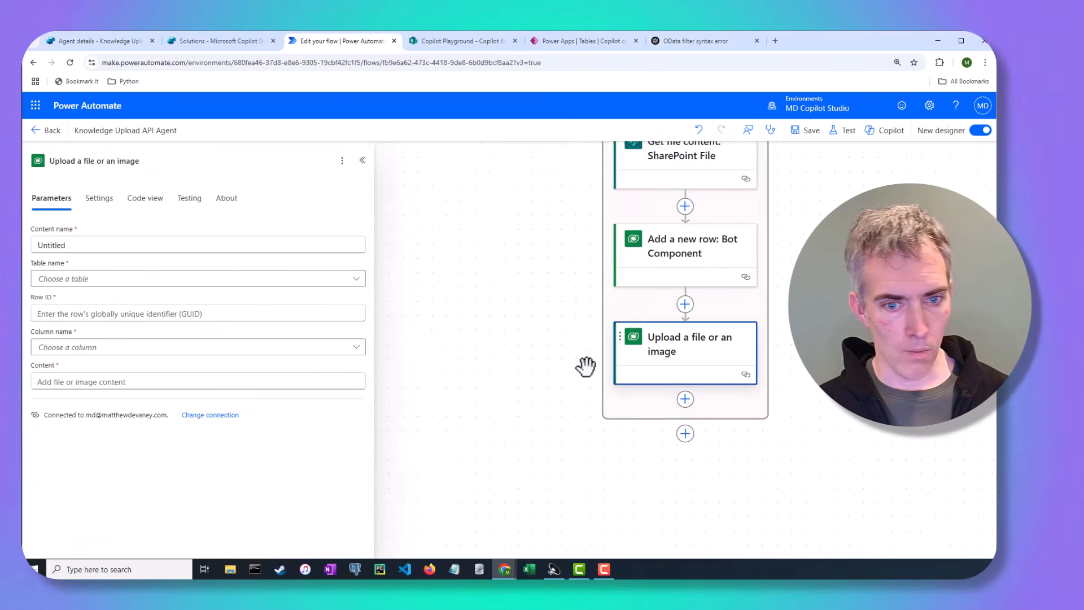
Step: Set the Content name to the same file name expression used in the Bot Component row action
{"action": "left_click", "coordinate": [137, 247]}
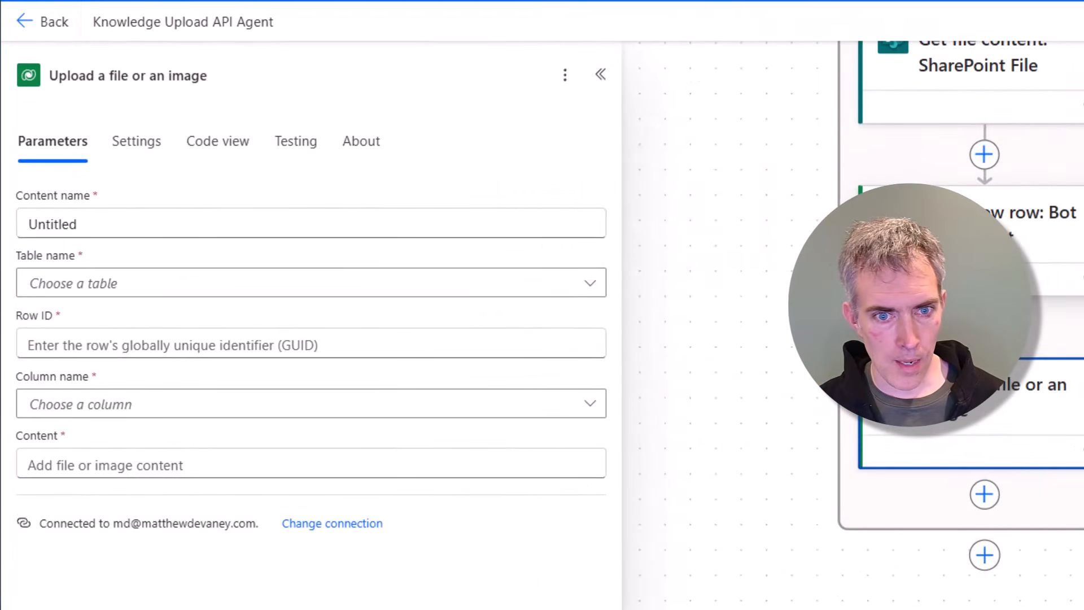
{"action": "left_click", "coordinate": [560, 252]}
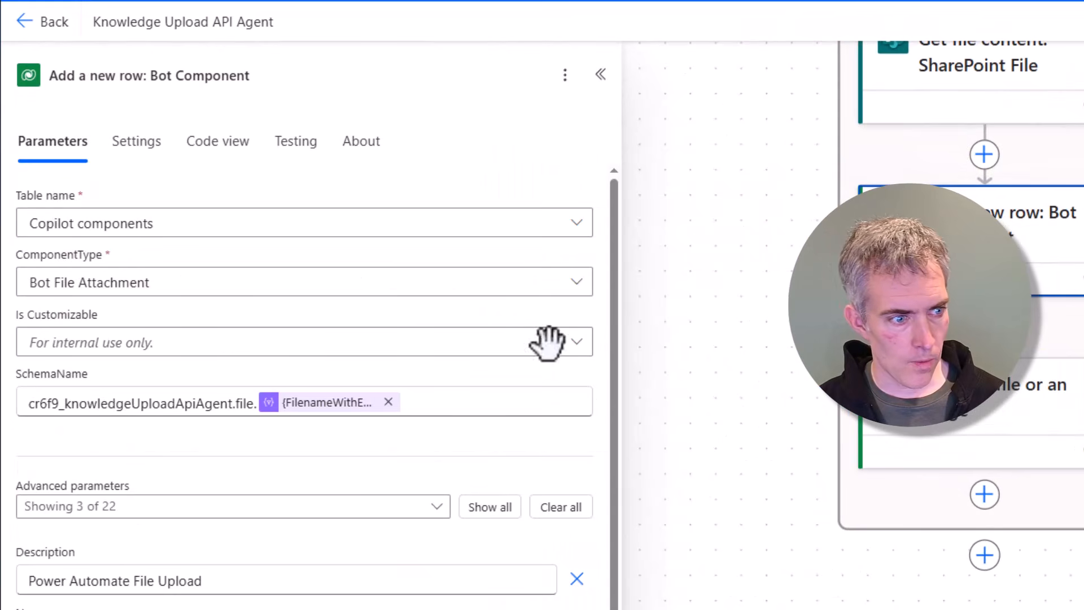
{"action": "left_click", "coordinate": [955, 430]}
{"action": "left_click", "coordinate": [143, 227]}
{"action": "key", "text": "ctrl+a"}
{"action": "key", "text": "ctrl+v"}
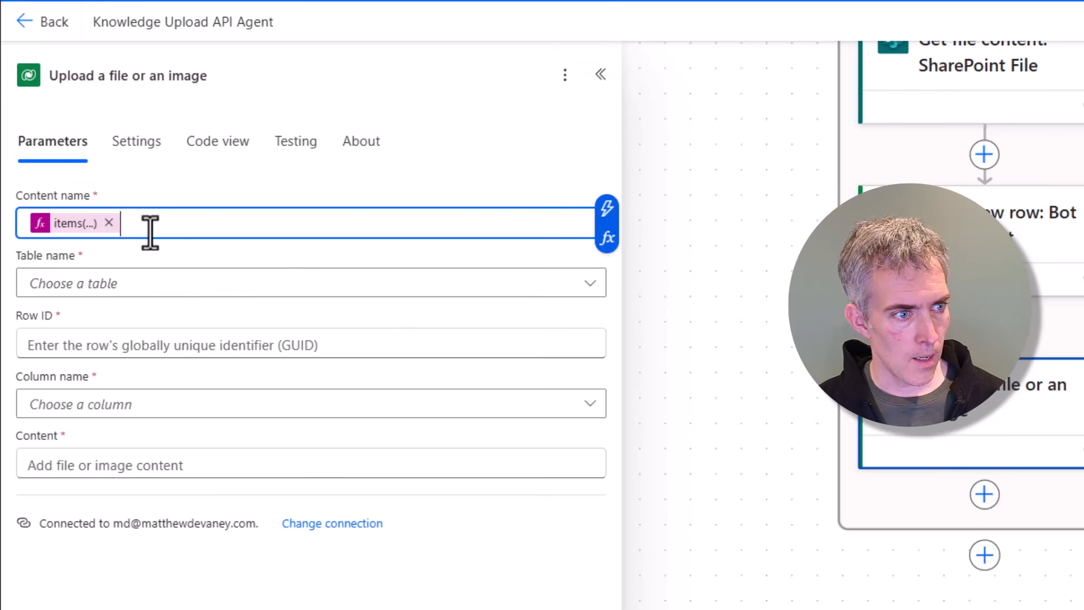
Step: Set the upload action's Table name to Copilot components
{"action": "left_click", "coordinate": [158, 284]}
{"action": "type", "text": "Copilo"}
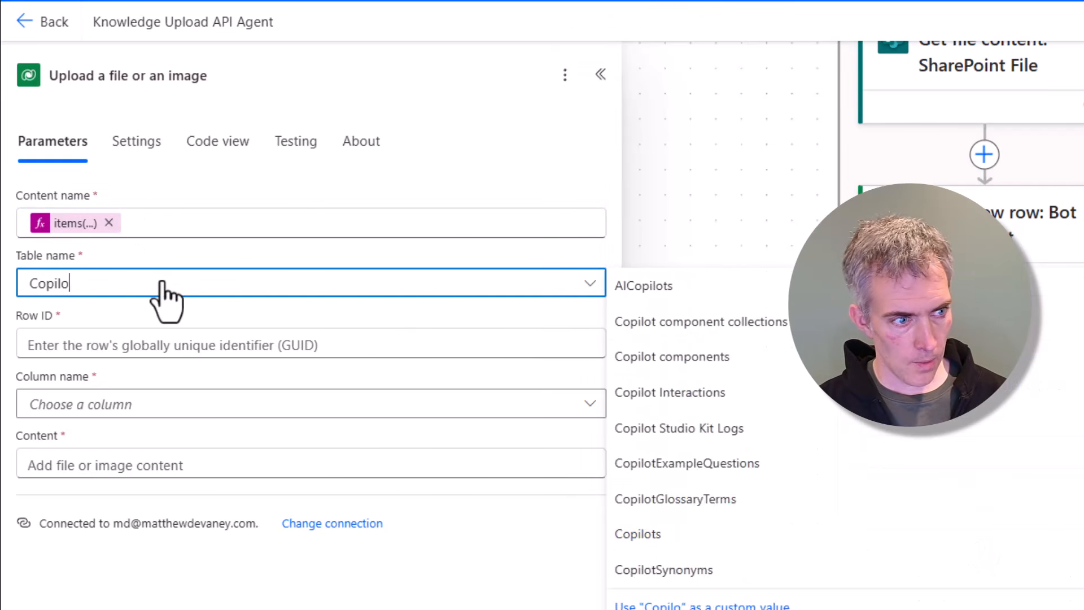
{"action": "type", "text": "t component"}
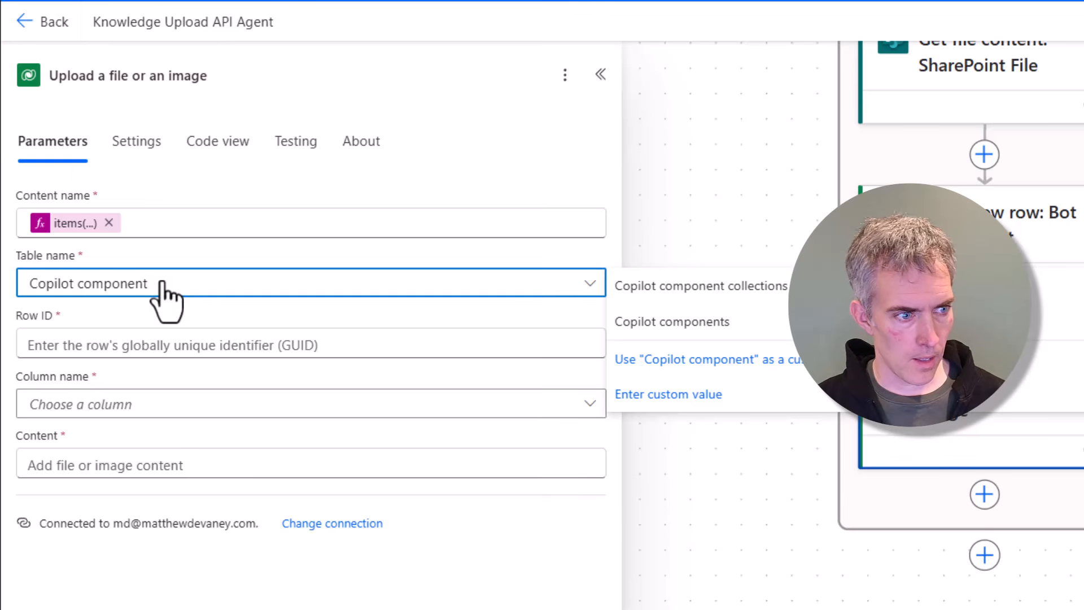
{"action": "key", "text": "Return"}
Step: Set Row ID to the BotComponent output of the new row action and Column name to filedata
{"action": "left_click", "coordinate": [238, 342]}
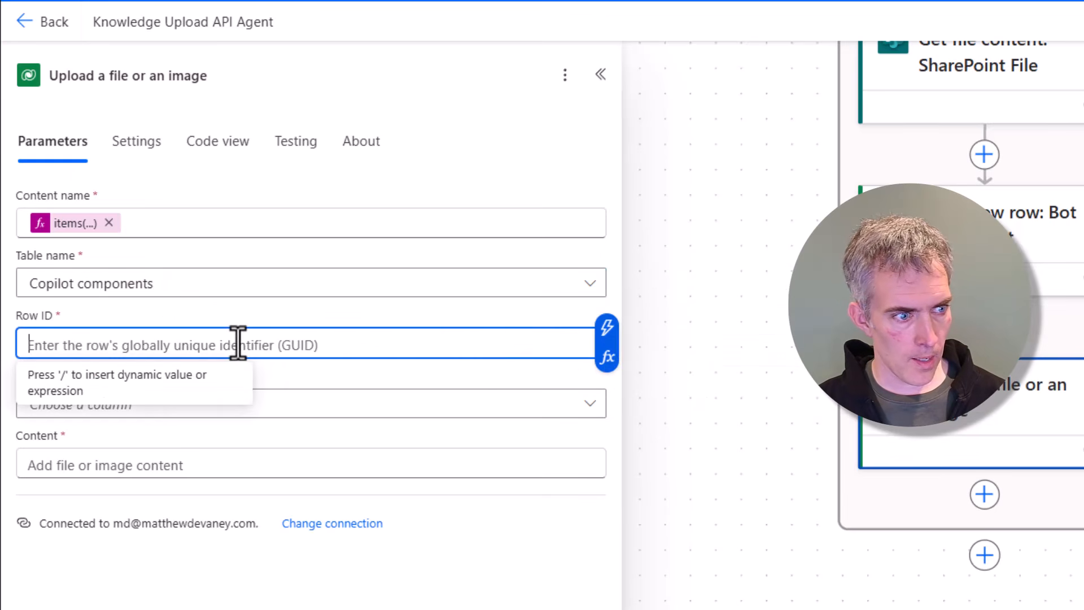
{"action": "left_click", "coordinate": [607, 357]}
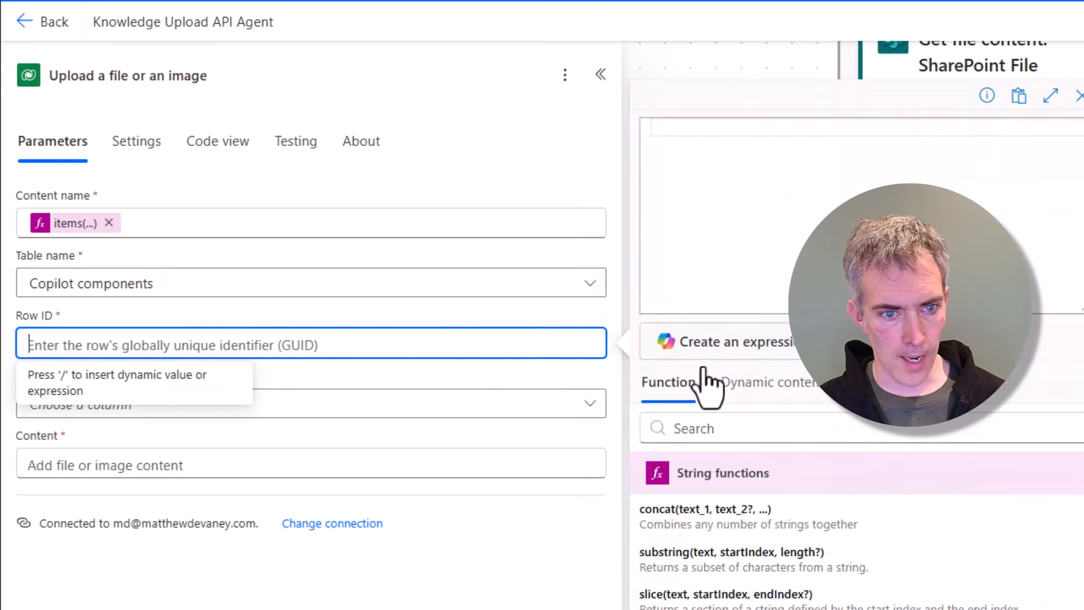
{"action": "left_click", "coordinate": [771, 391]}
{"action": "left_click", "coordinate": [728, 429]}
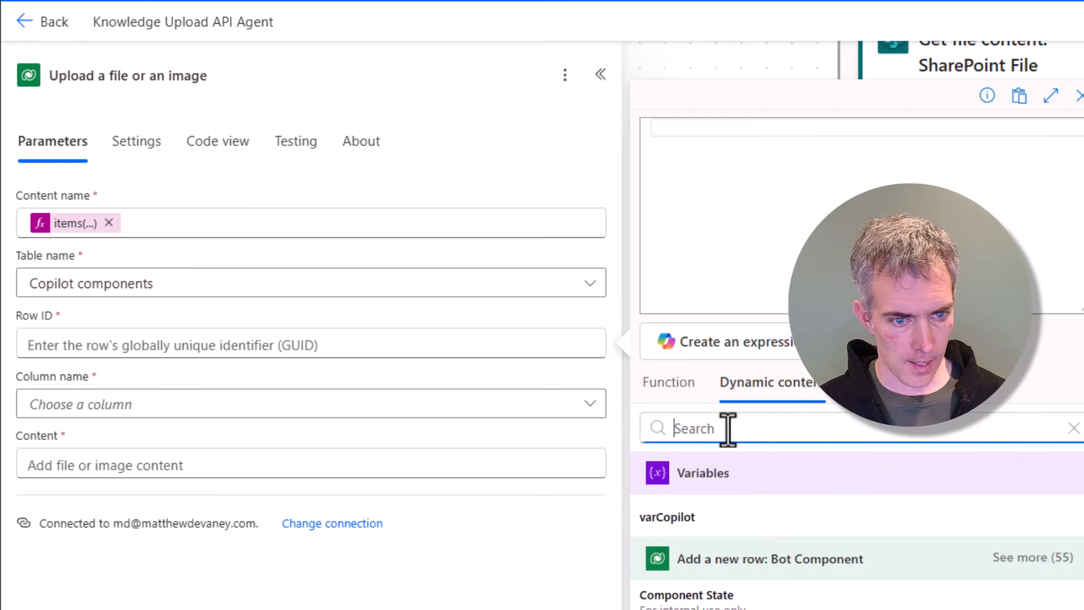
{"action": "type", "text": "unique"}
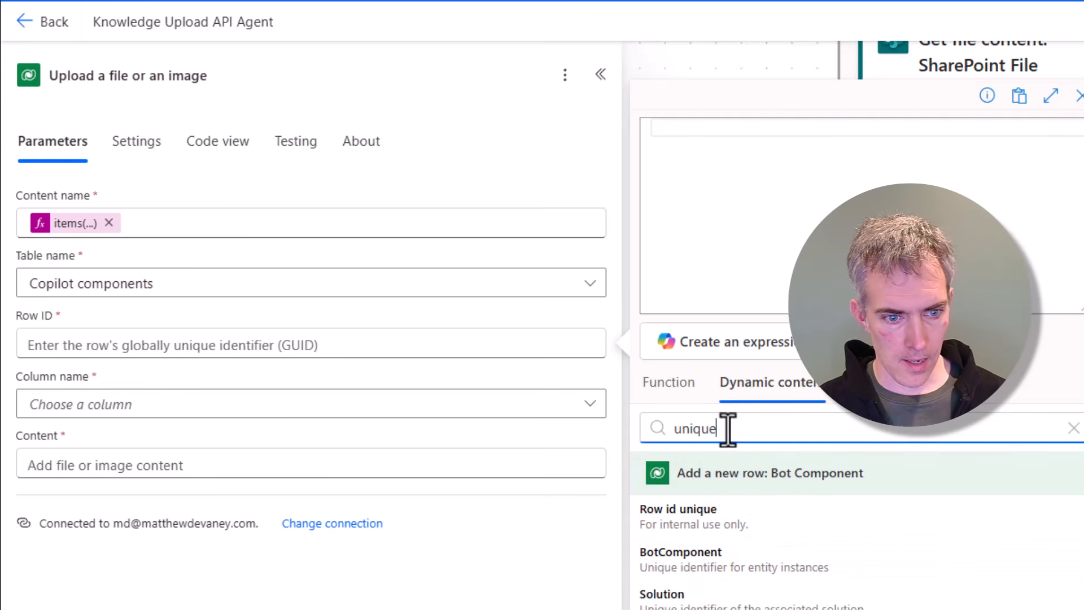
{"action": "left_click", "coordinate": [687, 557]}
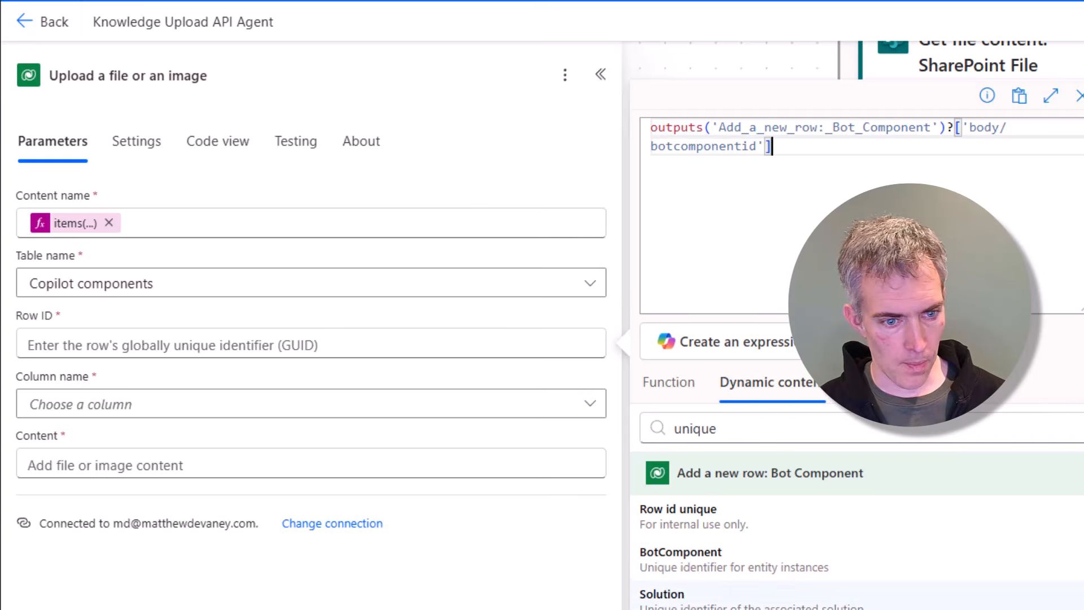
{"action": "left_click", "coordinate": [177, 413]}
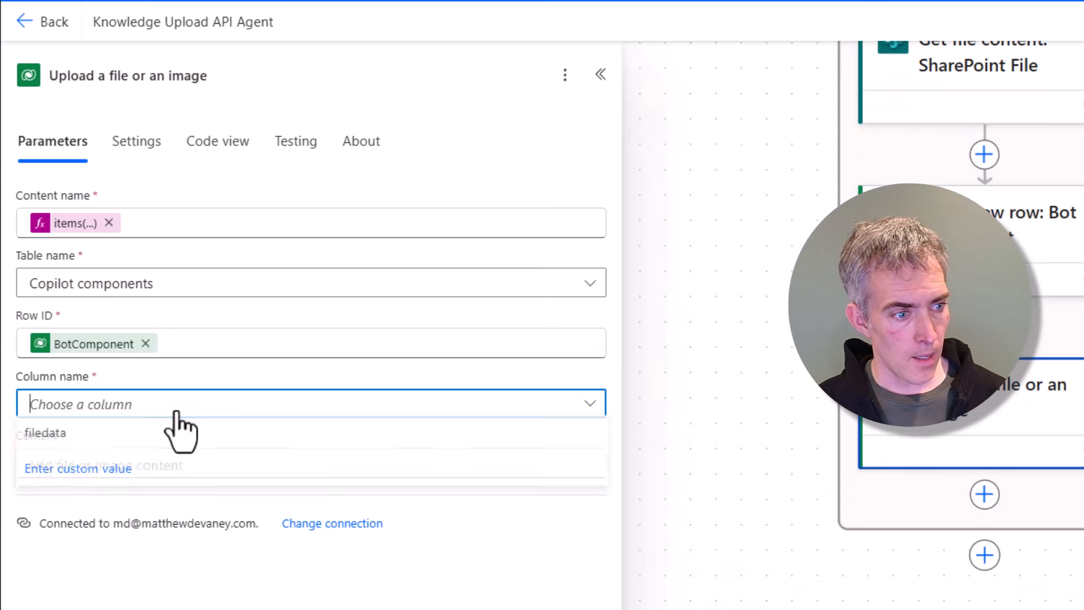
{"action": "left_click", "coordinate": [169, 435]}
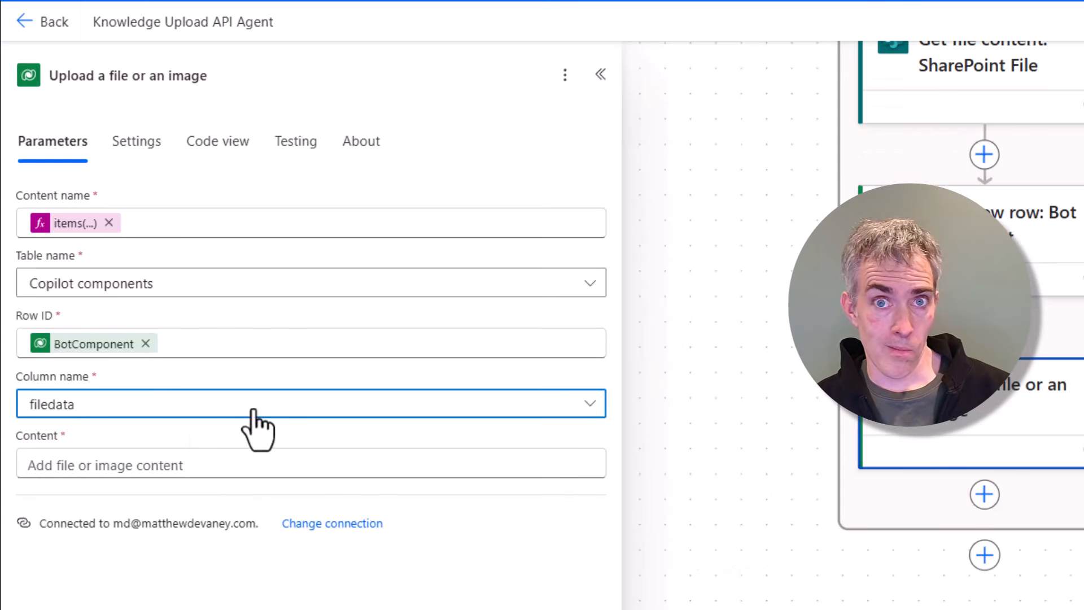
Step: Set the Content to the File Content output of the Get file content SharePoint action
{"action": "left_click", "coordinate": [156, 467]}
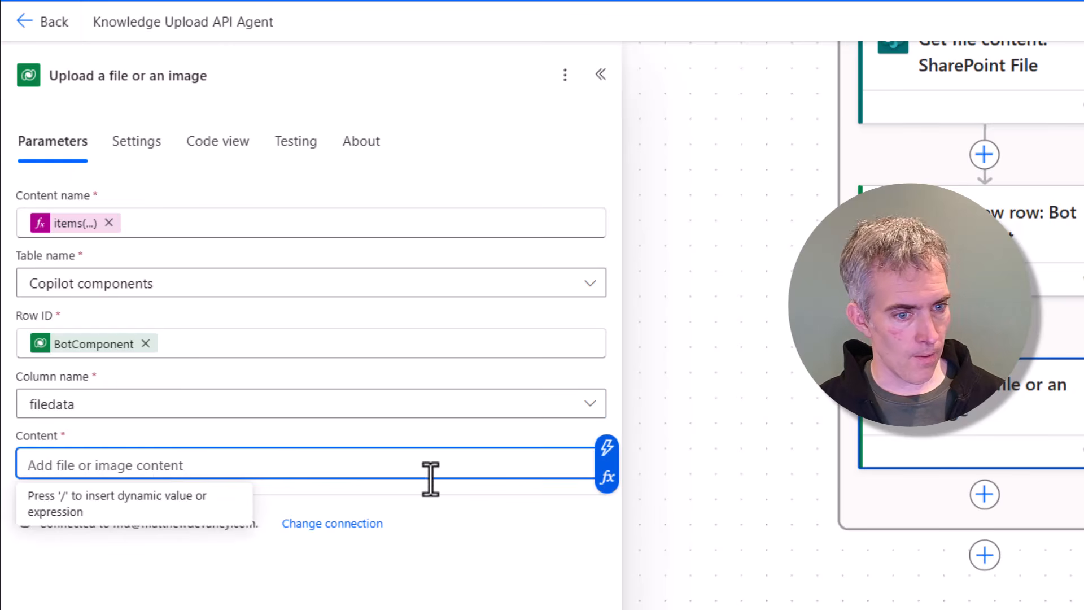
{"action": "left_click", "coordinate": [608, 481]}
{"action": "left_click", "coordinate": [786, 406]}
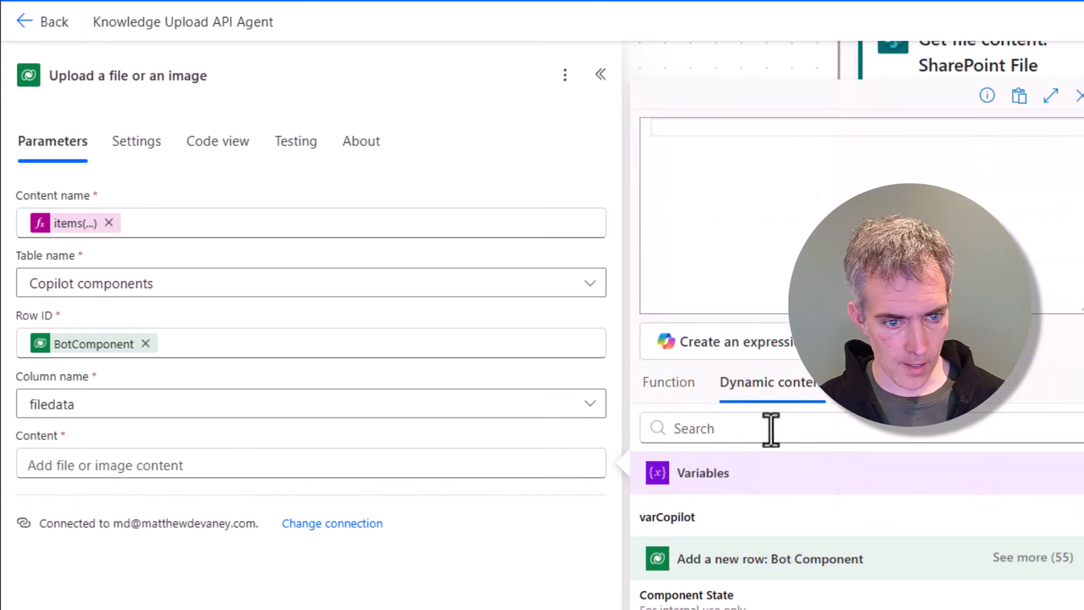
{"action": "left_click", "coordinate": [770, 428]}
{"action": "type", "text": "file content"}
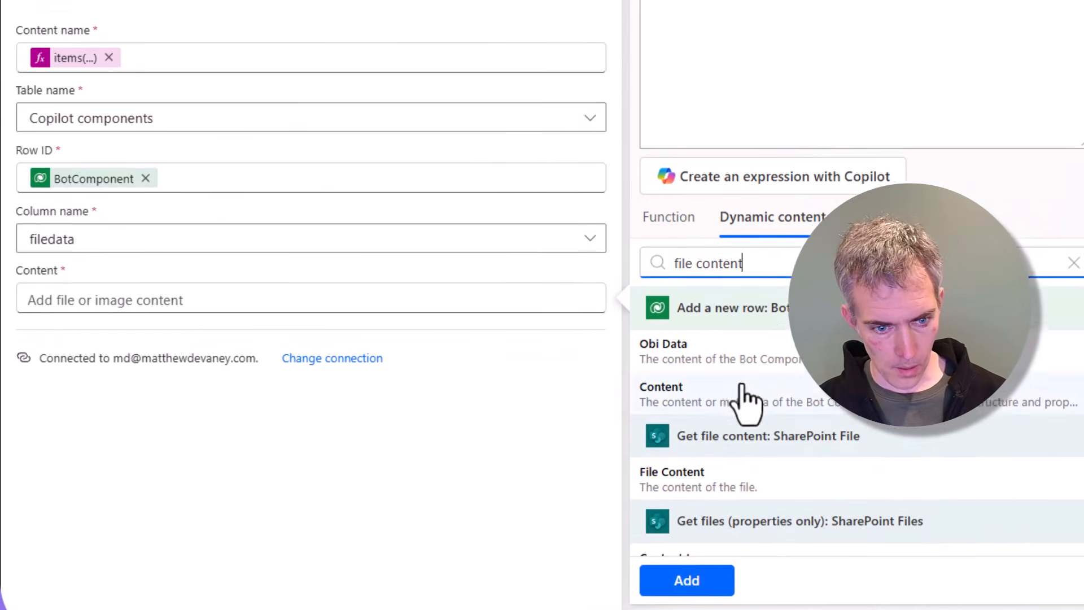
{"action": "left_click", "coordinate": [733, 466]}
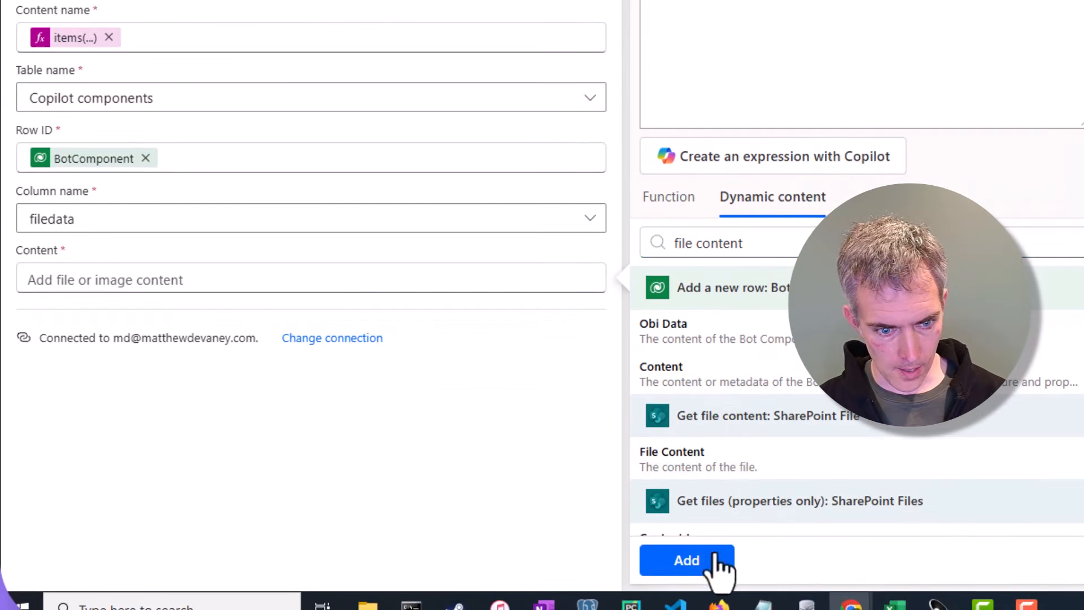
{"action": "left_click", "coordinate": [718, 561]}
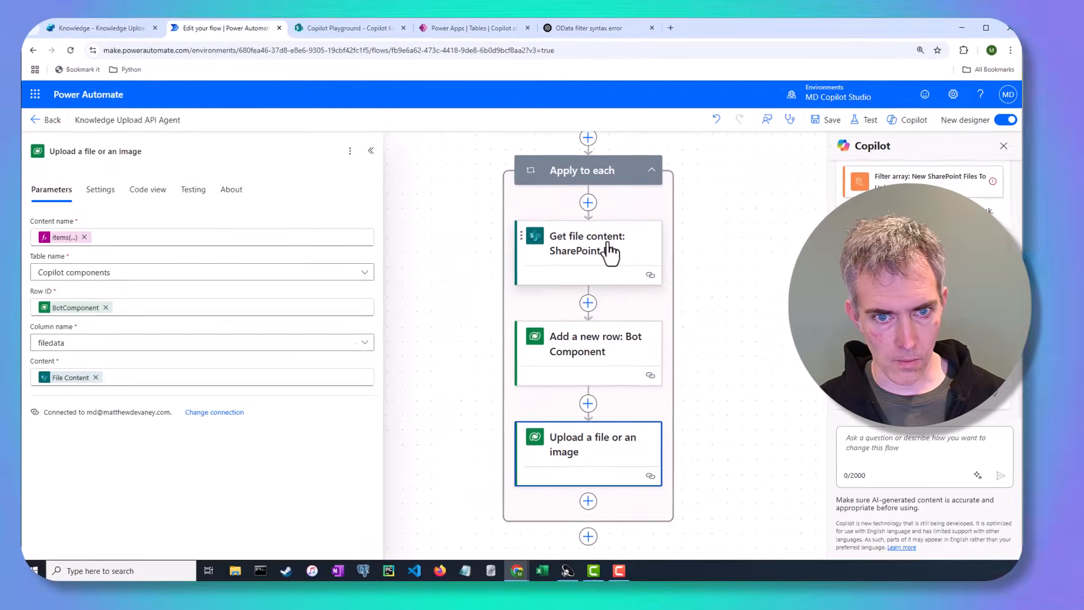
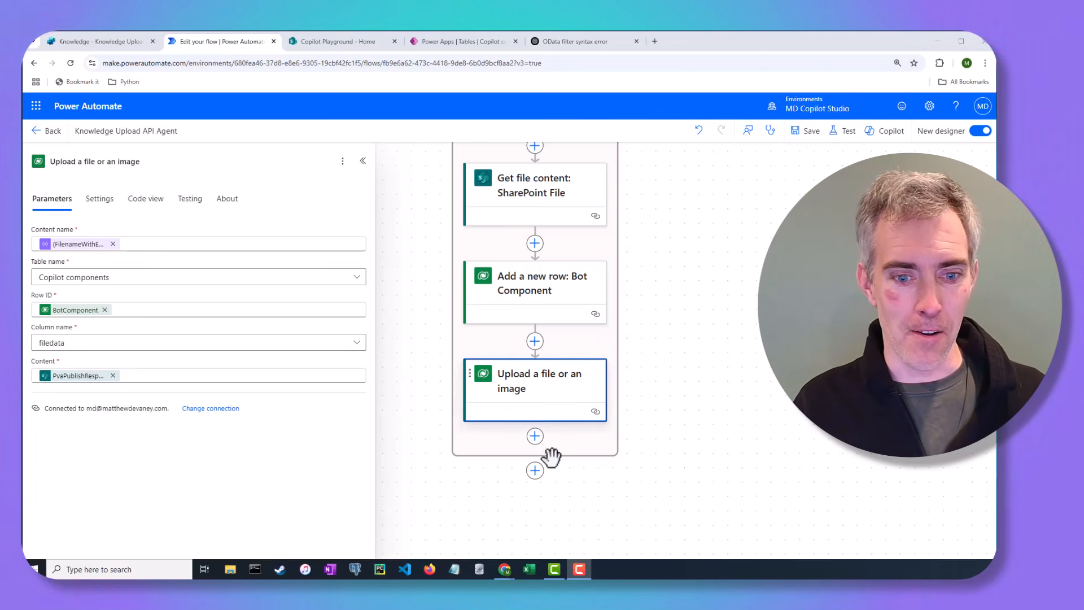
Step: Add a Dataverse Perform a bound action step after the loop and set its Table name to Copilots
{"action": "left_click", "coordinate": [535, 471]}
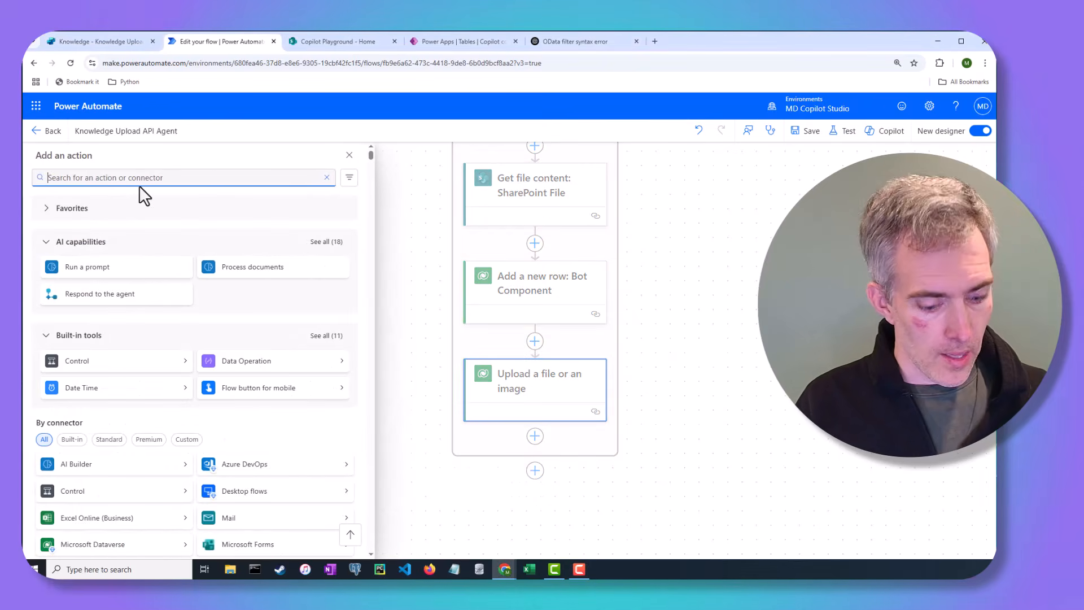
{"action": "type", "text": "bound action: Publish Copilot"}
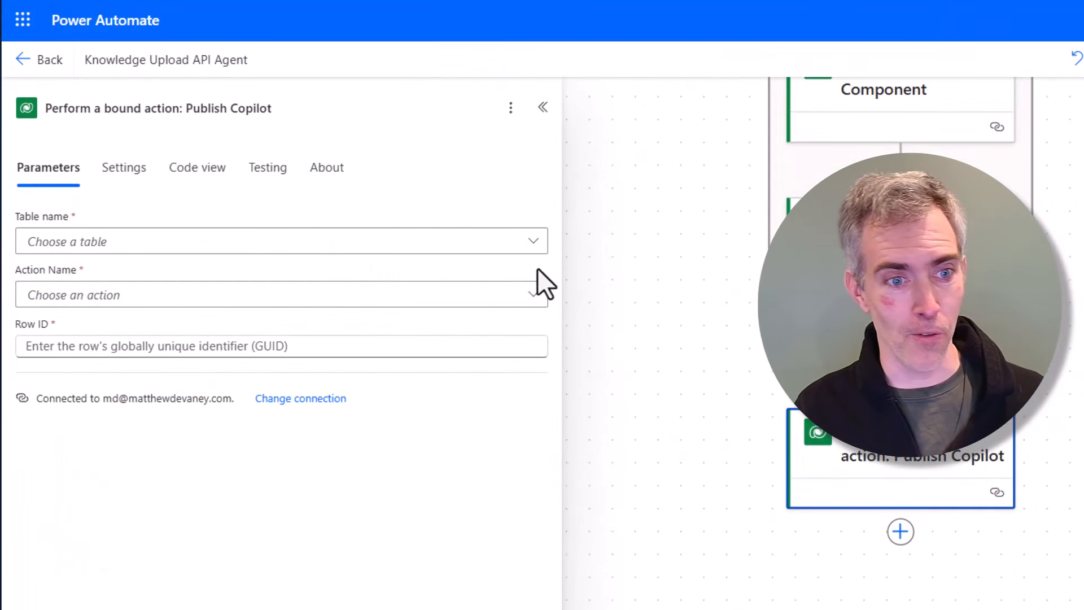
{"action": "left_click", "coordinate": [469, 245]}
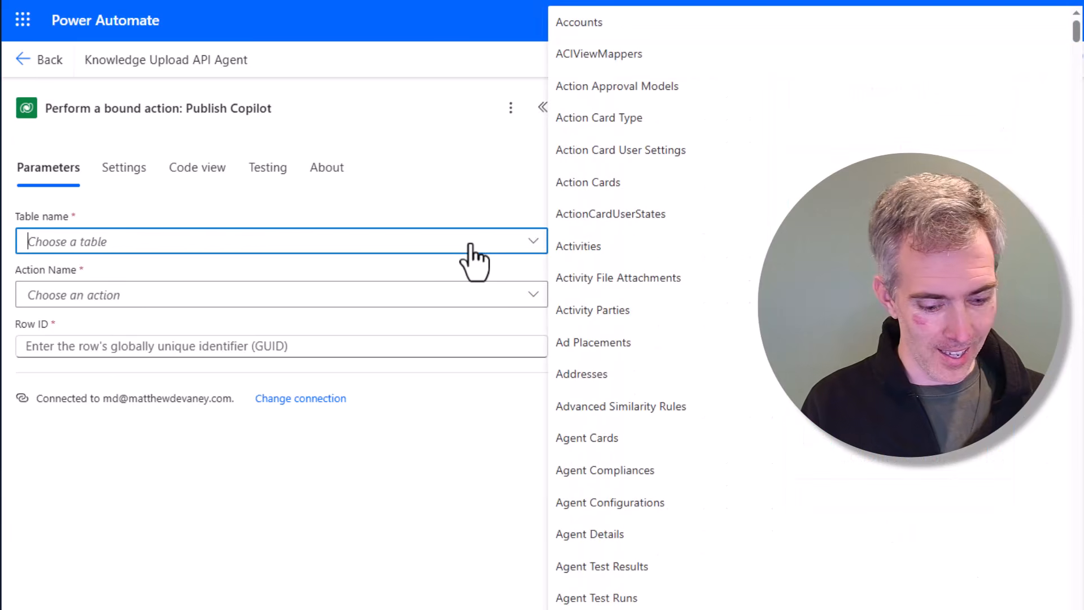
{"action": "type", "text": "copilot"}
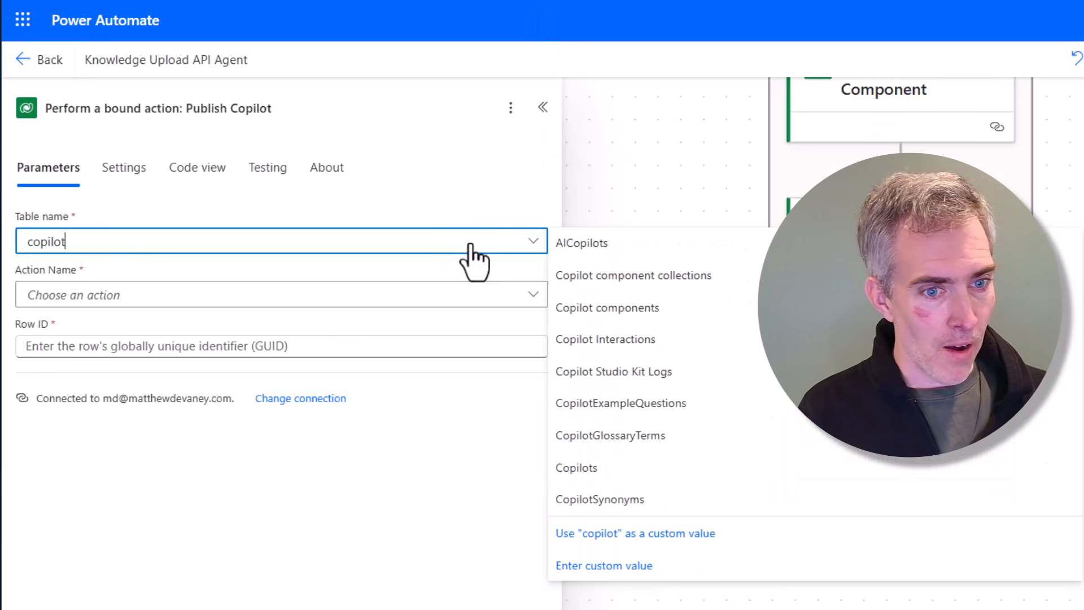
{"action": "left_click", "coordinate": [661, 469]}
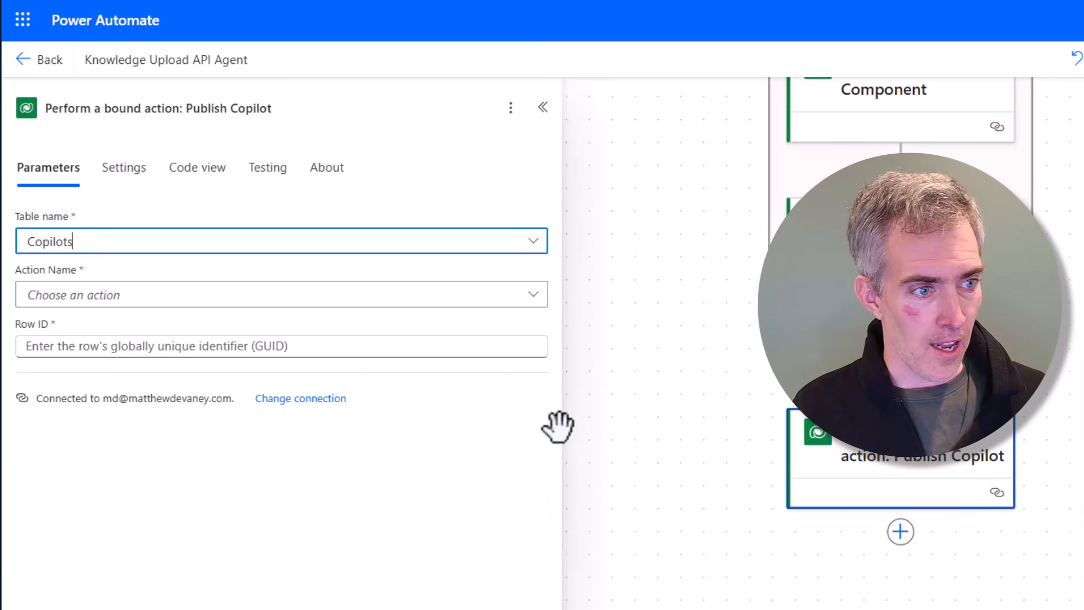
Step: Set the bound action's Action Name to PvaPublish and its Row ID to the varCopilot variable
{"action": "left_click", "coordinate": [525, 295]}
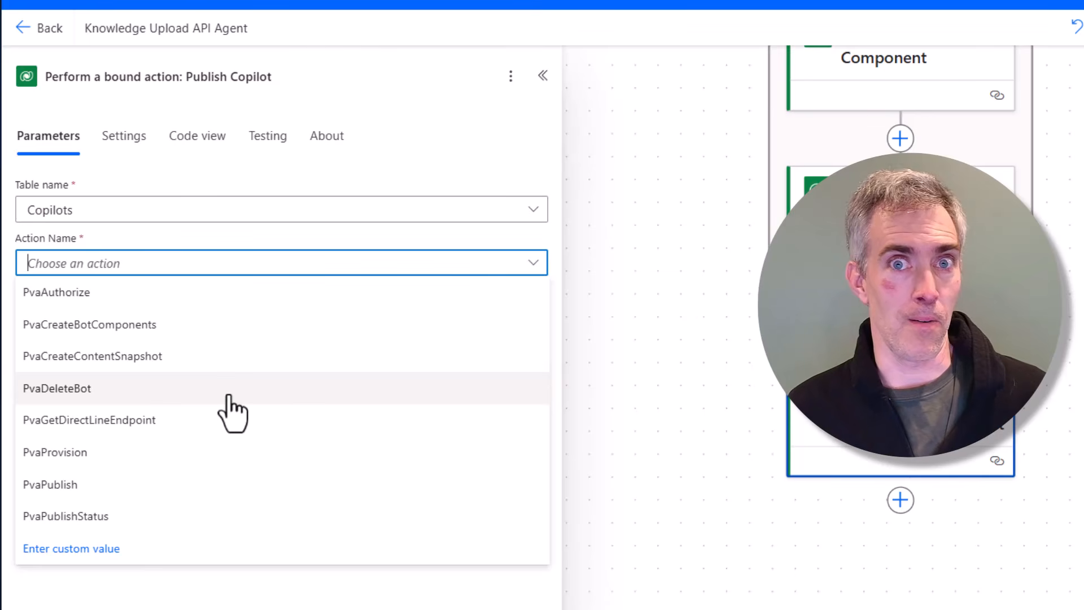
{"action": "left_click", "coordinate": [204, 497]}
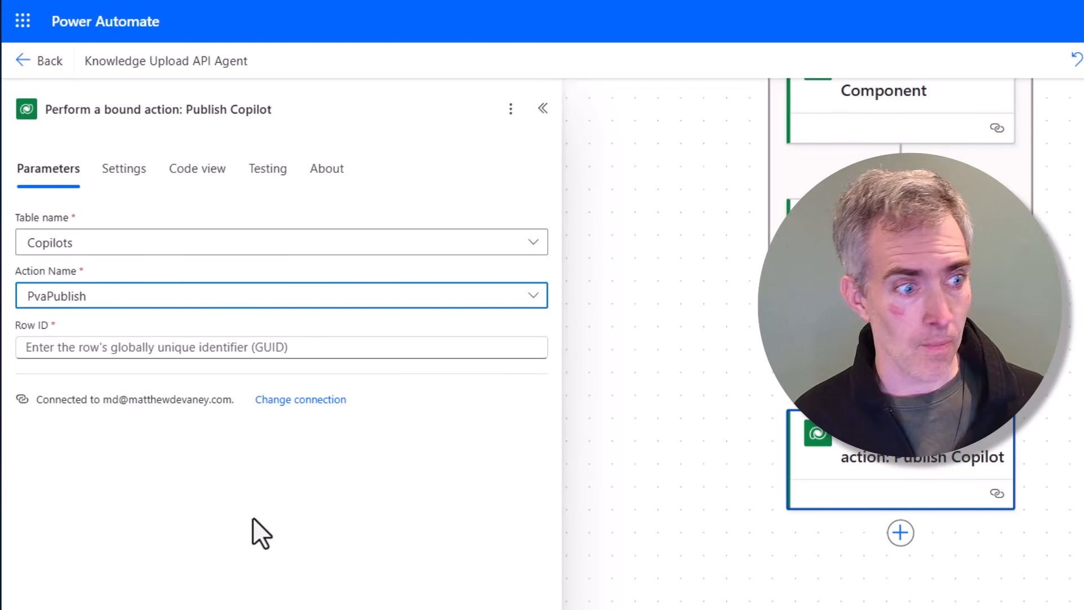
{"action": "left_click", "coordinate": [468, 348]}
{"action": "left_click", "coordinate": [549, 366]}
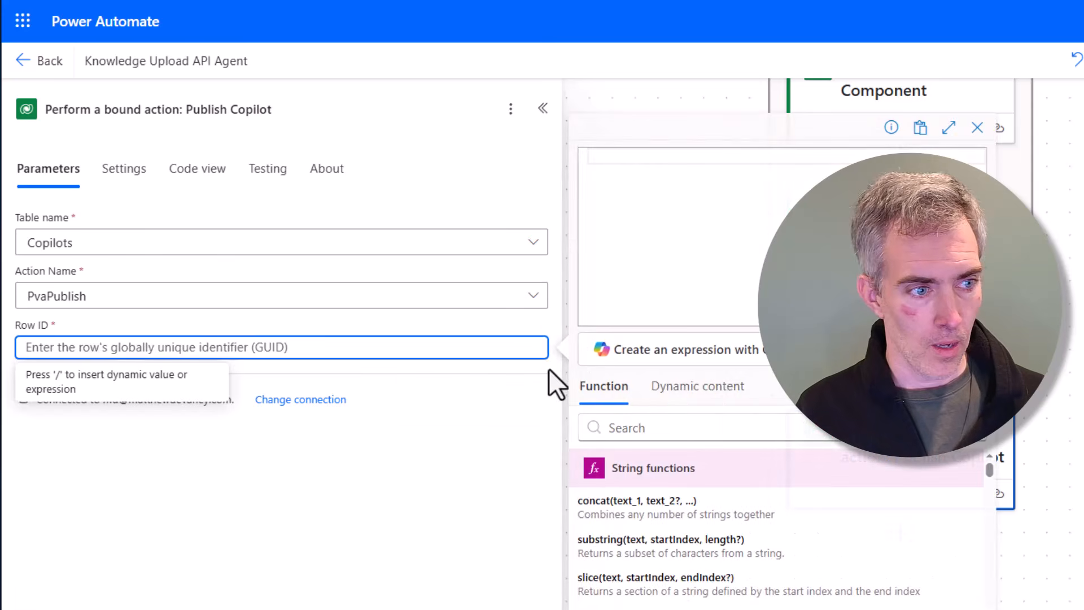
{"action": "left_click", "coordinate": [717, 389]}
{"action": "left_click", "coordinate": [670, 435]}
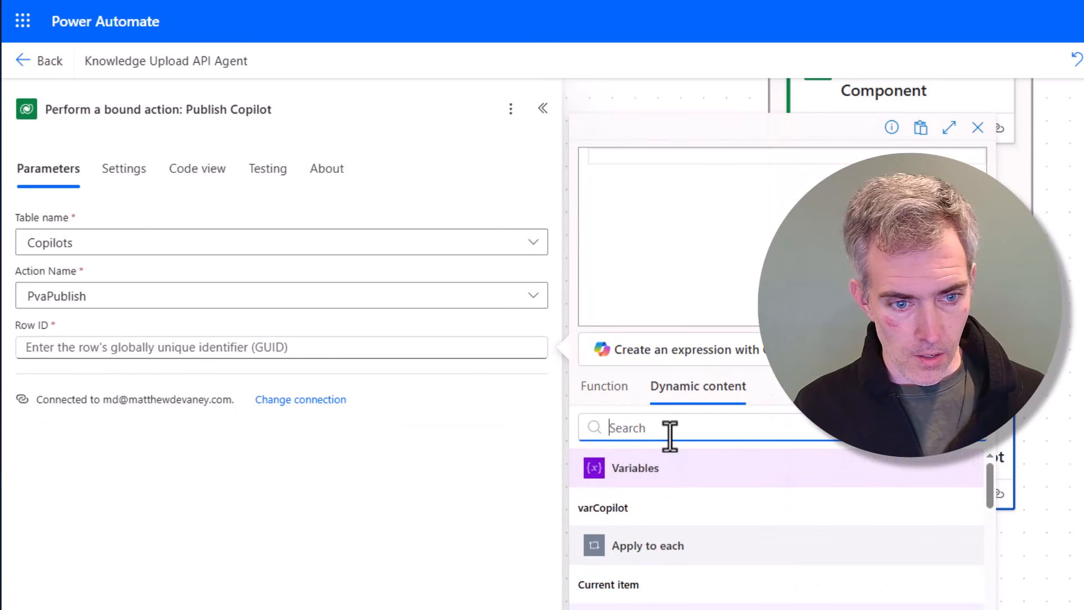
{"action": "left_click", "coordinate": [635, 509]}
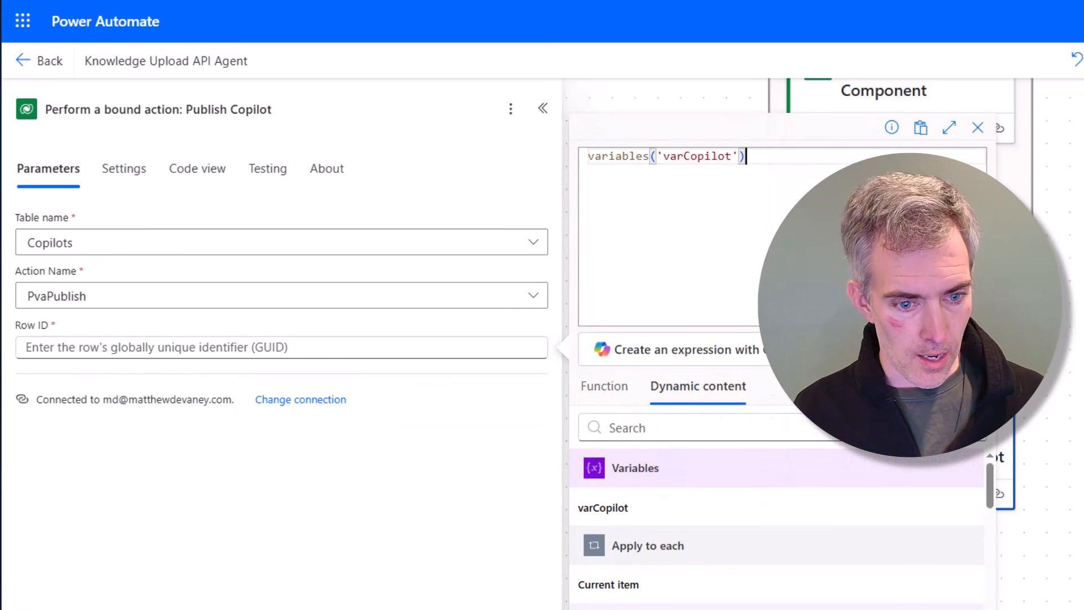
{"action": "left_click", "coordinate": [610, 608]}
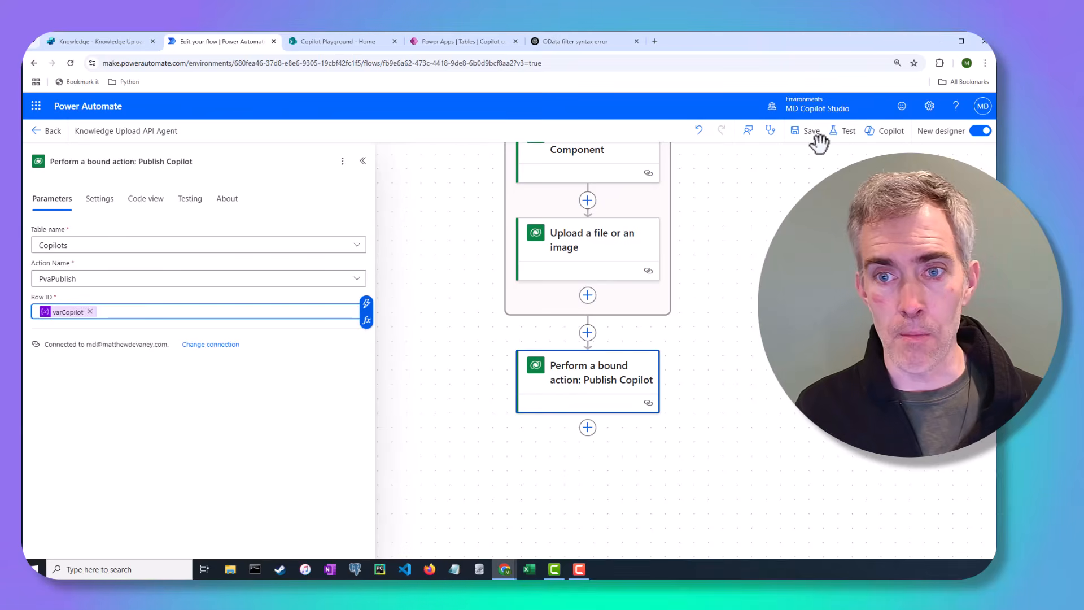
Step: Save and test the flow manually, then run it
{"action": "left_click", "coordinate": [841, 136]}
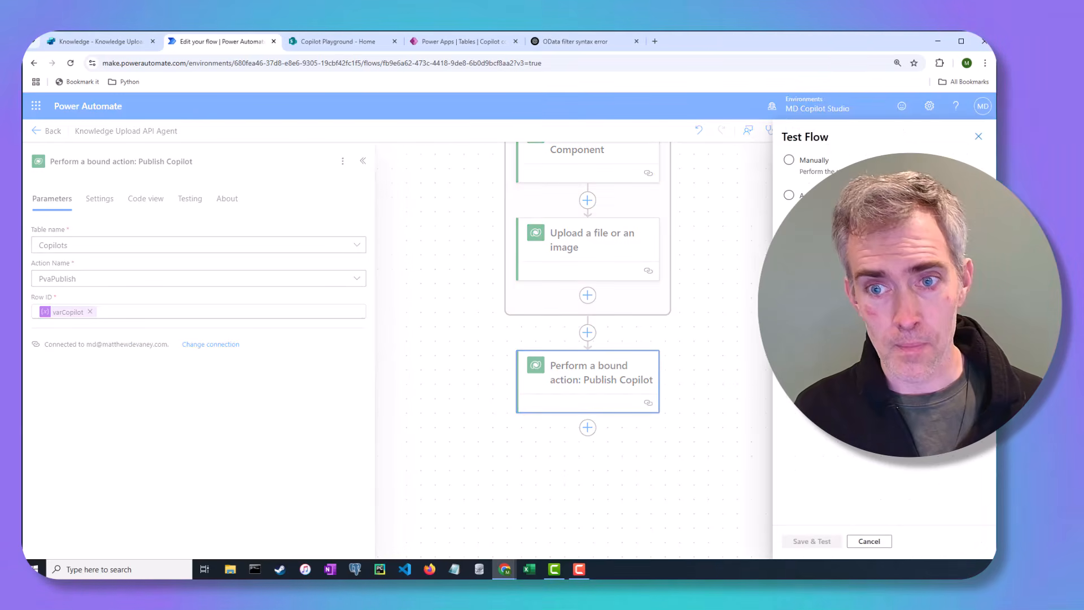
{"action": "left_click", "coordinate": [789, 160]}
{"action": "left_click", "coordinate": [812, 542]}
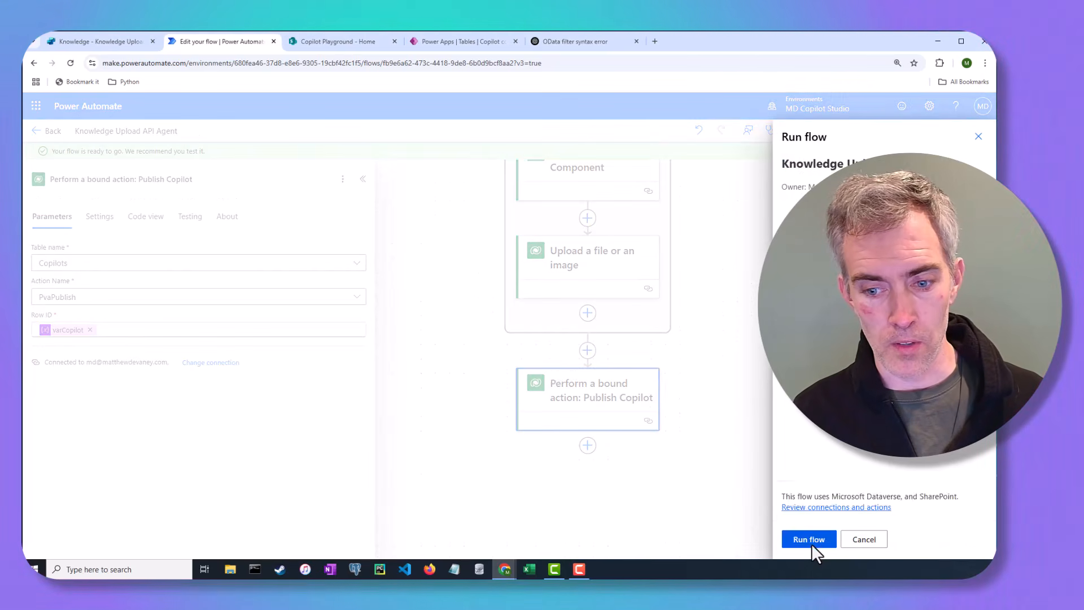
{"action": "left_click", "coordinate": [811, 541]}
{"action": "left_click", "coordinate": [812, 542]}
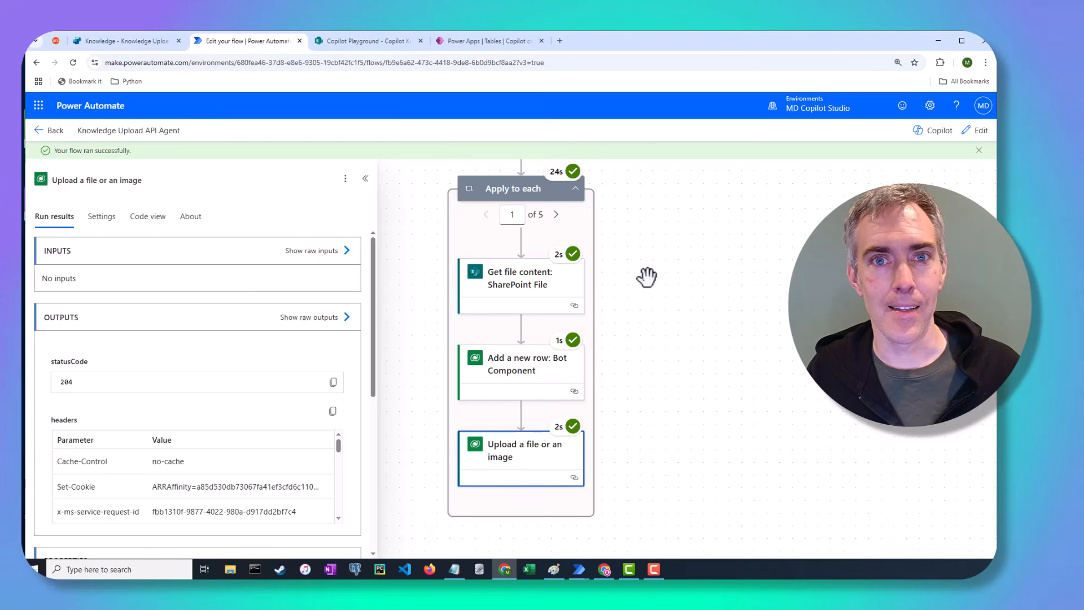
Step: Switch to the agent in Copilot Studio and ask the test chat "What are the Microsoft partner of the year awards"
{"action": "left_click", "coordinate": [138, 41]}
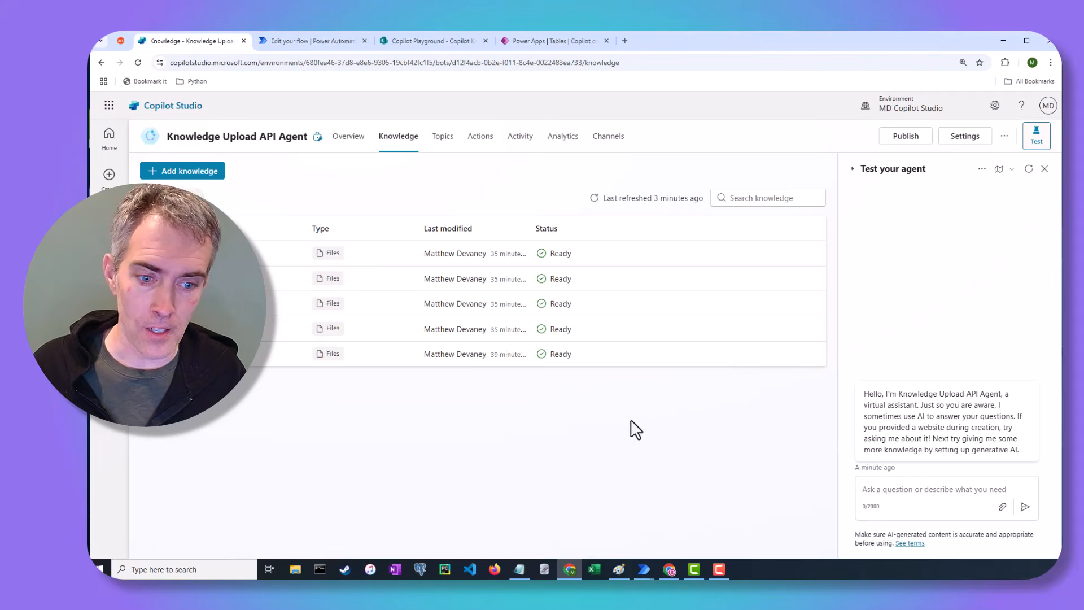
{"action": "left_click", "coordinate": [930, 524]}
{"action": "type", "text": "What are the Microsoft partner of the year awards"}
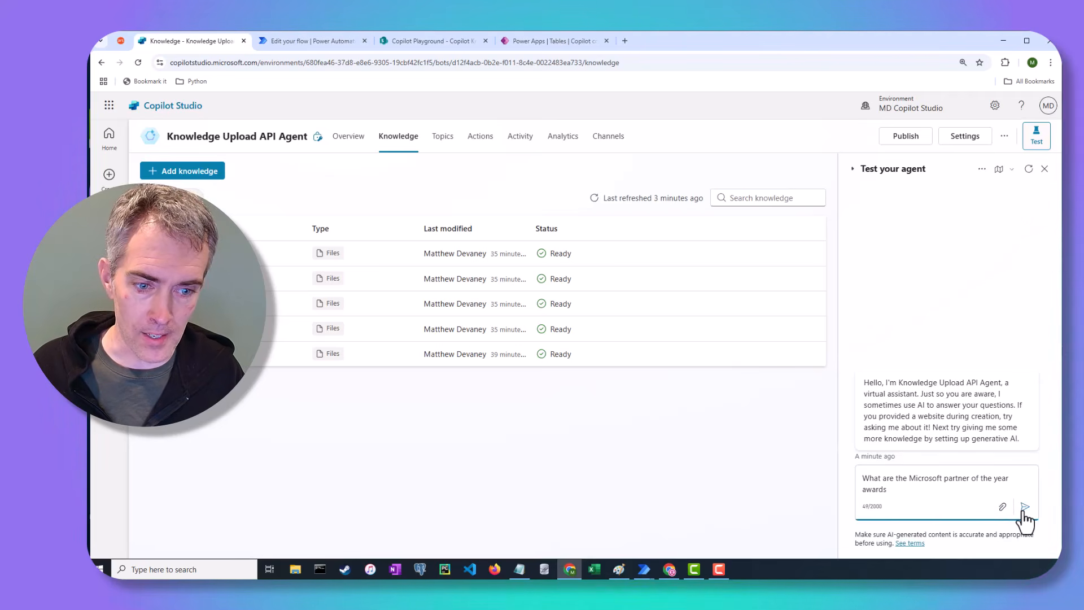
{"action": "left_click", "coordinate": [1025, 507]}
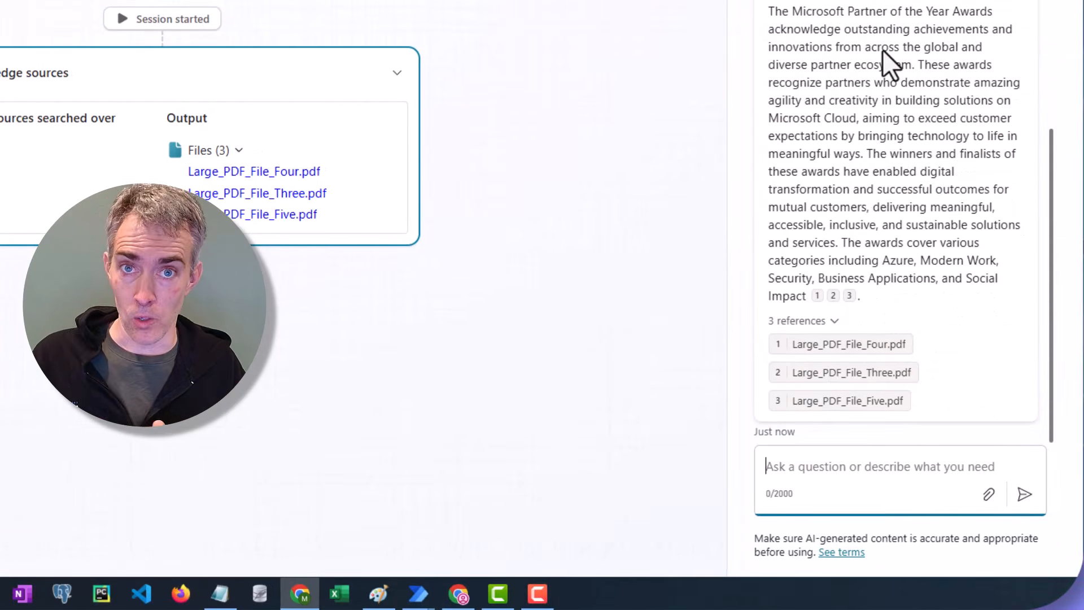
{"action": "left_click", "coordinate": [883, 0]}
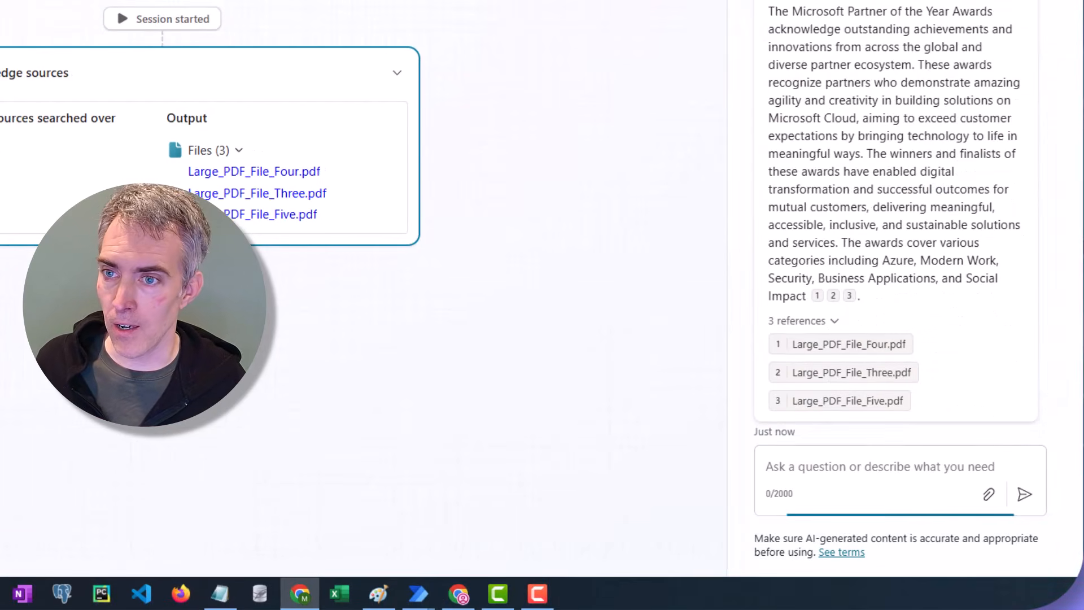